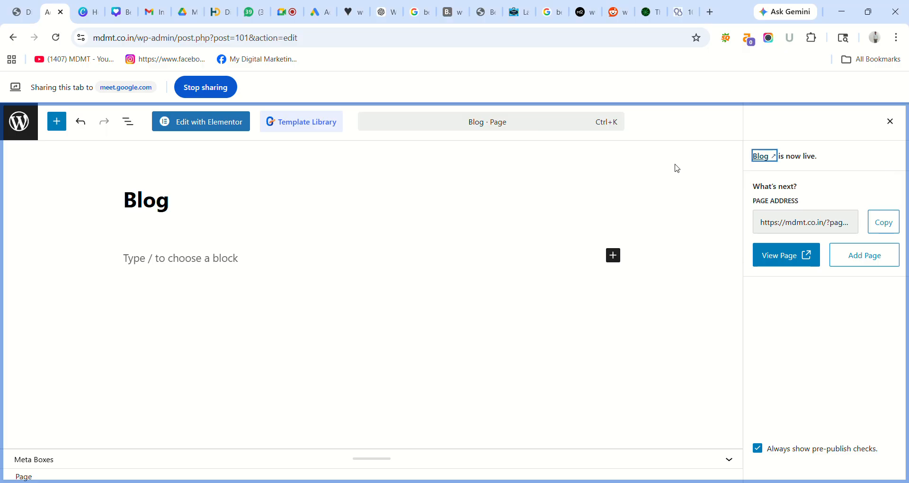
- Leave the Blog page editor and open All Posts to view the five published posts
left_click(19, 124)
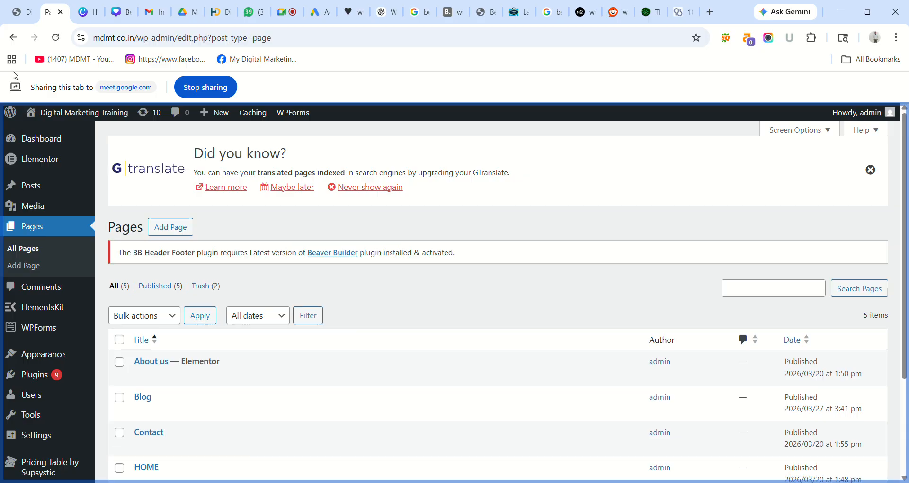
left_click(30, 187)
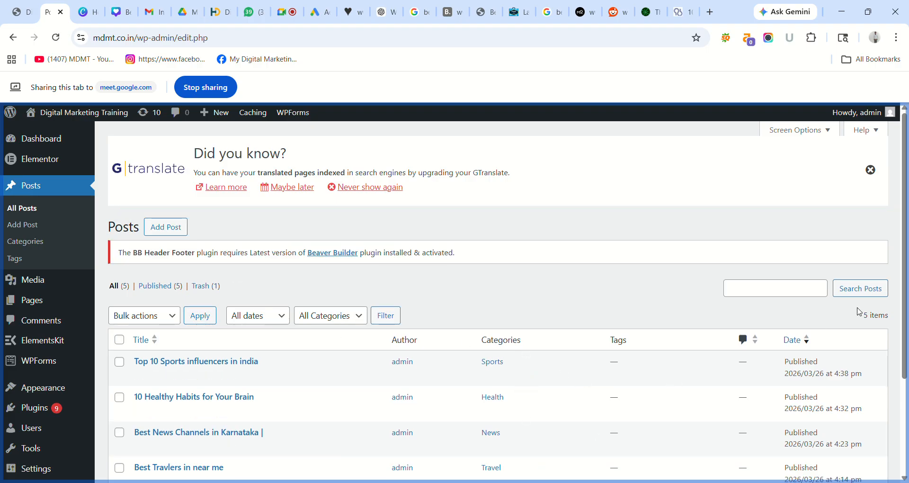
left_click_drag(905, 261, 907, 321)
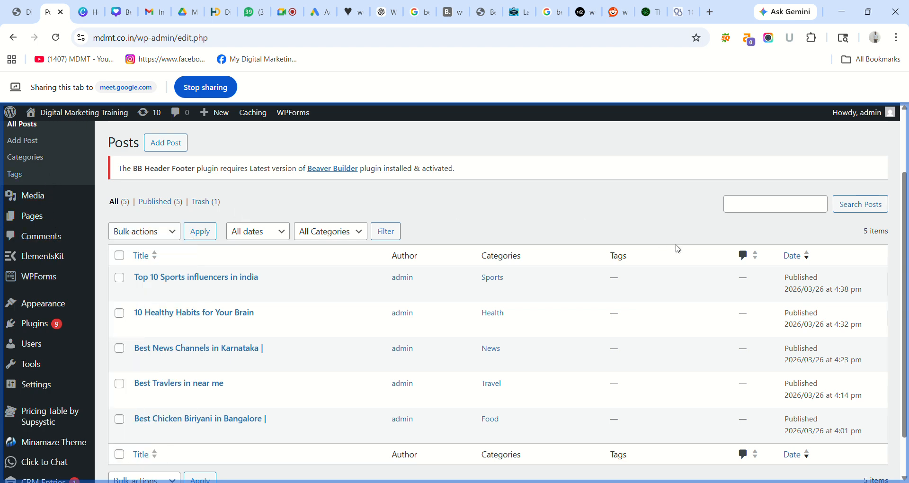
scroll(899, 251, "up", 2)
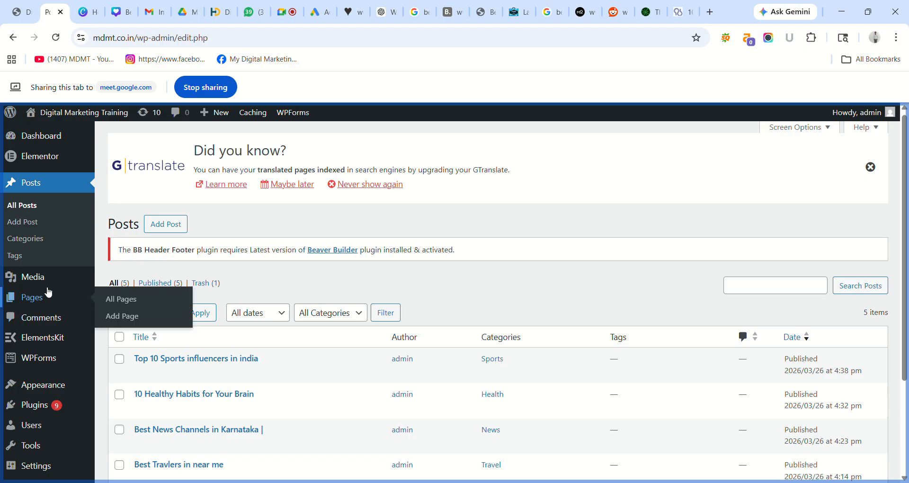
- Reload the posts list, then open the All Pages list
left_click(26, 208)
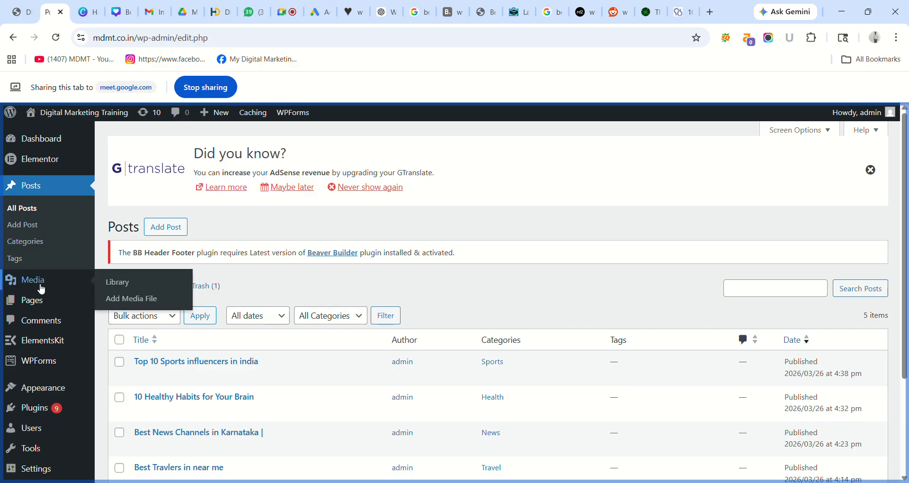
mouse_move(36, 302)
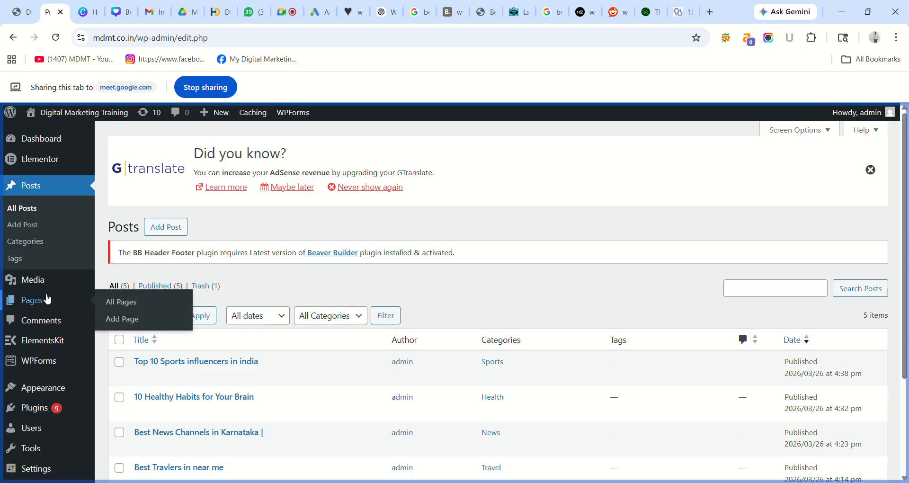
left_click(133, 302)
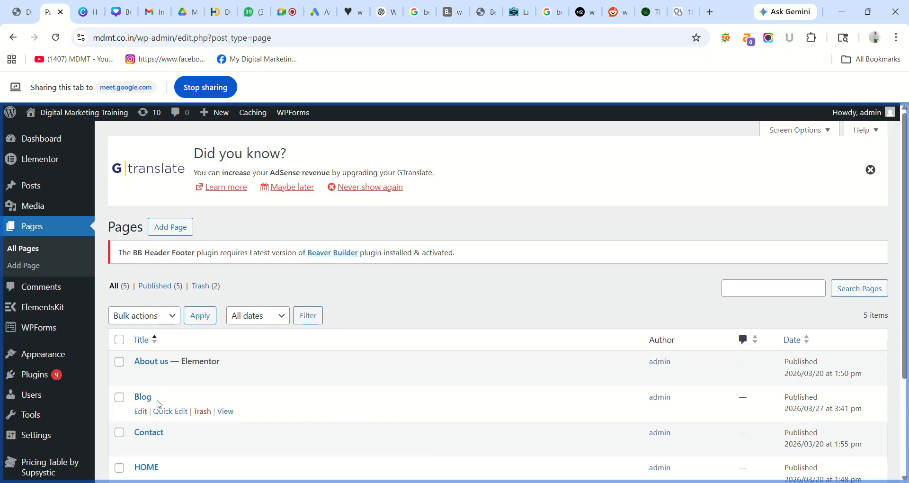
- Check the header on the live site tab, then return to the admin tab
left_click(24, 16)
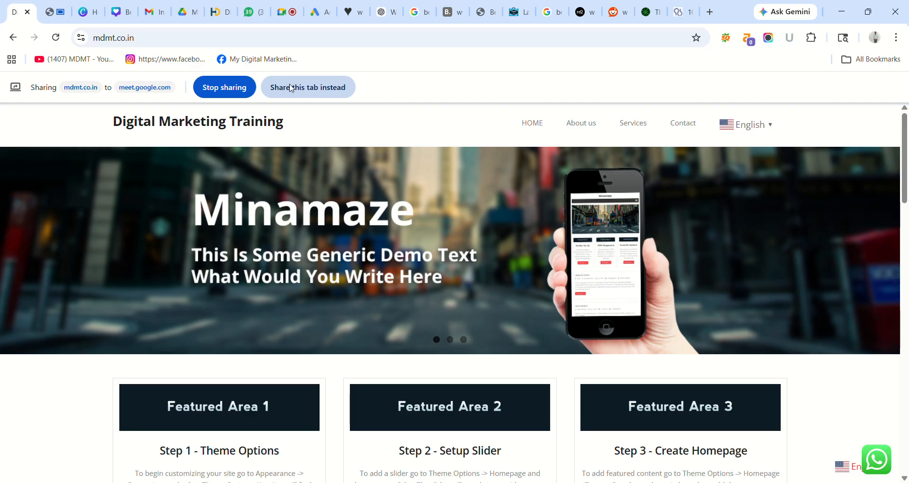
left_click(290, 88)
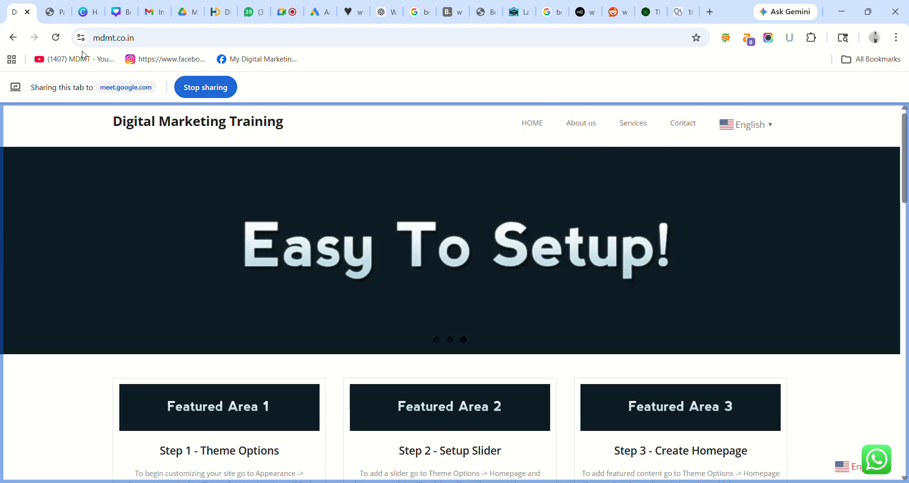
left_click(52, 13)
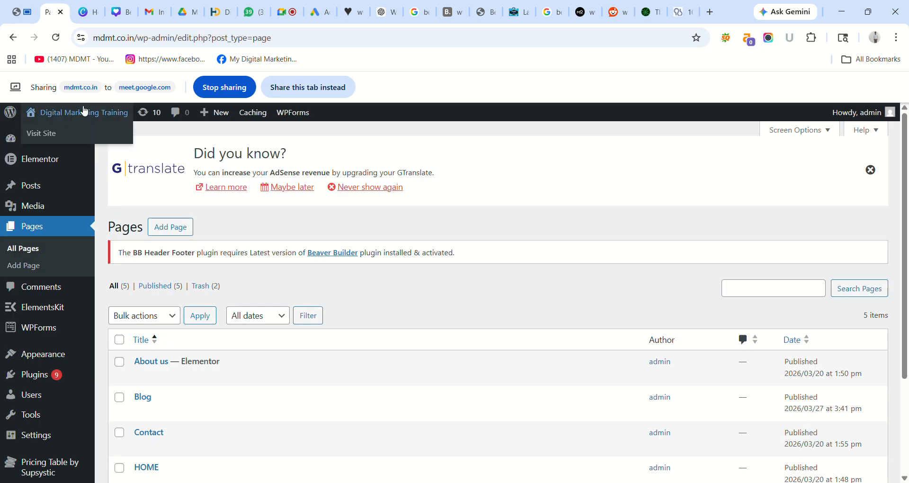
- Open the Appearance > Menus editor for the header menu
left_click(297, 89)
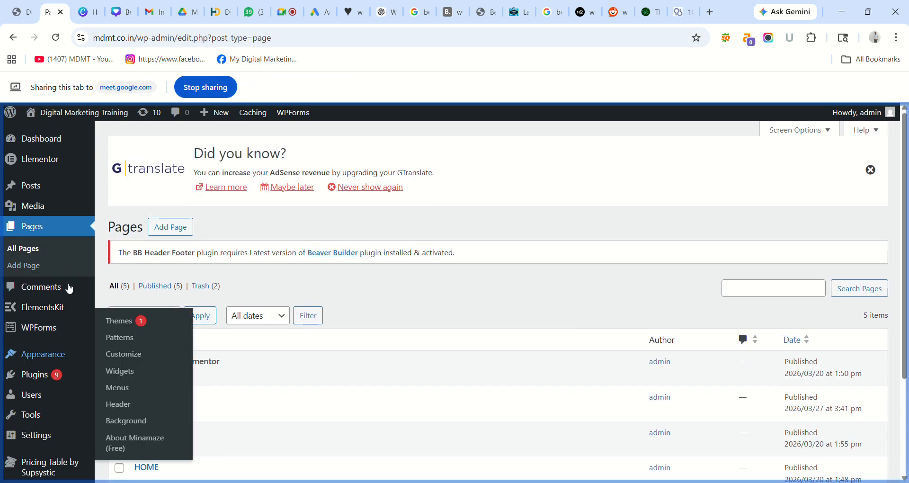
mouse_move(27, 358)
left_click(121, 389)
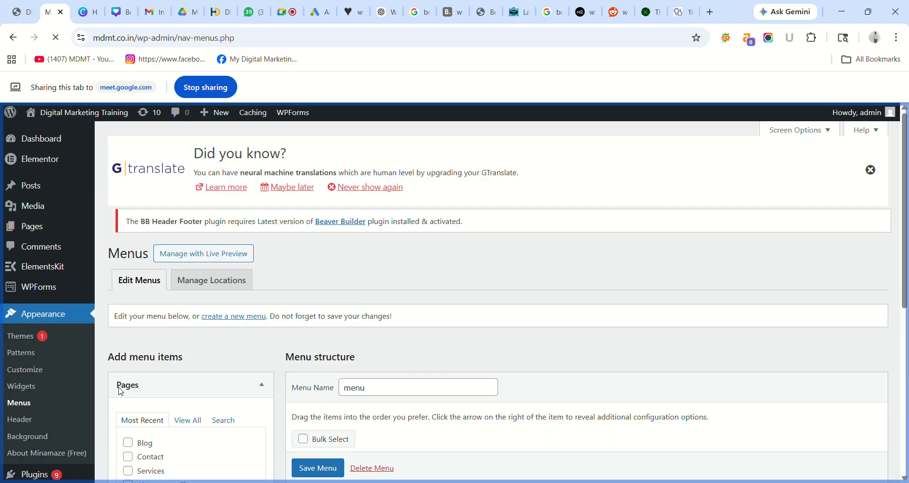
left_click_drag(905, 190, 907, 318)
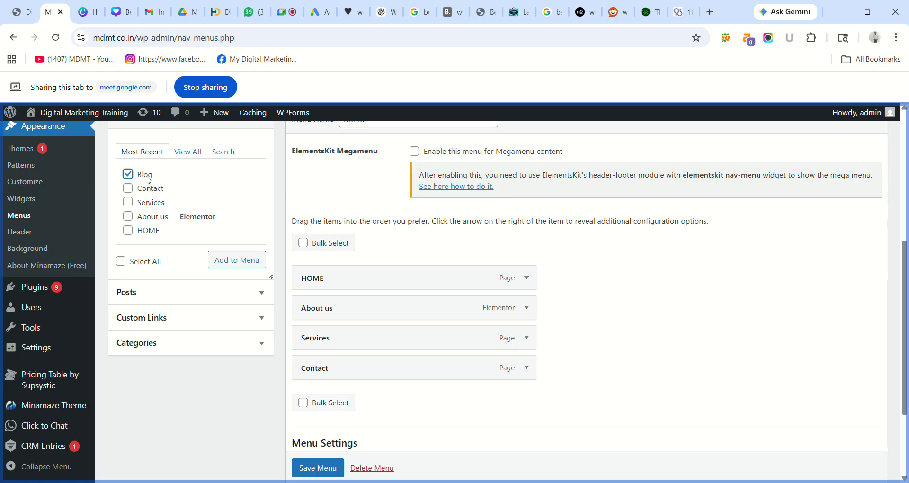
- Add the Blog page, place it between Services and Contact, and save the menu
left_click(234, 265)
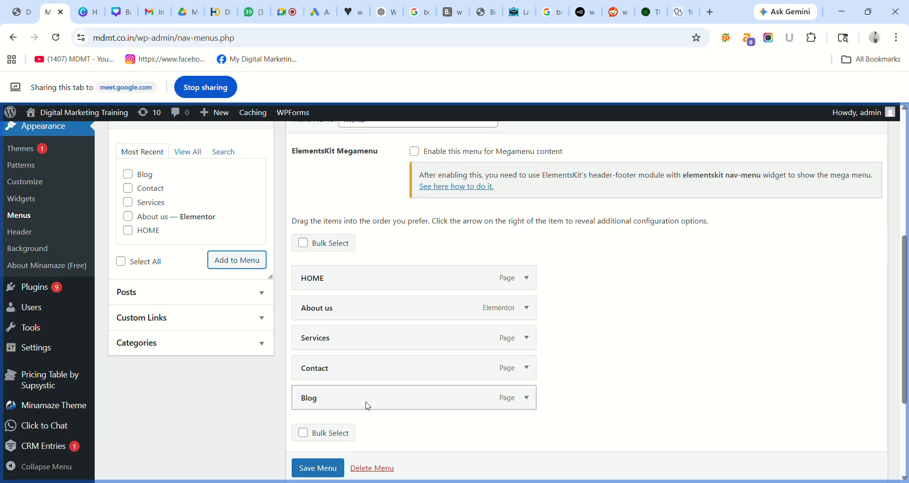
left_click_drag(370, 401, 370, 370)
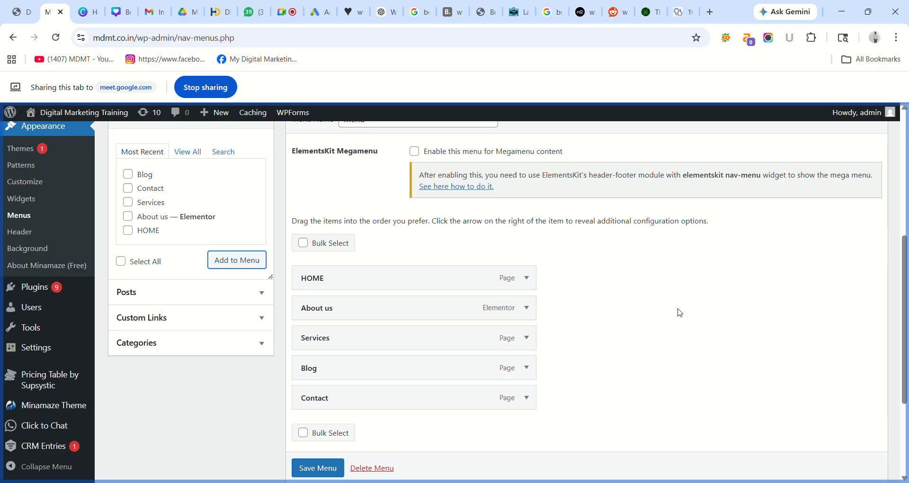
left_click_drag(904, 283, 904, 355)
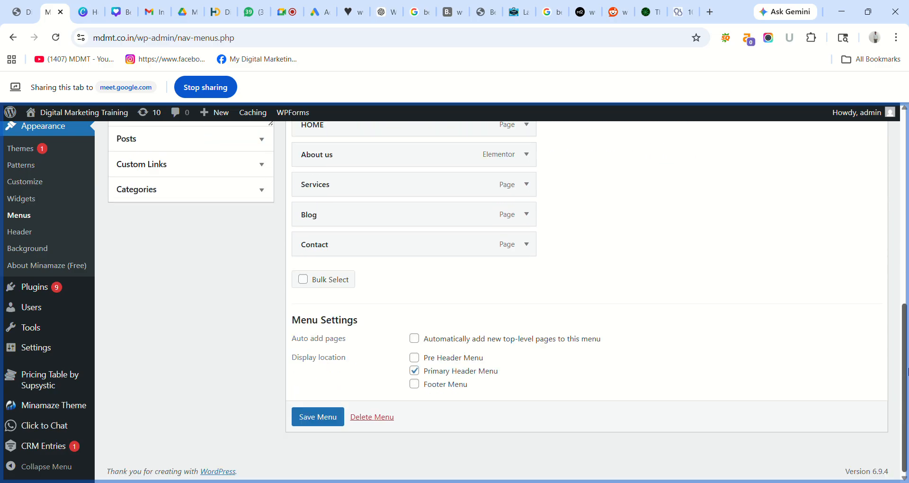
left_click(310, 411)
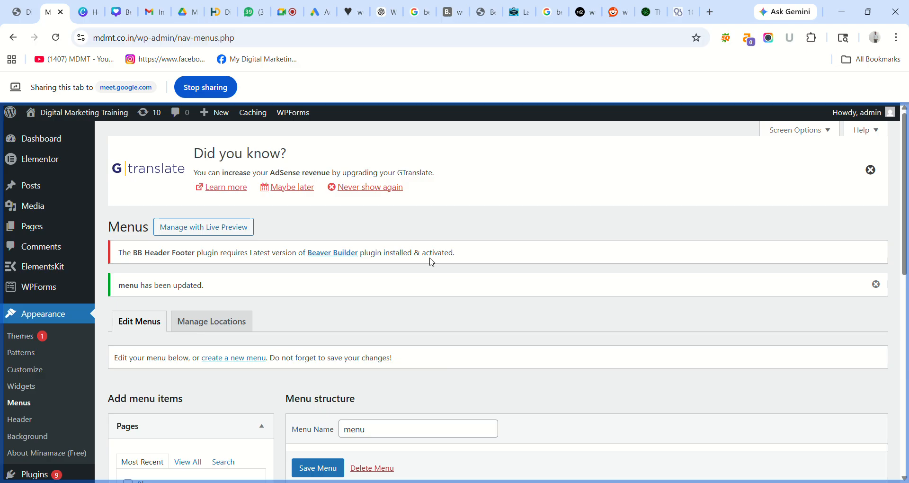
left_click(15, 9)
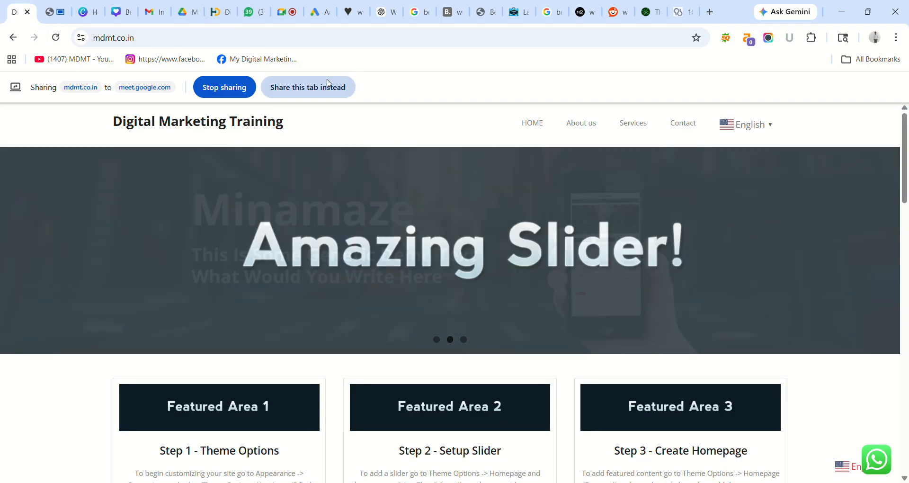
left_click(329, 85)
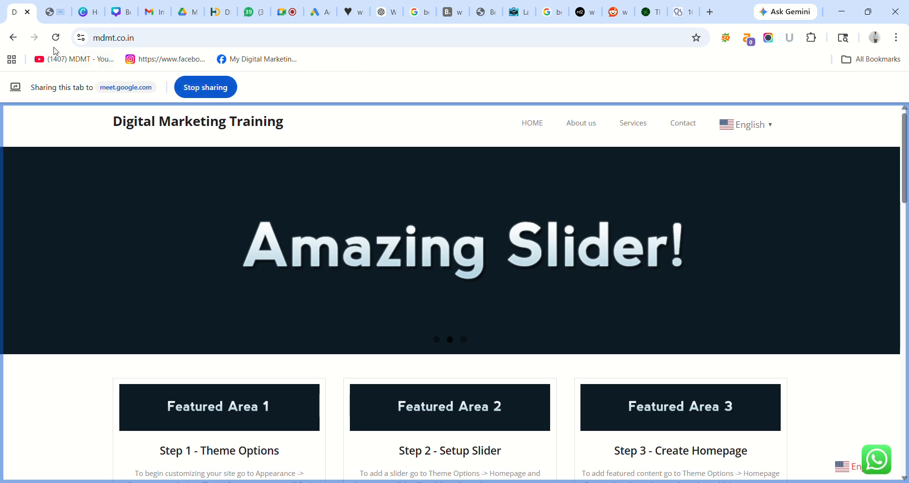
left_click(55, 38)
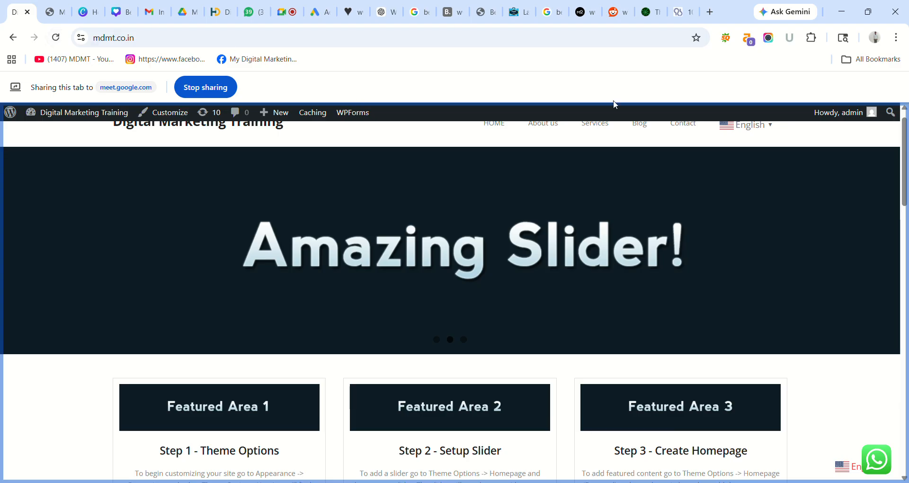
scroll(904, 119, "up", 1)
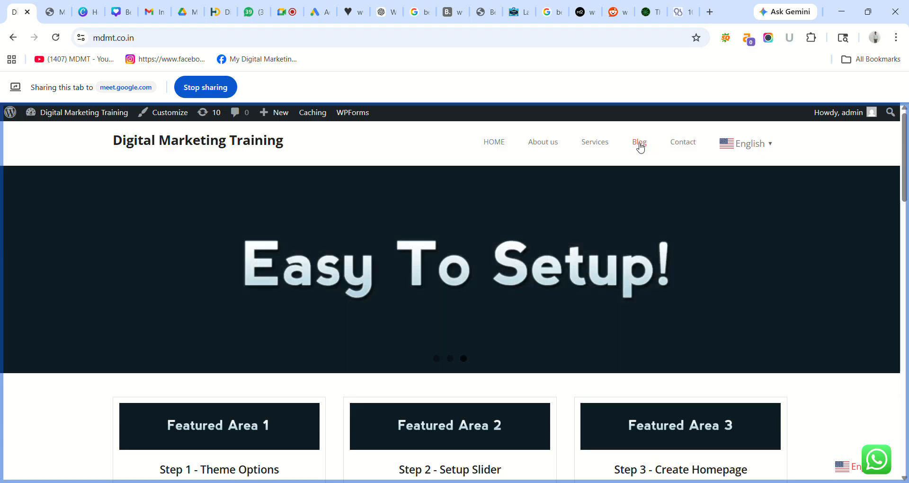
left_click(639, 143)
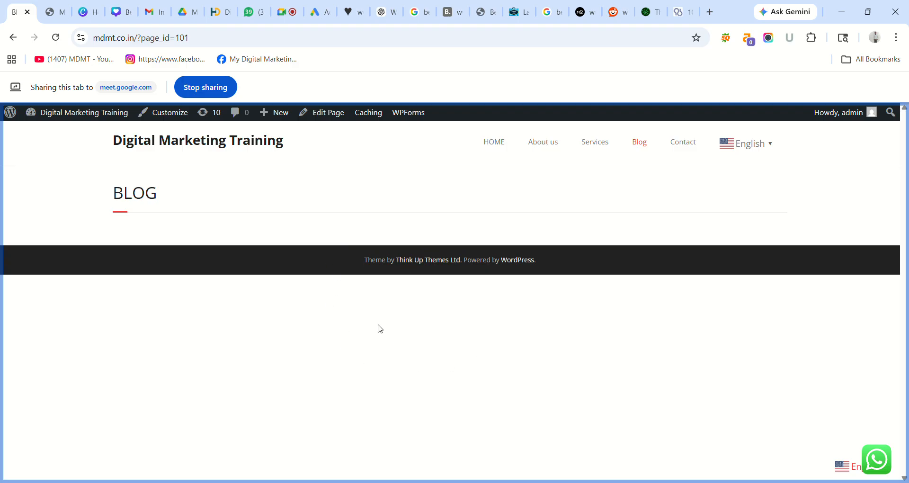
left_click(495, 141)
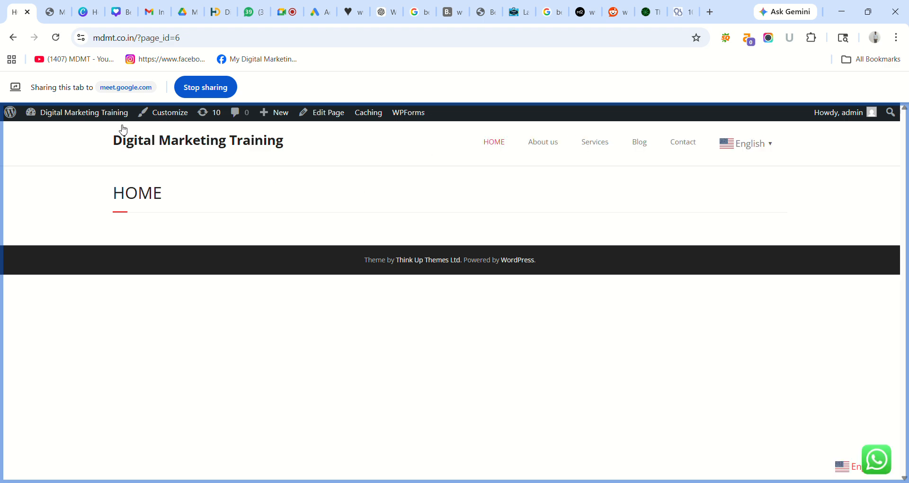
left_click(14, 37)
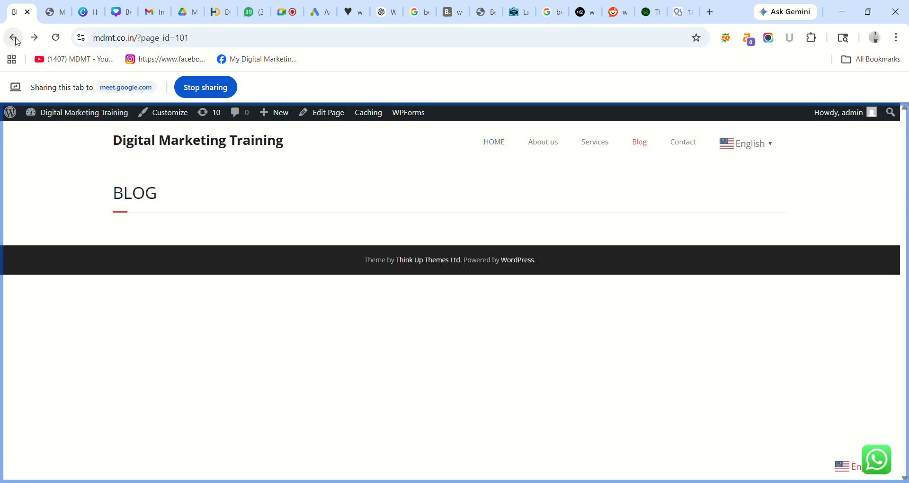
left_click(14, 38)
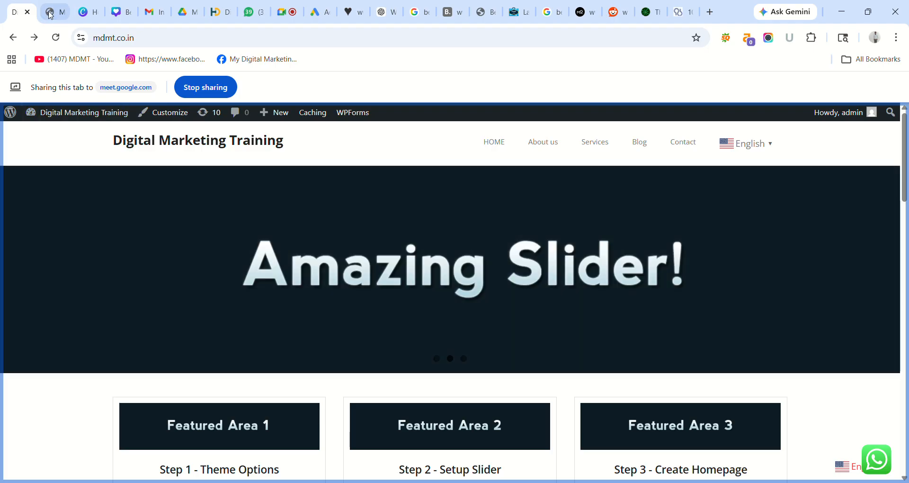
left_click(52, 13)
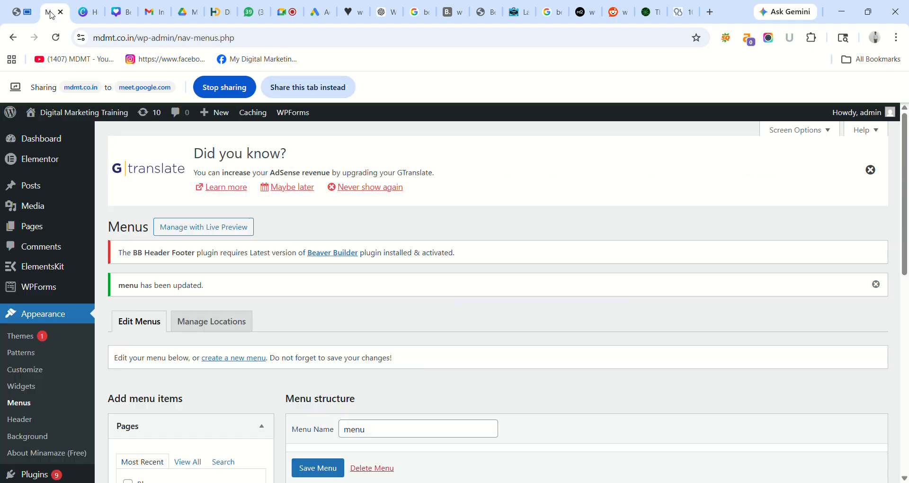
- Reload the Menus editor and tick the recent posts, including the Sports, Health and Travel ones
left_click(308, 87)
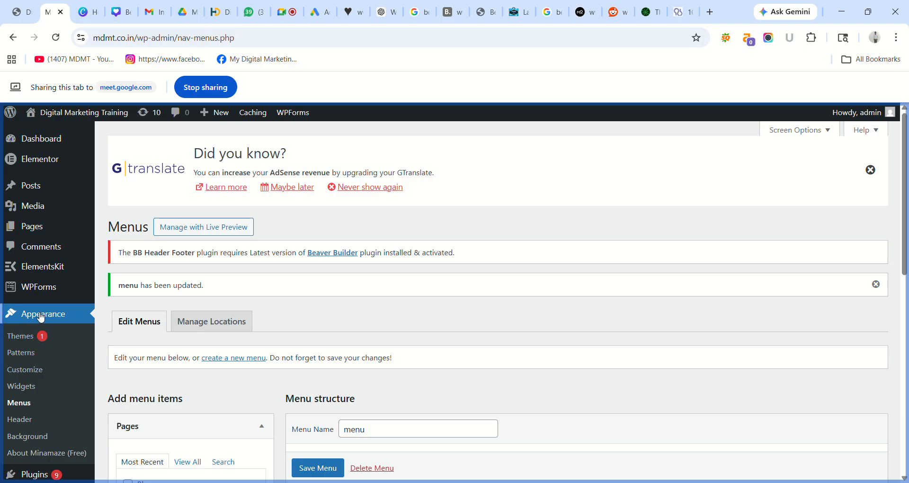
left_click(31, 407)
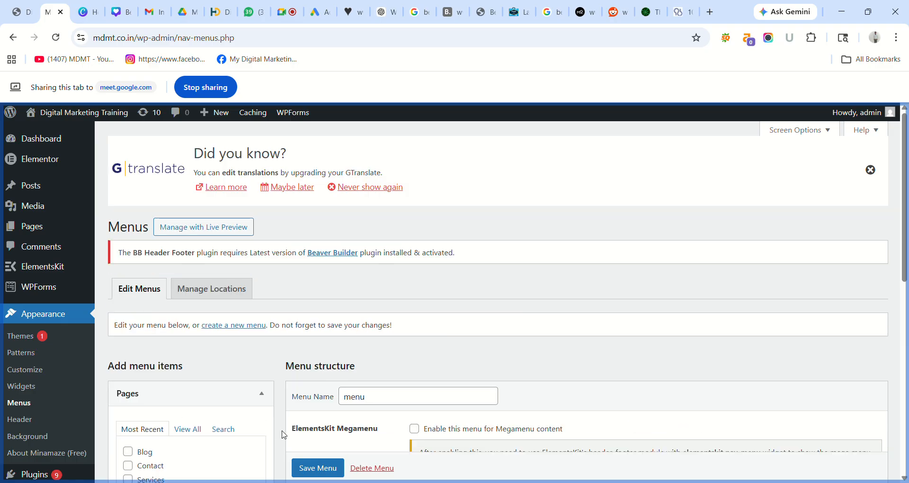
scroll(904, 189, "down", 5)
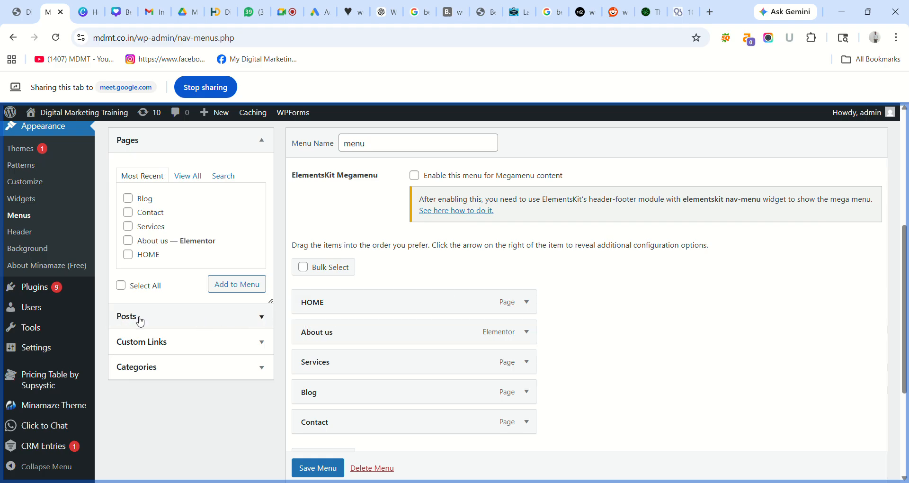
left_click(271, 320)
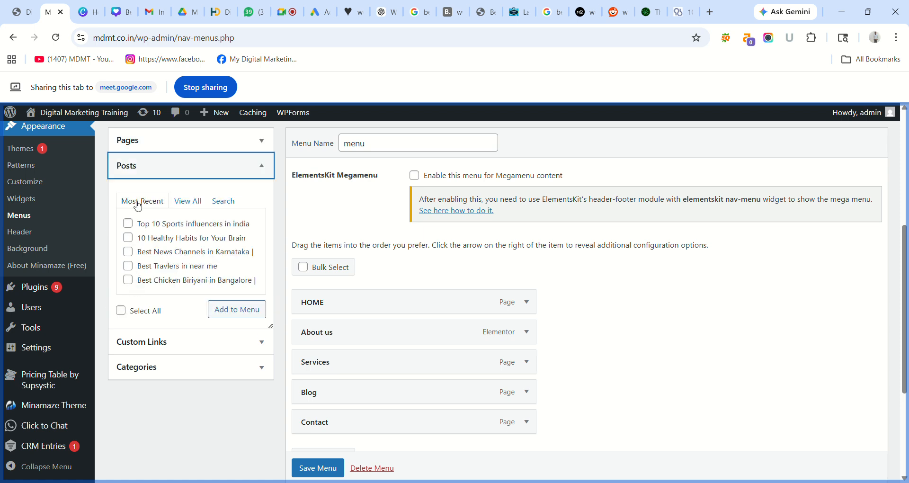
left_click(128, 225)
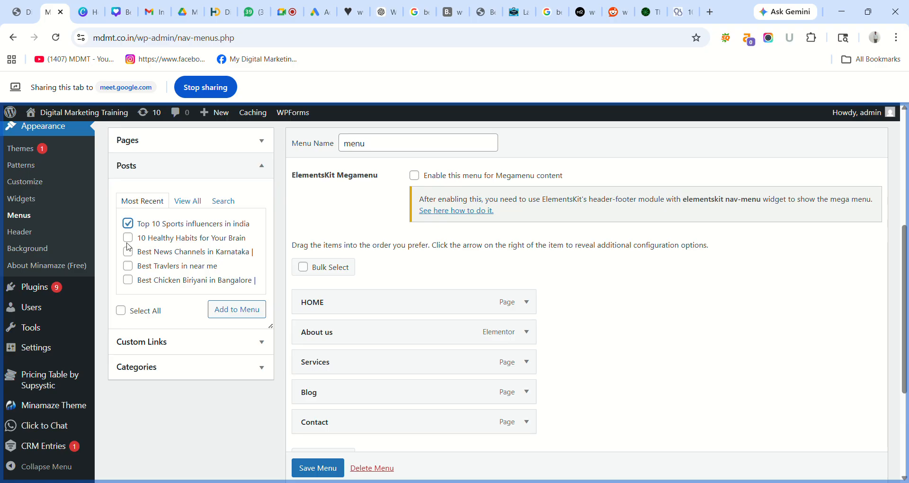
left_click(129, 238)
left_click(129, 267)
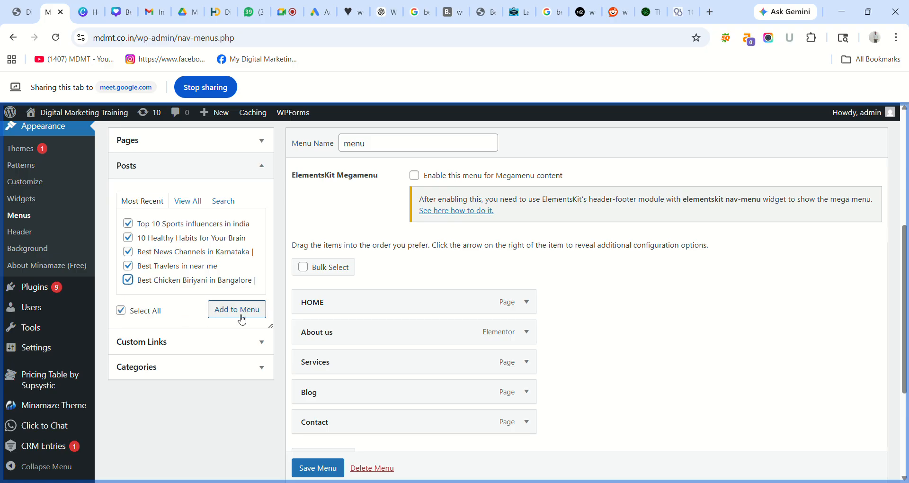
- Add the ticked posts after Contact, save the menu, and switch to the live site
left_click(253, 312)
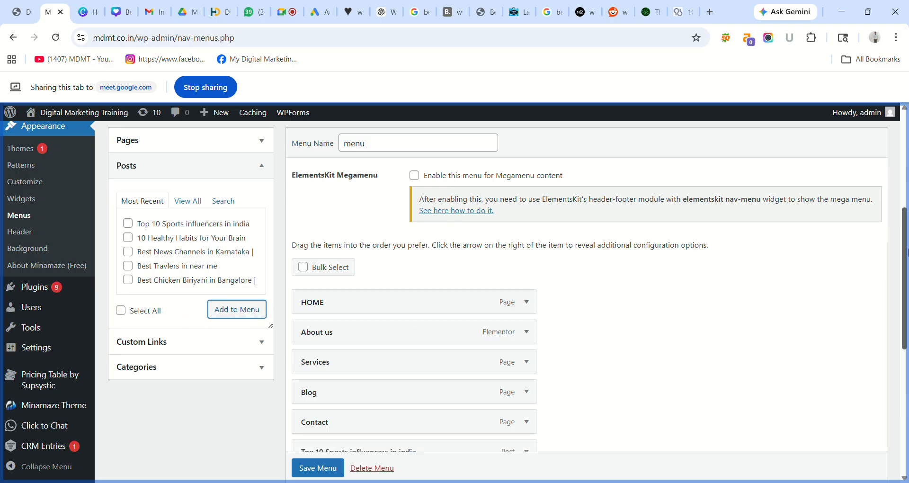
left_click_drag(907, 252, 906, 349)
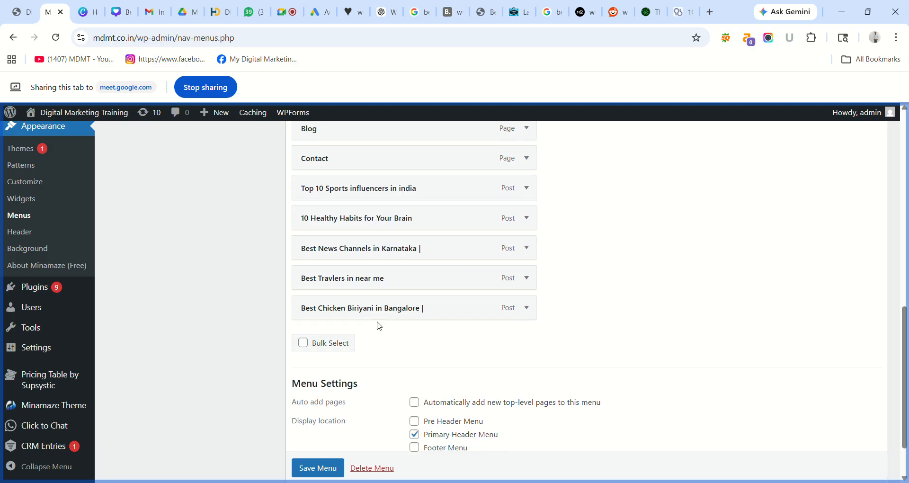
scroll(308, 471, "down", 1)
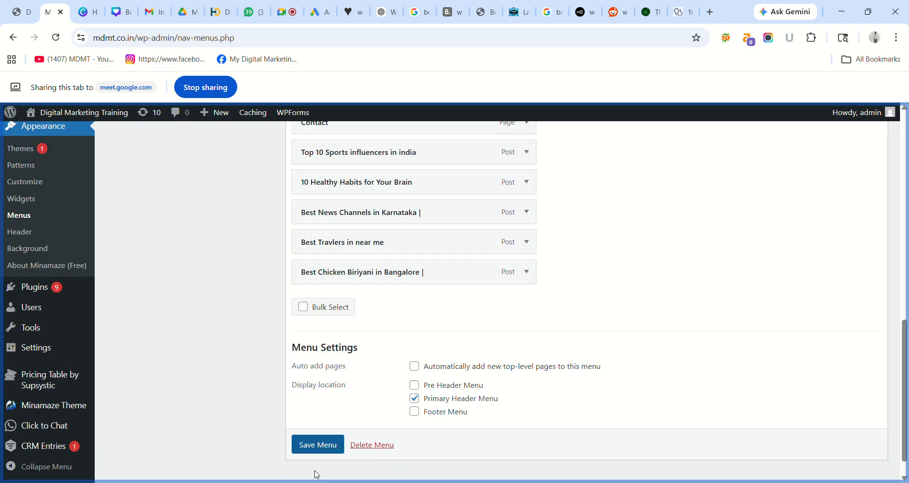
left_click(314, 445)
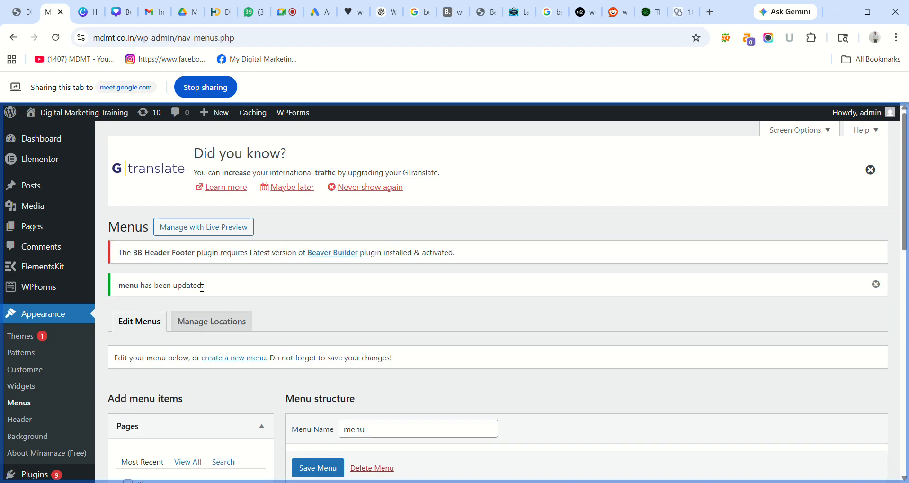
left_click(19, 12)
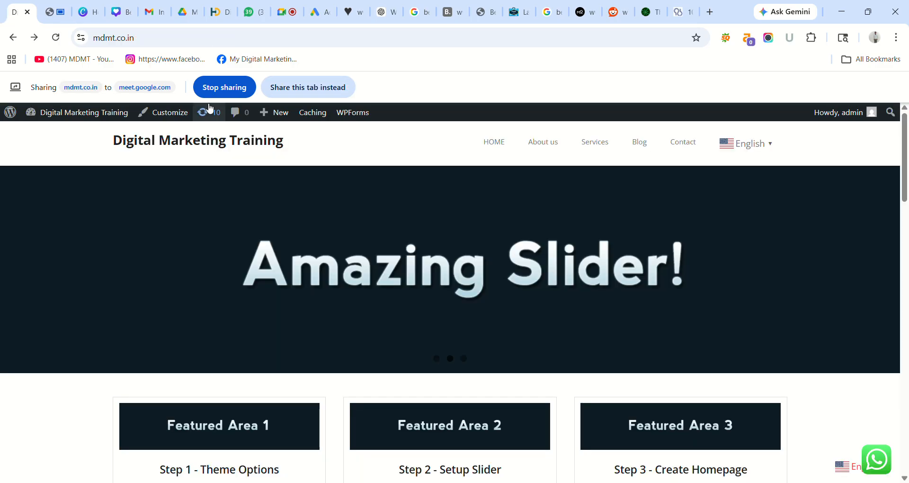
- Reload the live site to see the five post links after Contact, then return to Menus
left_click(299, 85)
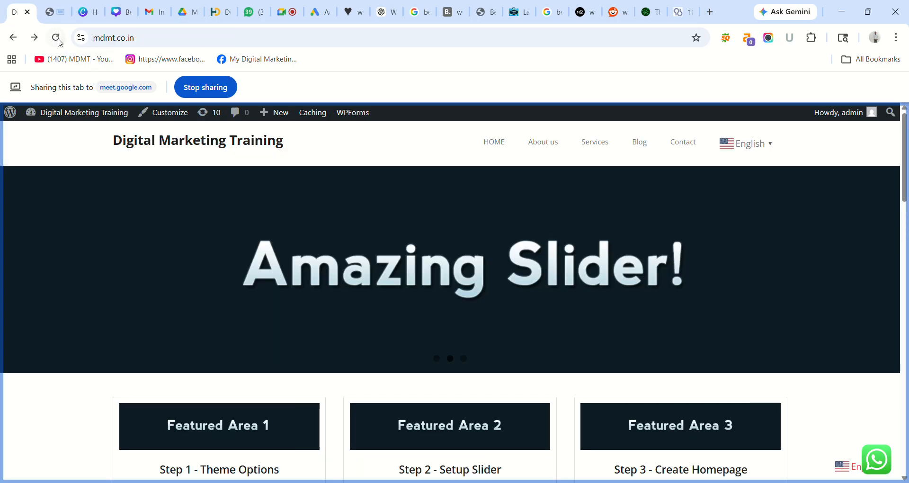
left_click(56, 38)
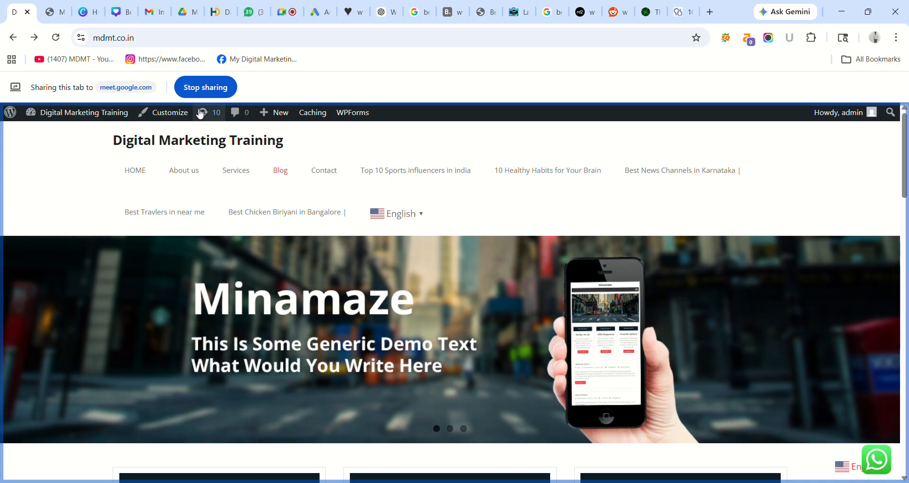
left_click(55, 7)
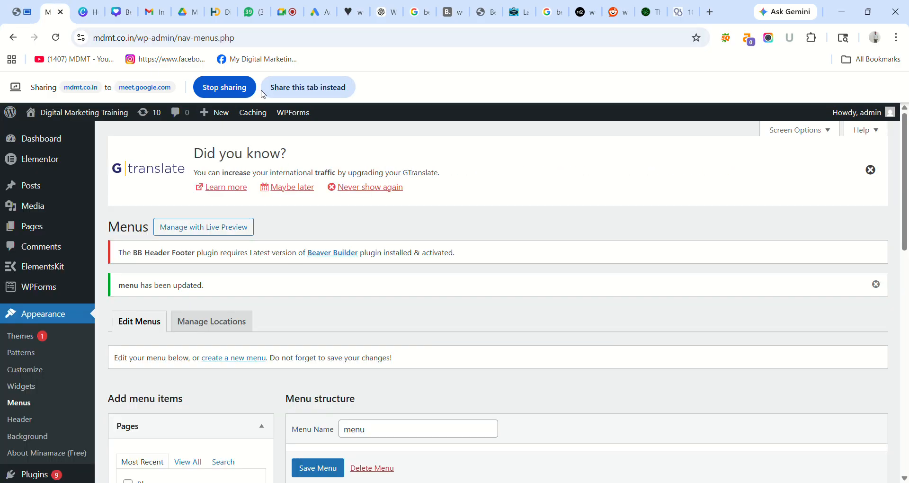
left_click(290, 88)
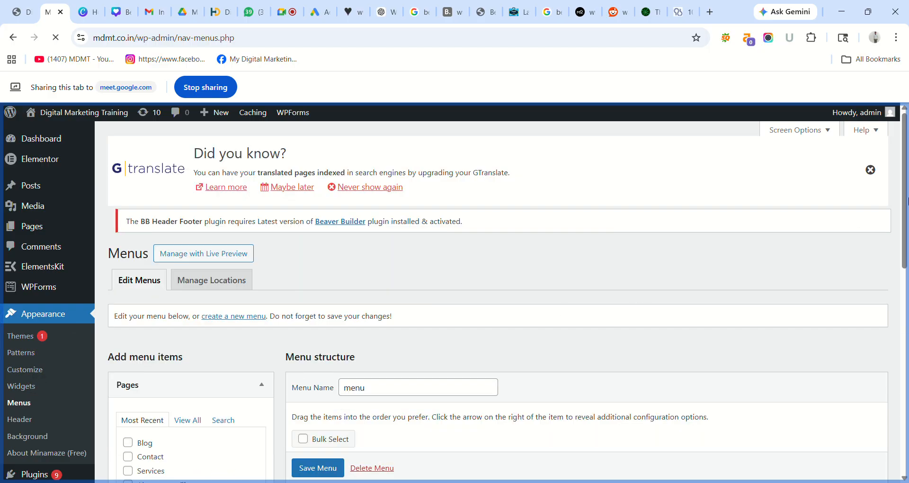
- Nest the Sports, Healthy Habits, News Channels and Travlers posts as sub items under Blog
left_click_drag(906, 201, 905, 342)
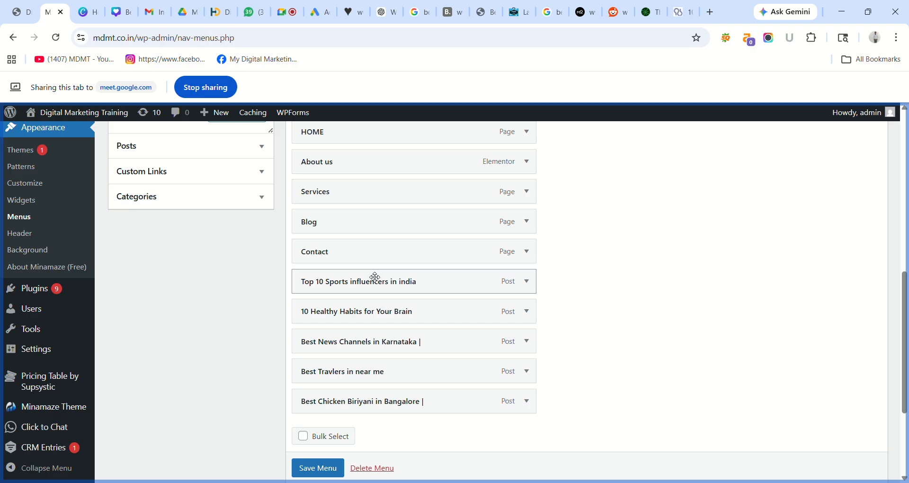
left_click_drag(375, 277, 397, 247)
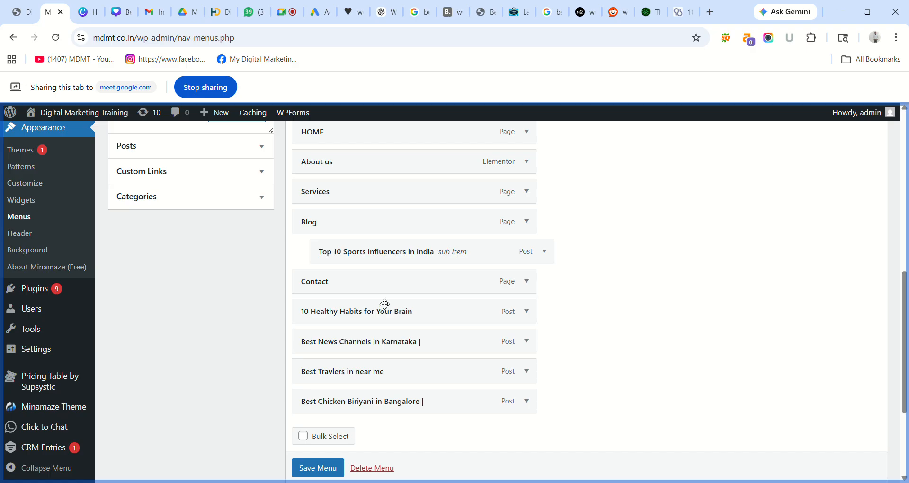
mouse_move(385, 304)
left_mouse_down()
mouse_move(397, 257)
mouse_move(402, 268)
left_mouse_up()
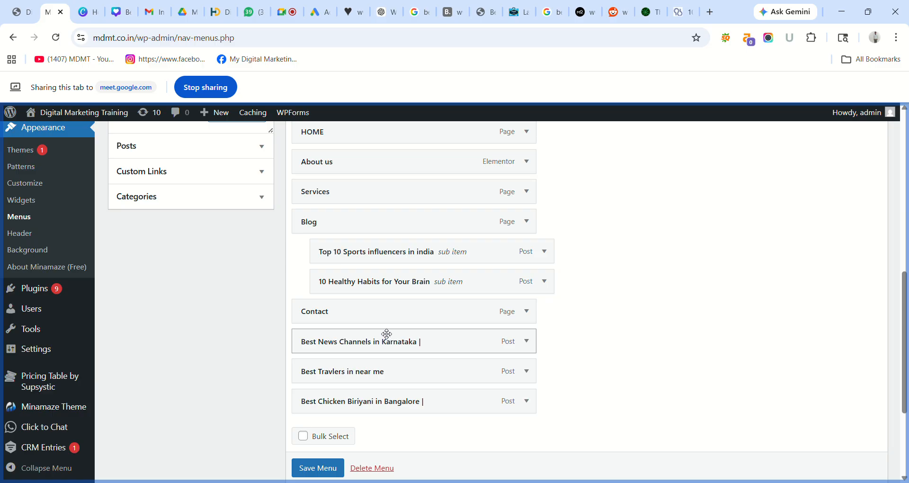
left_click_drag(386, 336, 405, 305)
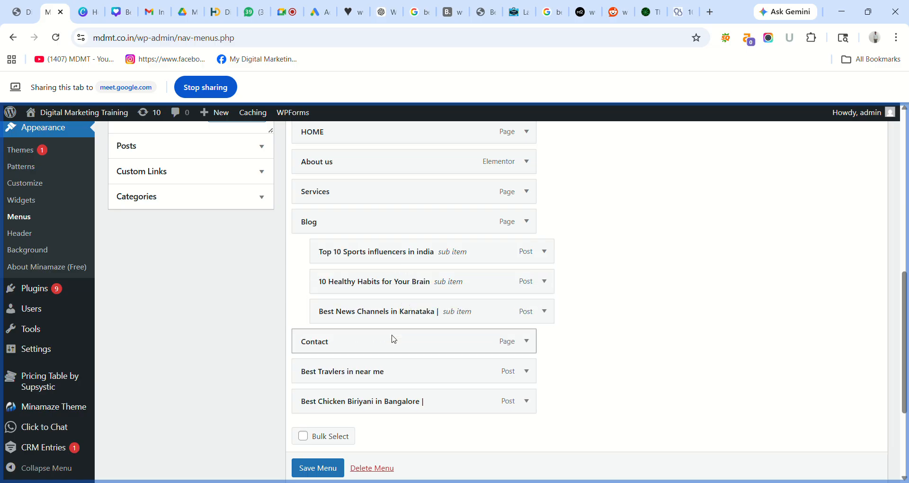
left_click_drag(393, 365, 407, 332)
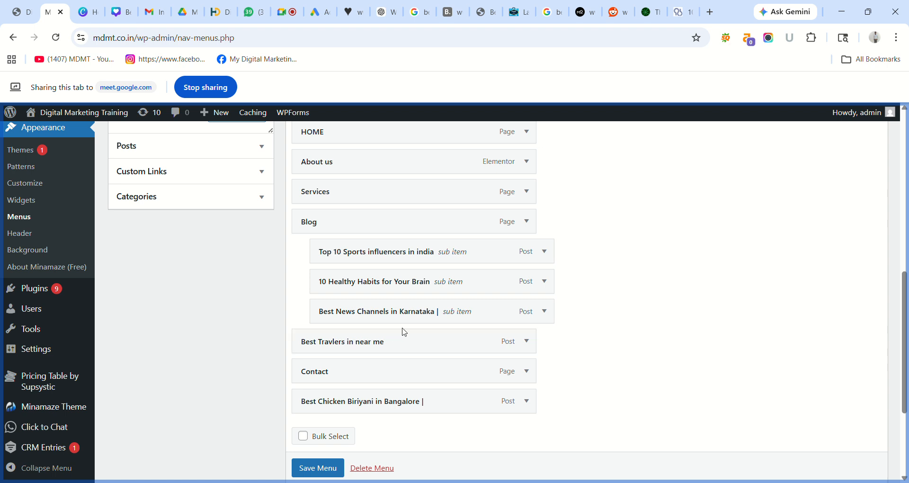
left_click_drag(384, 337, 406, 337)
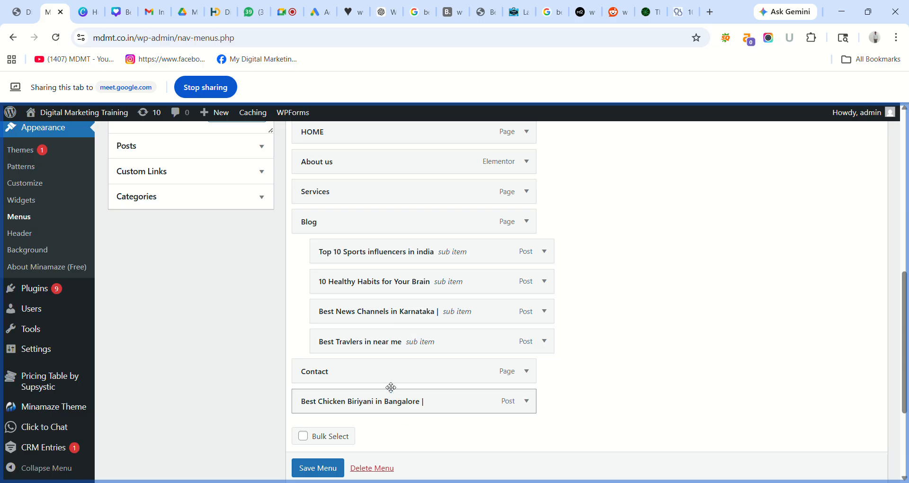
- Nest Best Chicken Biriyani under Blog first, with Best Travlers in near me second
left_click_drag(392, 385, 386, 364)
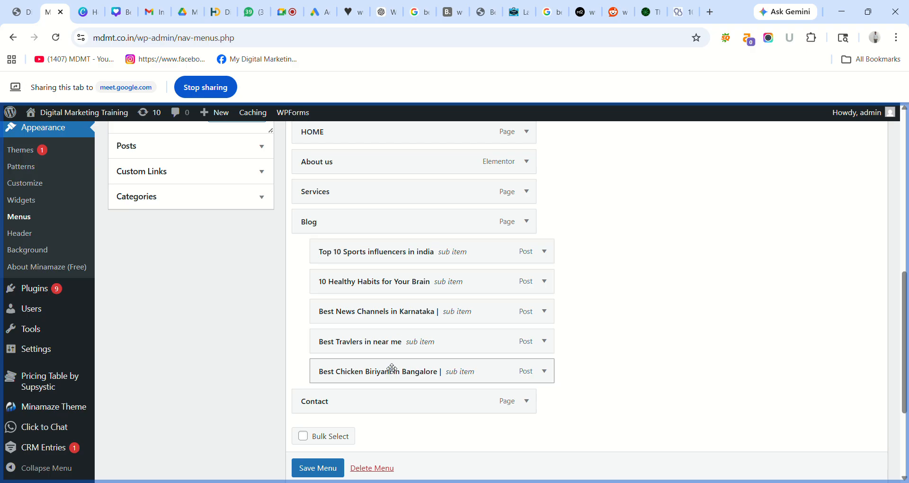
left_click_drag(391, 365, 391, 247)
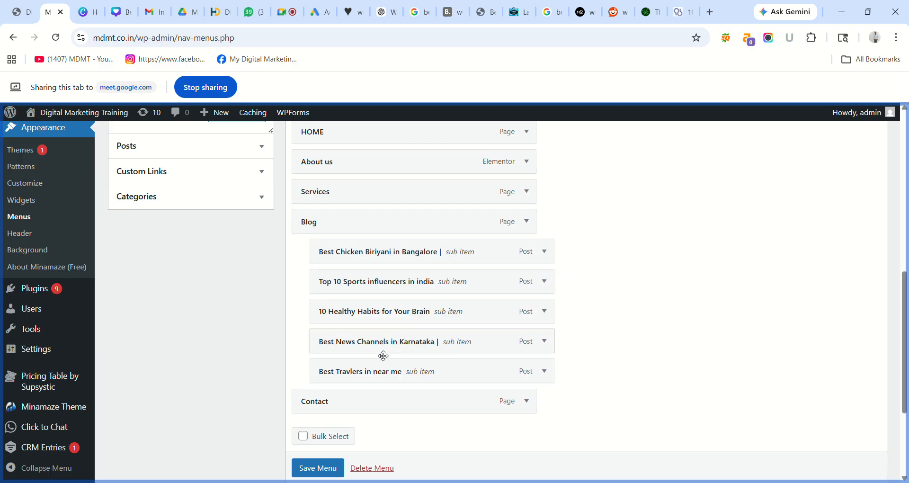
left_click_drag(382, 368, 383, 278)
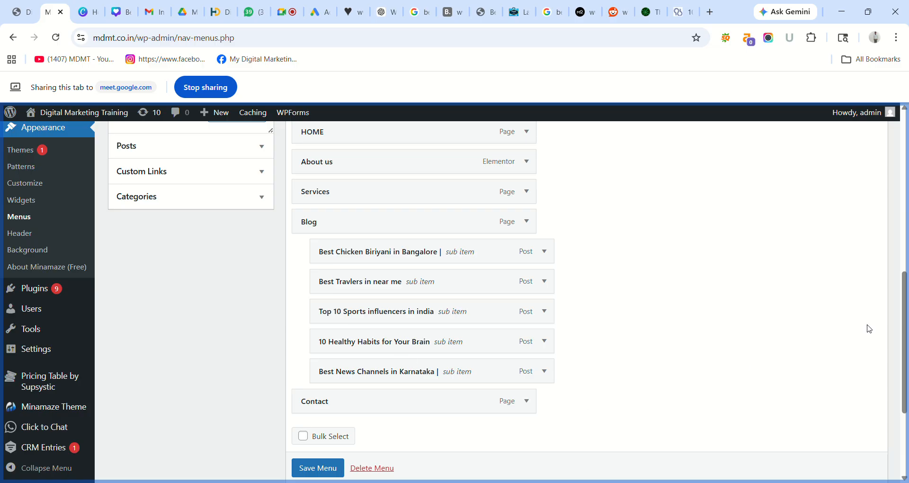
left_click_drag(906, 311, 906, 349)
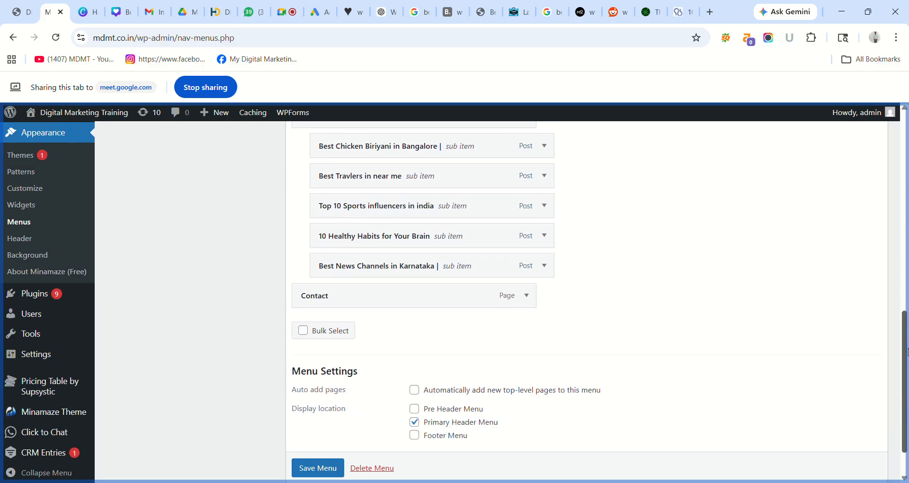
- Save the menu with the posts nested under Blog and go to the live site tab
left_click(314, 469)
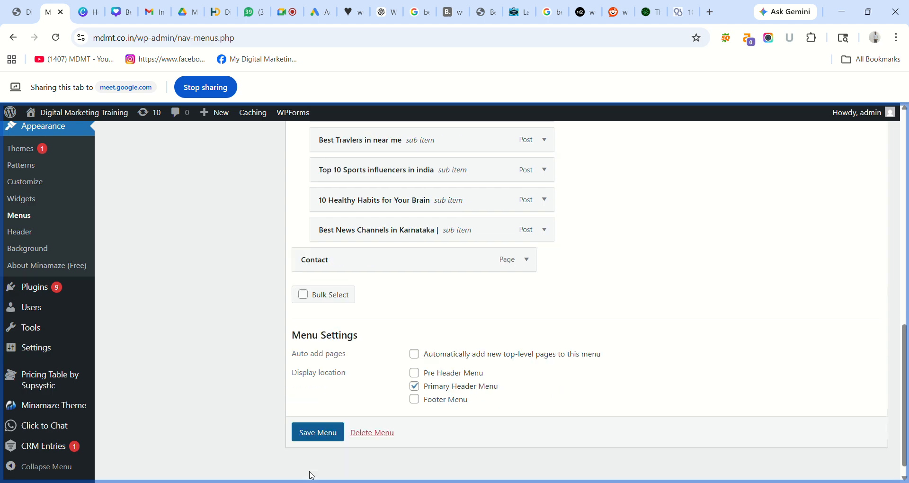
left_click(316, 431)
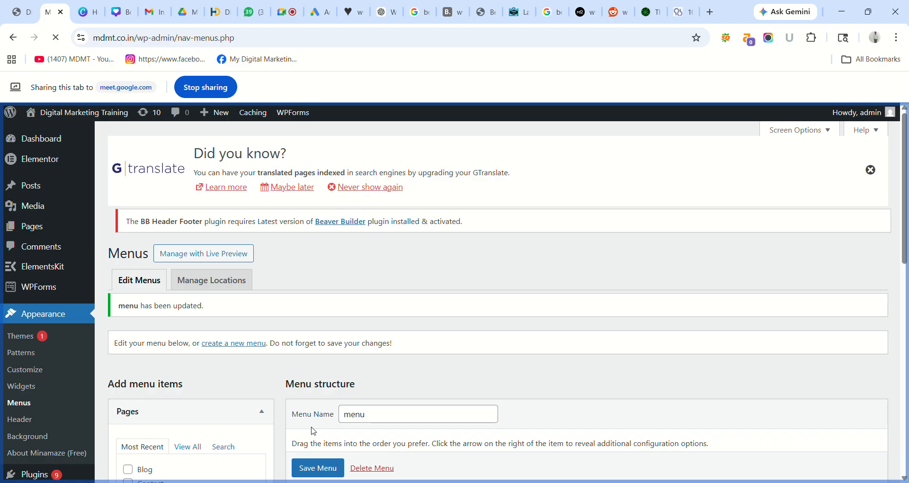
left_click(22, 12)
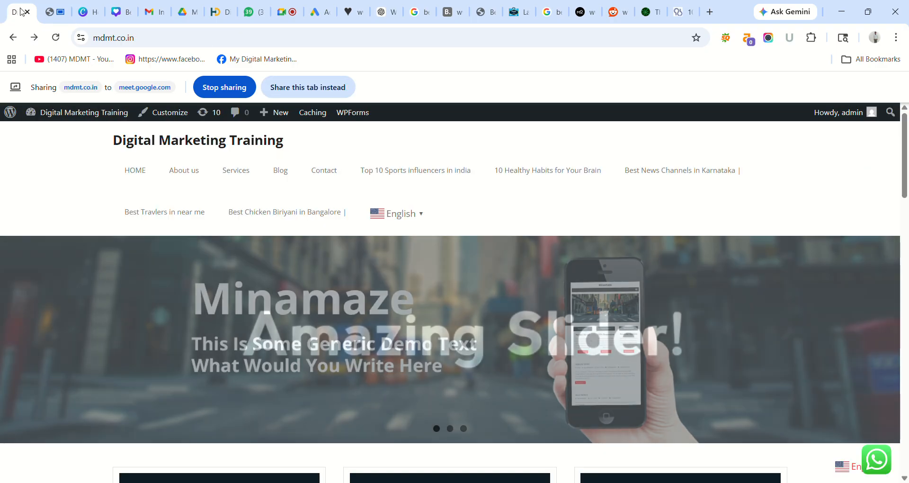
- Reload the live site and open Best Chicken Biriyani in Bangalore from the Blog dropdown
left_click(285, 87)
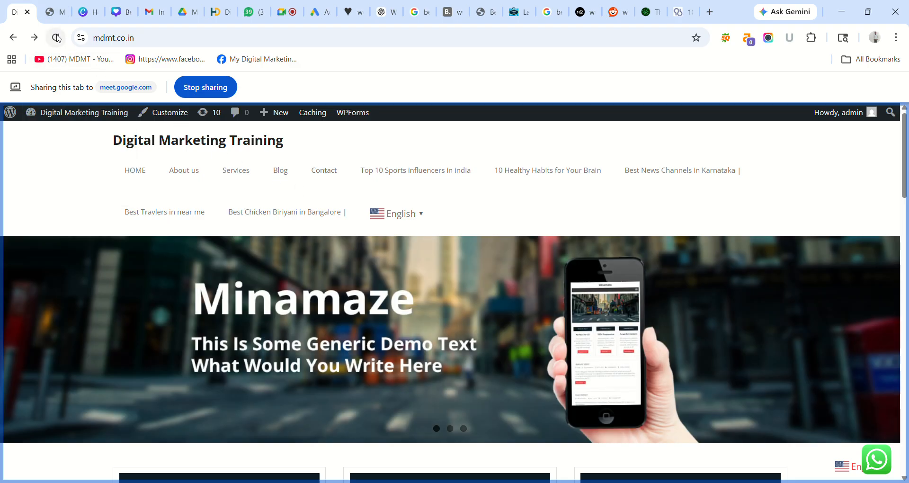
left_click(56, 37)
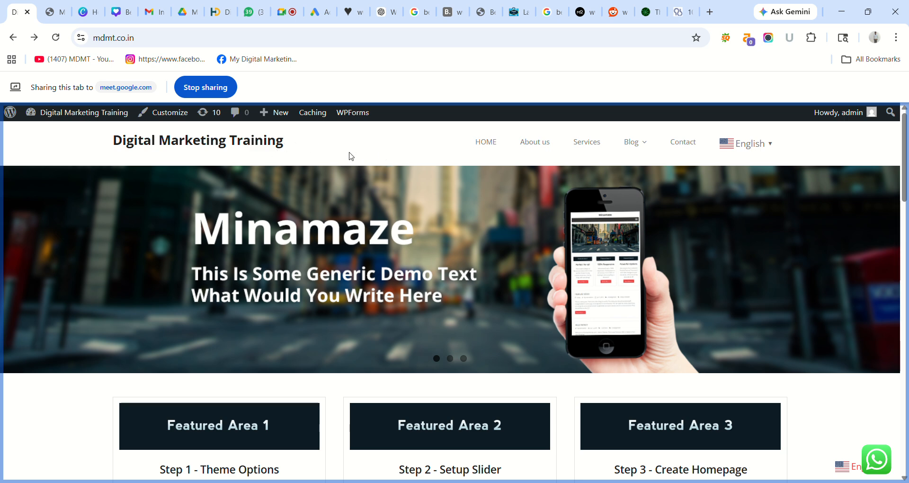
mouse_move(649, 155)
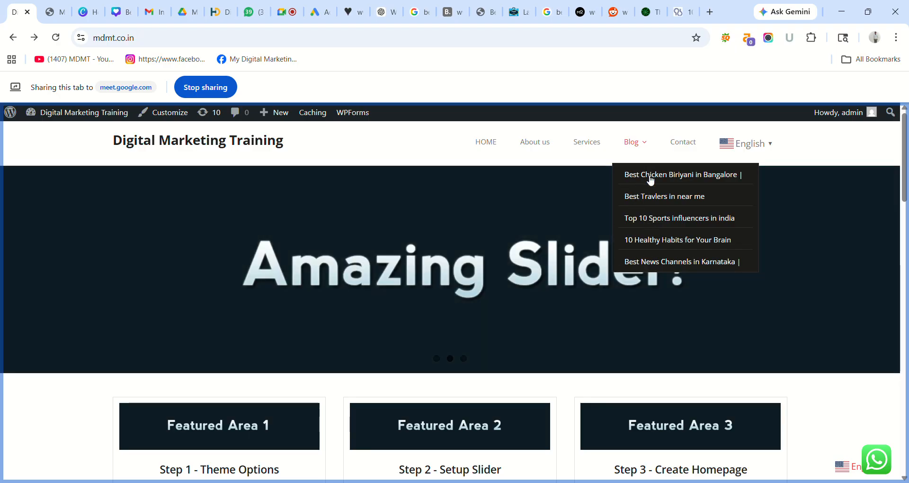
left_click(650, 178)
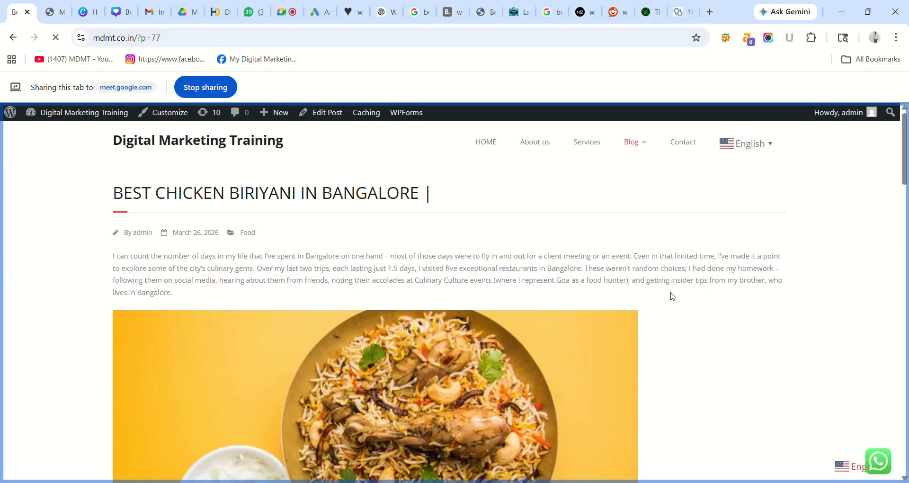
- Open the Best Travlers in near me post from the Blog dropdown
left_click_drag(906, 130, 905, 148)
mouse_move(633, 141)
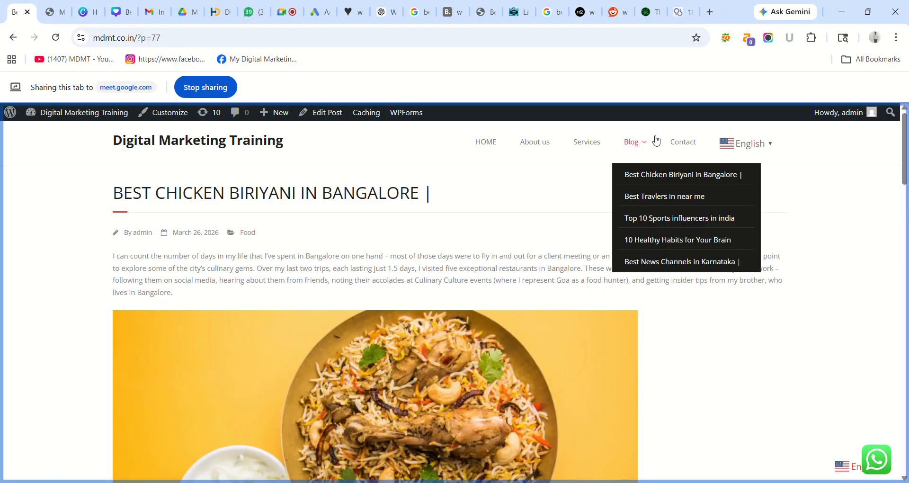
left_click(649, 201)
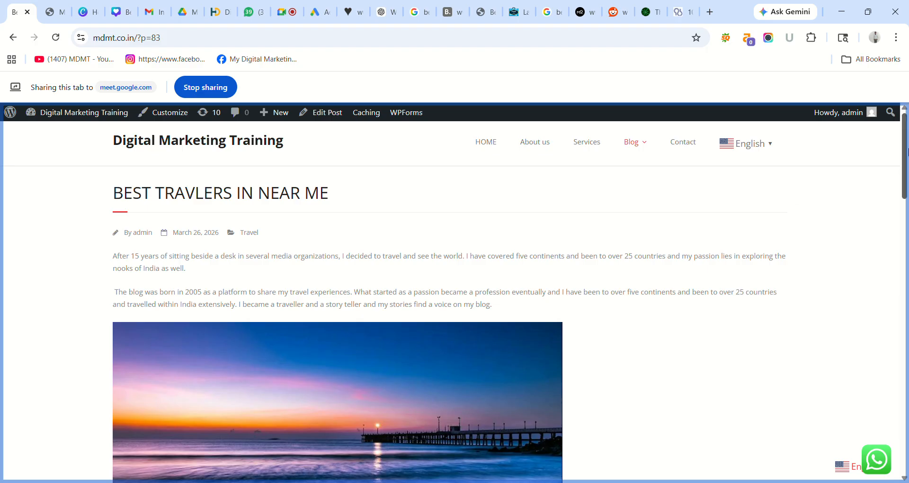
- Open Best News Channels in Karnataka from the Blog dropdown
left_click_drag(906, 151, 904, 100)
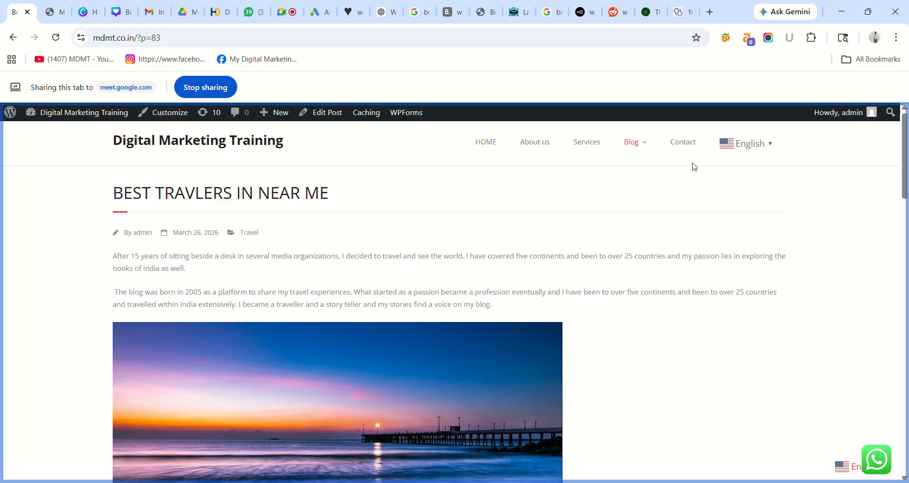
mouse_move(636, 144)
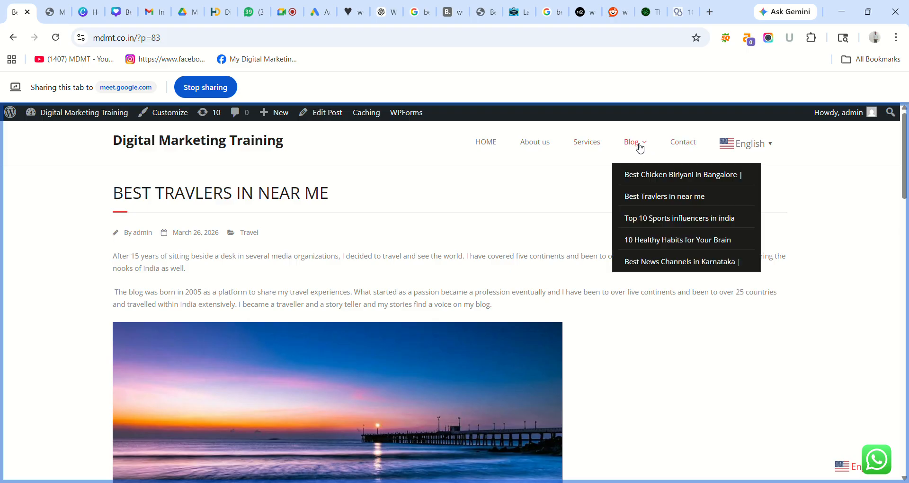
left_click(657, 263)
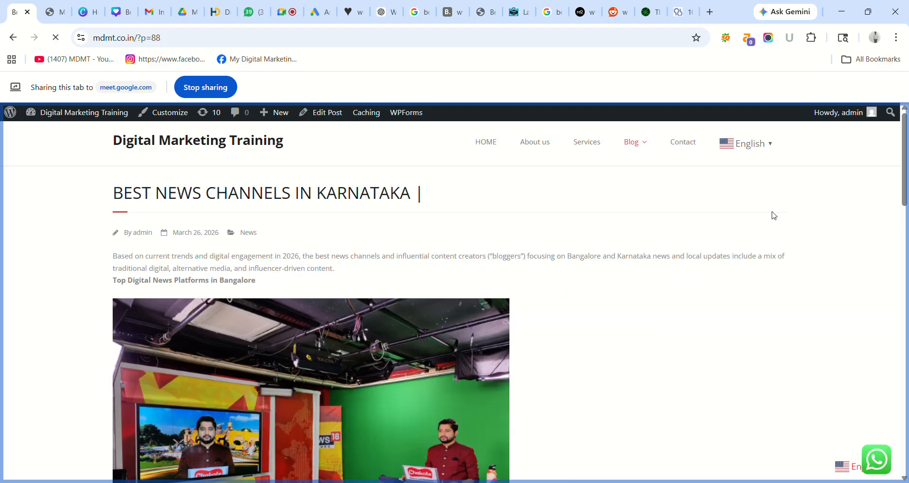
left_click_drag(904, 159, 888, 114)
mouse_move(640, 143)
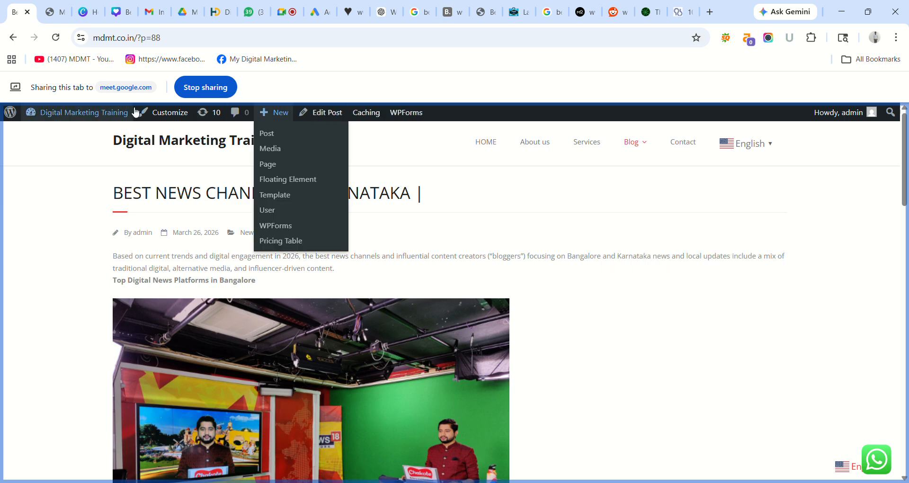
- Return to the Menus editor and look through the Most Recent posts and Custom Links panels
left_click(58, 13)
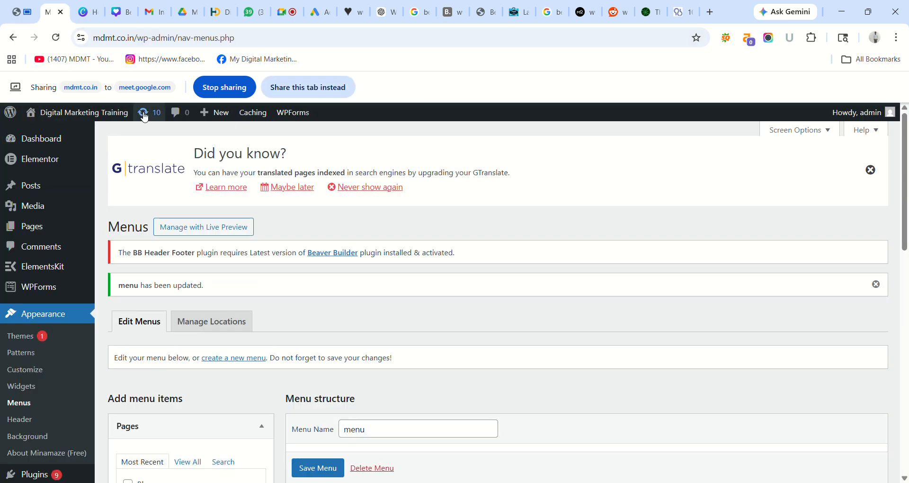
left_click(300, 86)
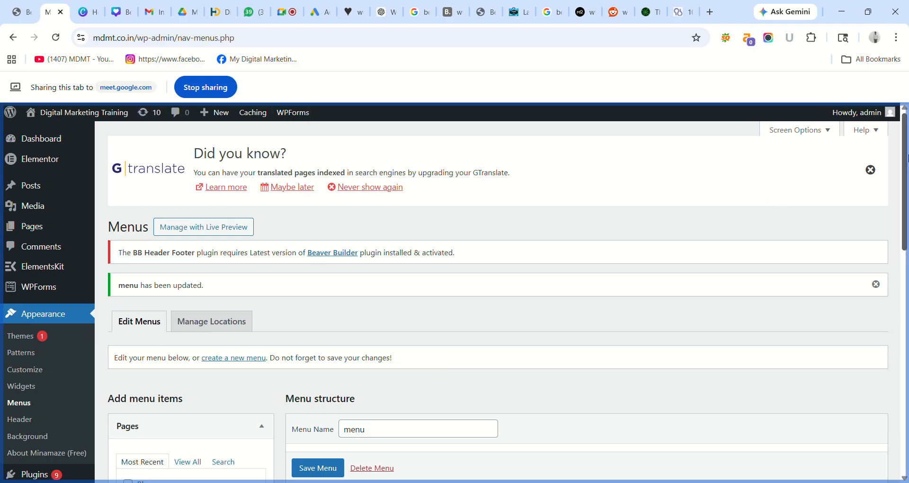
scroll(906, 160, "down", 4)
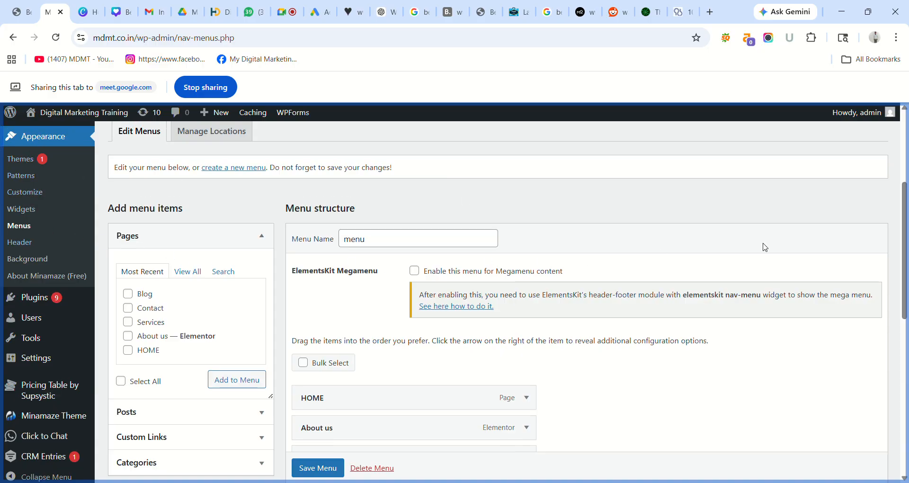
scroll(904, 251, "down", 2)
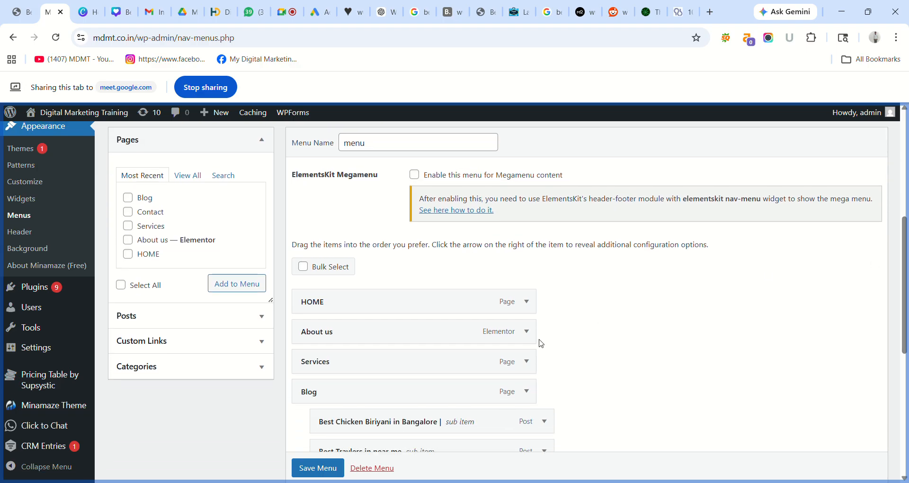
left_click(260, 316)
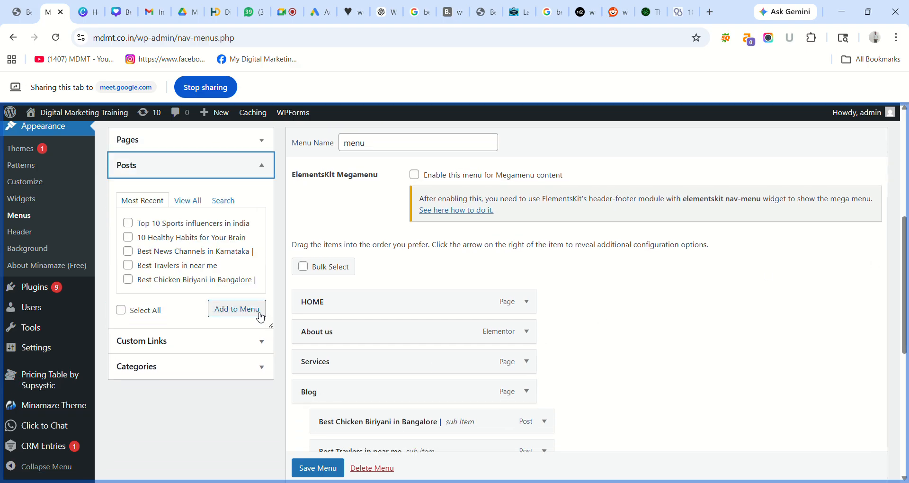
left_click(190, 340)
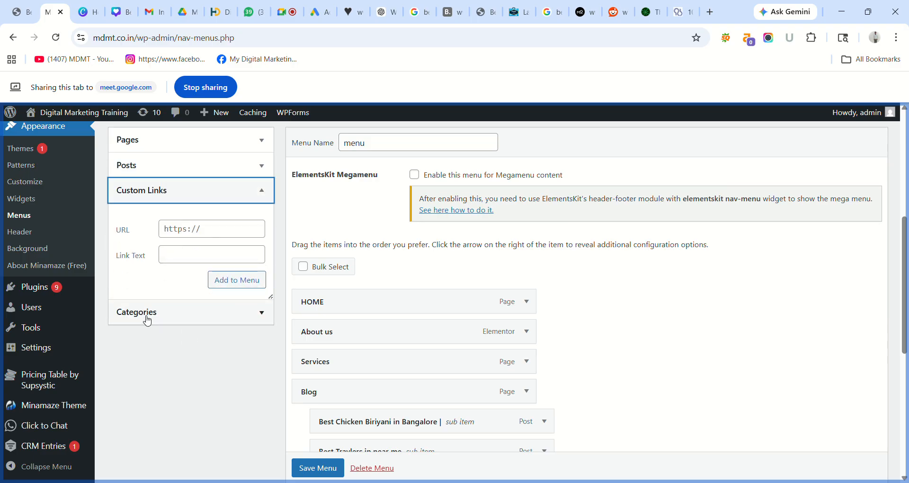
- Select all five categories (Food, Travel, News, Health, Sports) and add them to the menu
left_click(261, 313)
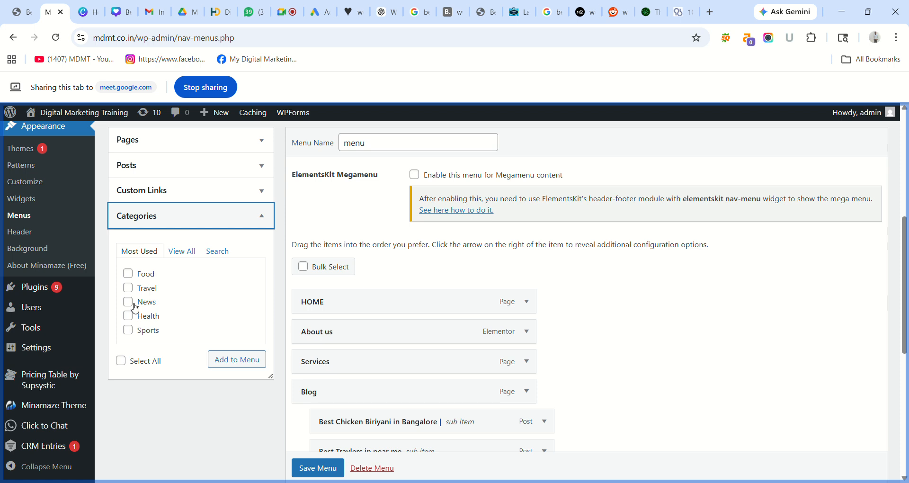
left_click(129, 273)
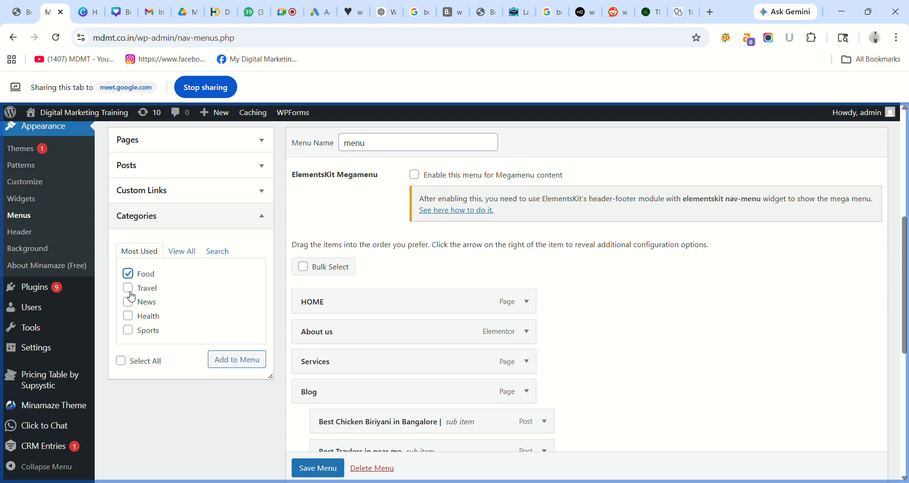
left_click(121, 361)
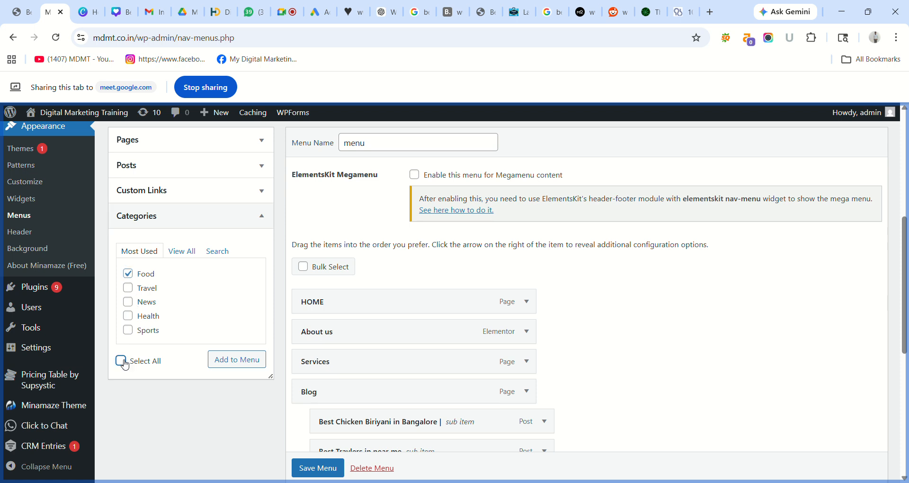
left_click(242, 362)
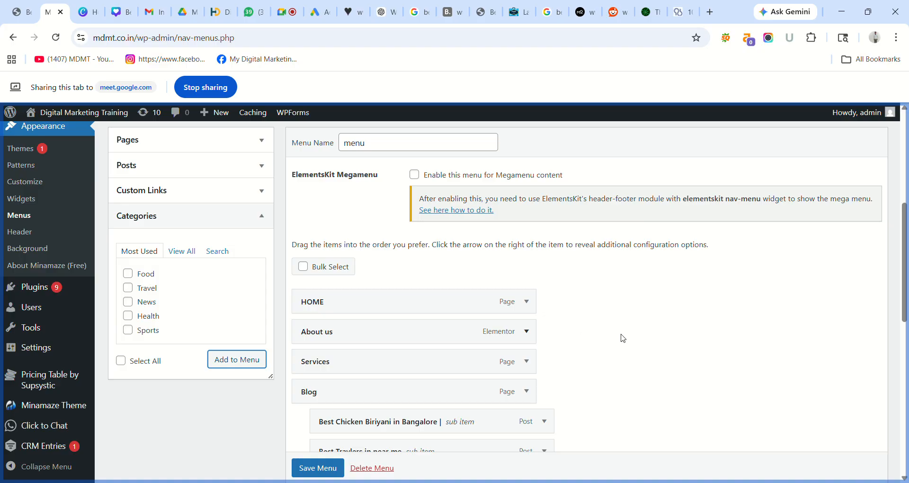
- Move Food and Travel under Blog, nesting each one's matching post beneath it
left_click_drag(905, 245, 905, 354)
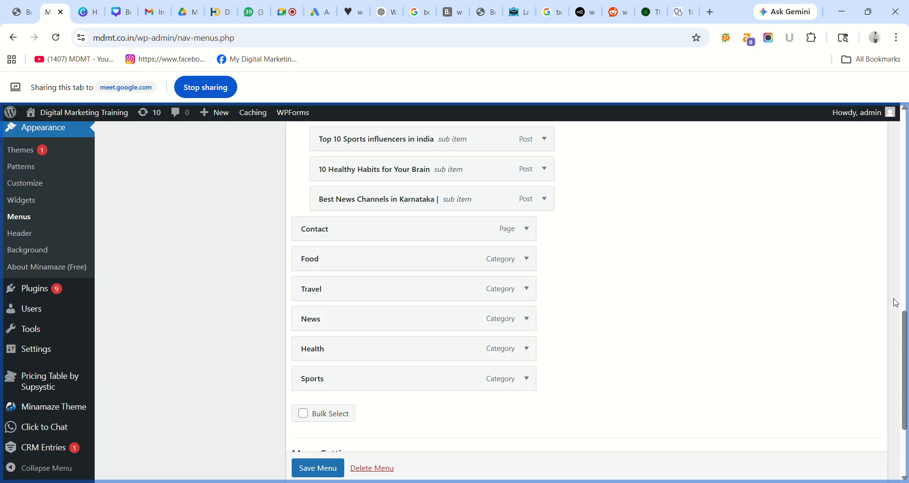
left_click_drag(904, 321, 905, 290)
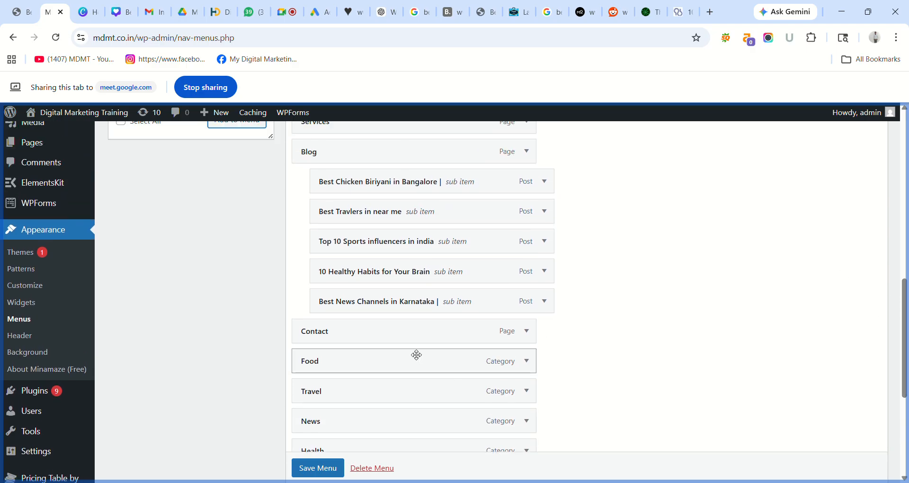
left_click_drag(417, 353, 432, 176)
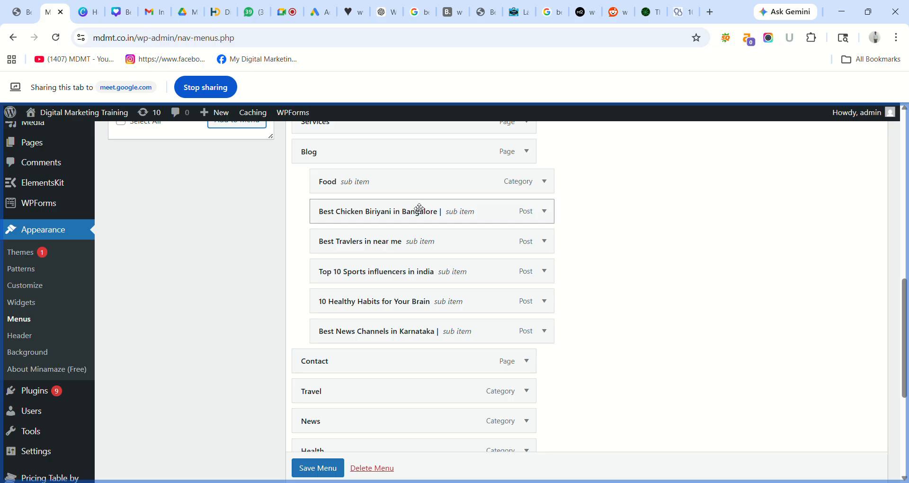
left_click_drag(419, 208, 456, 215)
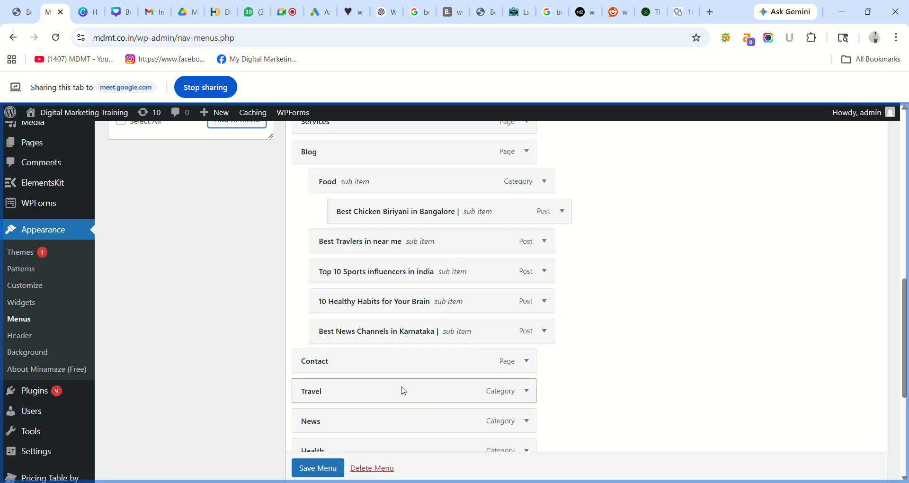
left_click_drag(392, 383, 410, 236)
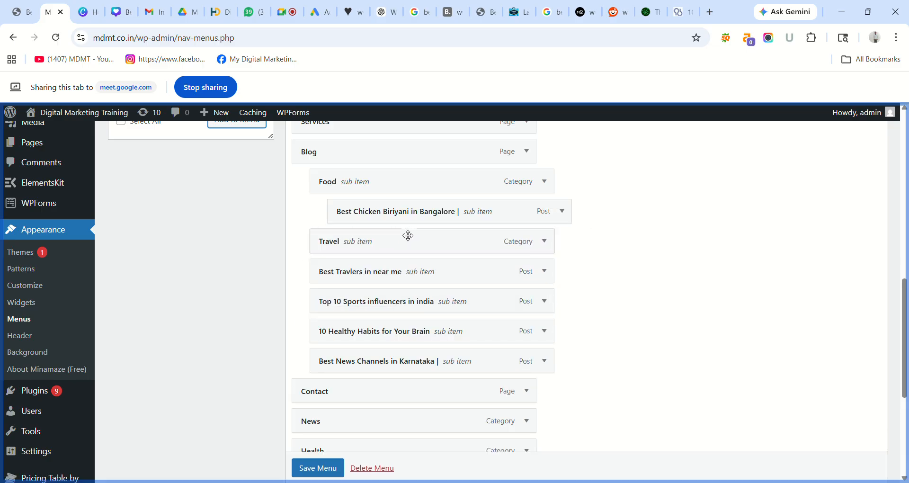
left_click_drag(404, 267, 426, 267)
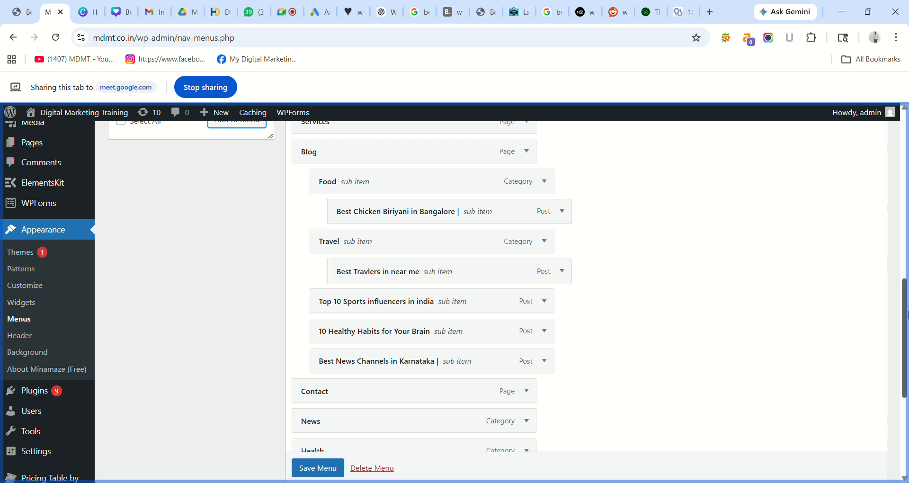
- Move News and Health under Blog, nesting 10 Healthy Habits for Your Brain under Health
scroll(906, 312, "down", 2)
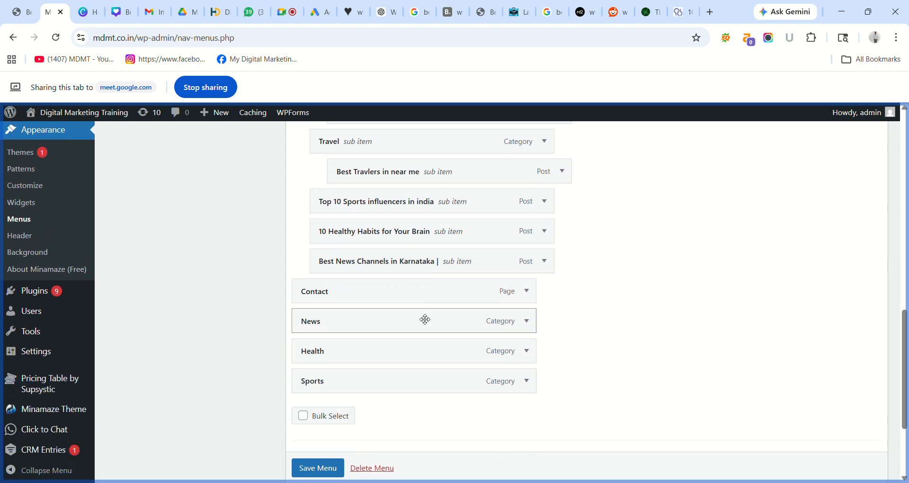
left_click_drag(413, 311, 430, 197)
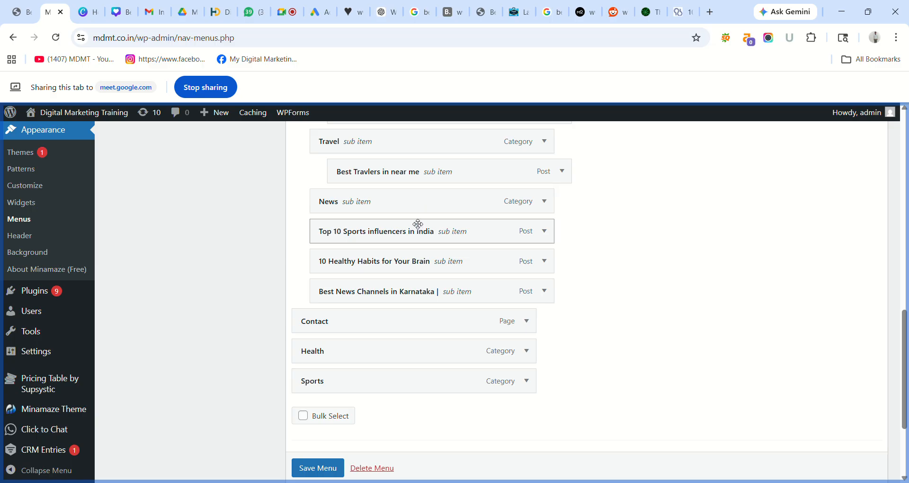
left_click_drag(417, 226, 437, 223)
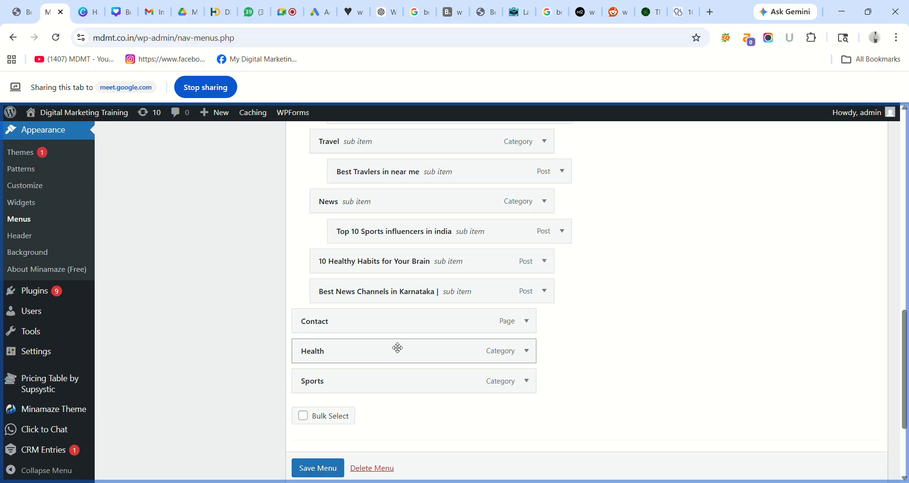
mouse_move(397, 348)
left_mouse_down()
mouse_move(398, 206)
mouse_move(404, 264)
mouse_move(411, 257)
left_mouse_up()
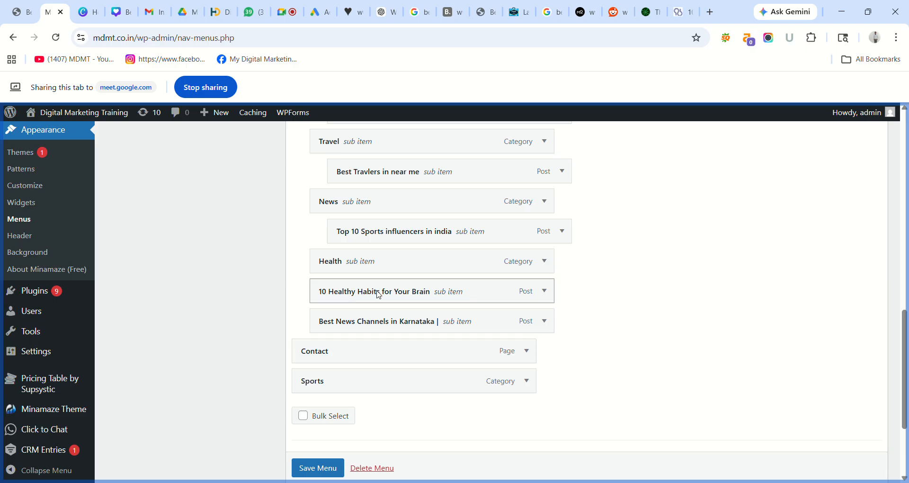
left_click_drag(381, 286, 403, 285)
- Add Sports under Blog, placing Best News Channels under News and Top 10 Sports influencers under Sports
mouse_move(372, 373)
left_mouse_down()
mouse_move(375, 314)
mouse_move(389, 343)
mouse_move(409, 342)
left_mouse_up()
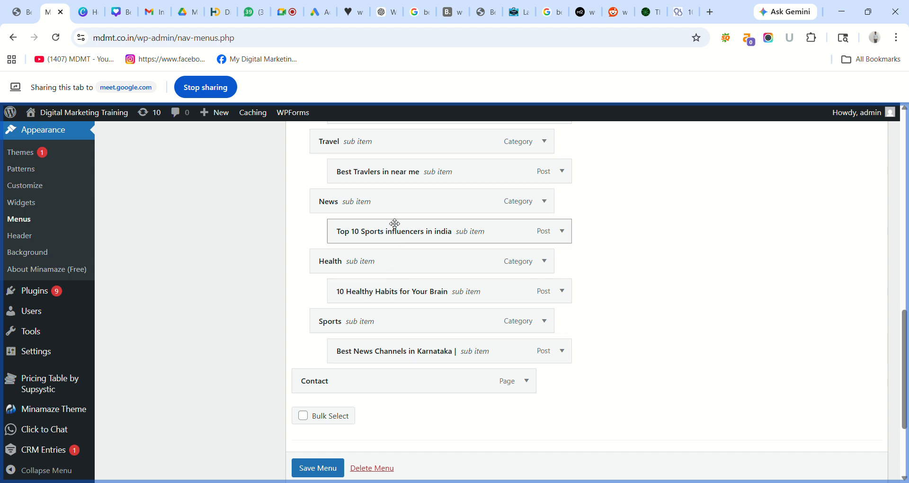
left_click_drag(395, 223, 392, 345)
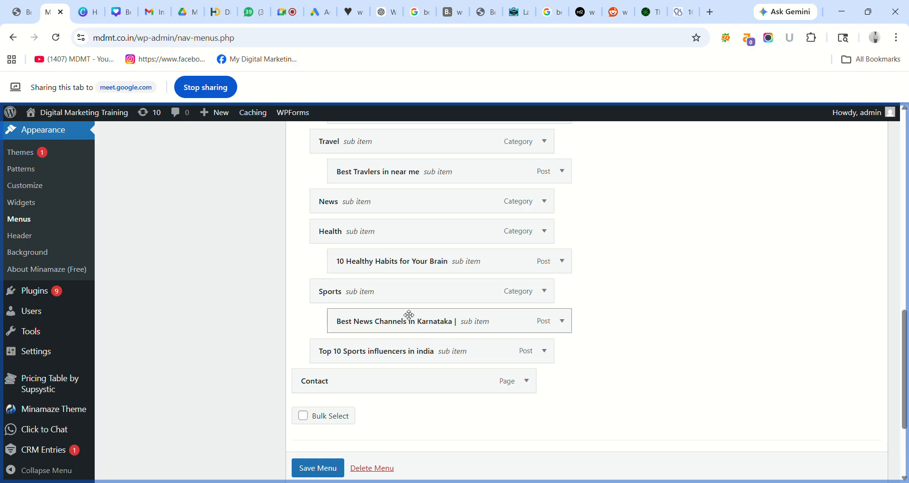
mouse_move(407, 314)
left_mouse_down()
mouse_move(393, 272)
mouse_move(388, 193)
mouse_move(398, 230)
mouse_move(410, 226)
left_mouse_up()
left_click_drag(398, 349, 419, 347)
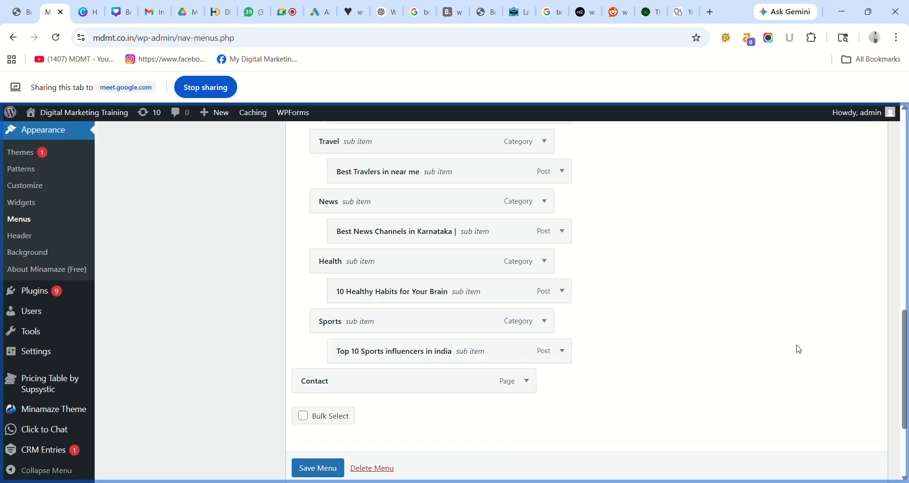
left_click_drag(903, 348, 903, 393)
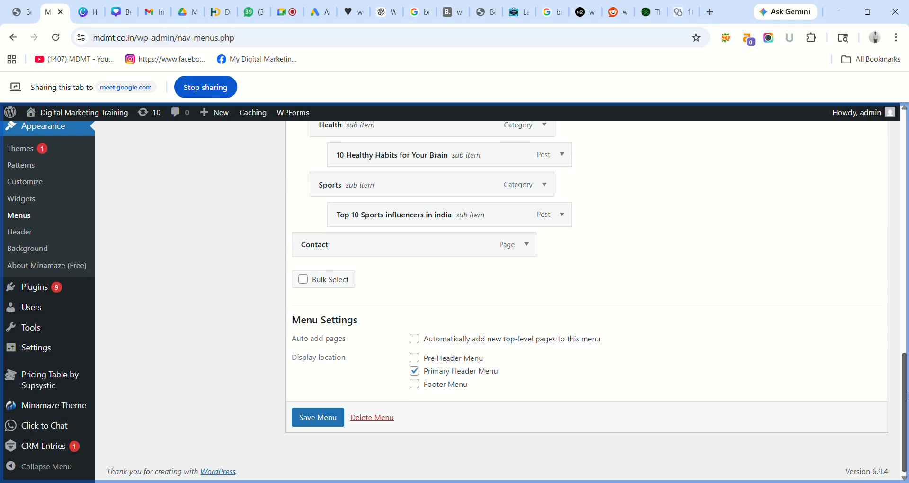
- Save the rearranged menu and reload the live post to see the updated menu
left_click(318, 417)
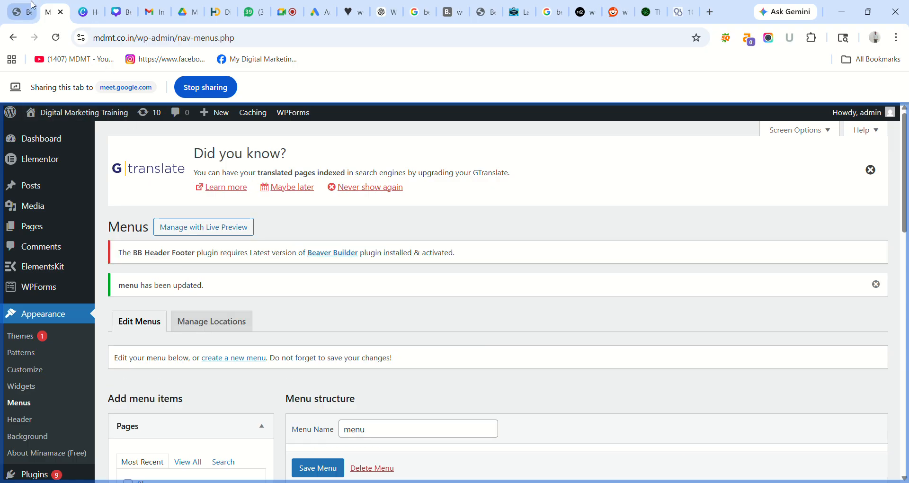
left_click(22, 12)
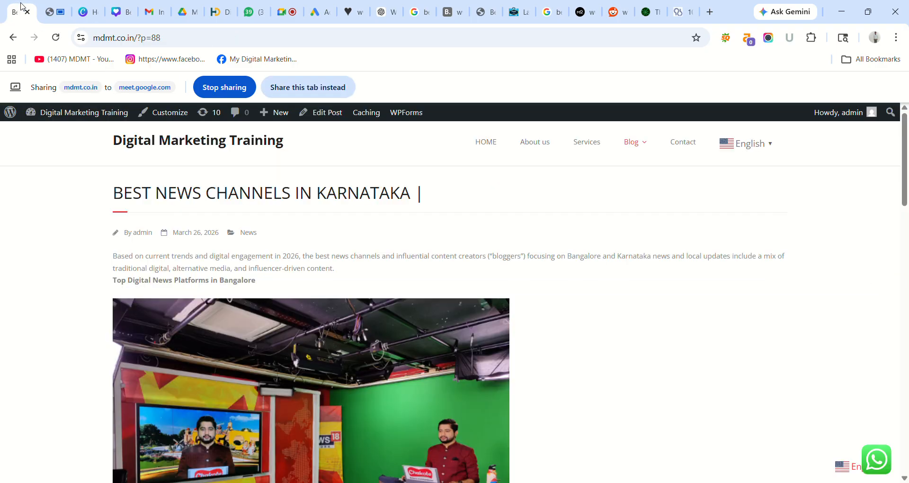
left_click(299, 88)
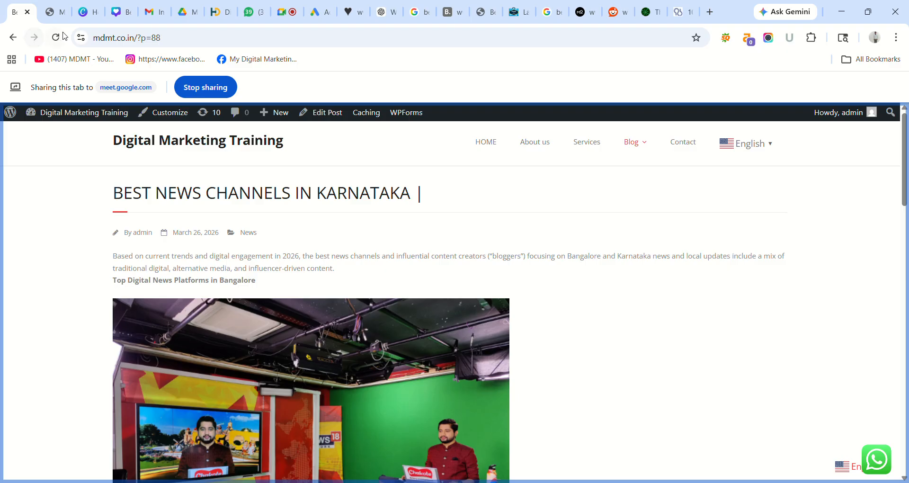
left_click(56, 37)
- Go back through the travel and biriyani posts to the site homepage
left_click(13, 38)
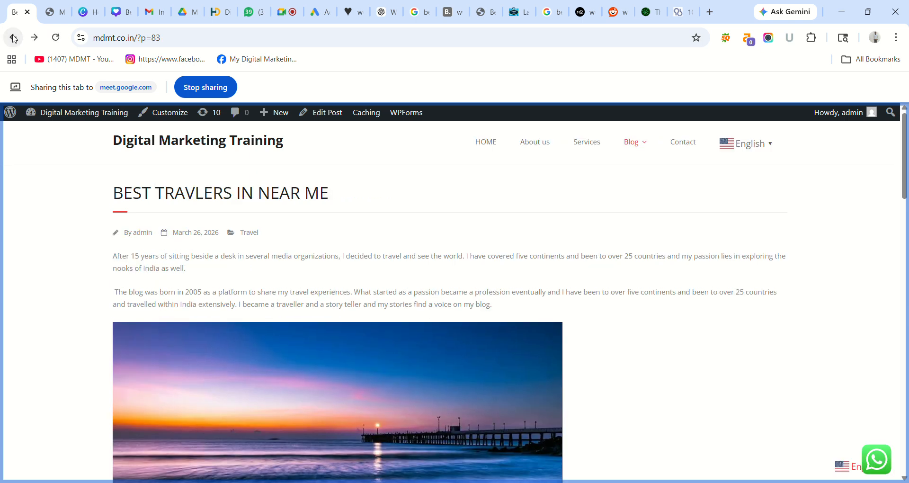
left_click(14, 39)
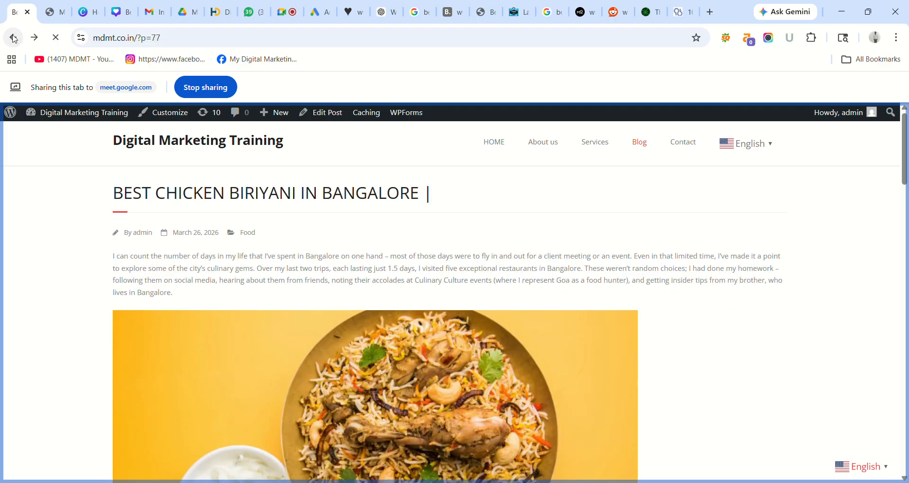
left_click(13, 39)
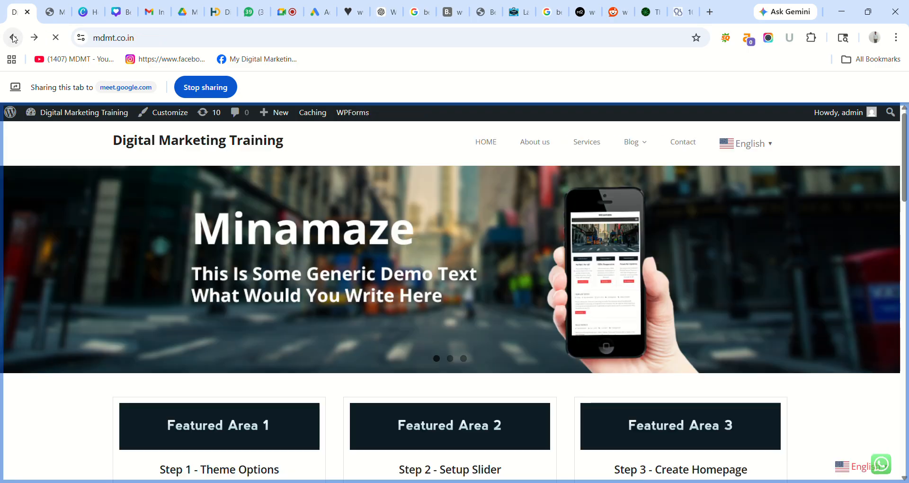
- From the Blog → Food submenu, open the Best Chicken Biriyani in Bangalore post
mouse_move(633, 147)
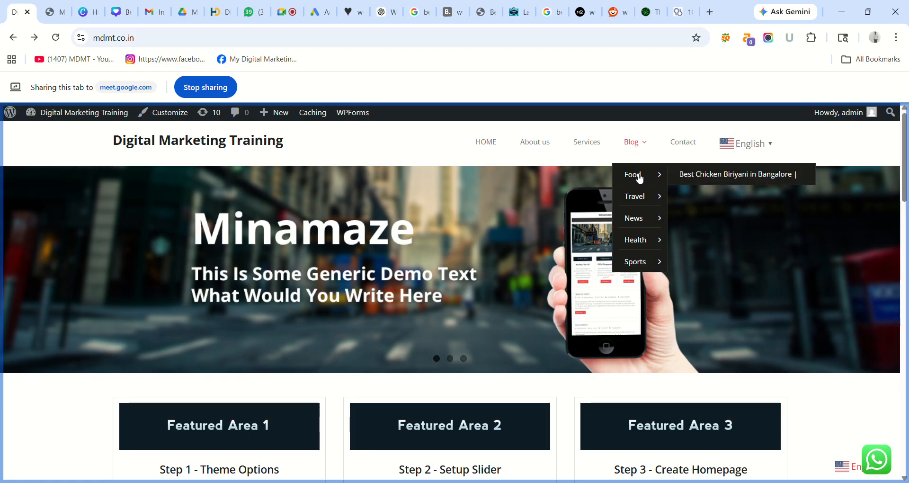
mouse_move(638, 199)
mouse_move(639, 240)
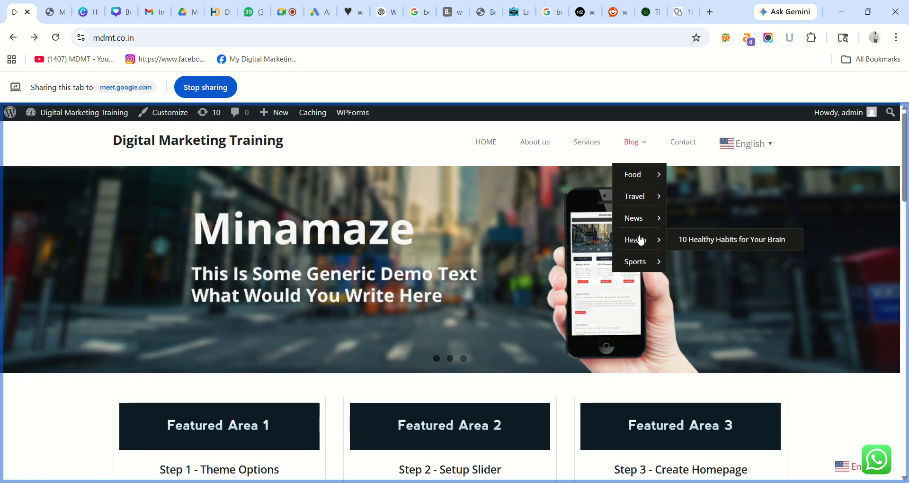
mouse_move(641, 261)
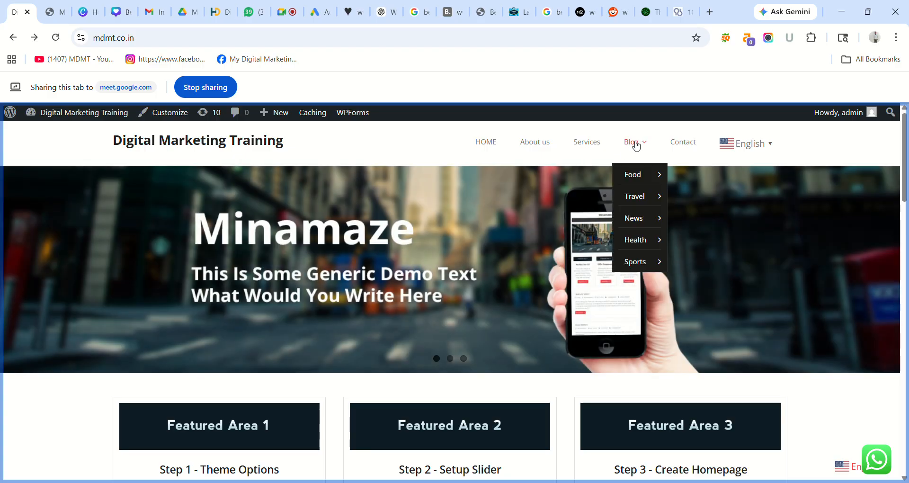
mouse_move(640, 177)
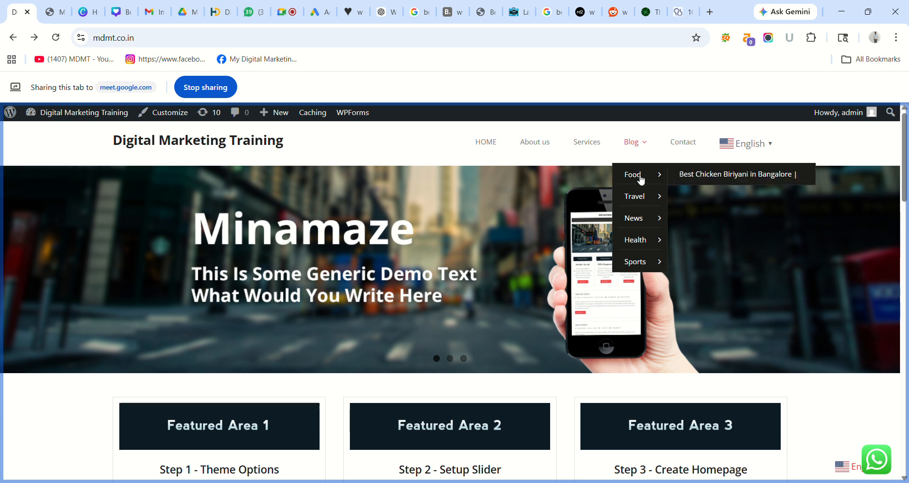
left_click(705, 174)
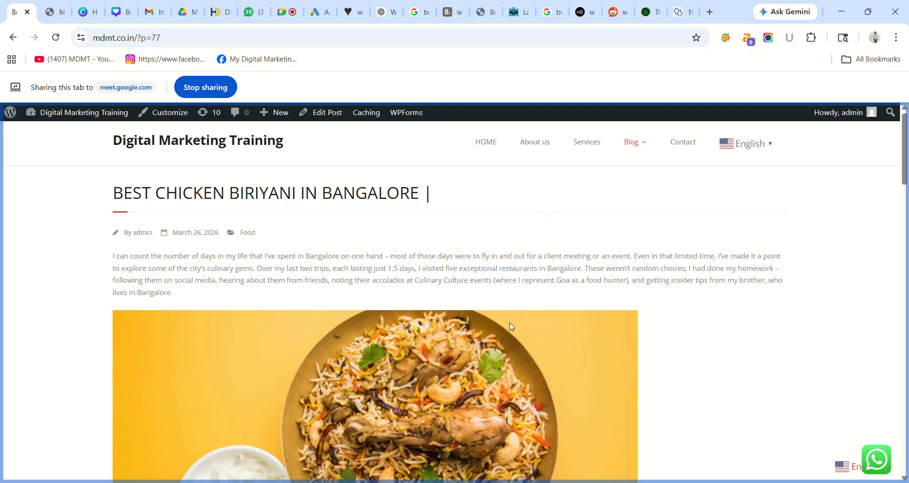
- Open the Best Travlers in near me and Best News Channels in Karnataka posts from Blog's submenus
mouse_move(638, 146)
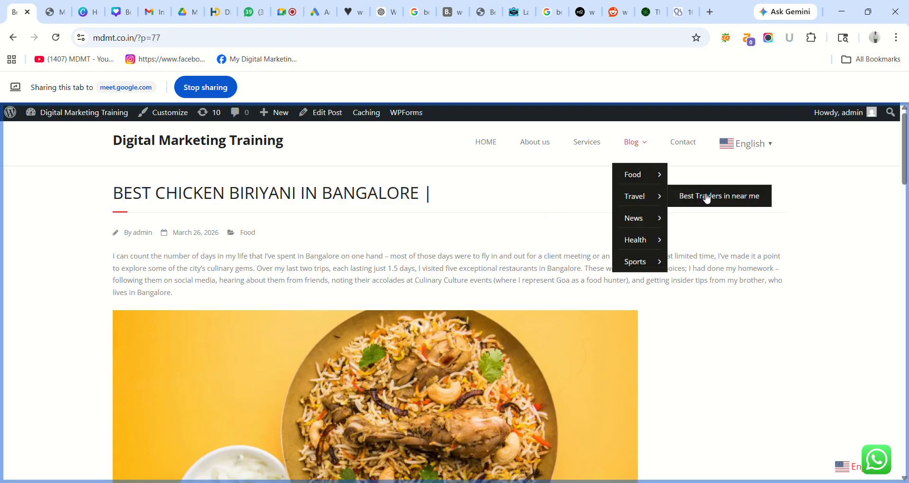
left_click(705, 197)
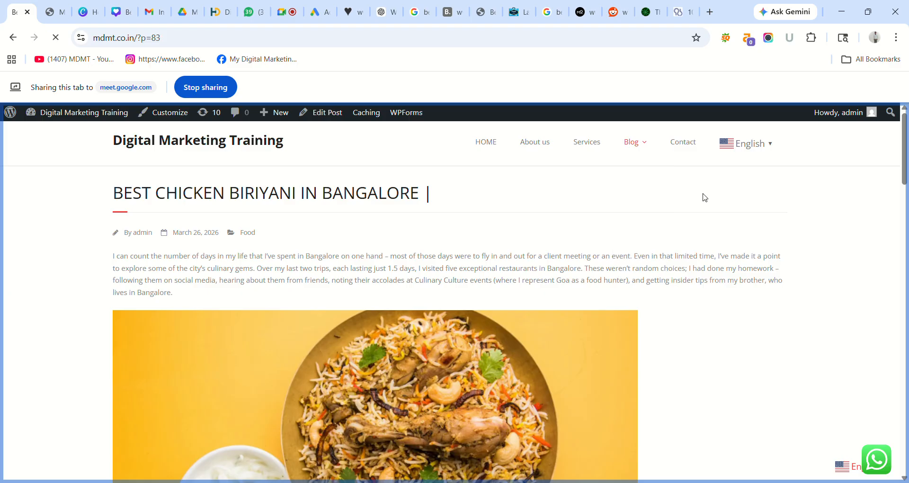
mouse_move(633, 167)
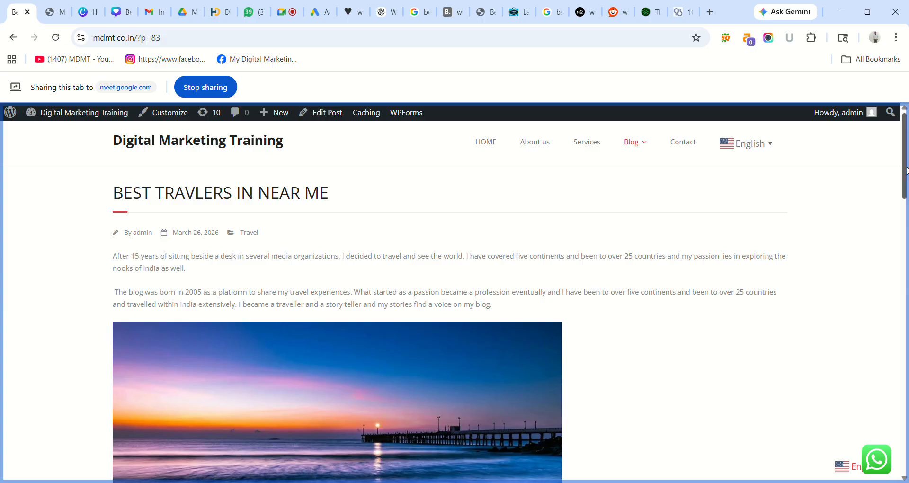
left_click_drag(908, 165, 905, 138)
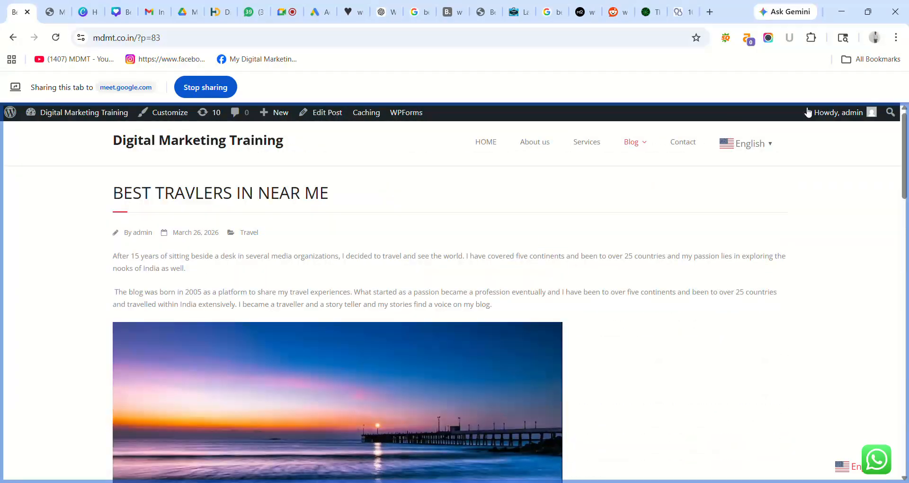
mouse_move(639, 138)
mouse_move(641, 218)
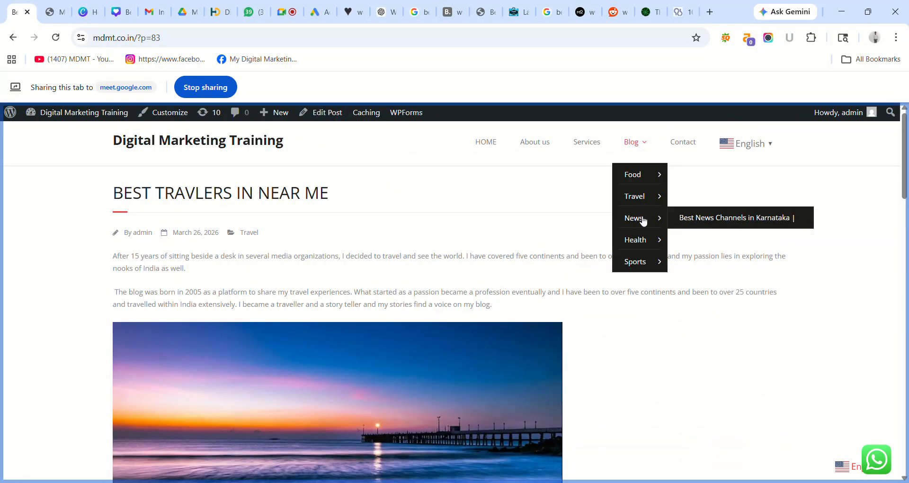
left_click(710, 217)
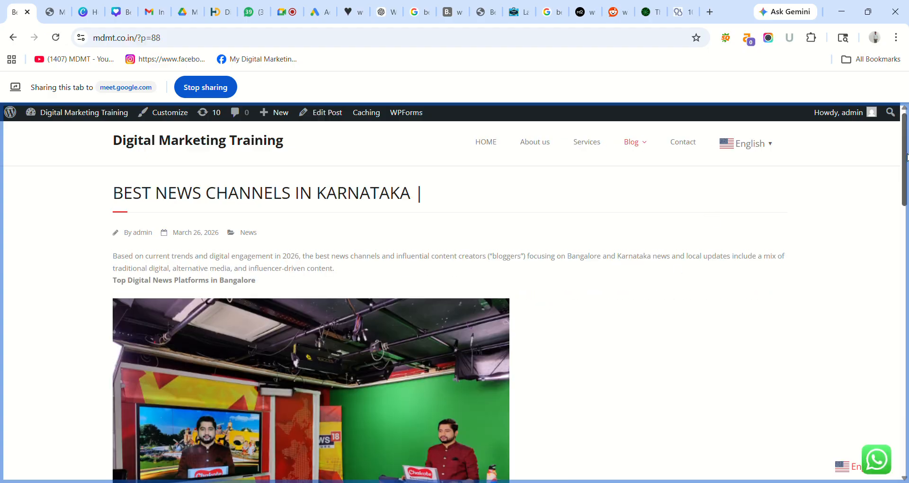
- Open the 10 Healthy Habits for Your Brain and Top 10 Sports influencers in india posts
left_click_drag(906, 154, 905, 129)
mouse_move(634, 141)
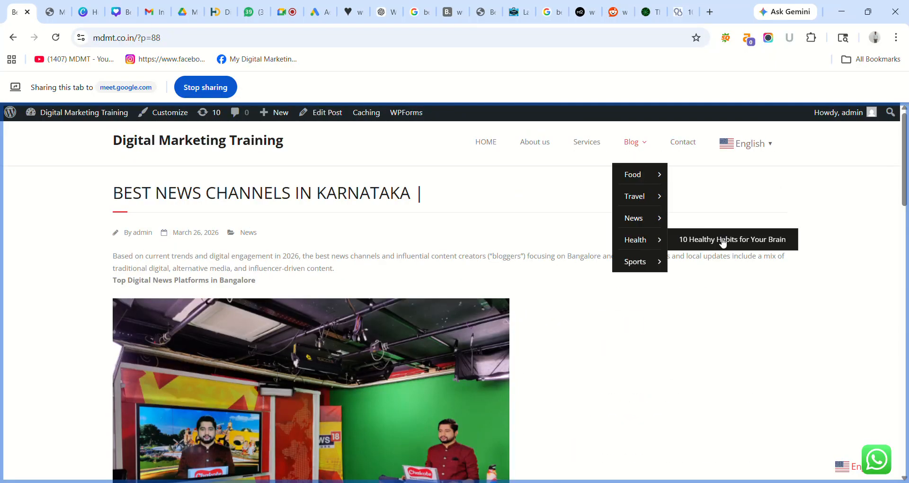
left_click(723, 241)
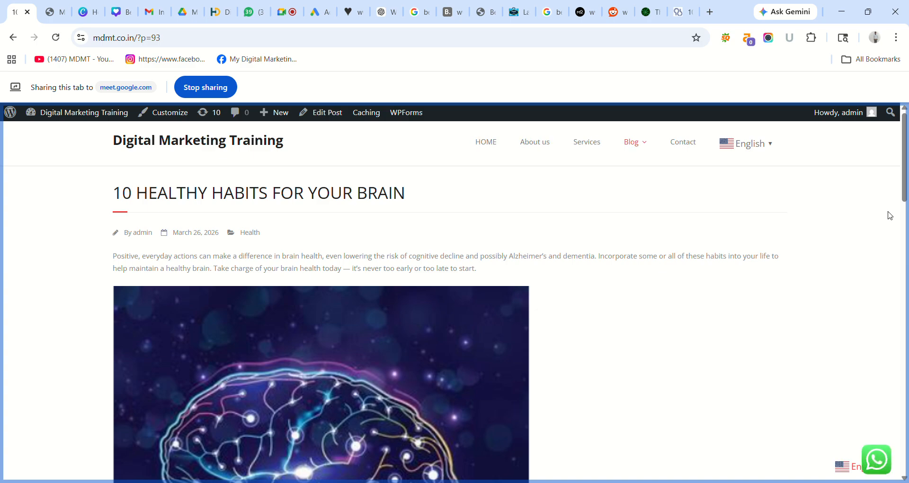
mouse_move(906, 171)
left_mouse_down()
mouse_move(906, 476)
mouse_move(905, 189)
left_mouse_up()
mouse_move(637, 148)
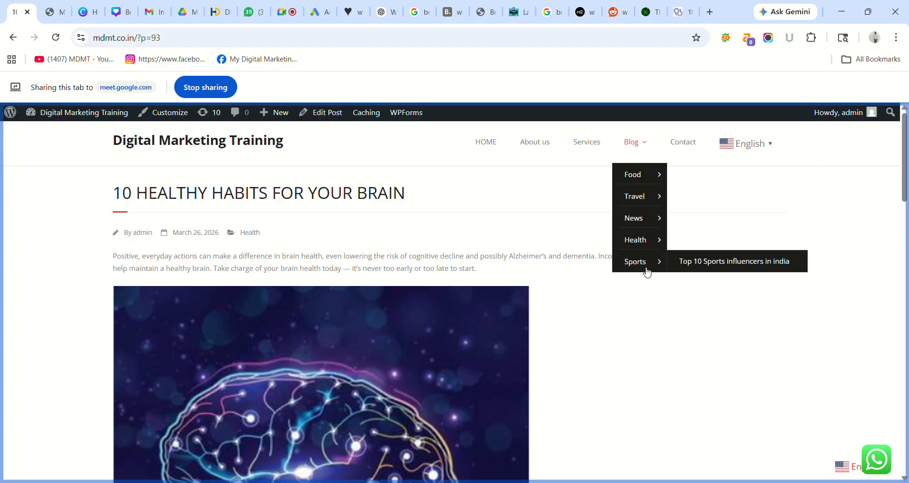
left_click(708, 261)
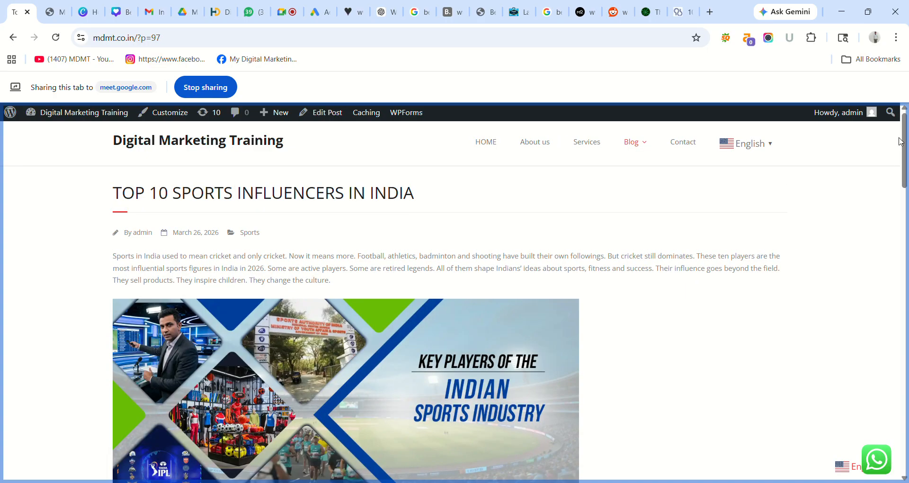
left_click_drag(907, 144, 894, 123)
- Go back through the visited posts to the homepage, then return to the Menus admin tab
left_click(13, 38)
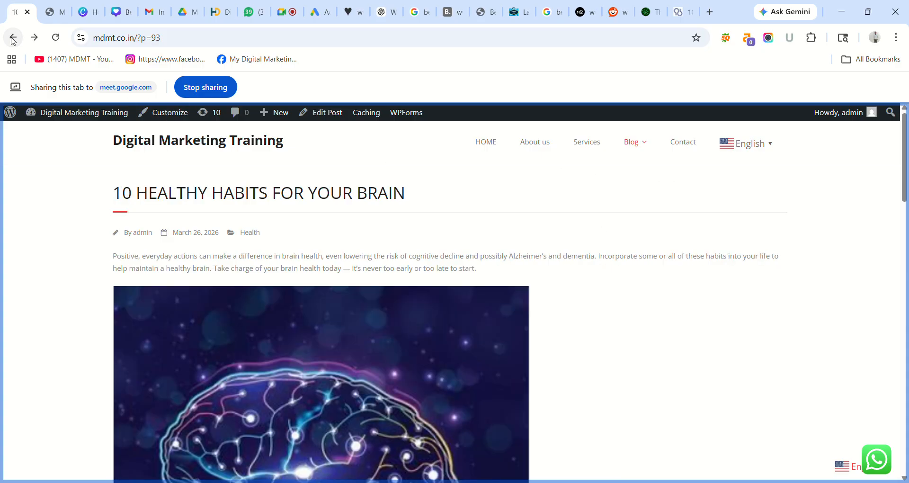
left_click(12, 38)
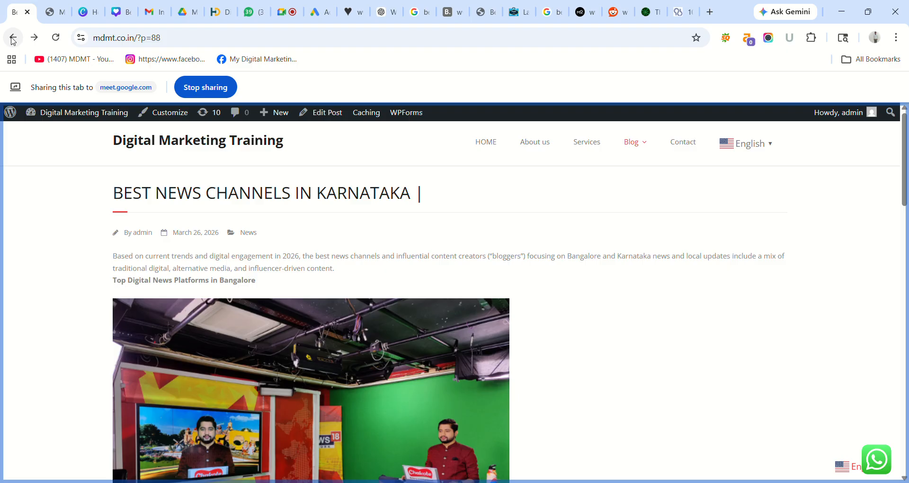
left_click(12, 40)
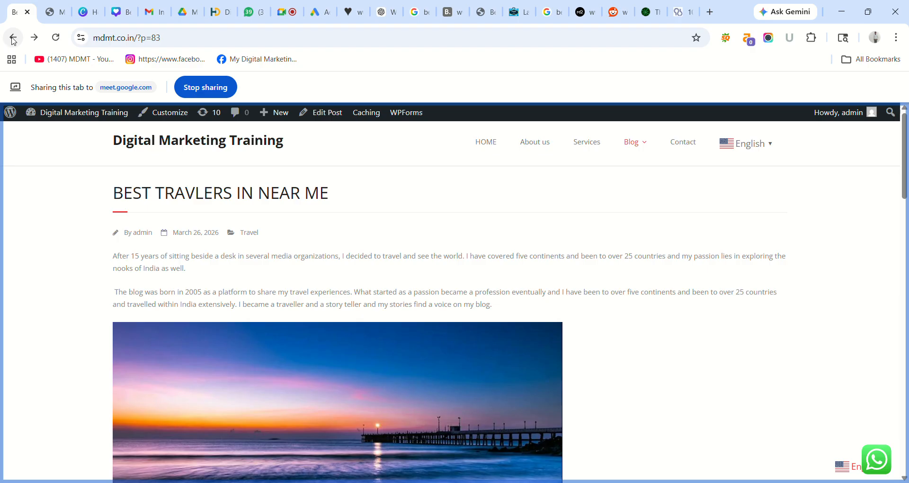
left_click(13, 40)
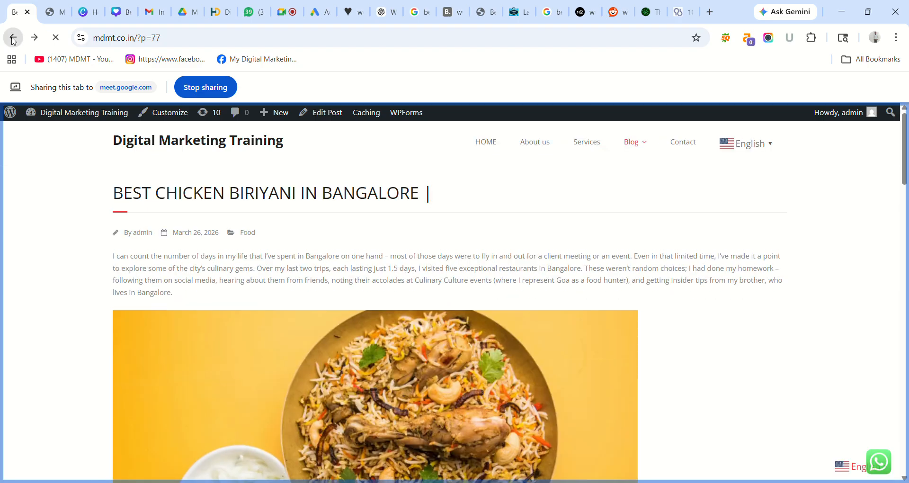
left_click(13, 38)
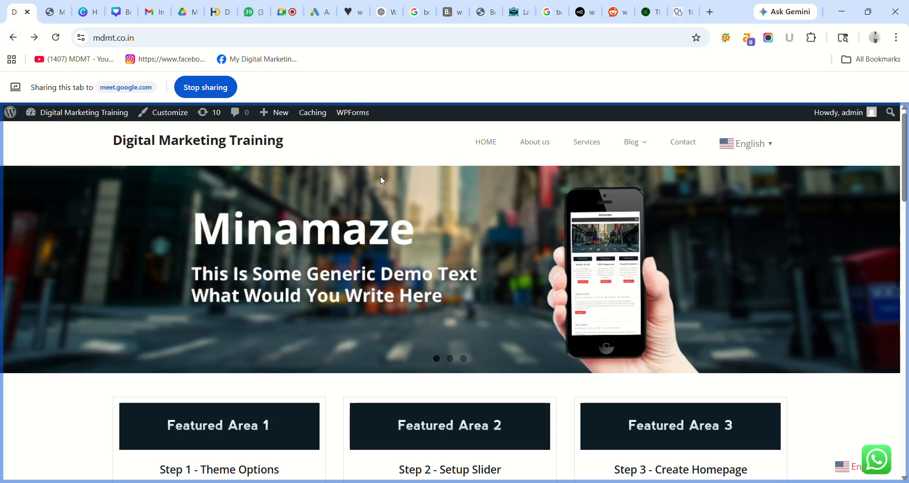
left_click(54, 13)
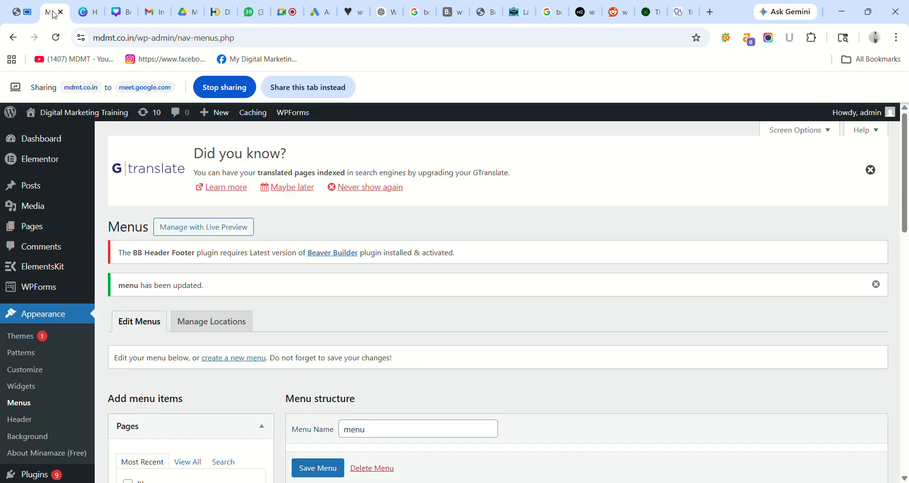
- Remove the HOME and About us items from the menu
left_click(296, 90)
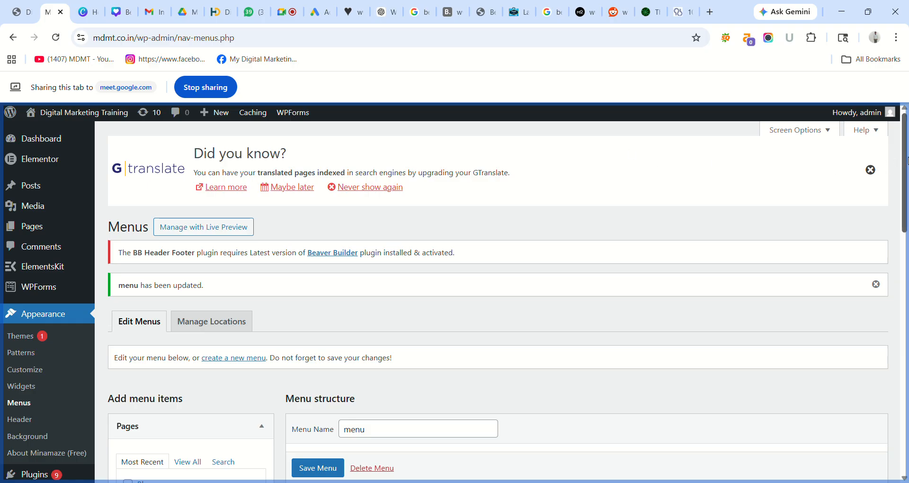
scroll(907, 161, "down", 7)
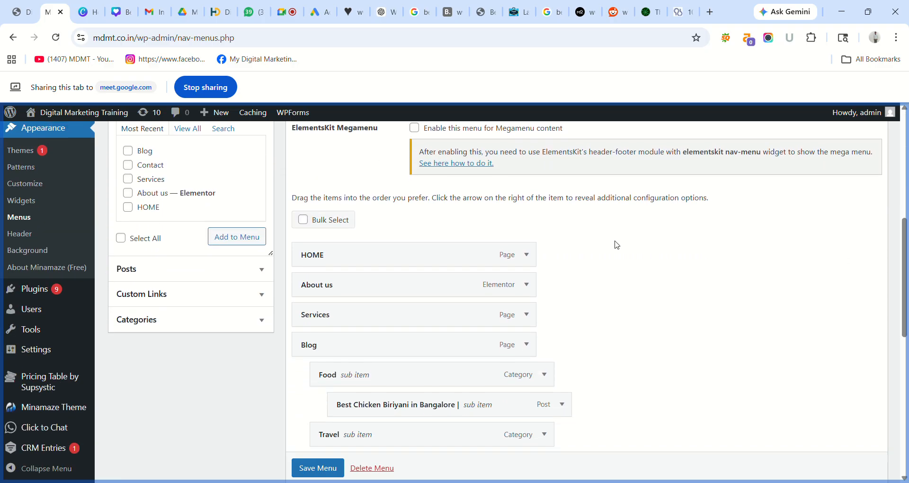
left_click(526, 254)
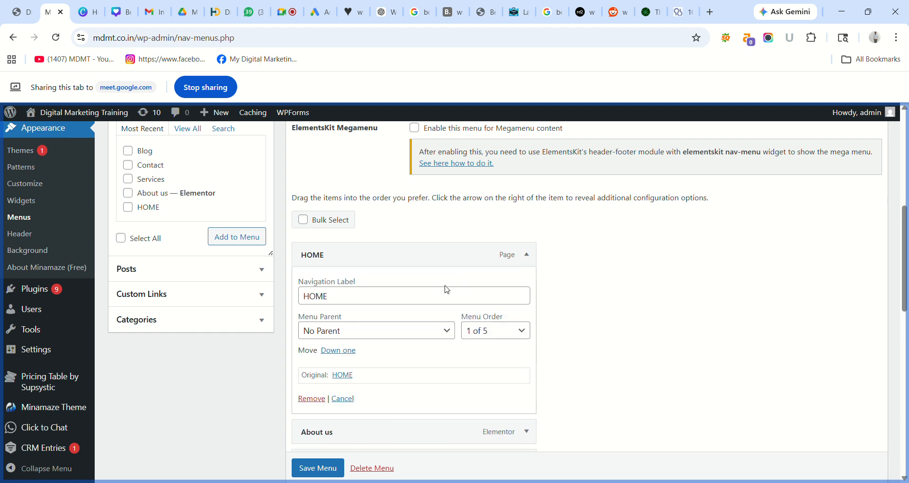
left_click(311, 398)
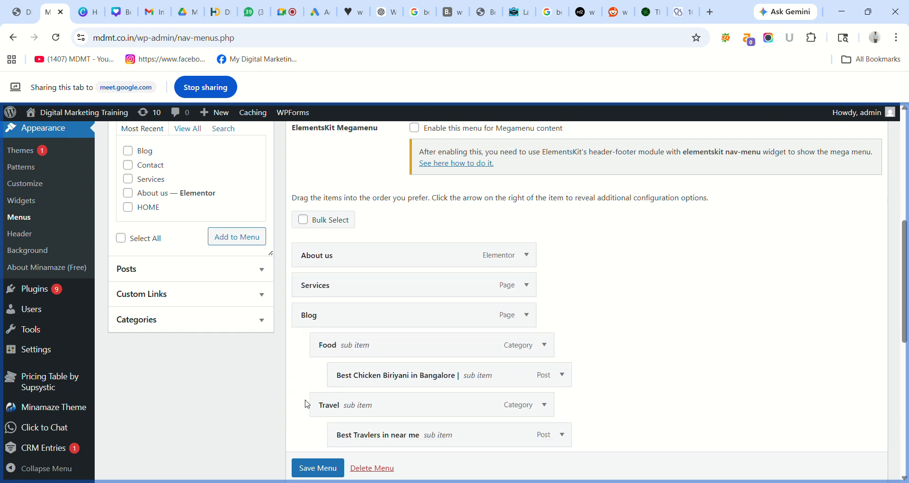
left_click(527, 255)
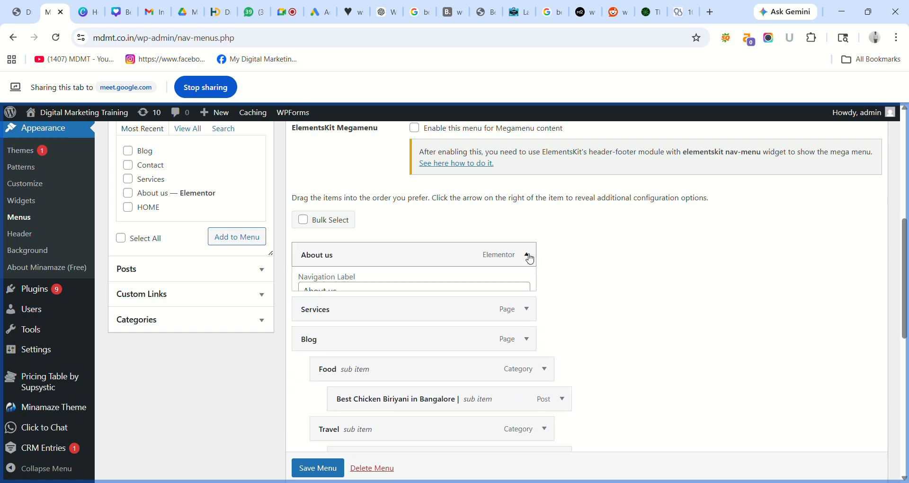
left_click(313, 399)
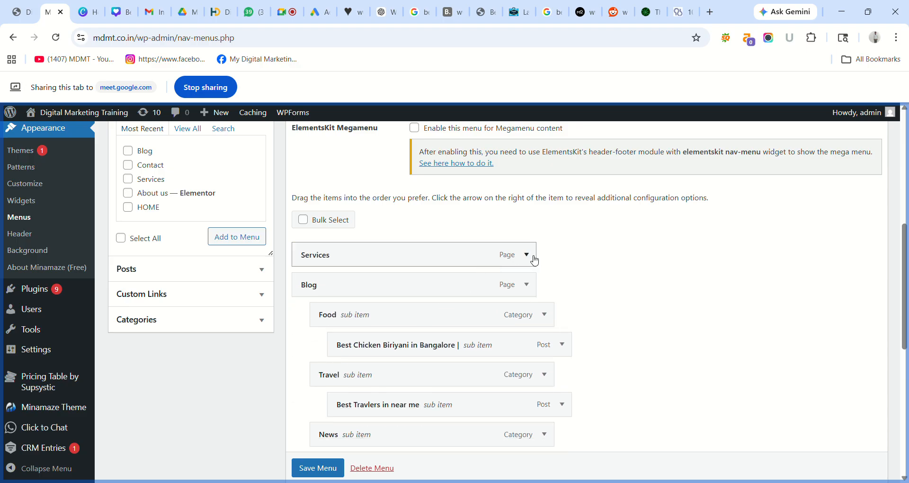
- Expand and collapse the Services item, then view the live site's front page
left_click(527, 256)
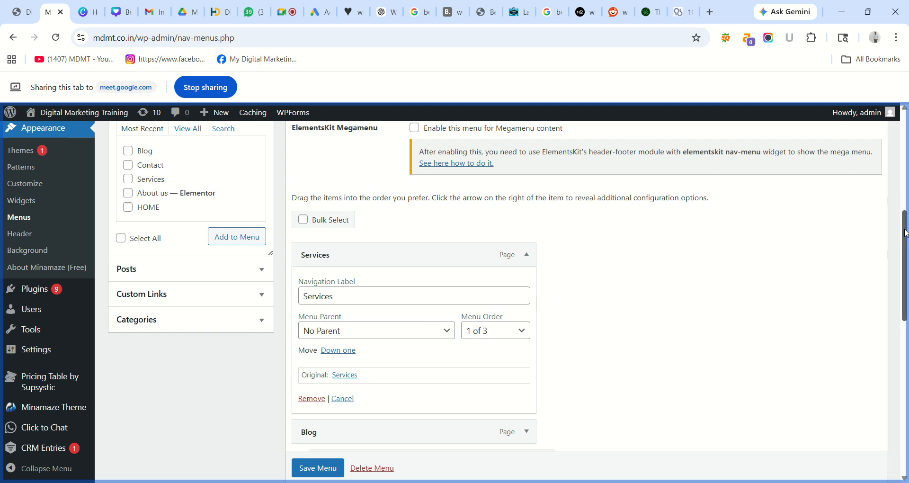
left_click_drag(905, 234, 906, 252)
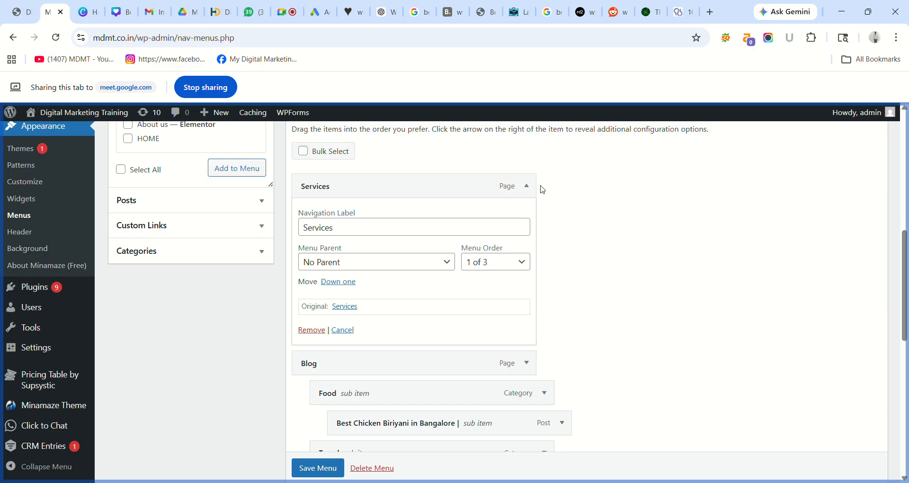
left_click(526, 186)
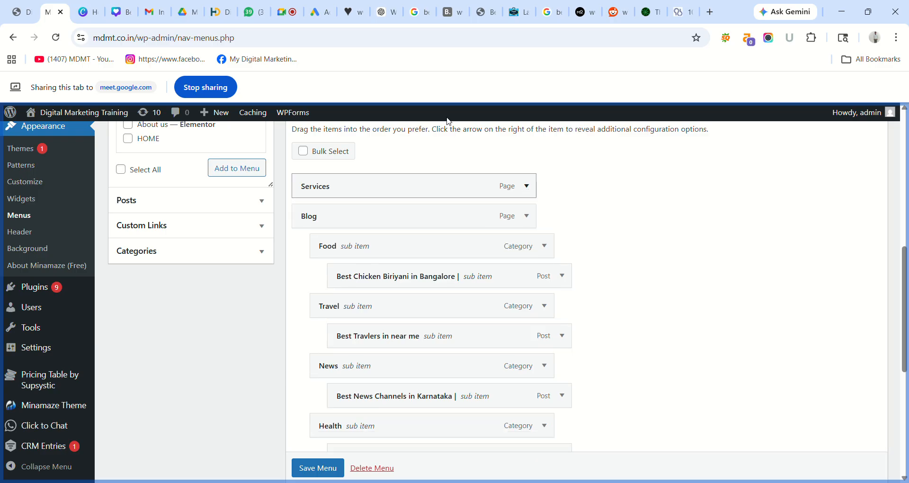
left_click(21, 12)
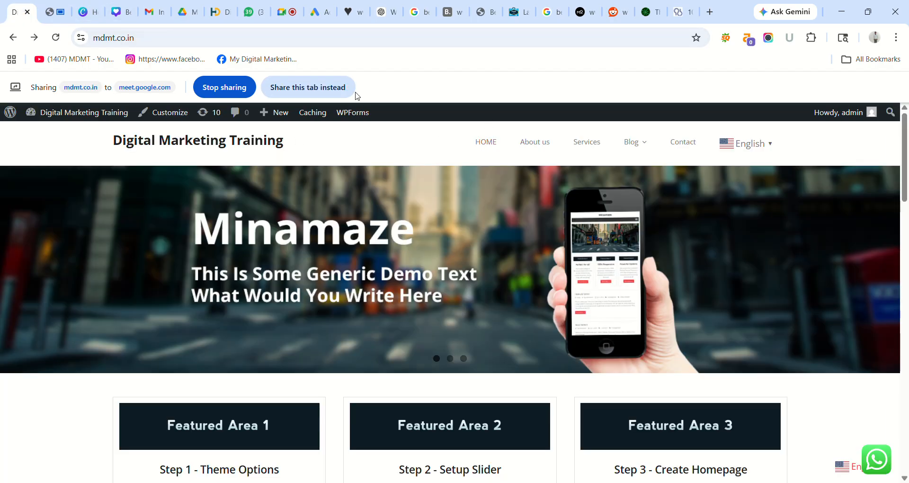
- Share the site tab, check the Blog dropdown's categories, and return to the Menus editor
left_click(327, 90)
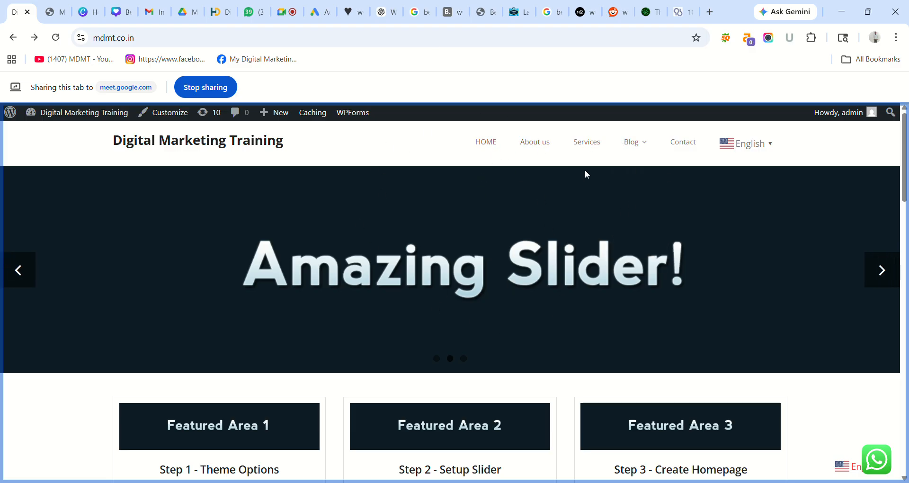
mouse_move(632, 142)
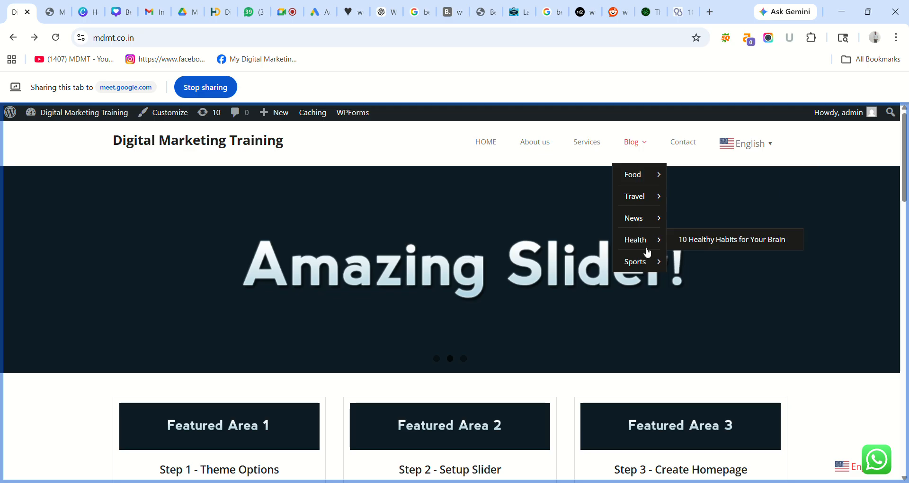
mouse_move(646, 271)
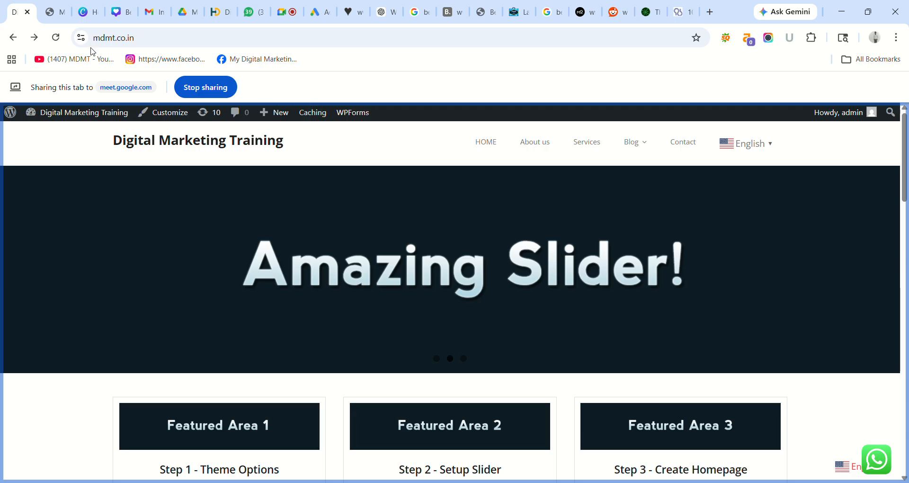
left_click(51, 14)
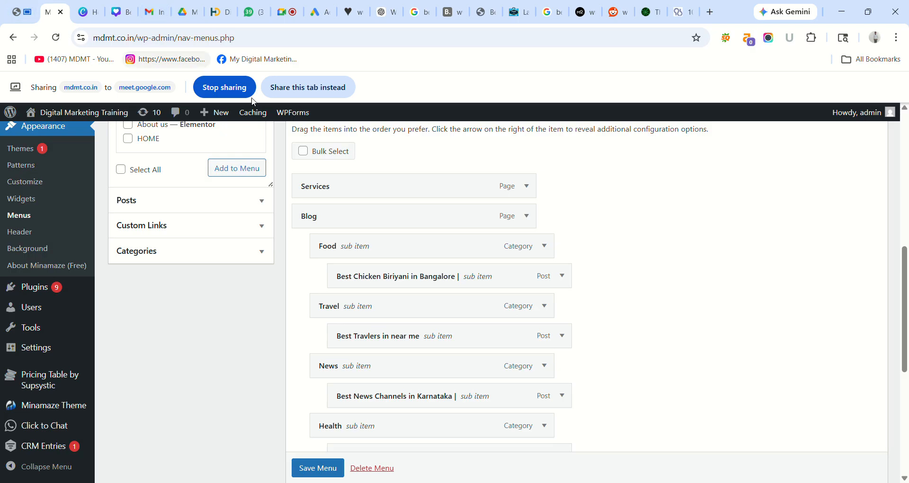
- Remove Services, Blog, and the Best Chicken Biriyani and Best Travlers posts from the menu
left_click(526, 186)
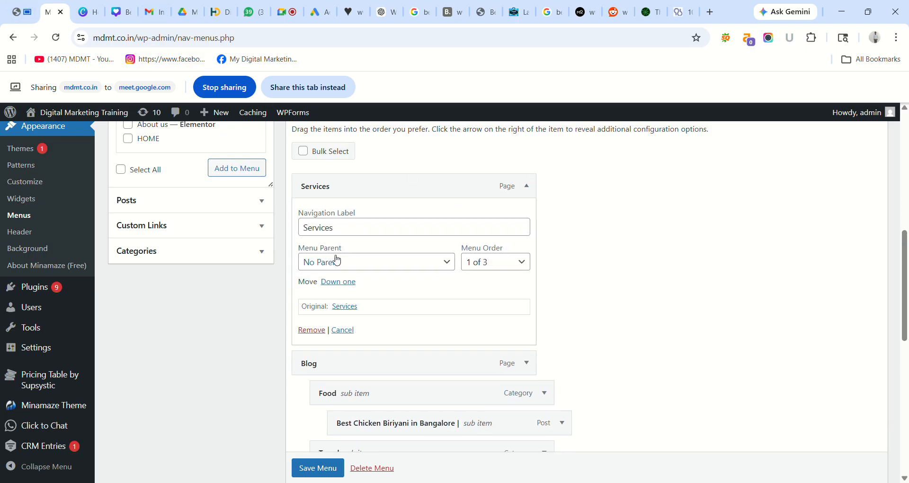
left_click(310, 329)
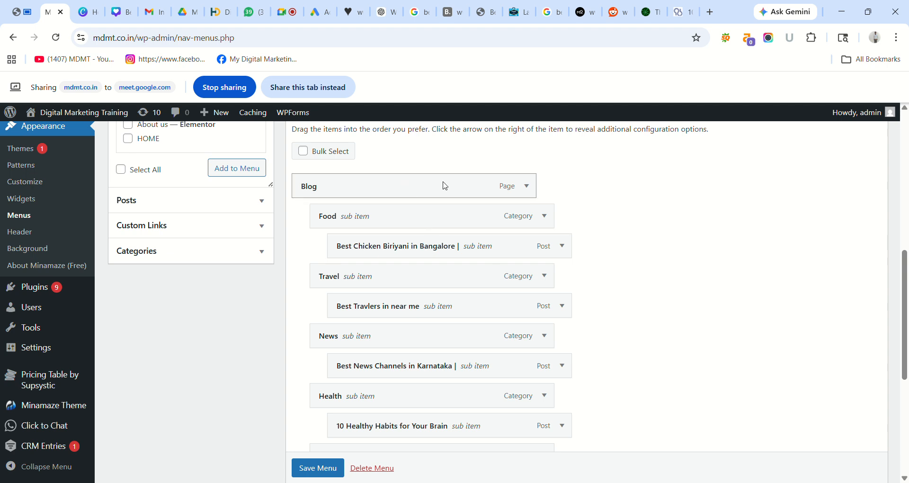
left_click(526, 185)
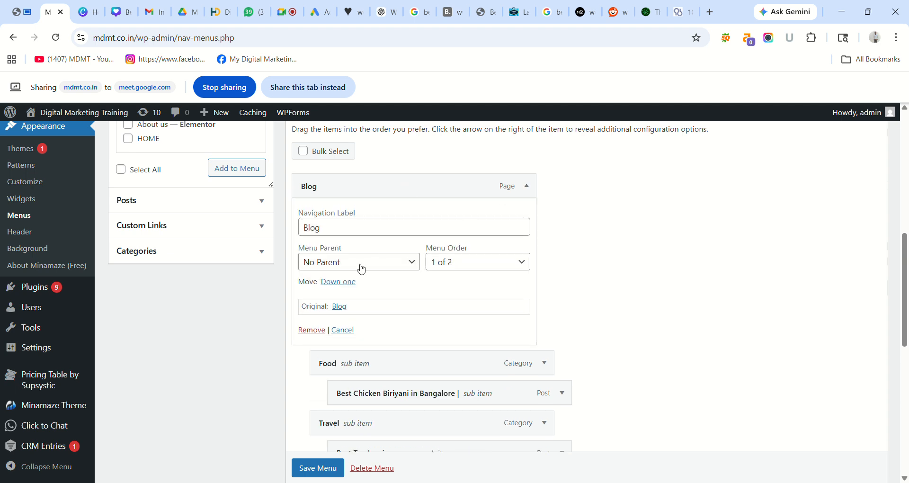
left_click(317, 334)
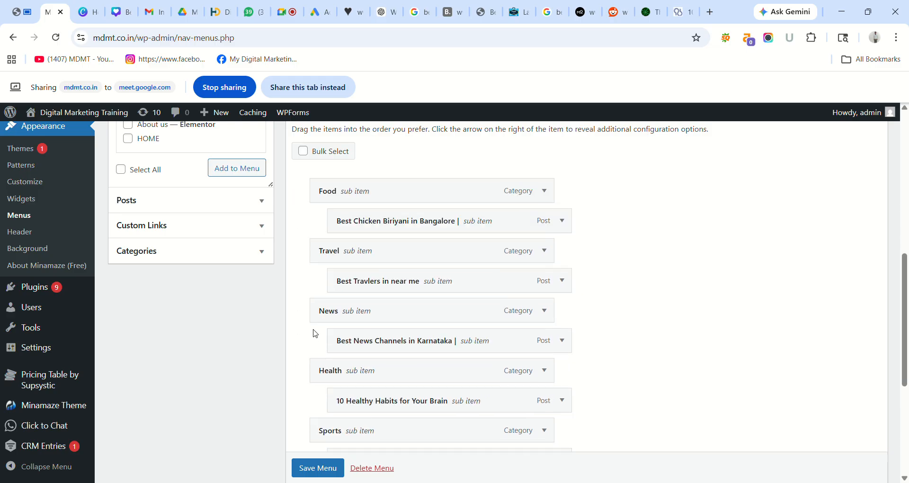
left_click(544, 216)
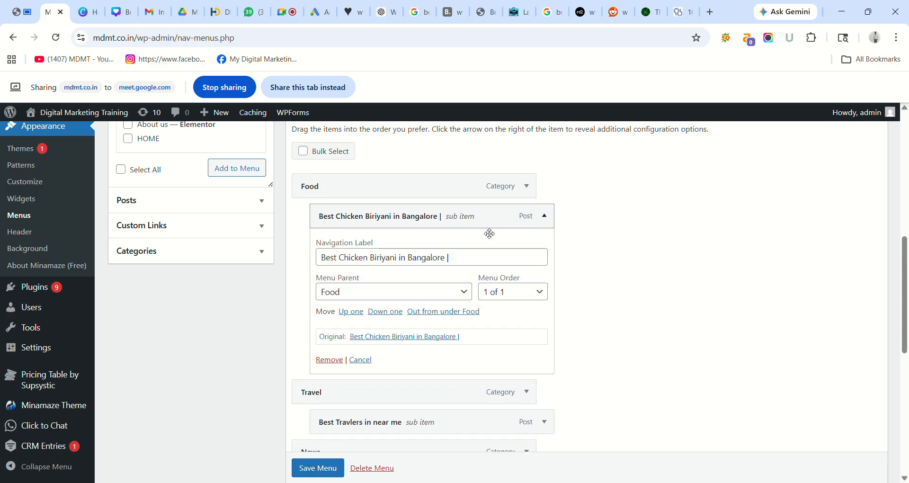
left_click(330, 359)
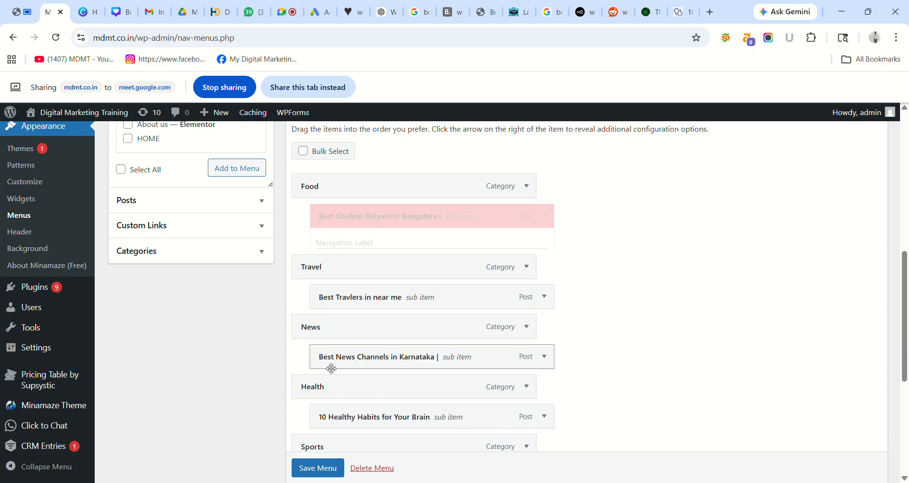
left_click(544, 246)
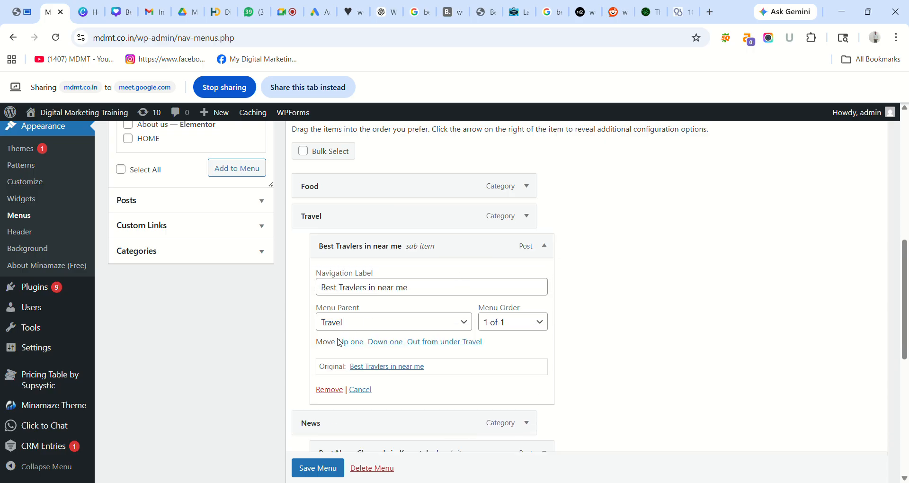
left_click(330, 389)
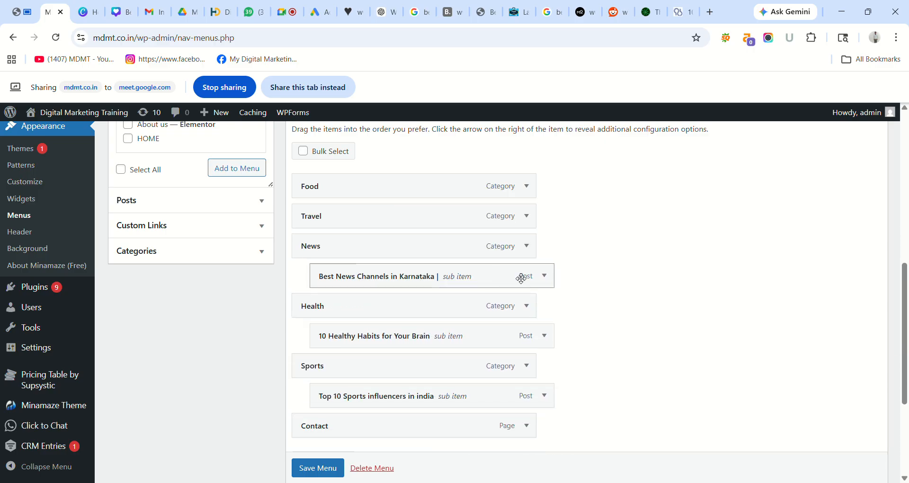
- Remove the Best News Channels, 10 Healthy Habits and Top 10 Sports influencers posts, plus Contact
left_click(551, 278)
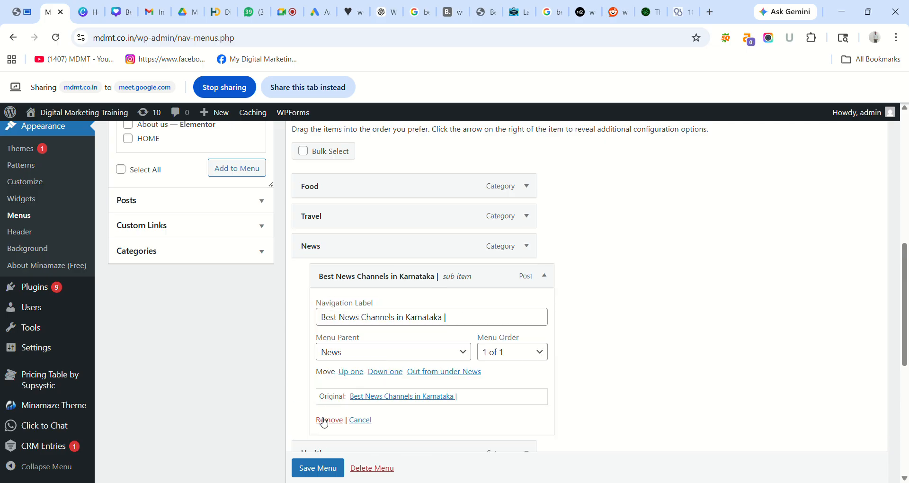
left_click(322, 421)
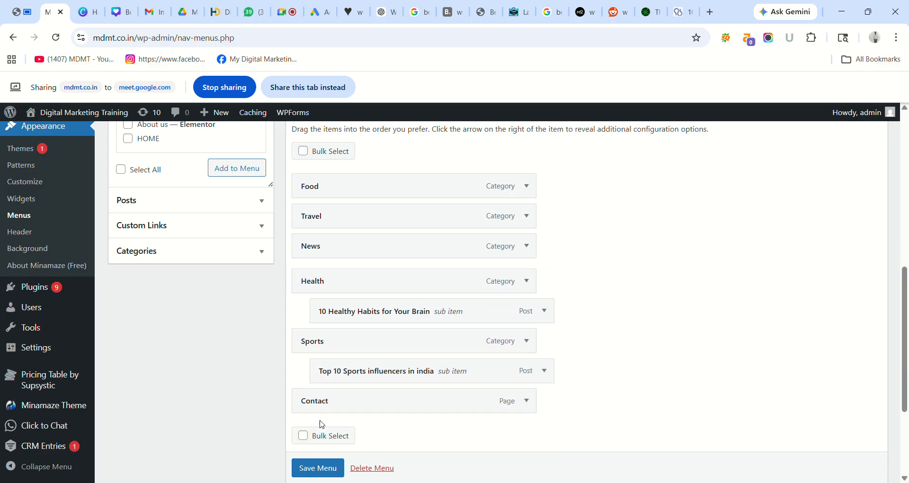
left_click(545, 308)
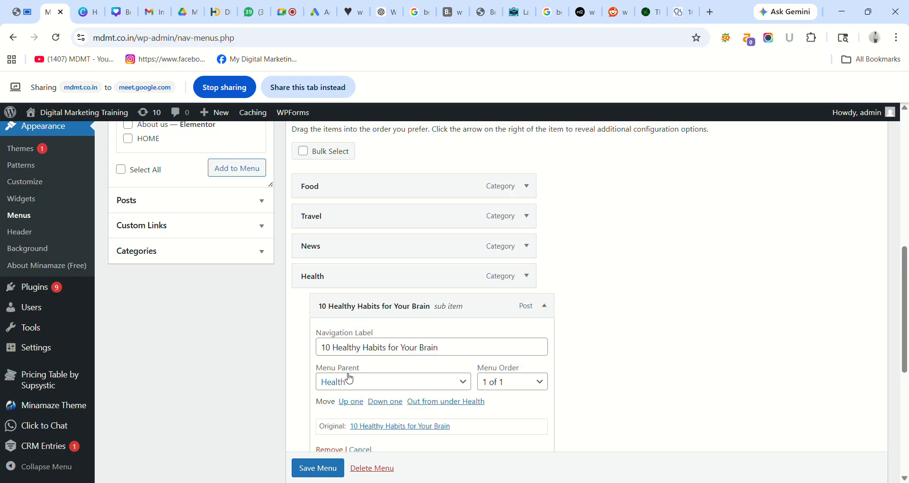
left_click(335, 449)
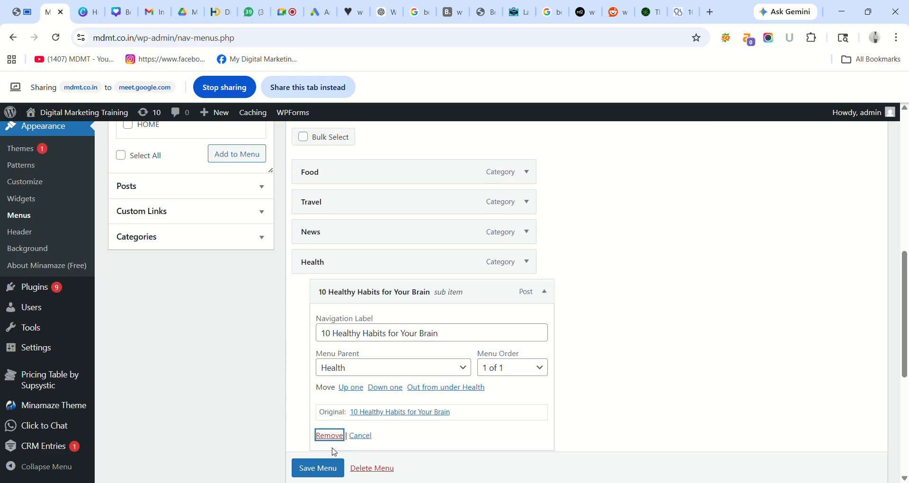
left_click(330, 435)
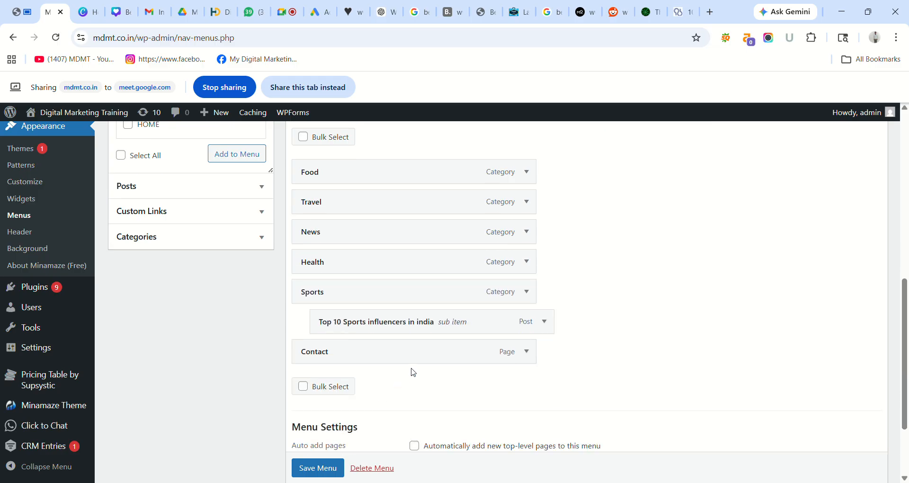
left_click(549, 322)
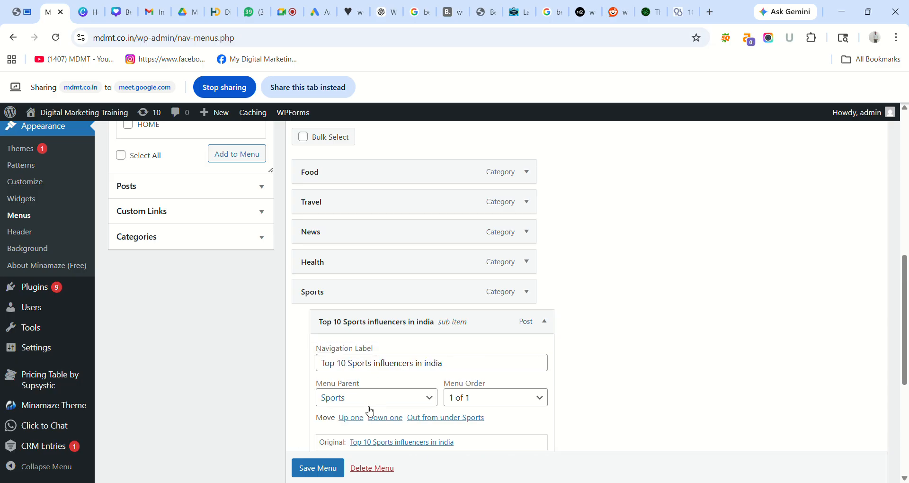
scroll(904, 321, "down", 3)
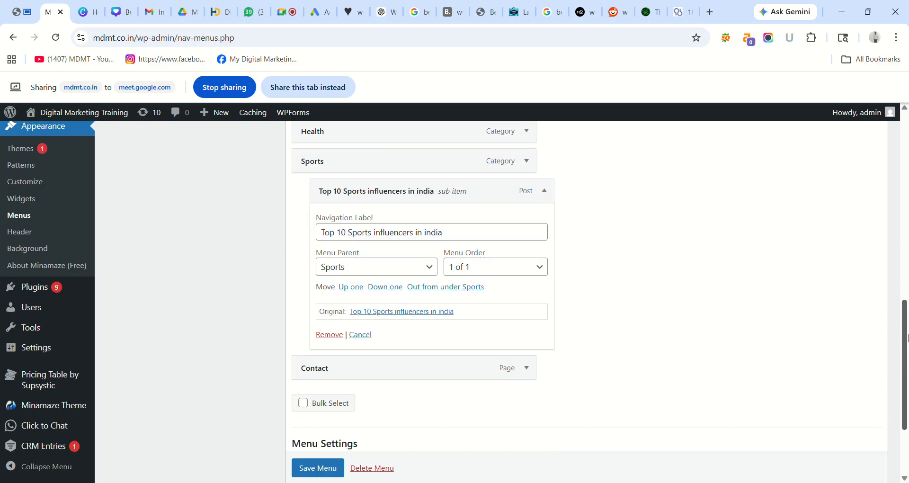
left_click(329, 311)
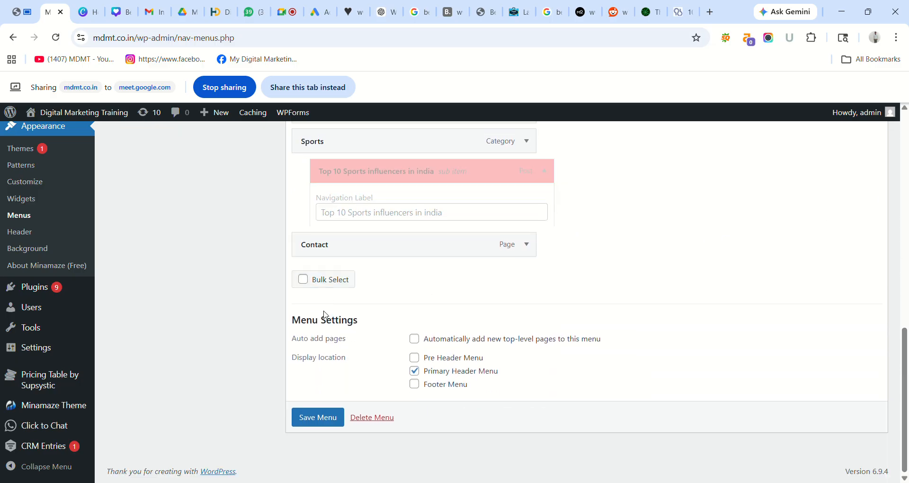
left_click(527, 244)
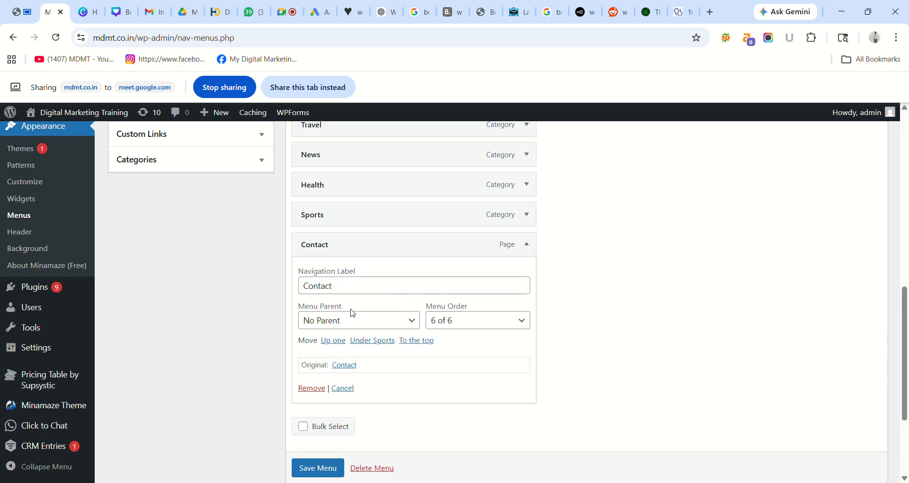
left_click(310, 388)
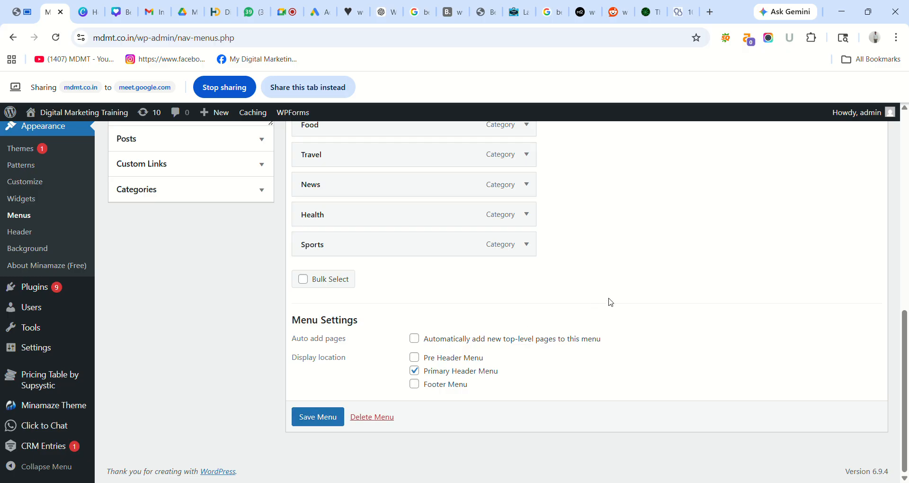
- Save the category-only menu, confirm the updated notice, and switch to the live site
scroll(905, 381, "up", 1)
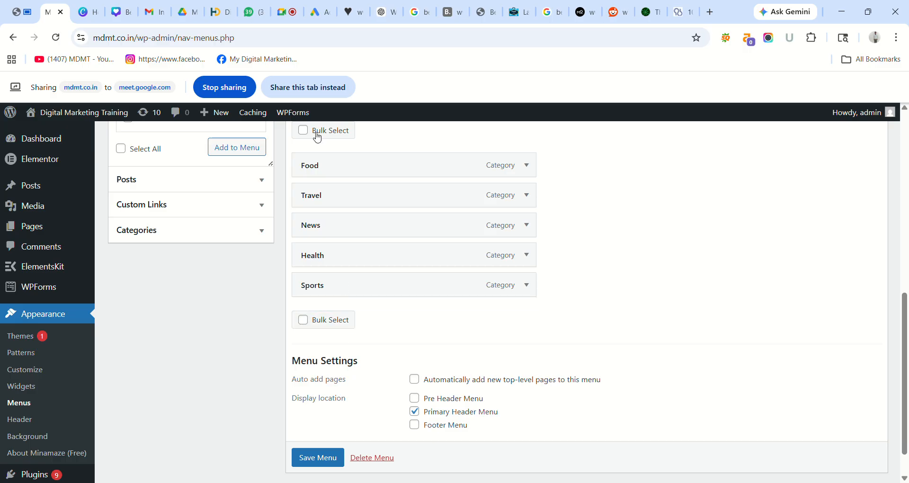
left_click(304, 93)
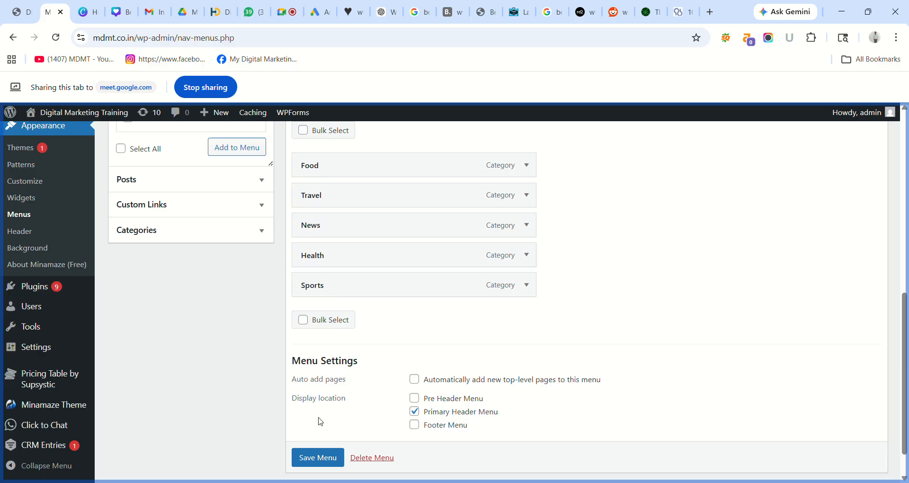
scroll(317, 461, "down", 1)
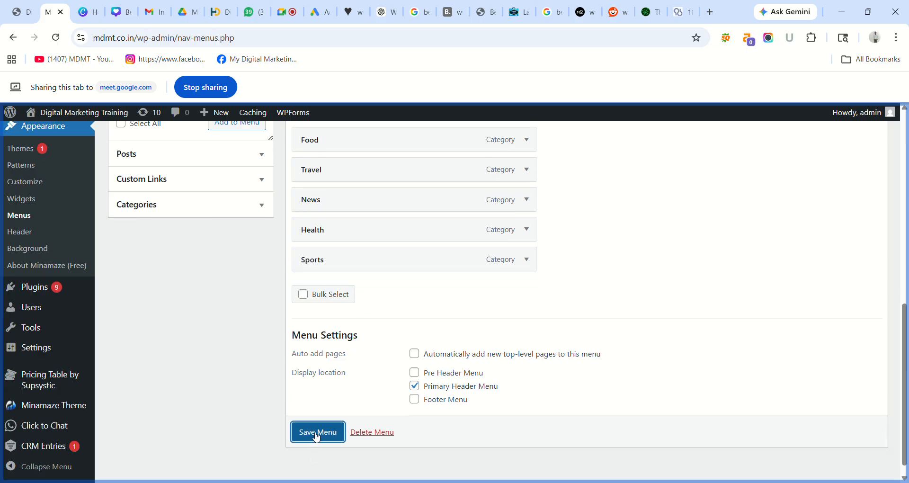
left_click(316, 436)
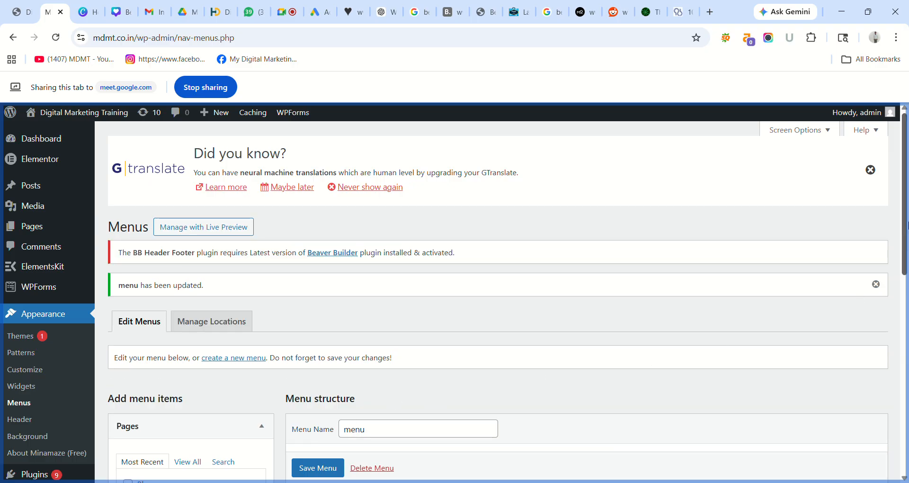
scroll(905, 284, "down", 8)
scroll(905, 327, "up", 3)
scroll(905, 326, "up", 5)
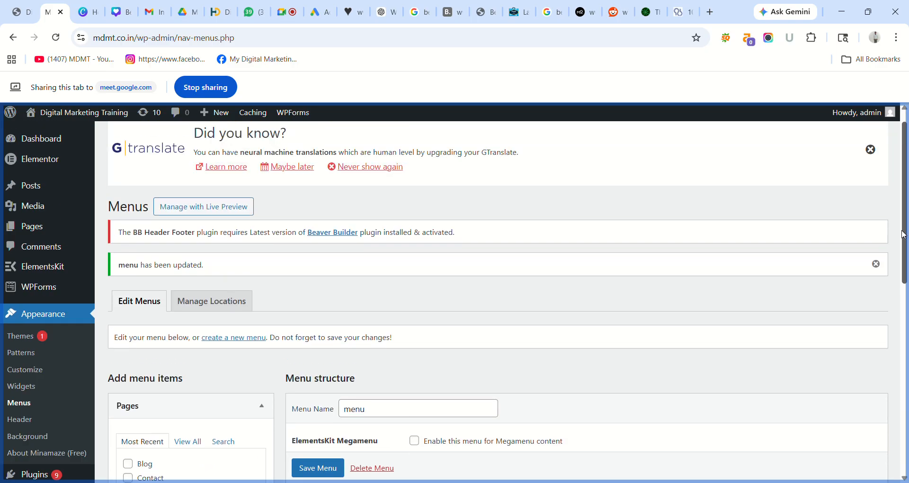
left_click(23, 15)
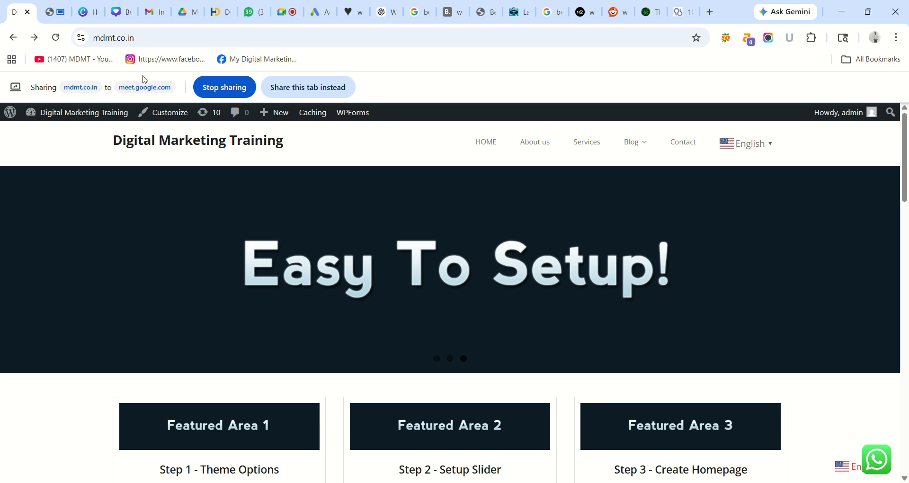
- Reload the live site to load the new category menu and share it in the meeting
left_click(55, 39)
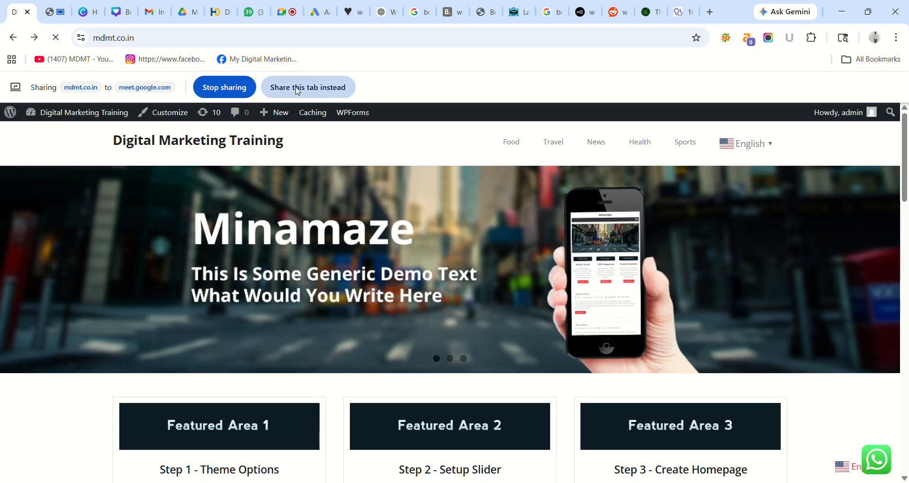
left_click(297, 88)
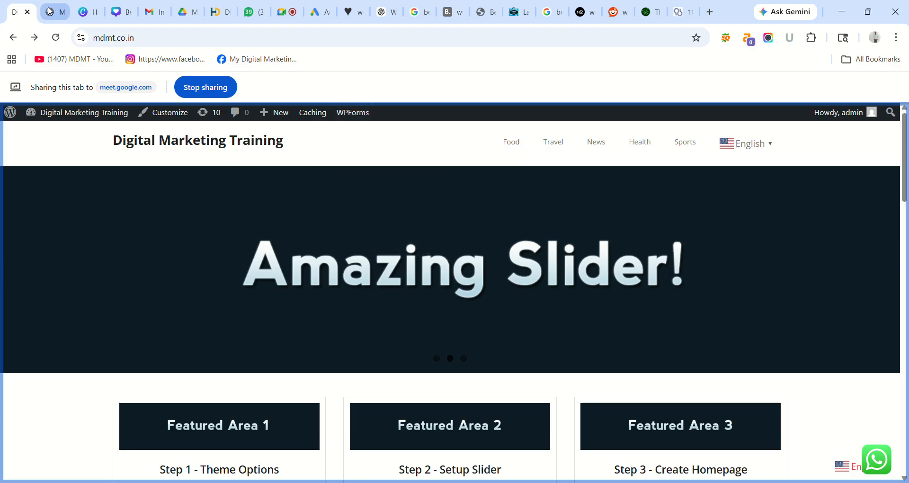
key("ctrl+Tab")
left_click(308, 88)
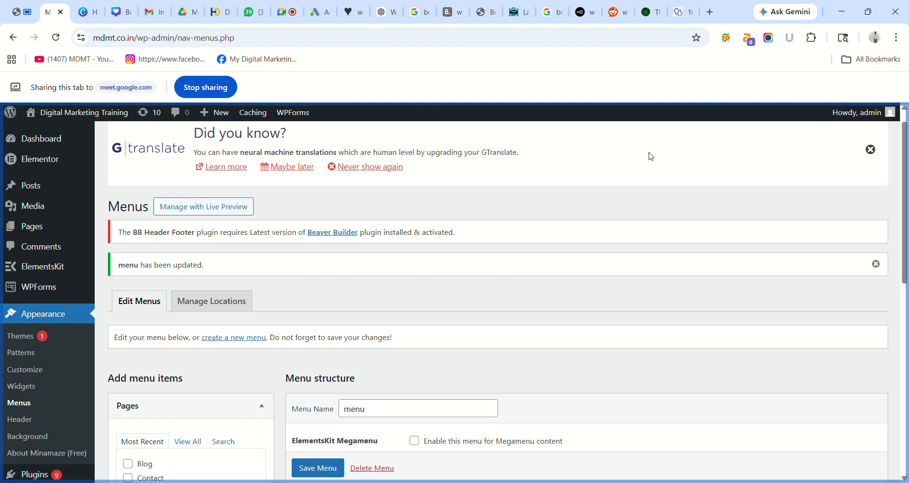
left_click_drag(902, 200, 906, 326)
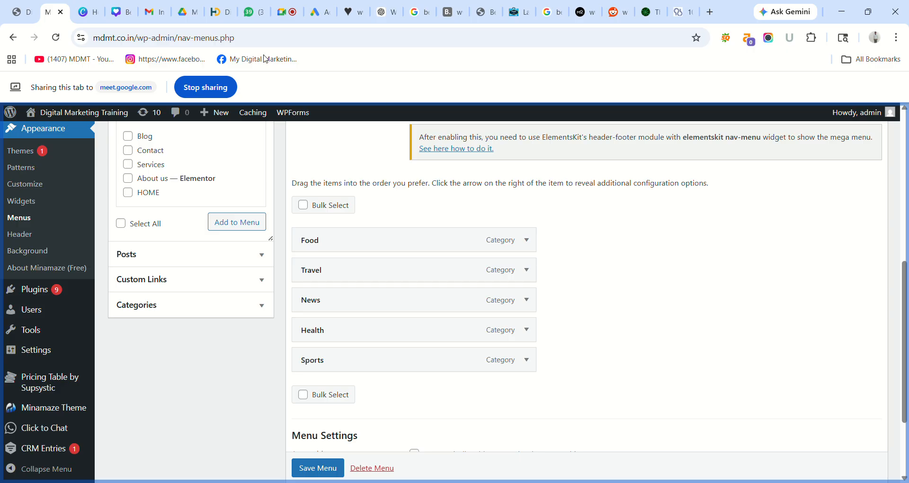
left_click(20, 13)
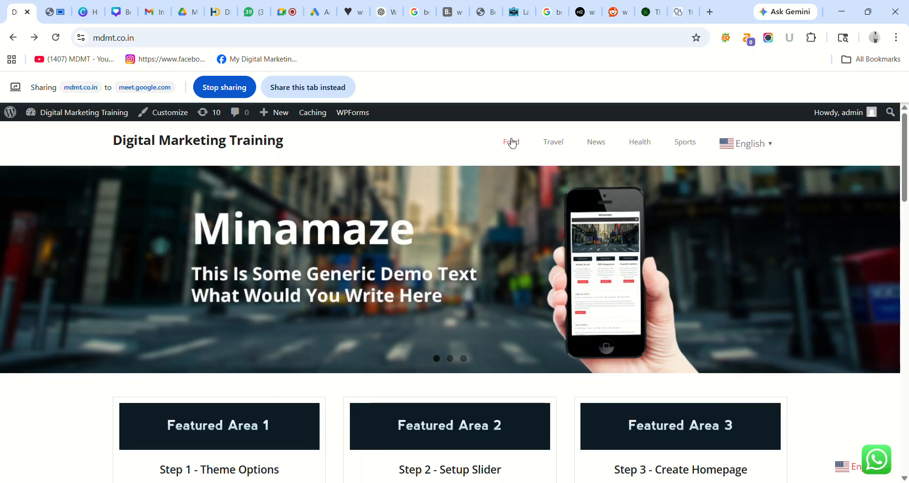
left_click(512, 143)
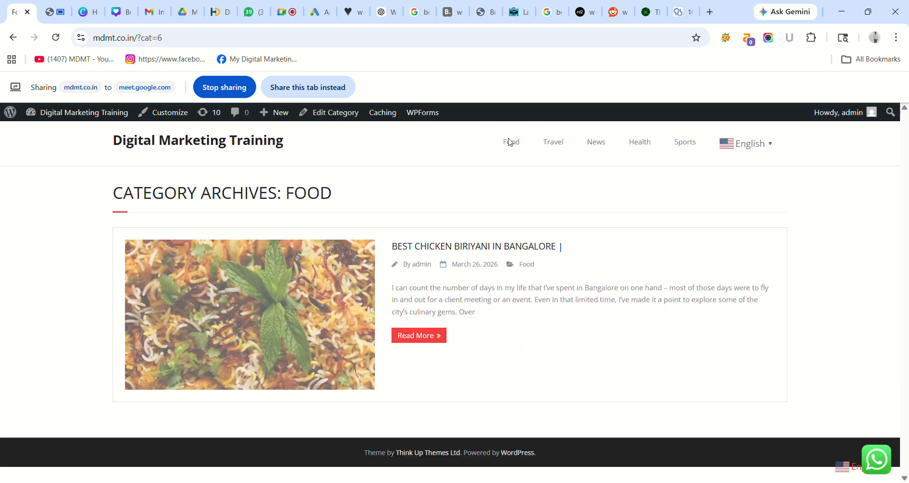
left_click(12, 38)
left_click(55, 13)
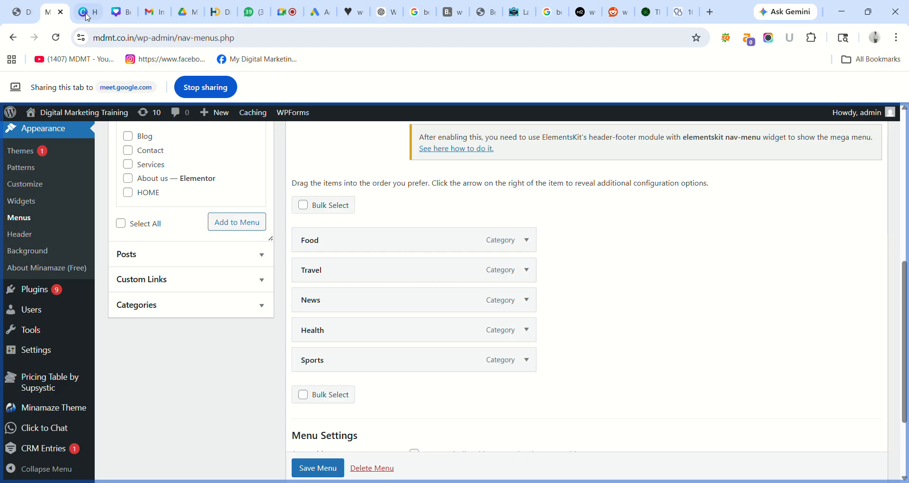
left_click(22, 11)
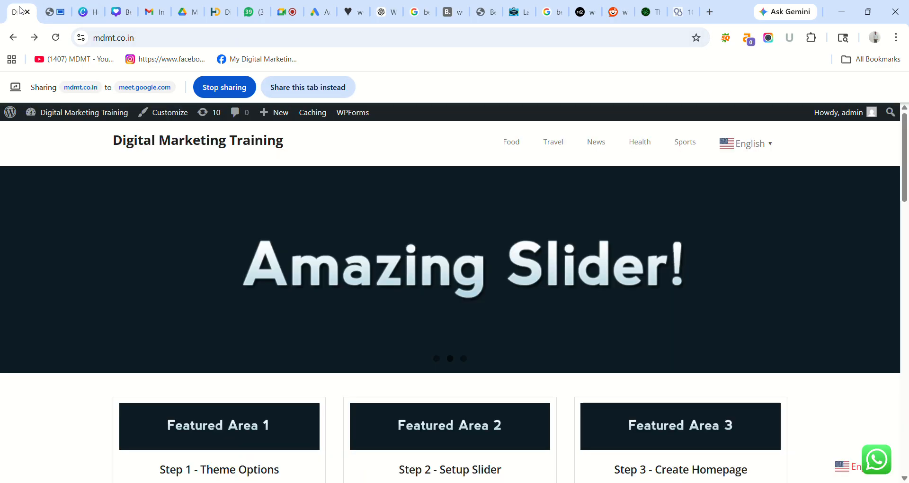
left_click(305, 93)
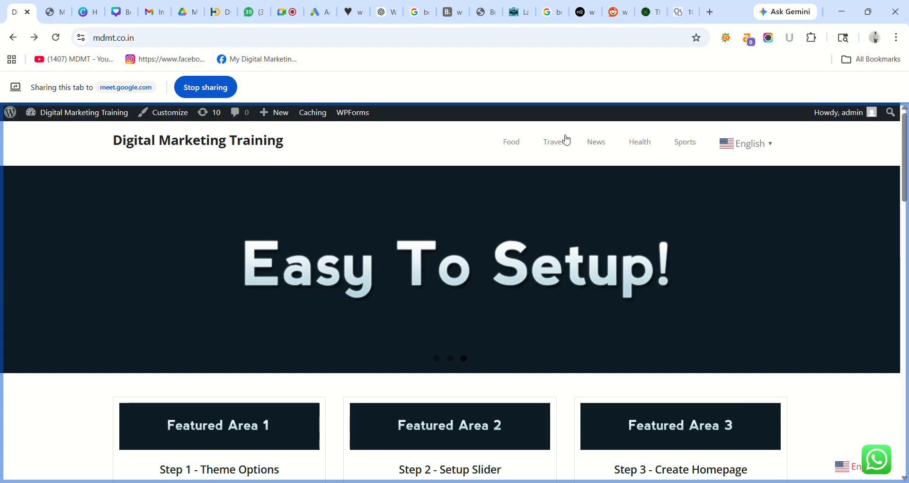
- Open Food's Best Chicken Biriyani in Bangalore post, then Travel's Best Travlers in Near Me post
left_click(511, 144)
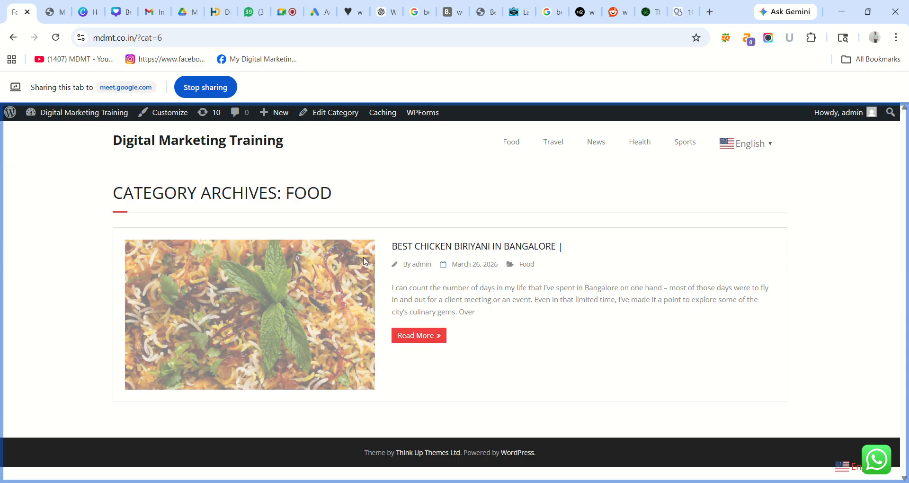
left_click(436, 336)
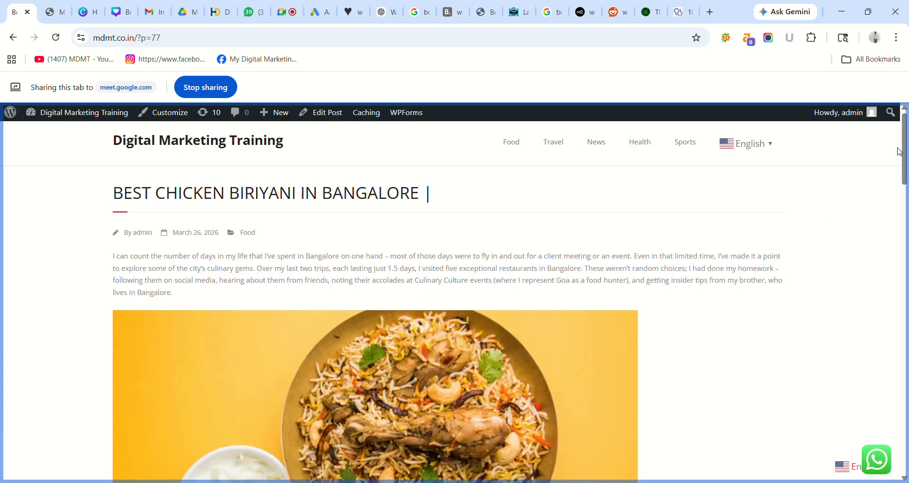
left_click_drag(898, 151, 905, 125)
left_click(556, 147)
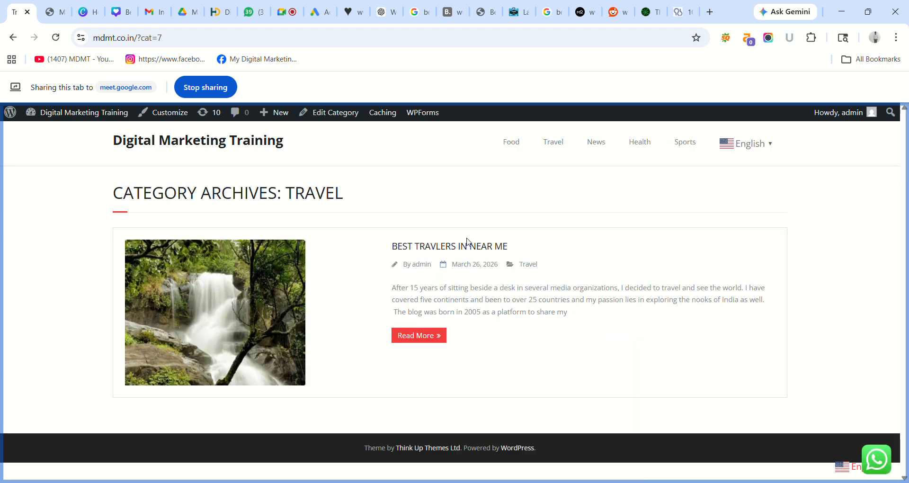
left_click(425, 337)
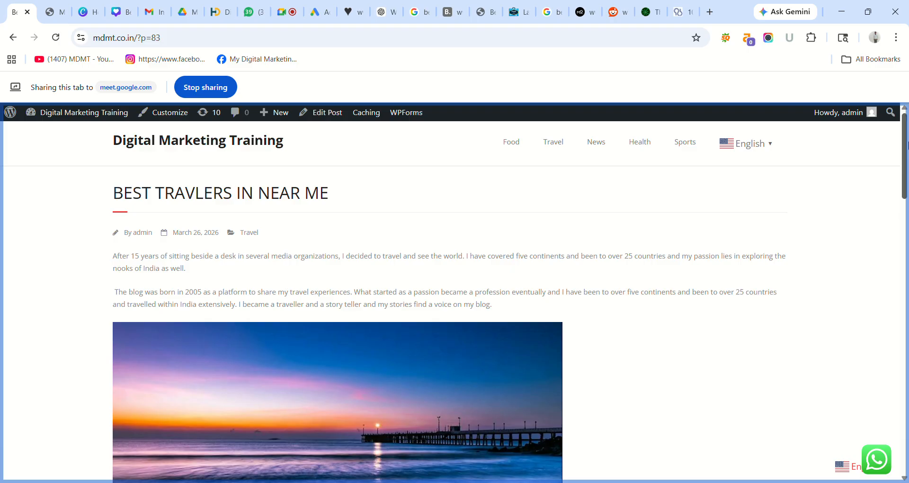
left_click_drag(907, 145, 907, 115)
- Open Health's 10 Healthy Habits for Your Brain post and Sports' Top 10 Sports Influencers post
left_click(641, 143)
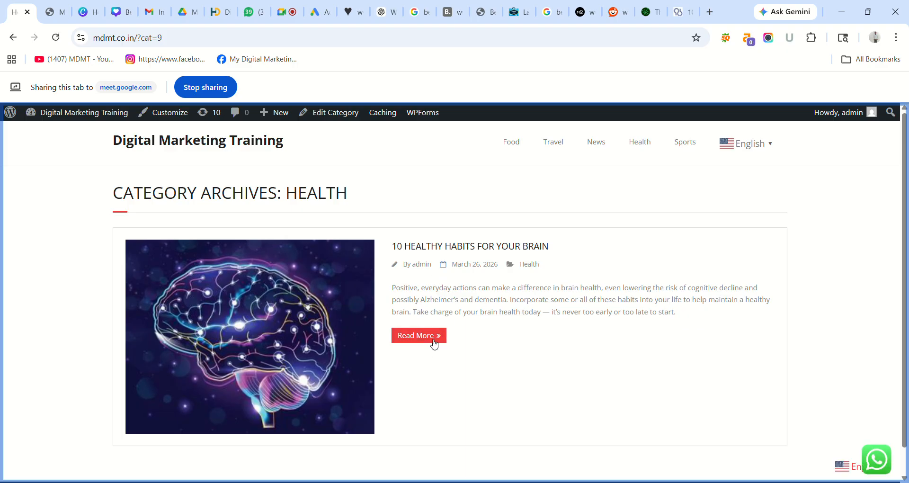
left_click(432, 335)
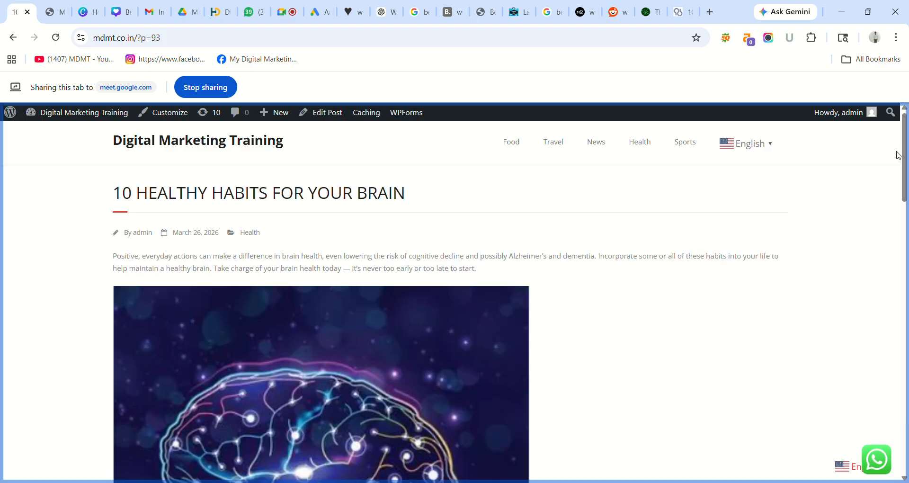
left_click_drag(903, 152, 907, 87)
left_click(687, 147)
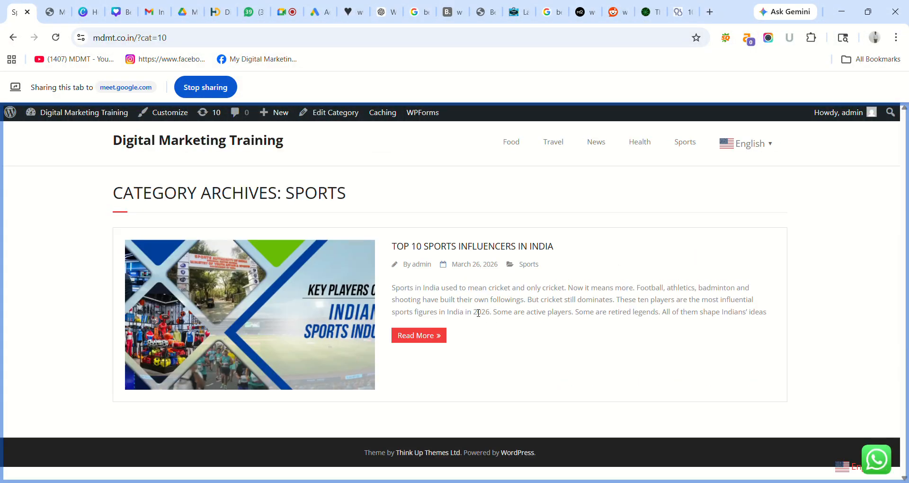
left_click(428, 337)
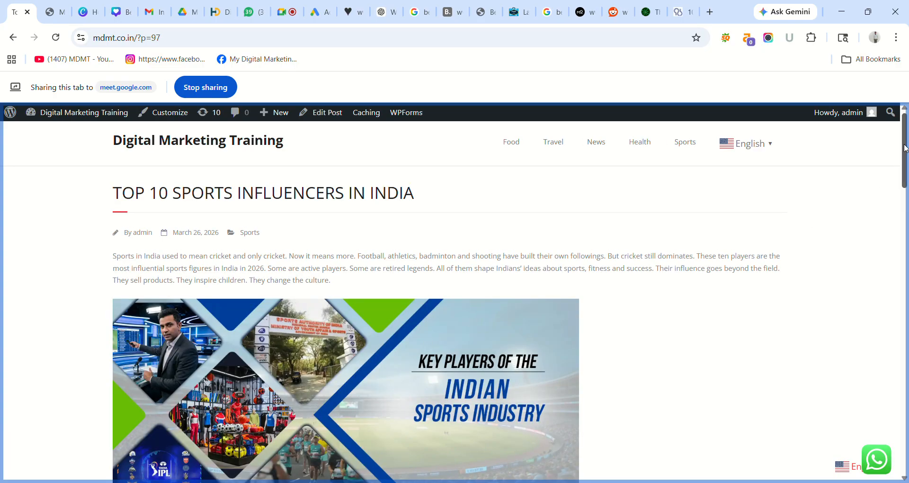
left_click_drag(904, 151, 877, 124)
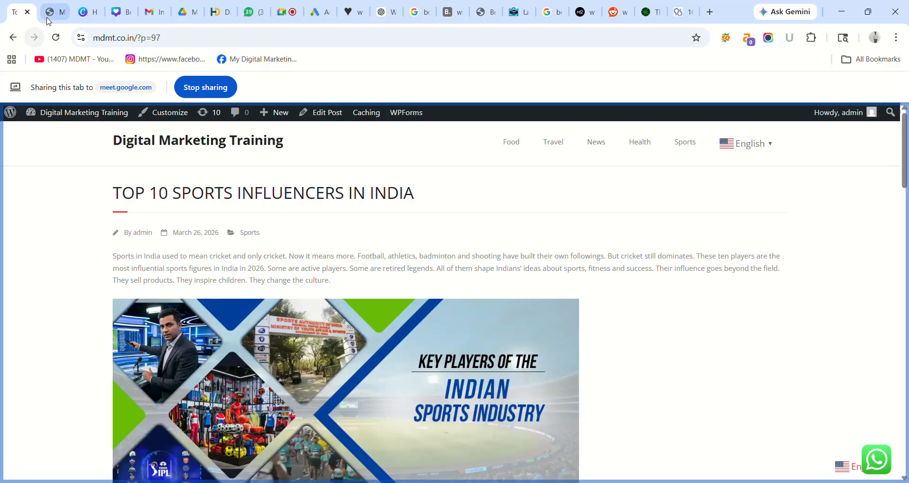
left_click(53, 12)
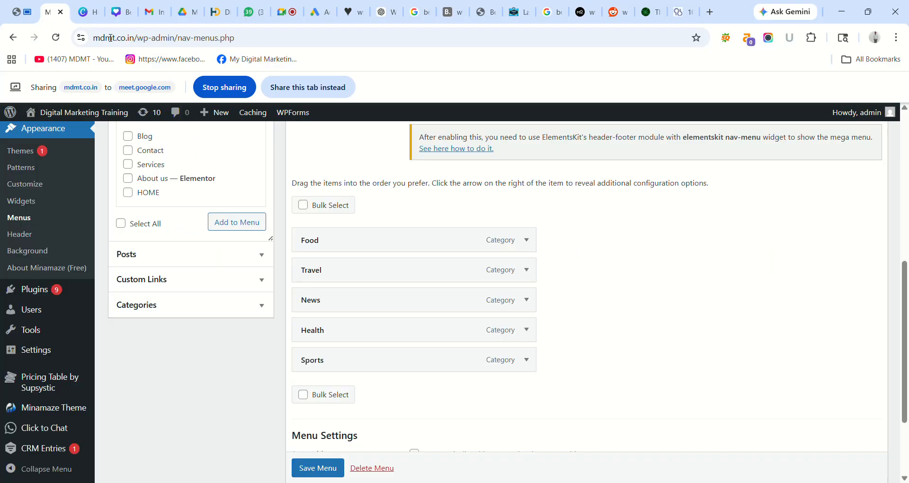
- Add the HOME page to the menu and drag it above Food so it comes first
left_click(295, 84)
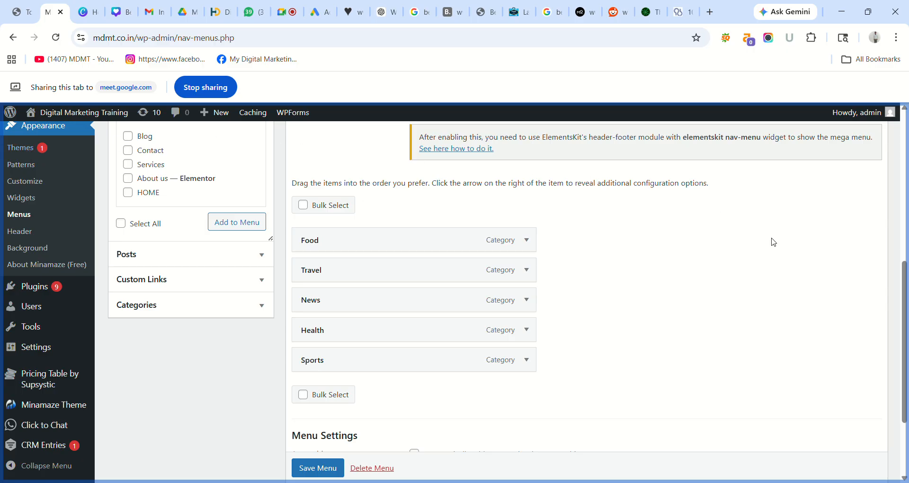
left_click_drag(905, 299, 905, 298)
scroll(464, 195, "up", 5)
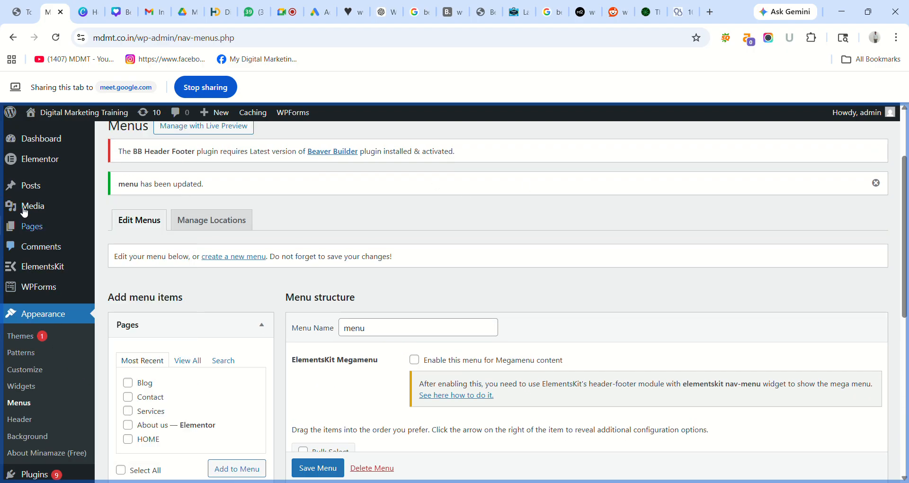
mouse_move(30, 233)
left_click_drag(907, 247, 908, 318)
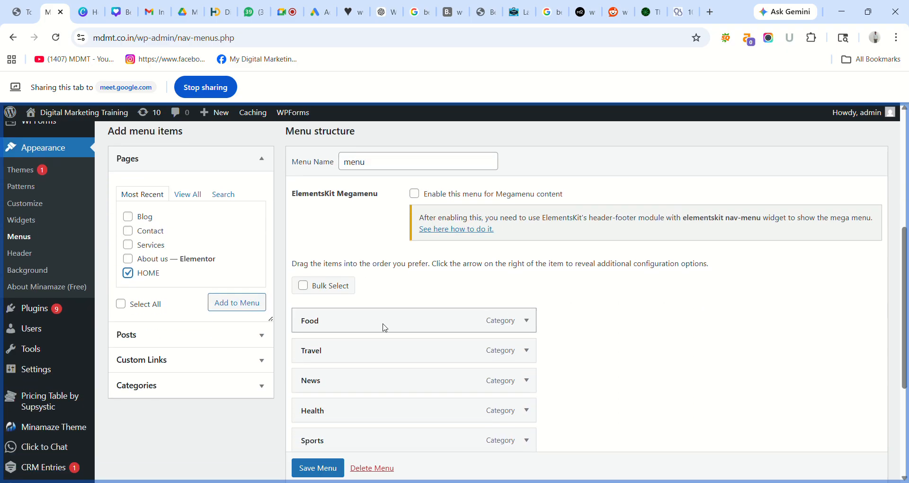
left_click(242, 302)
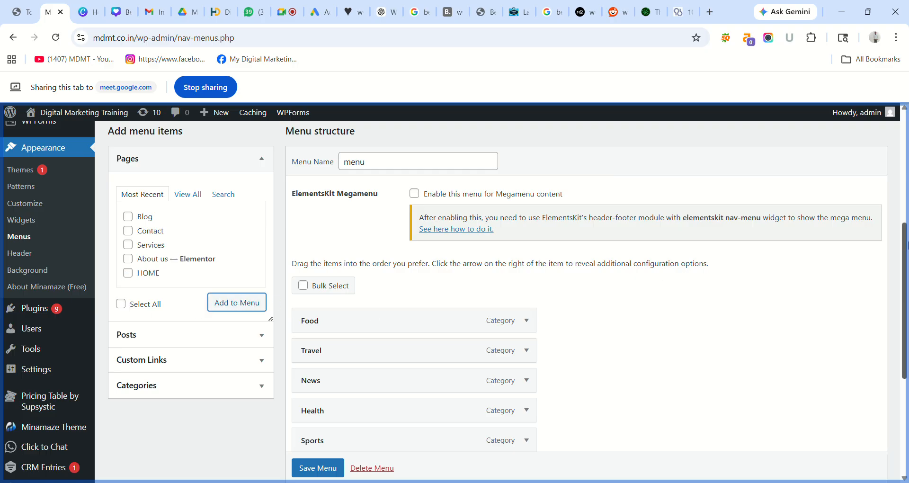
left_click_drag(906, 246, 906, 280)
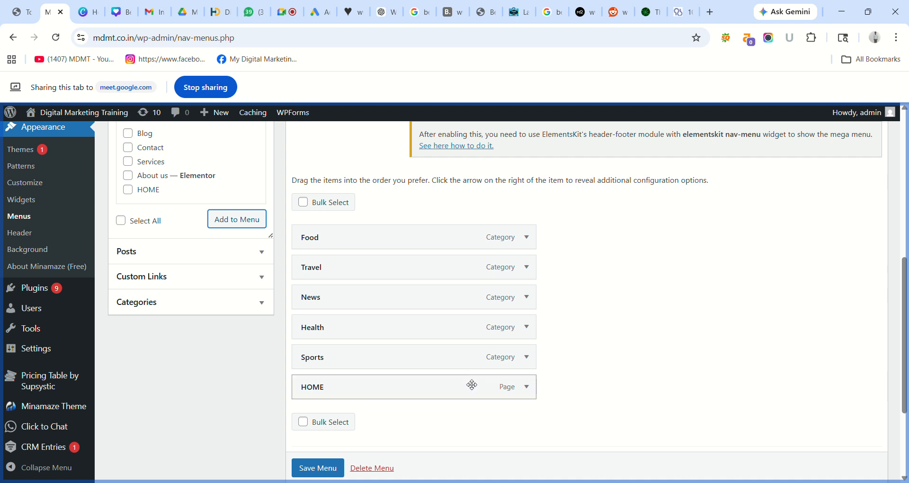
left_click_drag(472, 384, 468, 235)
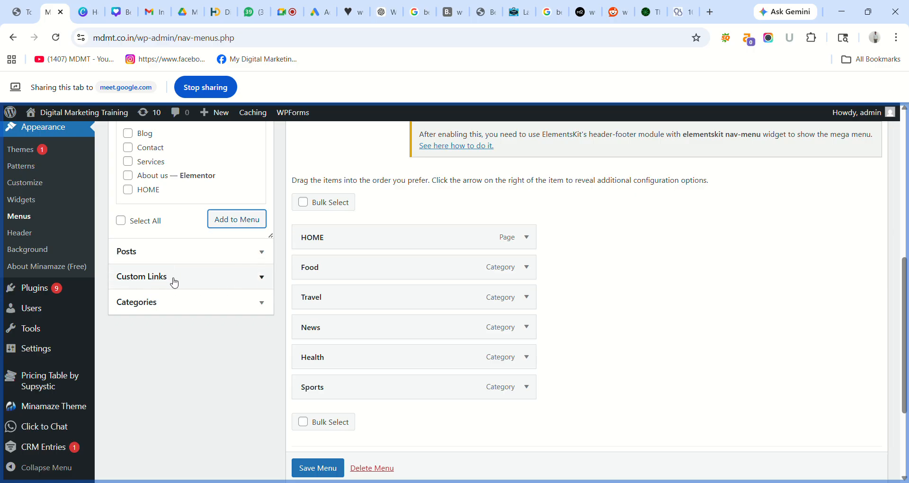
left_click(261, 277)
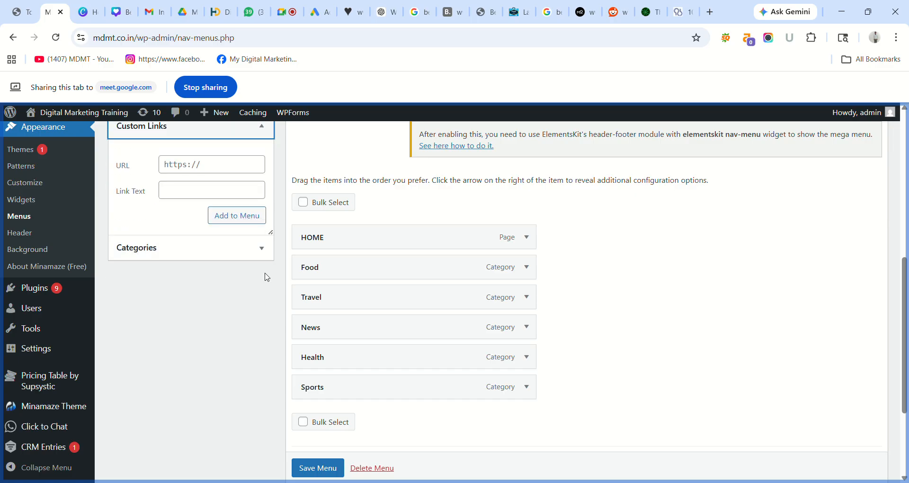
left_click(211, 167)
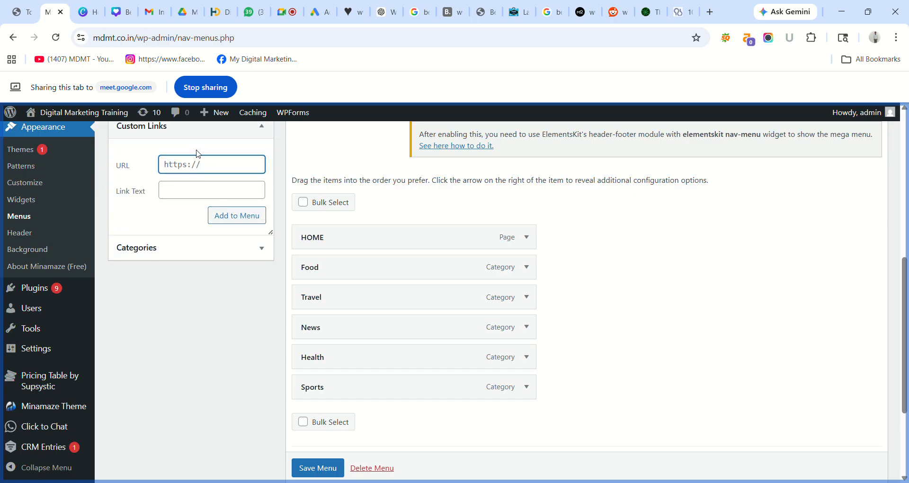
left_click(138, 38)
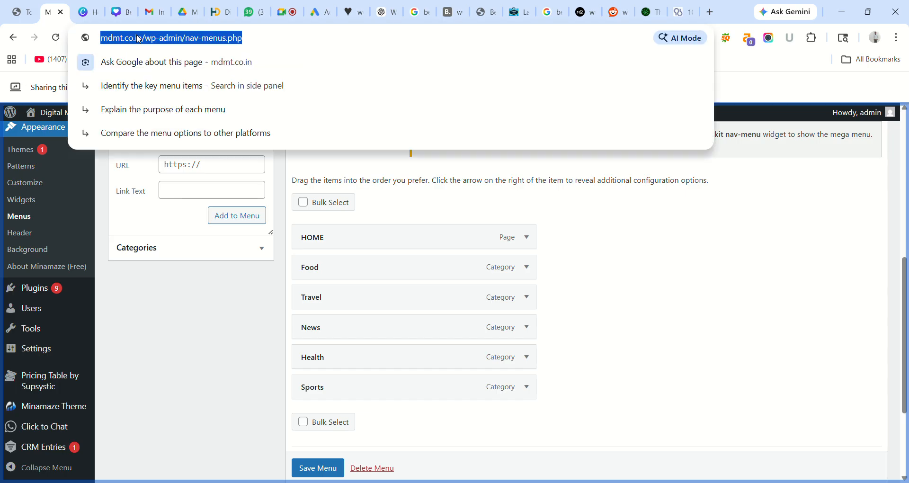
left_click(158, 40)
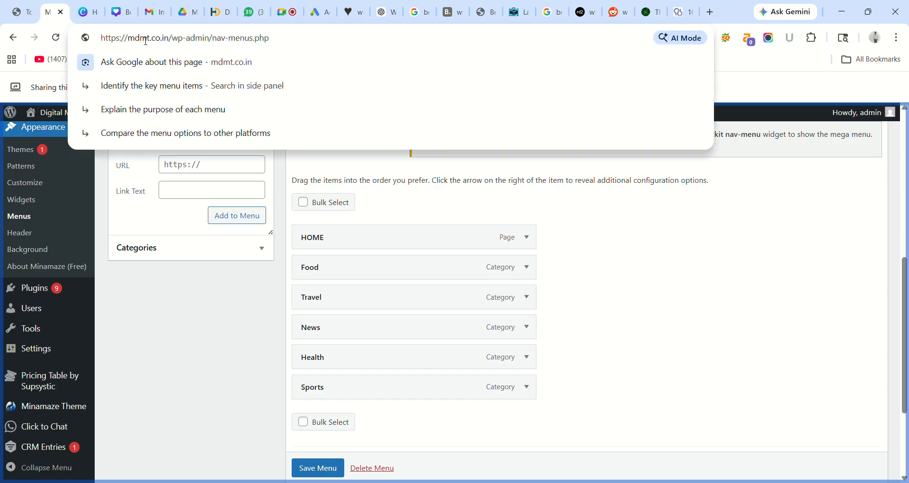
left_click_drag(176, 43, 109, 39)
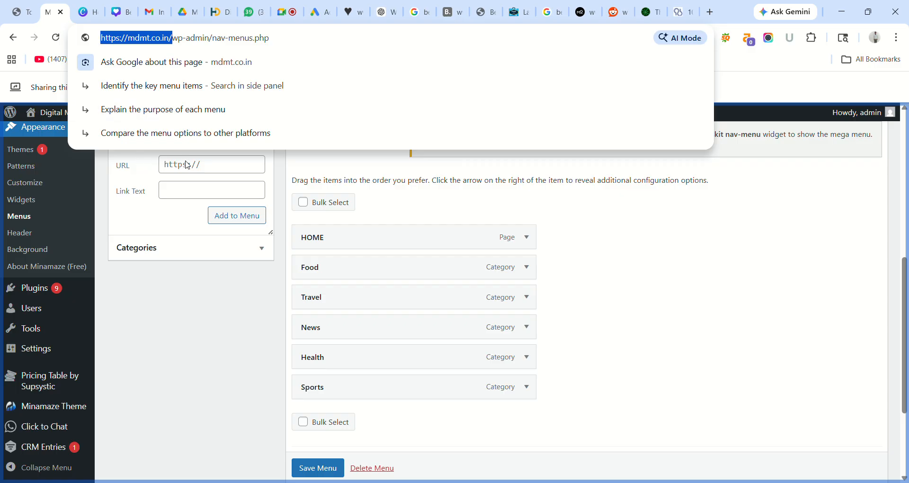
left_click(188, 239)
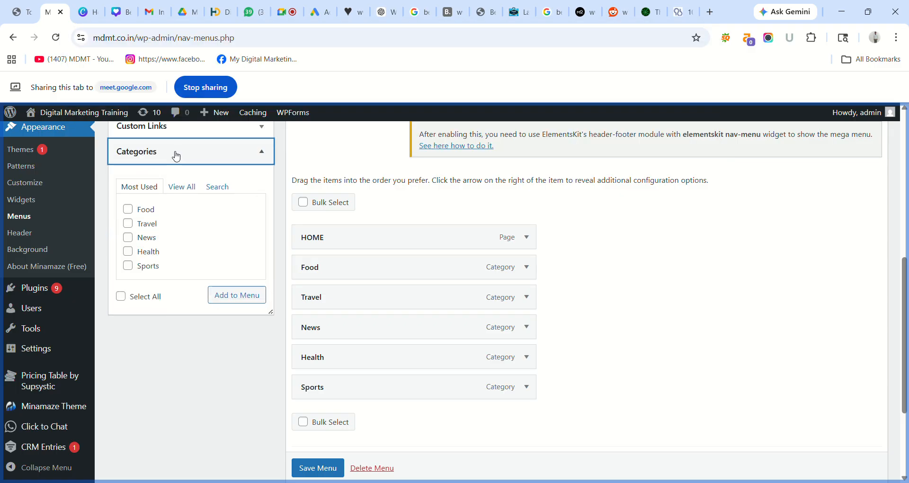
left_click(165, 126)
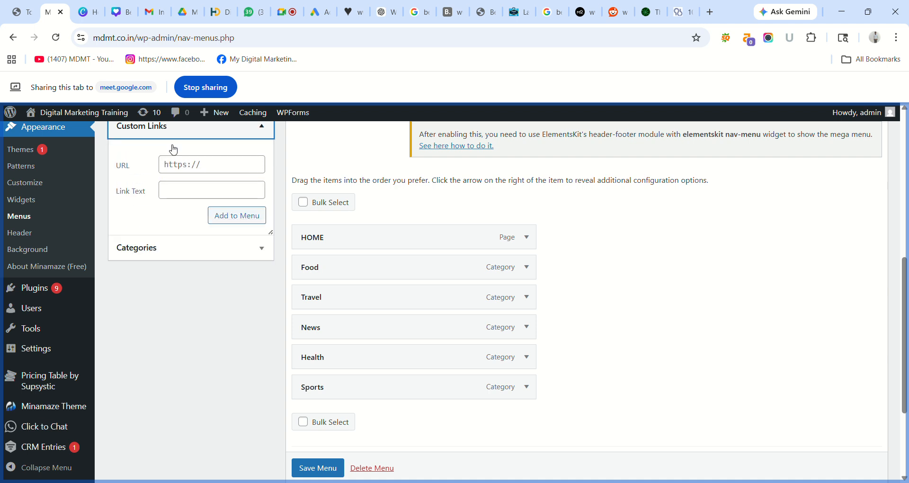
left_click(186, 167)
type("https://mdmt.co.in/")
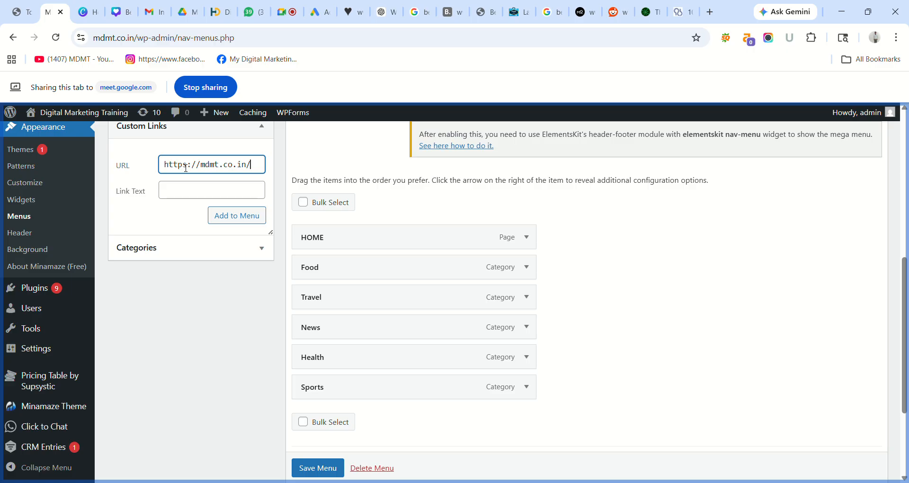
- Add a custom link labelled Home to the menu and save the menu
left_click(199, 195)
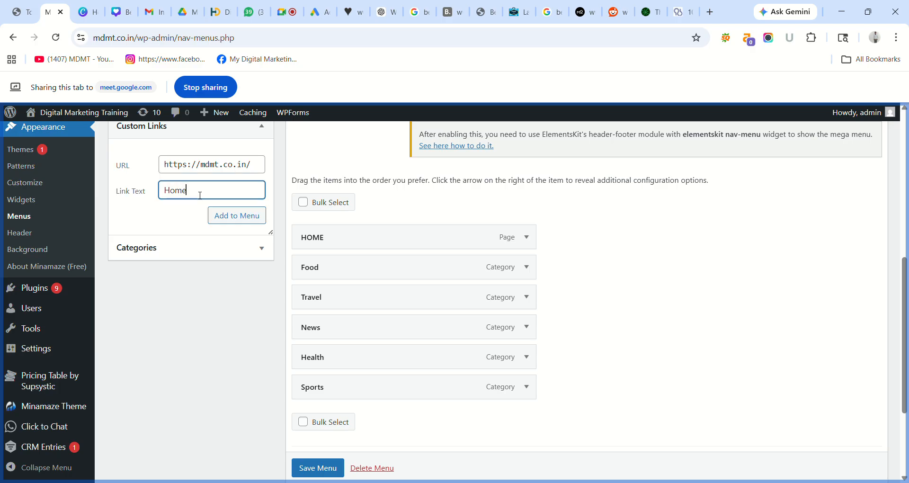
left_click(241, 222)
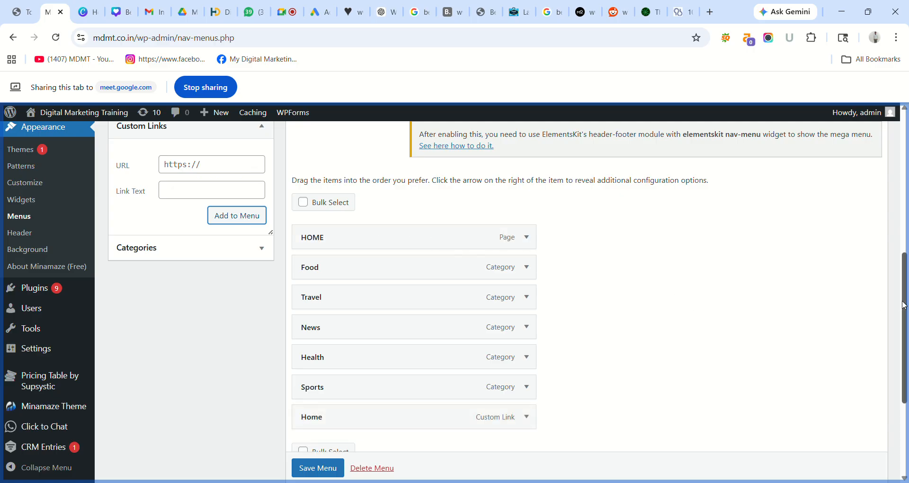
left_click_drag(906, 305, 905, 289)
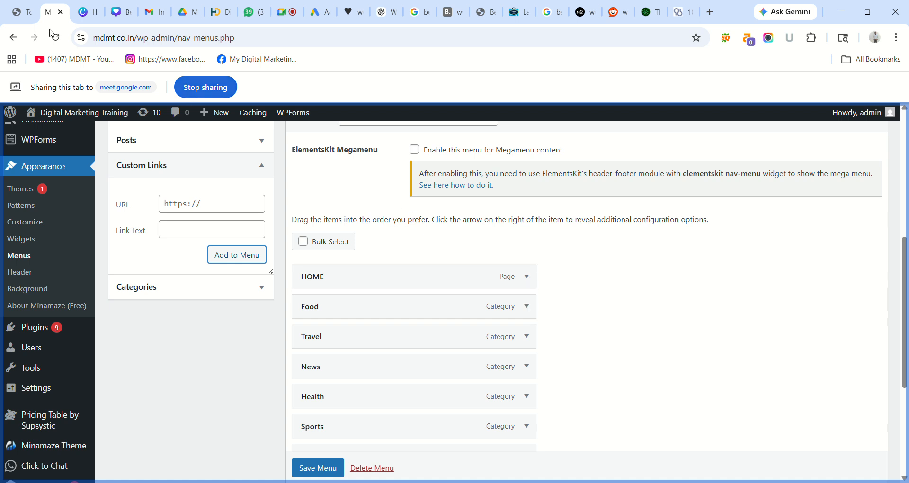
scroll(319, 473, "down", 1)
left_click(320, 471)
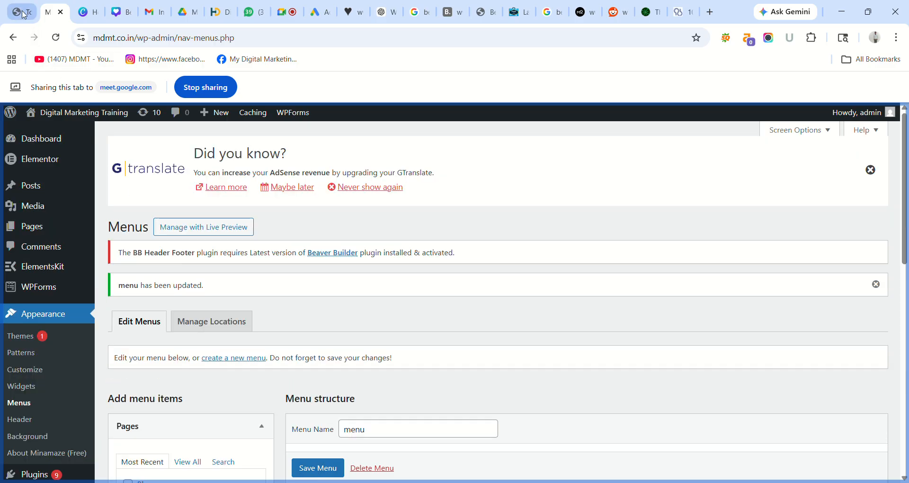
left_click(21, 12)
left_click(308, 83)
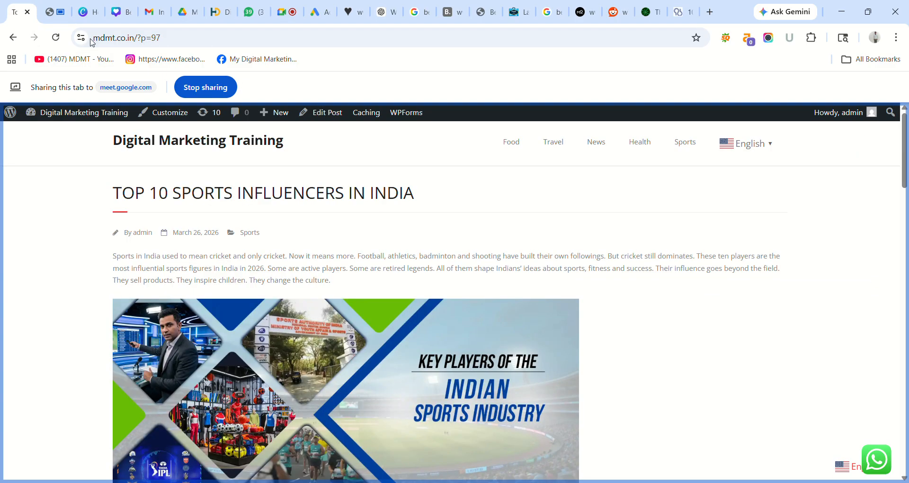
left_click(59, 38)
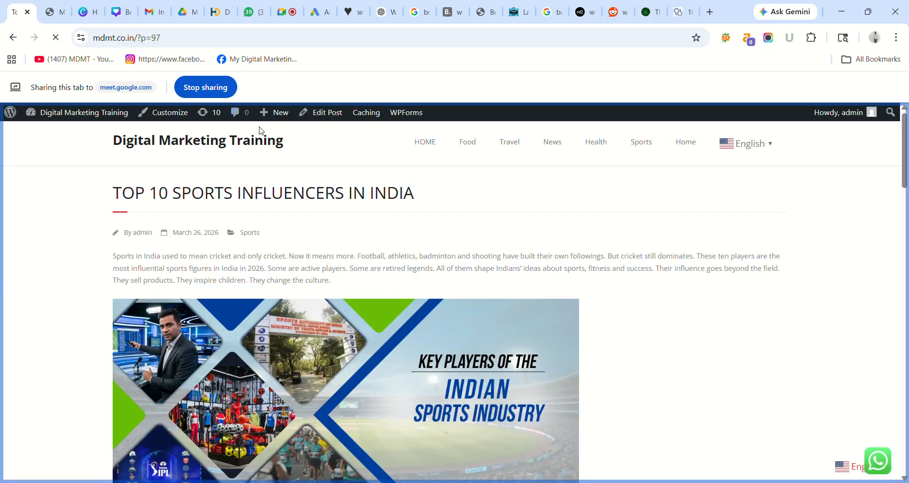
left_click(425, 144)
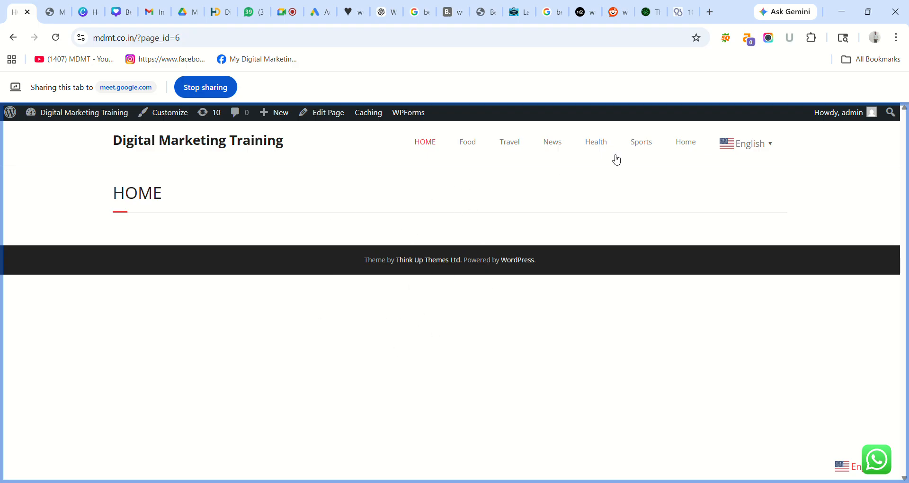
left_click(689, 145)
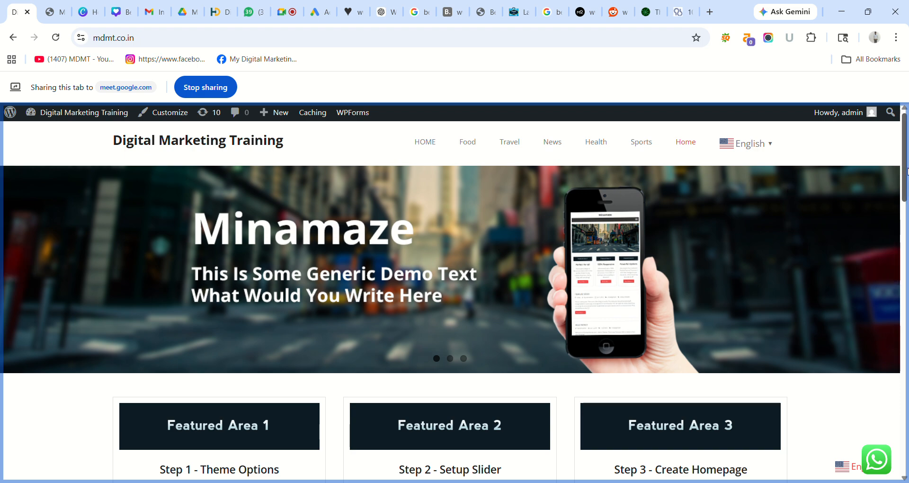
left_click(905, 249)
left_click_drag(907, 249, 903, 289)
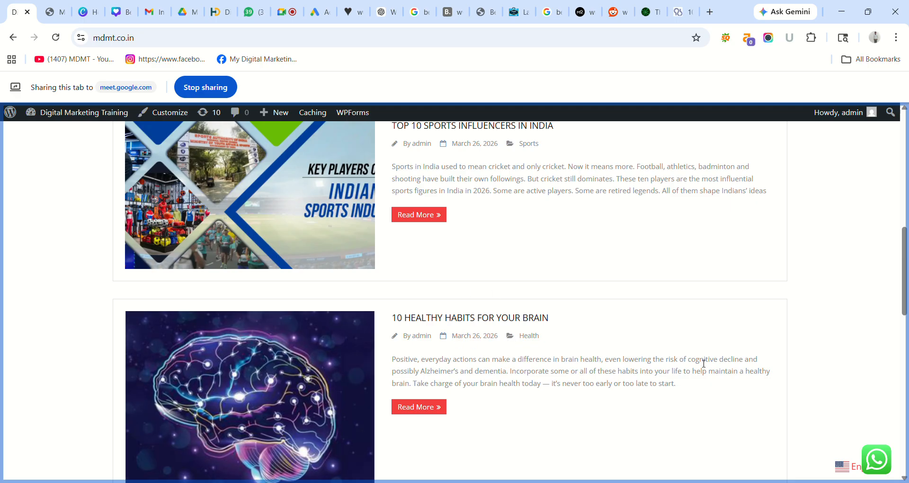
left_click_drag(904, 270, 905, 428)
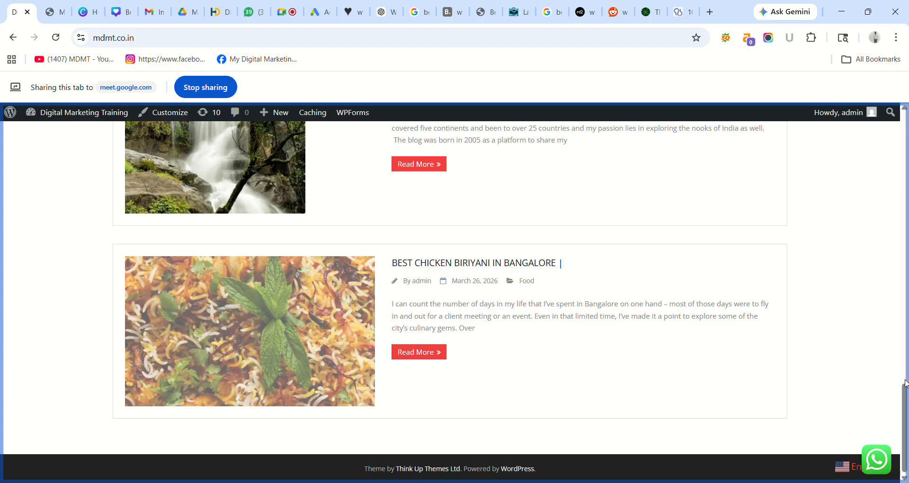
left_click_drag(905, 382, 905, 135)
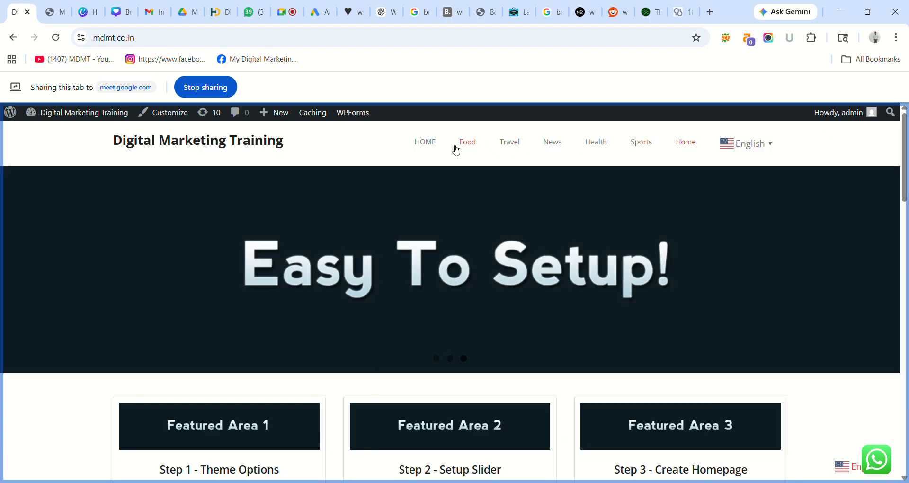
left_click(425, 143)
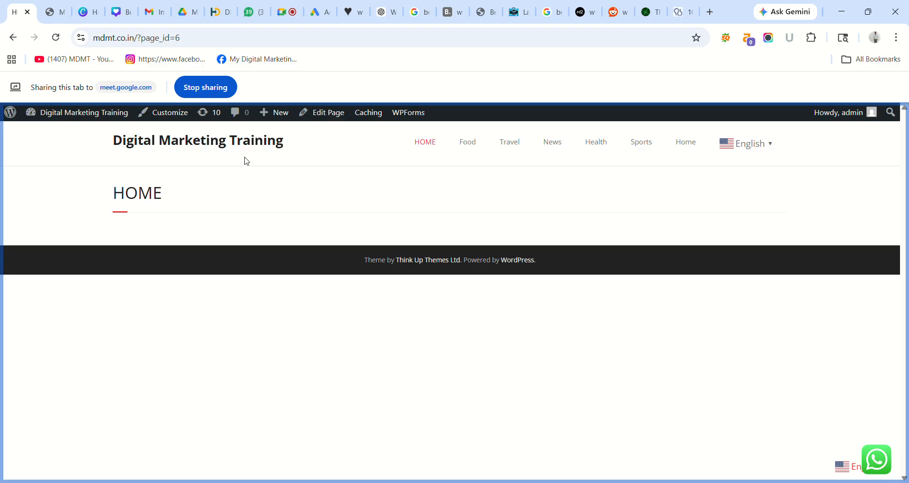
left_click(52, 15)
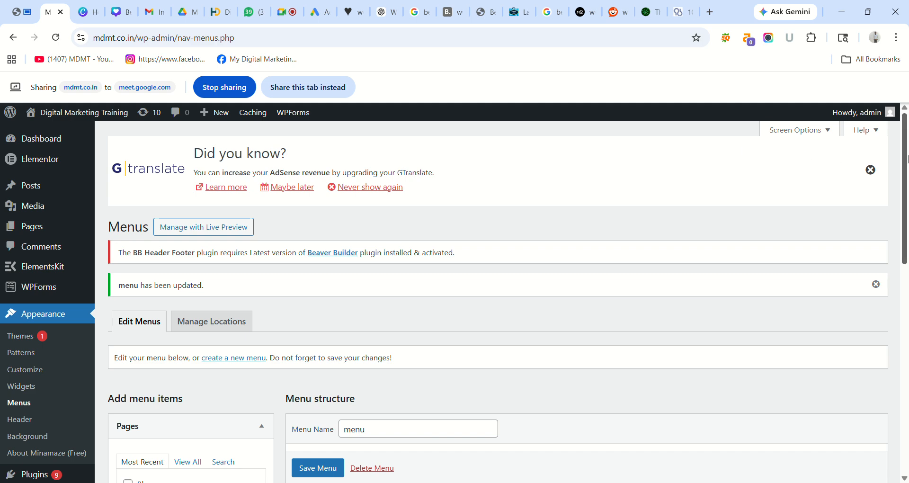
- Remove the old HOME page item from the menu
left_click_drag(905, 159, 905, 289)
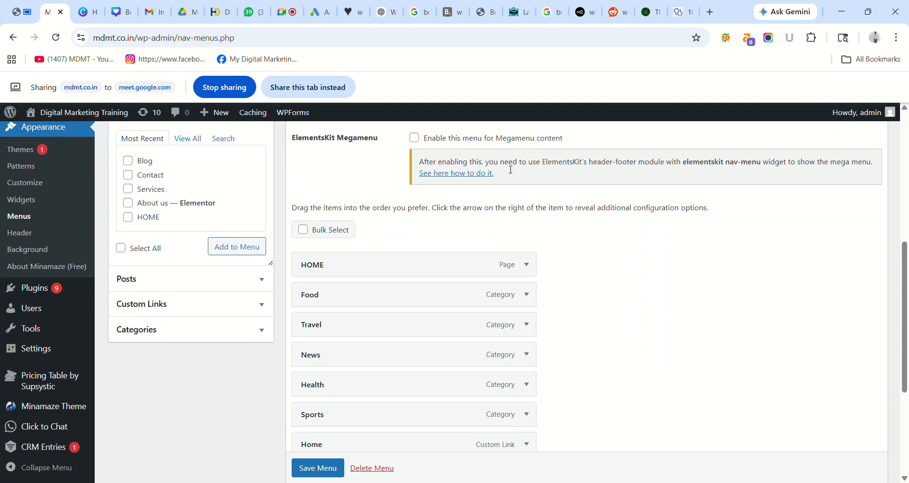
left_click(321, 97)
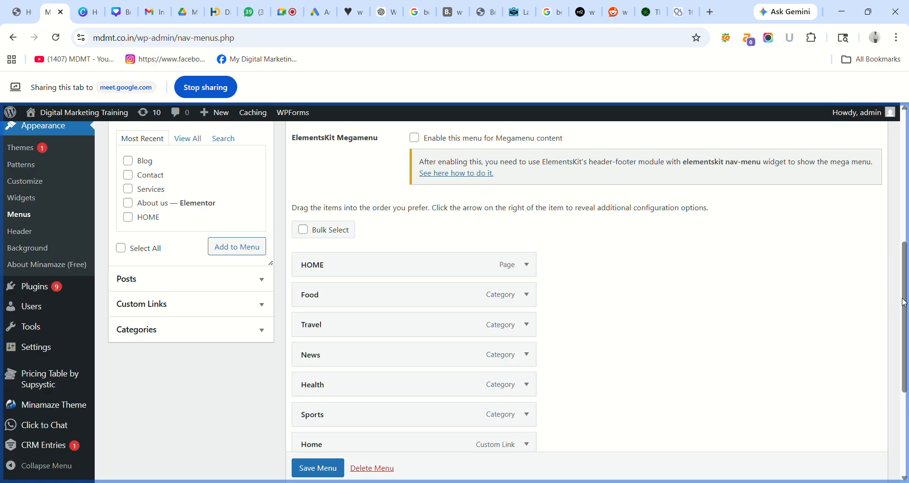
left_click_drag(904, 301, 906, 336)
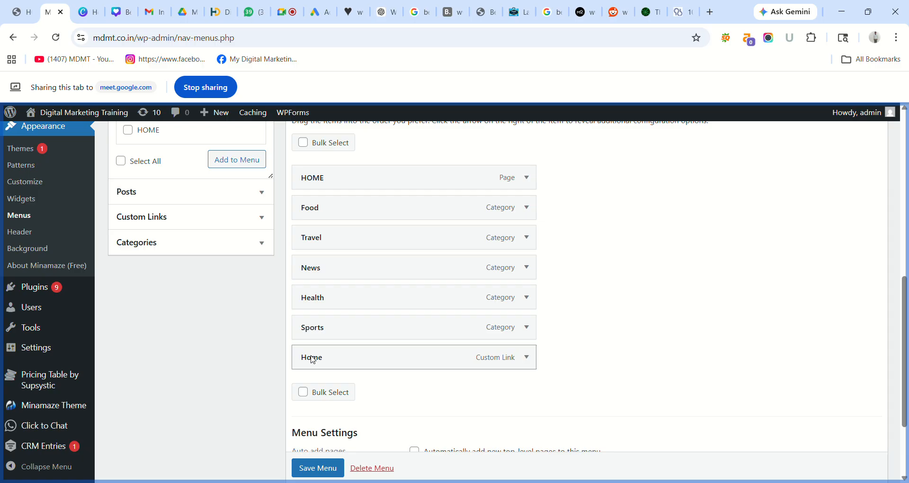
left_click(527, 178)
left_click(310, 322)
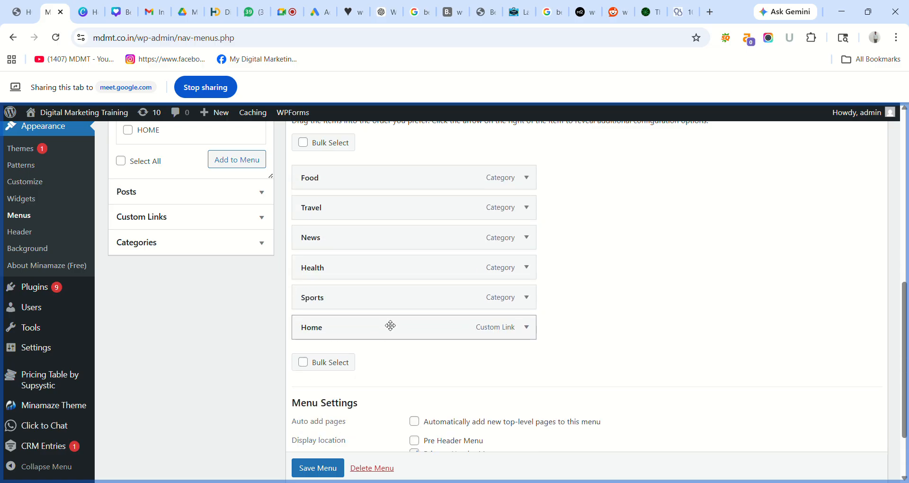
- Move the Home custom link above Food, save the menu, and view the live site
left_click_drag(391, 325, 379, 169)
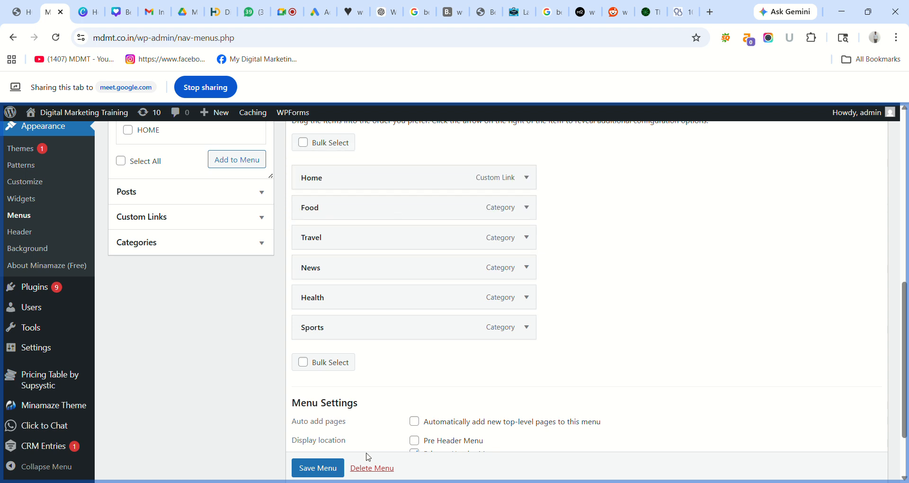
scroll(310, 466, "down", 1)
left_click(312, 467)
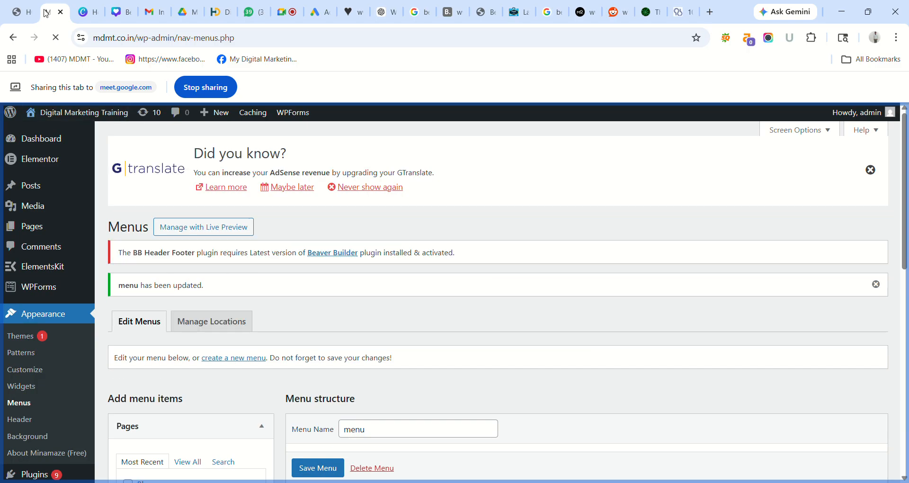
left_click(17, 7)
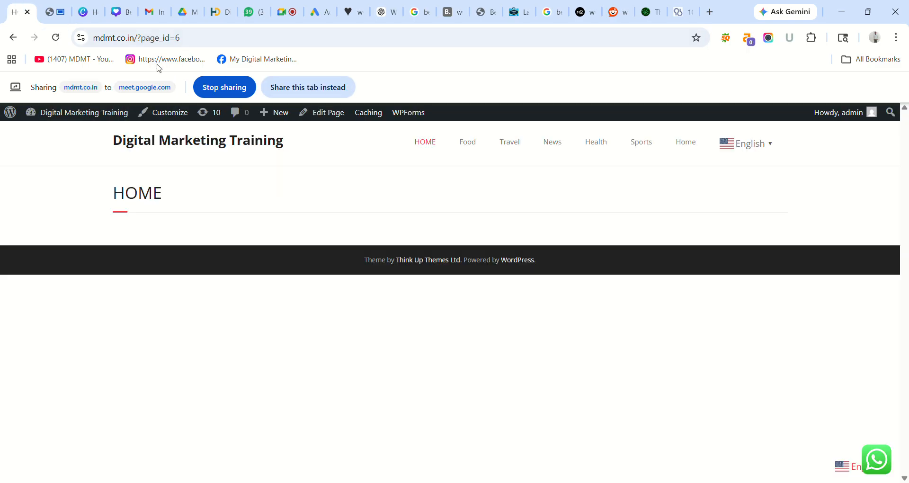
- Reload the live homepage and confirm the header reads Home, Food, Travel, News, Health, Sports
left_click(320, 86)
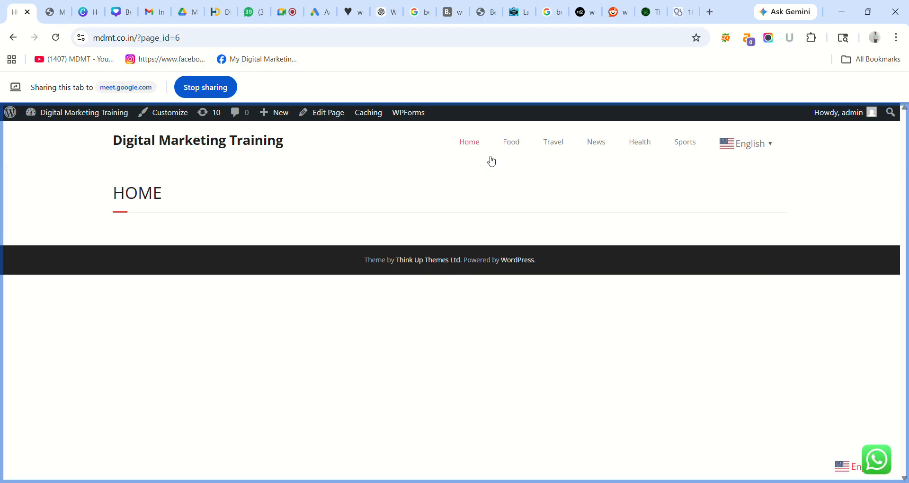
left_click(13, 38)
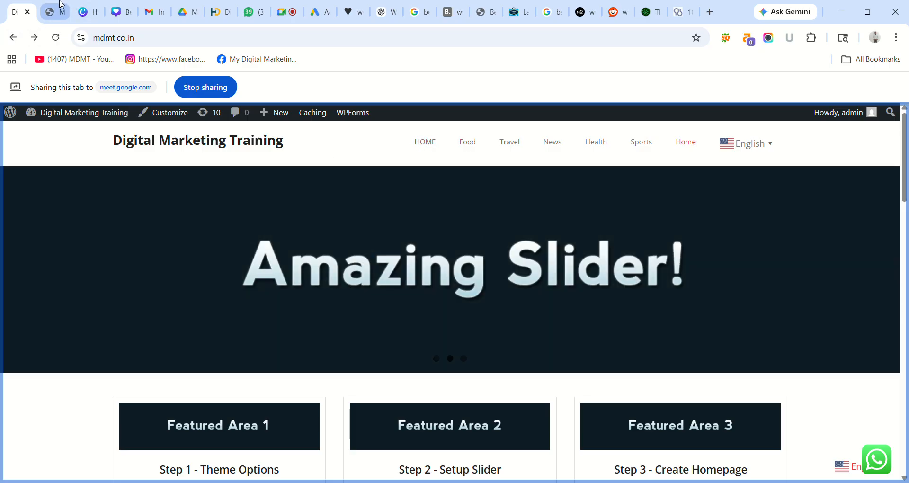
left_click(55, 39)
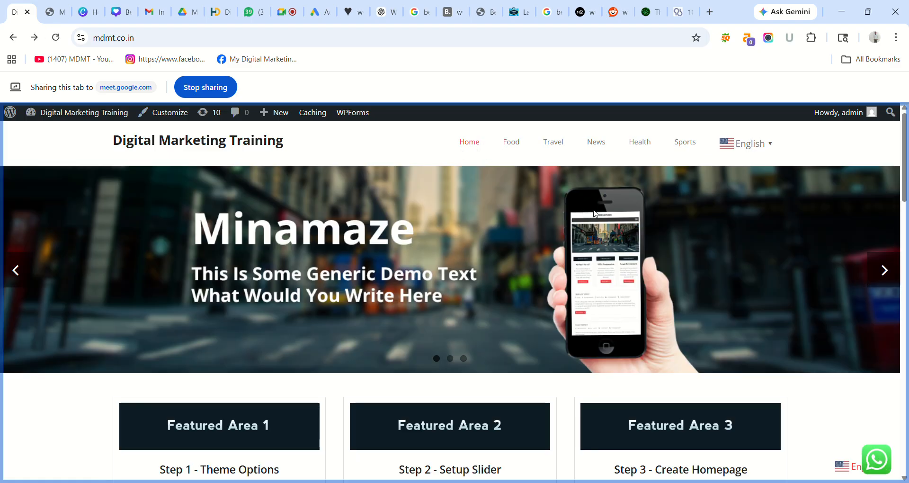
left_click_drag(906, 176, 906, 292)
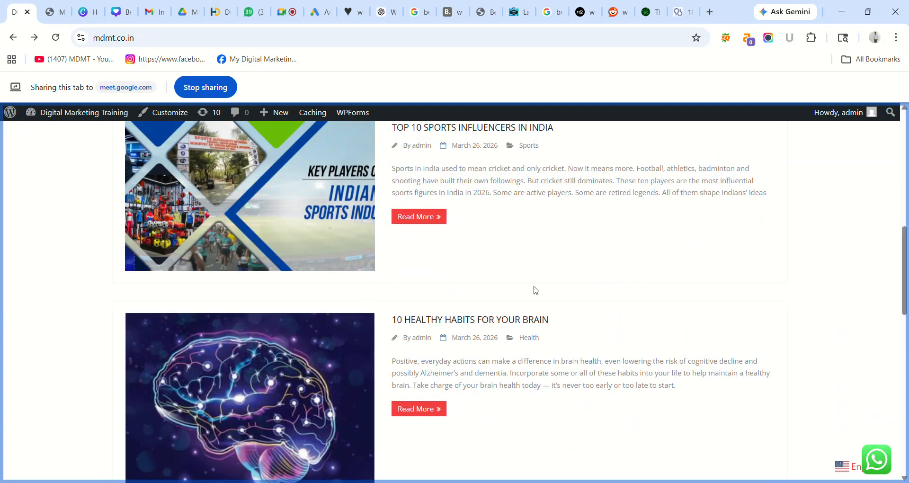
left_click_drag(907, 260, 901, 112)
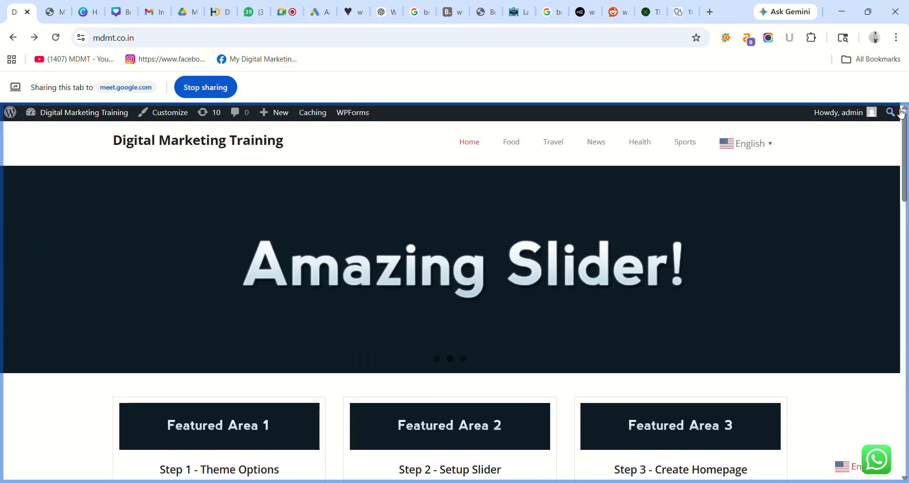
left_click(472, 147)
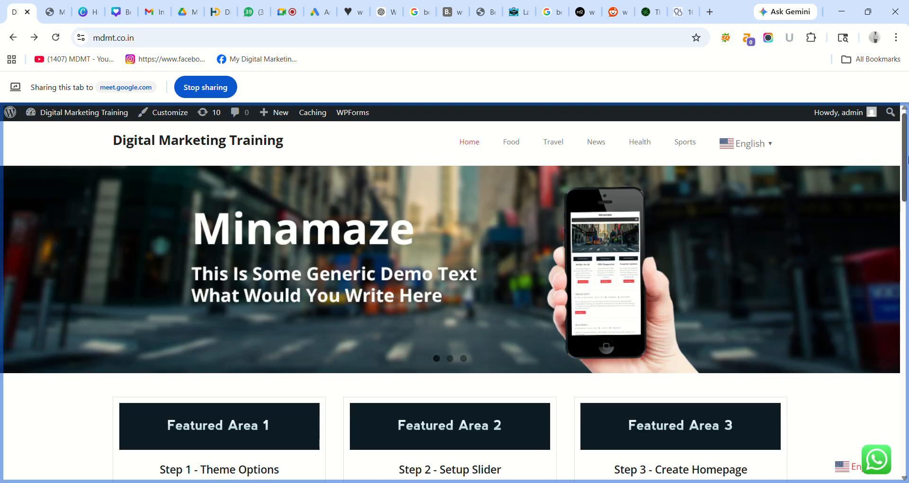
mouse_move(906, 158)
left_mouse_down()
mouse_move(901, 429)
mouse_move(899, 156)
left_mouse_up()
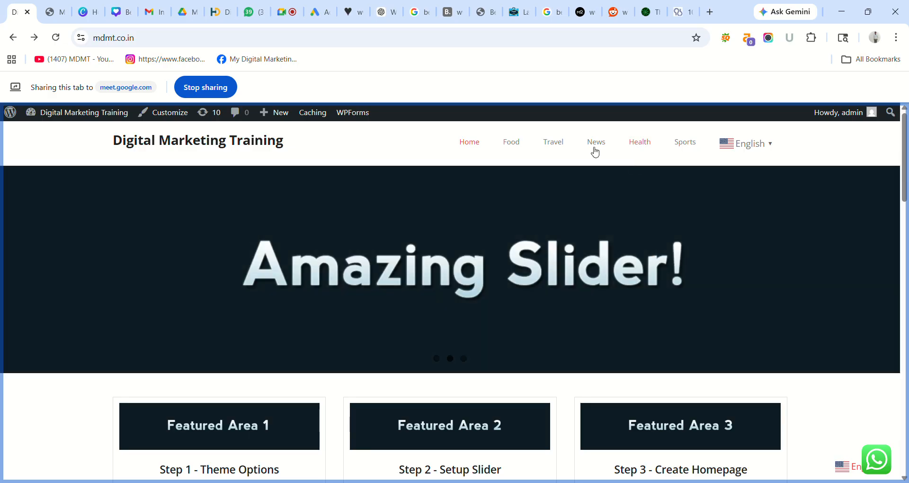
left_click(47, 10)
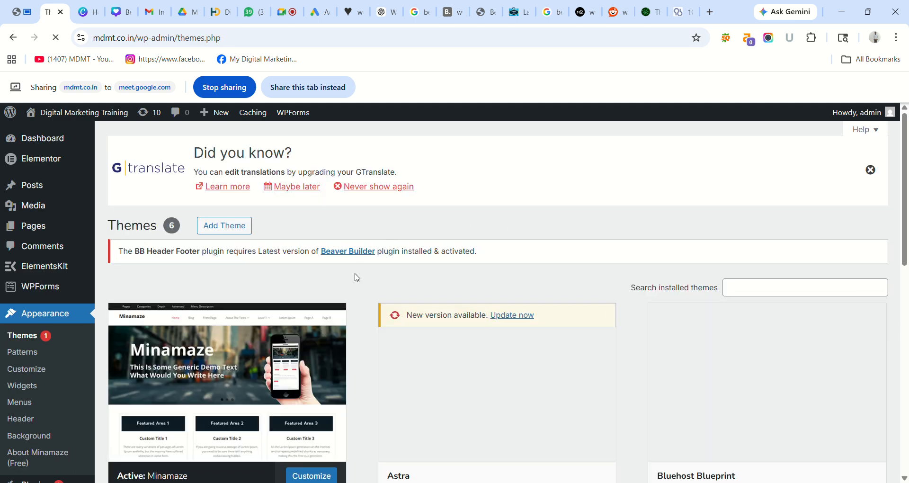
- Open Add New Theme and view the Popular listing from the top
left_click(312, 91)
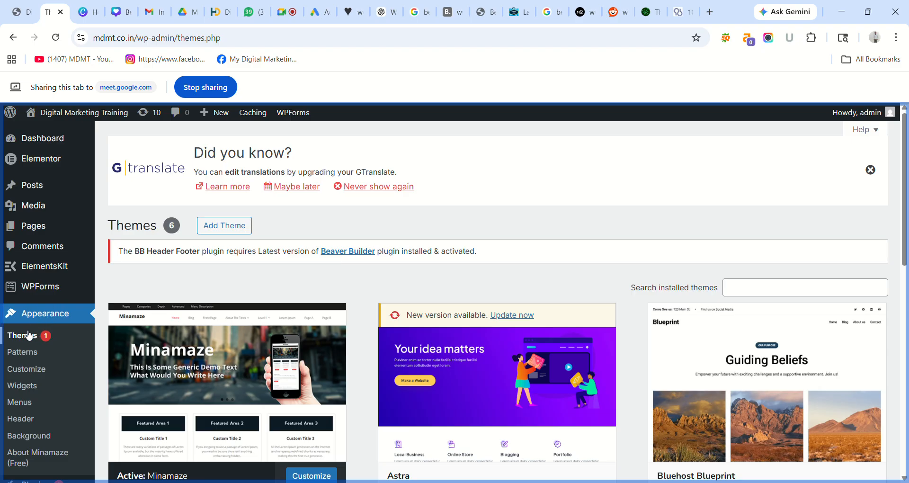
left_click(234, 232)
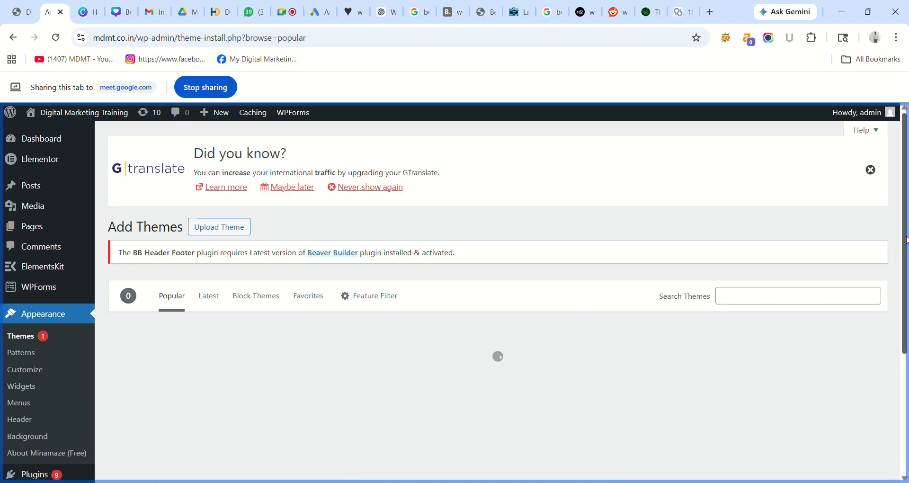
scroll(901, 237, "down", 7)
scroll(905, 231, "up", 7)
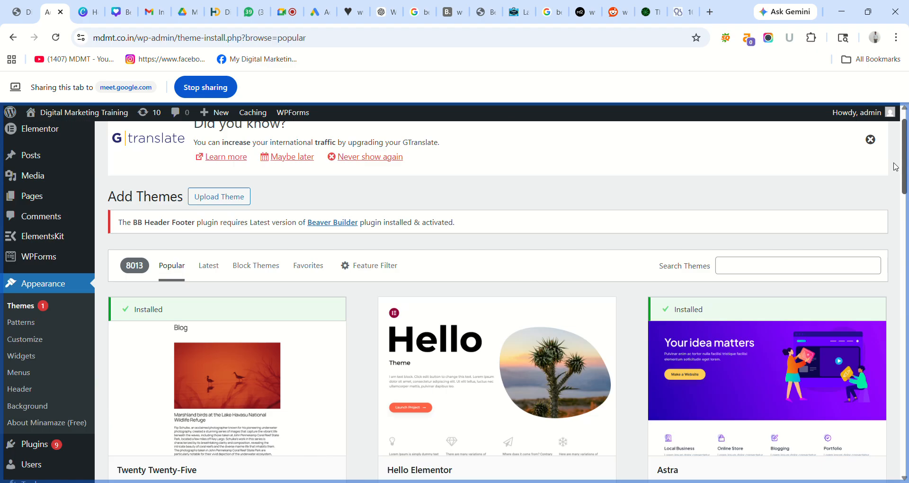
- Search themes for 'Blog' and scroll through results like Explorer Blog, Surface Blog and Food Blog
left_click(759, 305)
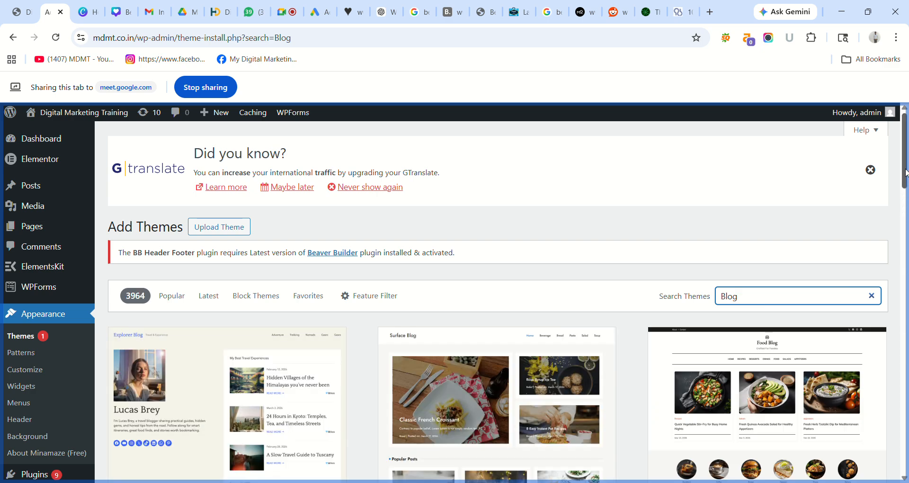
left_click_drag(905, 174, 907, 344)
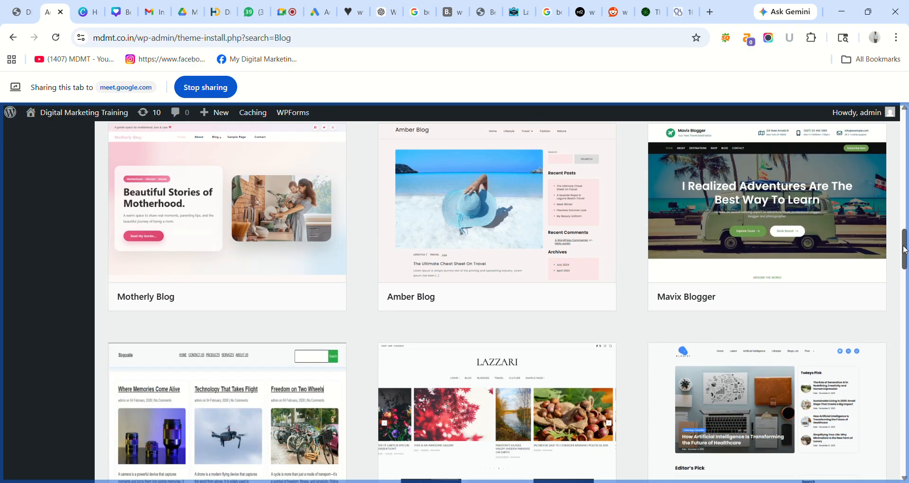
left_click_drag(904, 248, 906, 402)
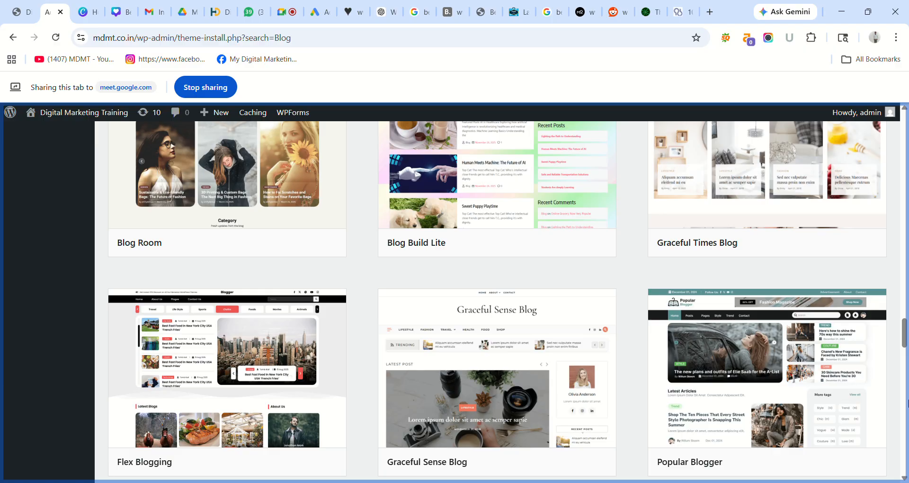
left_click_drag(903, 331, 906, 439)
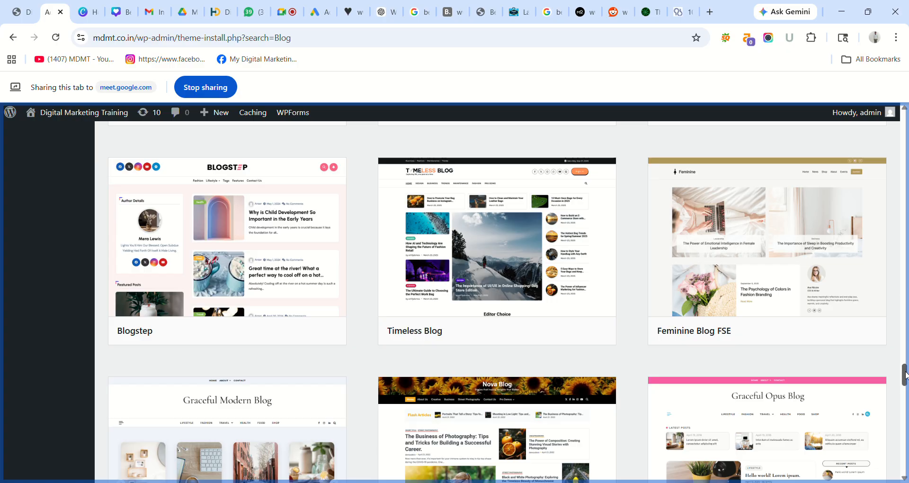
left_click_drag(905, 374, 906, 404)
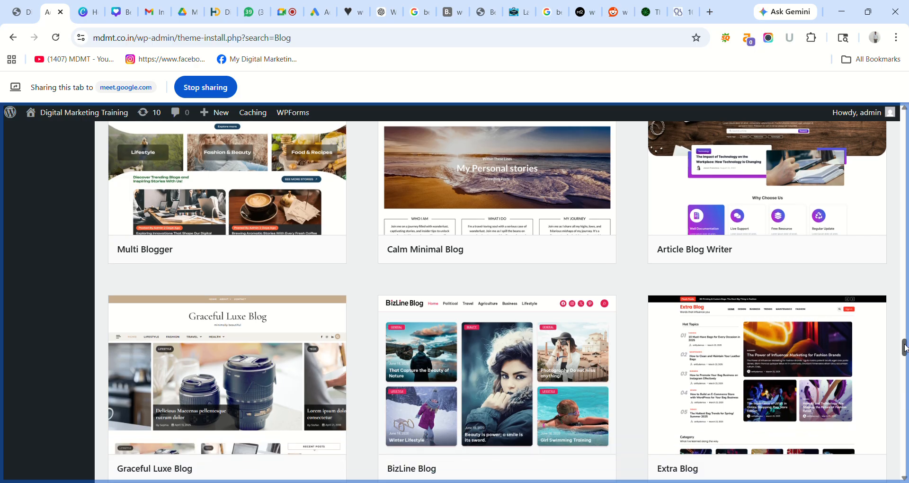
left_click_drag(905, 351, 908, 467)
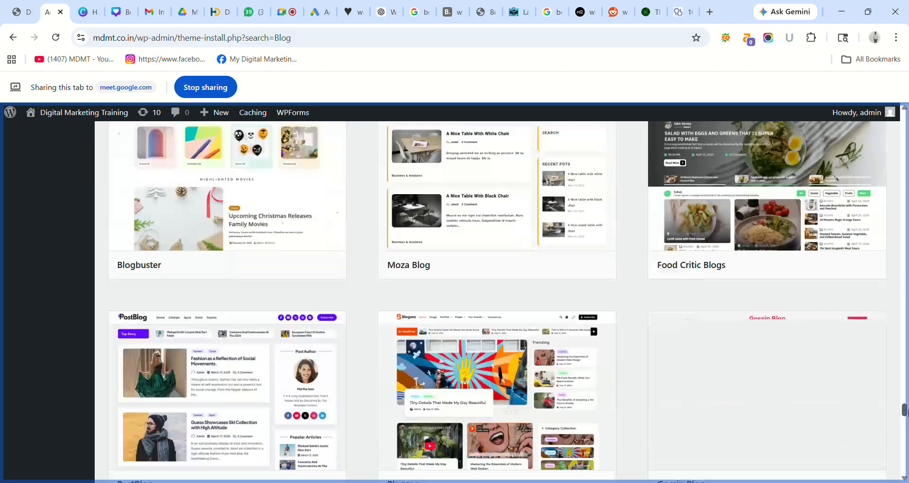
scroll(904, 416, "down", 20)
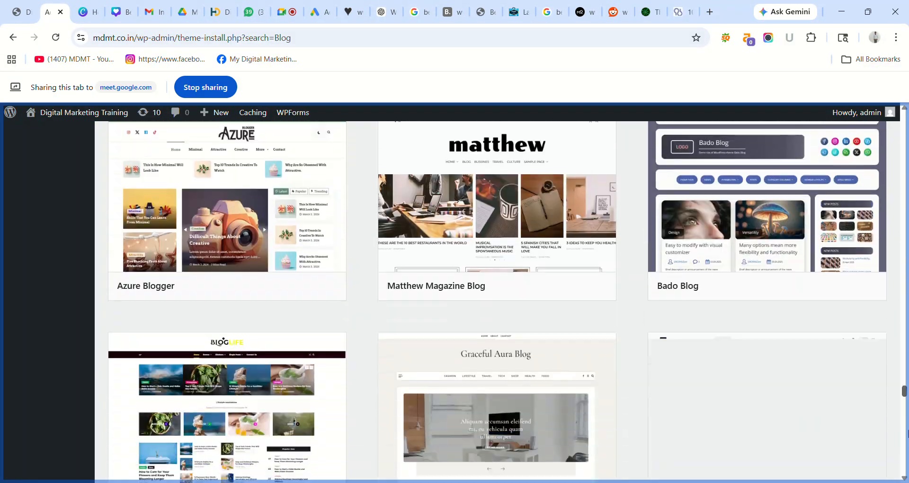
scroll(907, 447, "down", 5)
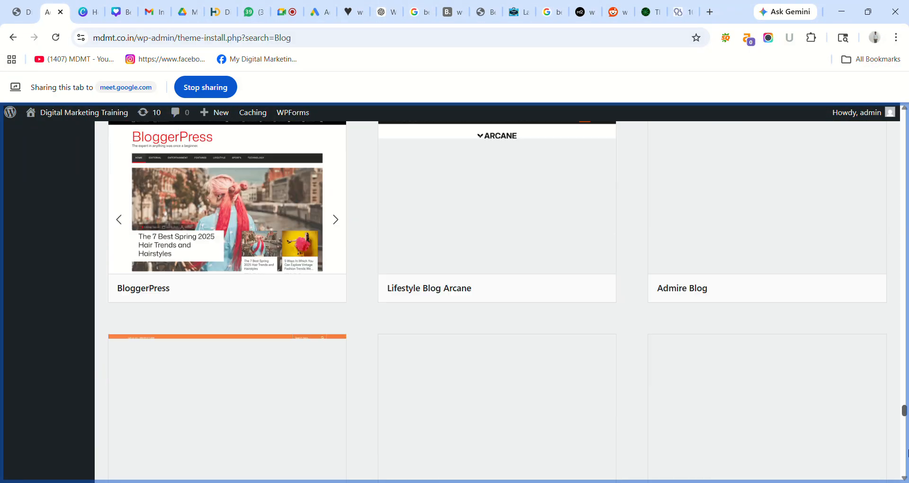
left_click_drag(908, 454, 907, 148)
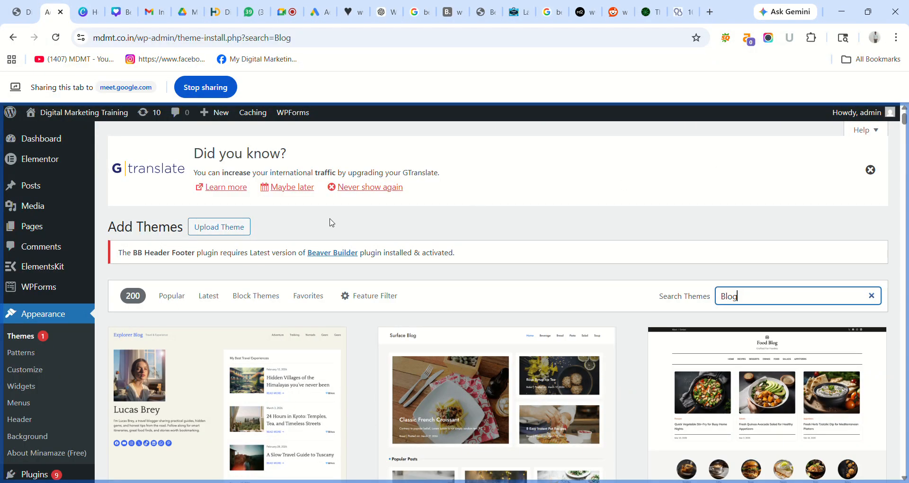
- Review the six installed themes, then return to the Add Themes Popular listing
left_click(26, 337)
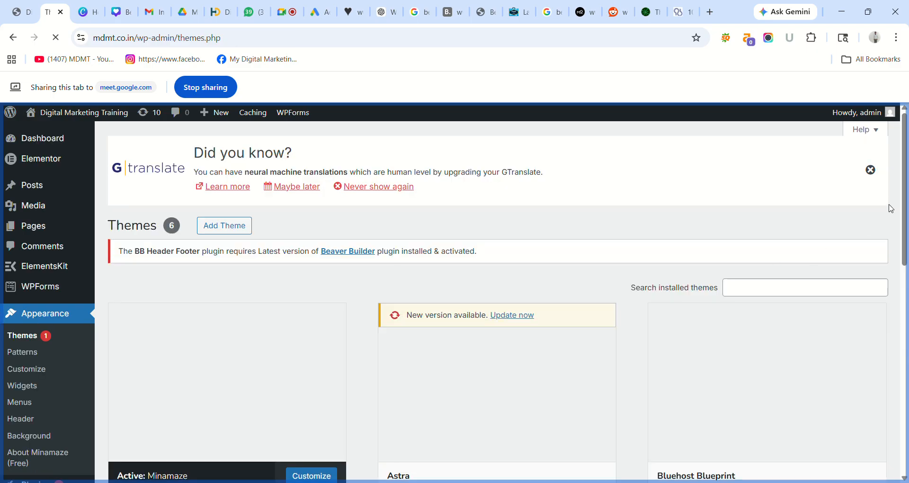
mouse_move(904, 194)
left_mouse_down()
mouse_move(906, 331)
mouse_move(905, 180)
left_mouse_up()
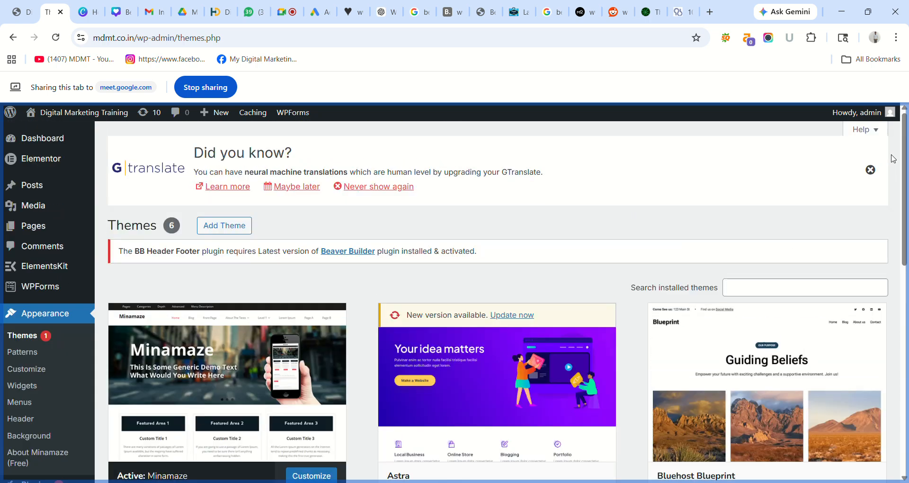
left_click(757, 295)
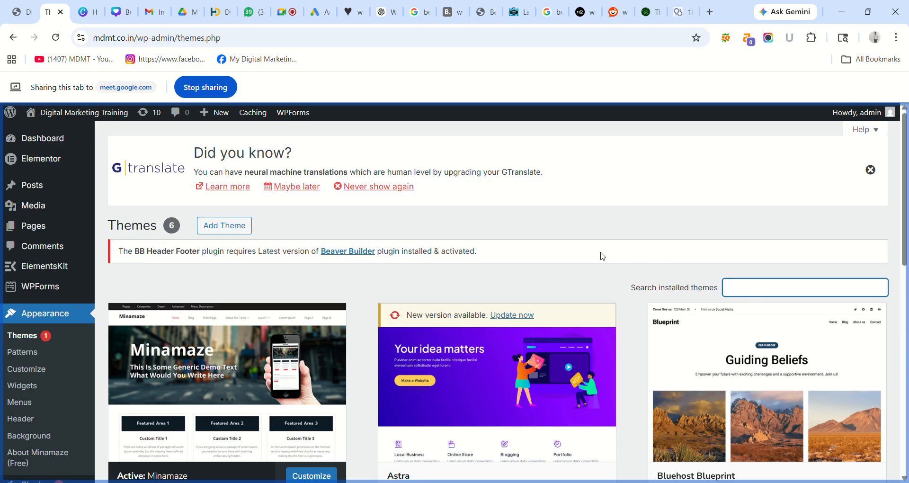
left_click(229, 226)
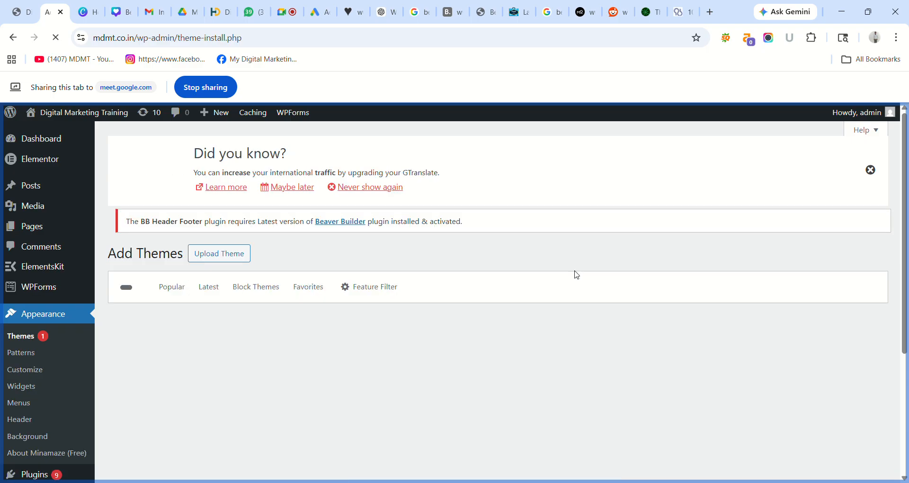
left_click(730, 306)
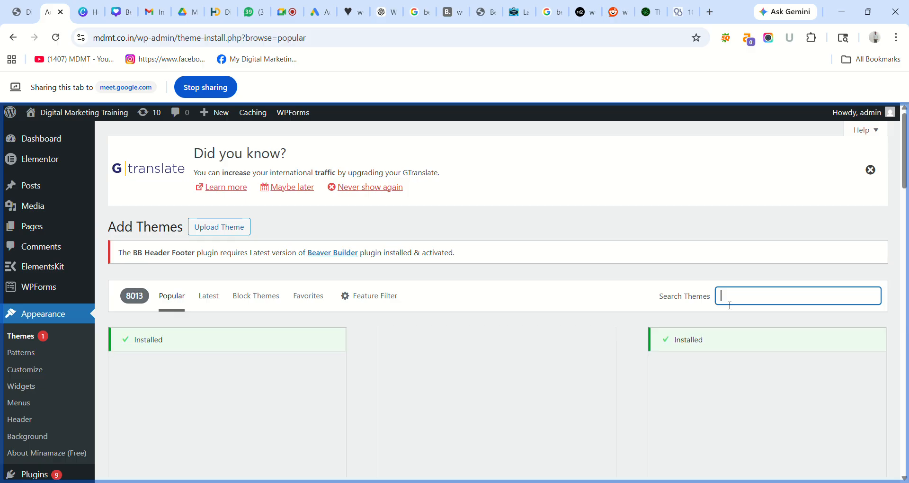
- Search themes for 'Blog' and browse the 3964 results down to PostBlog, Blogzee and Gossip Blog
type("Blog")
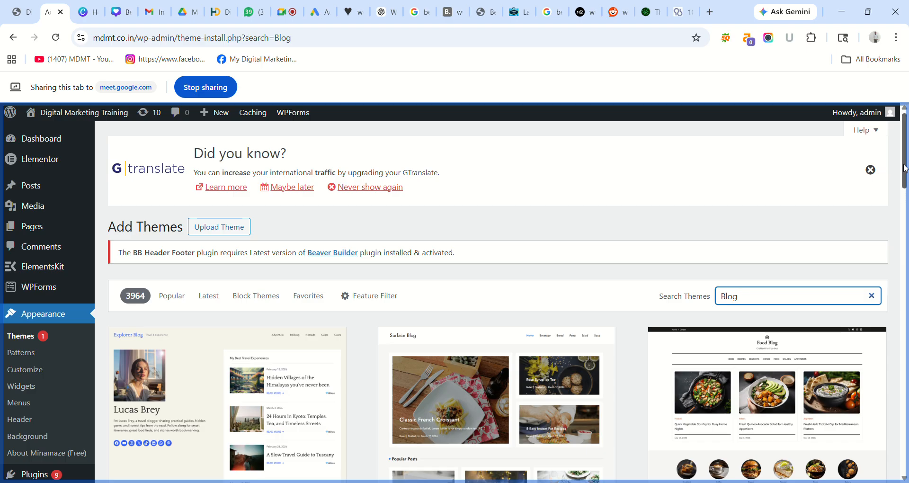
scroll(904, 204, "down", 5)
left_click_drag(907, 216, 908, 364)
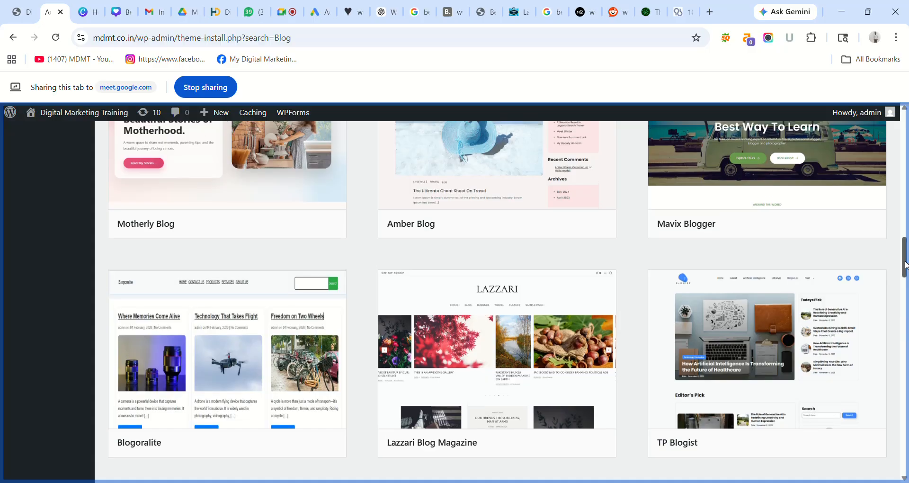
left_click_drag(906, 264, 906, 399)
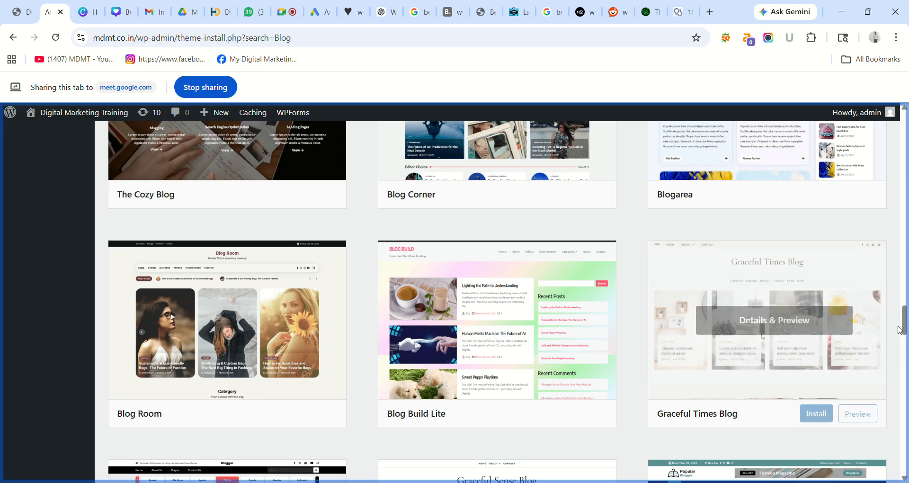
left_click_drag(904, 319, 907, 403)
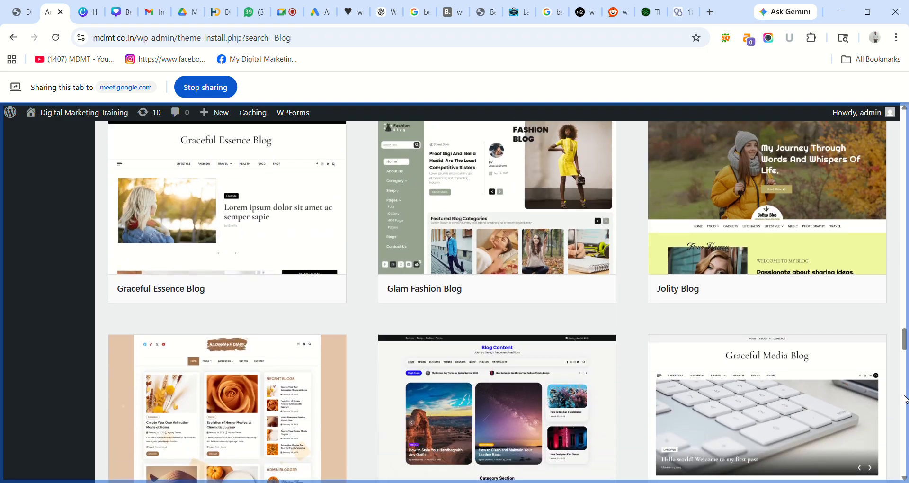
left_click_drag(904, 340, 907, 411)
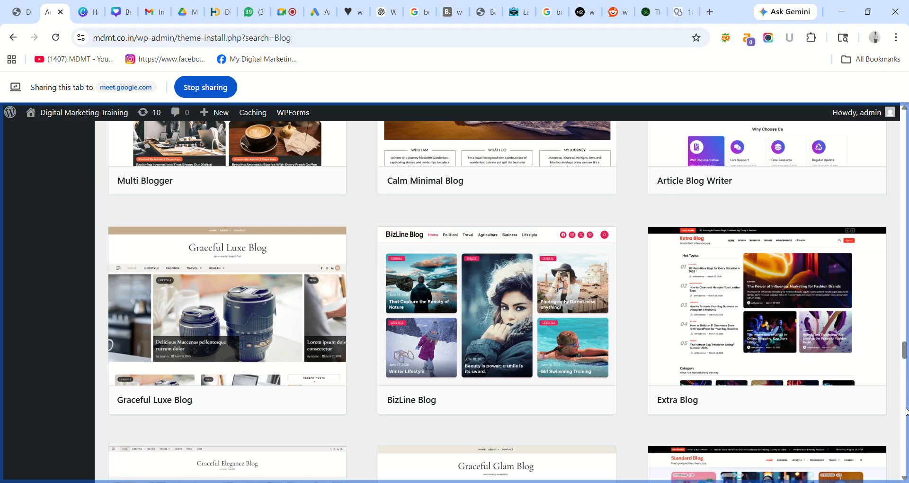
left_click_drag(904, 350, 905, 415)
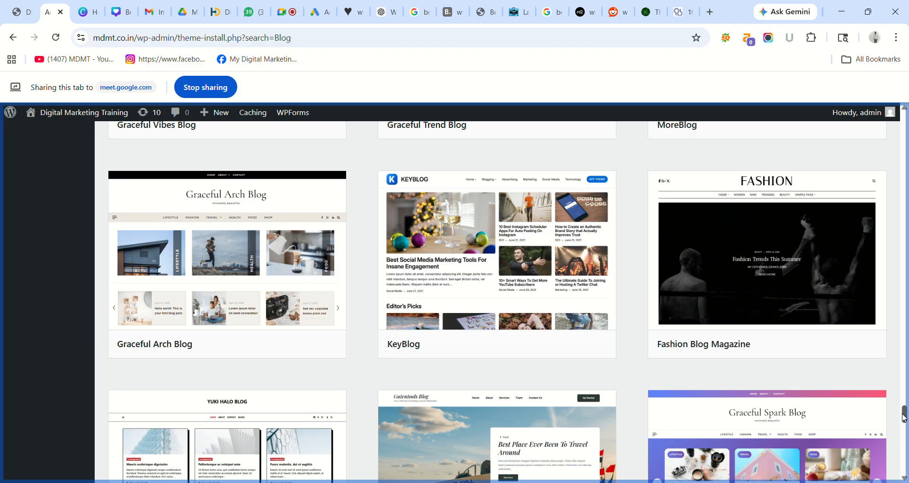
scroll(906, 416, "down", 9)
scroll(906, 435, "down", 1)
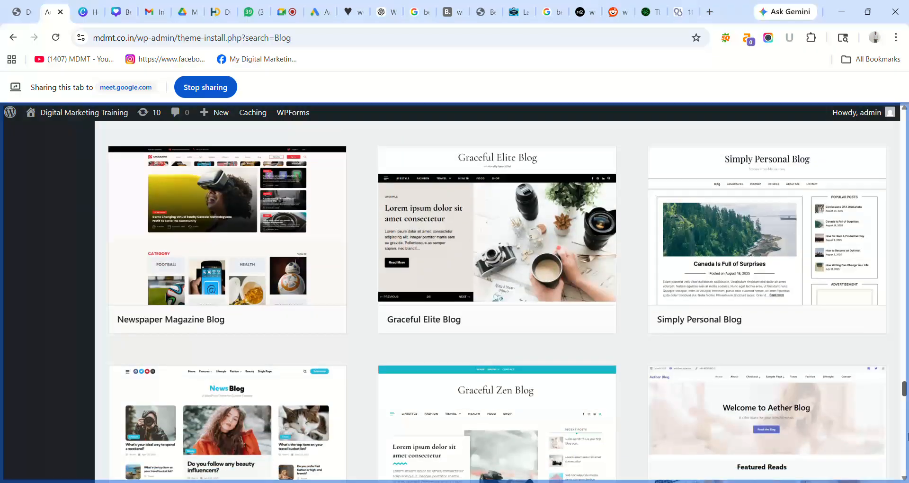
scroll(906, 435, "down", 5)
scroll(906, 438, "up", 1)
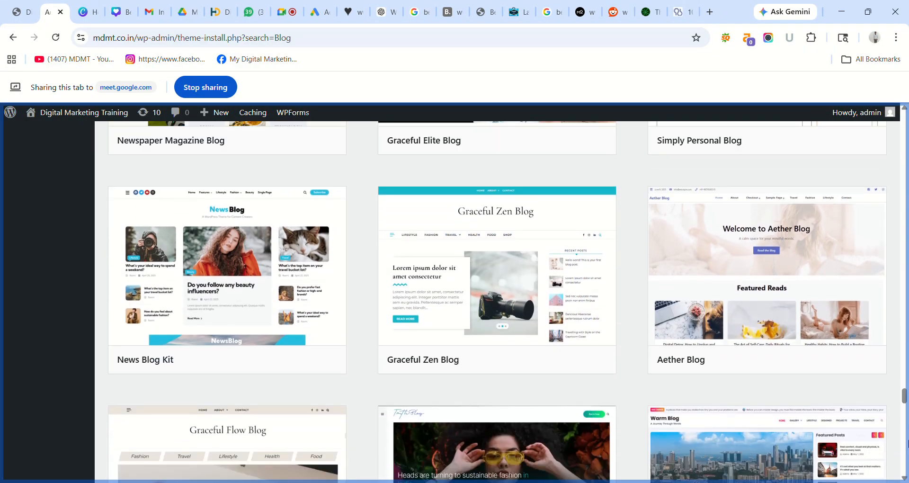
scroll(905, 402, "down", 7)
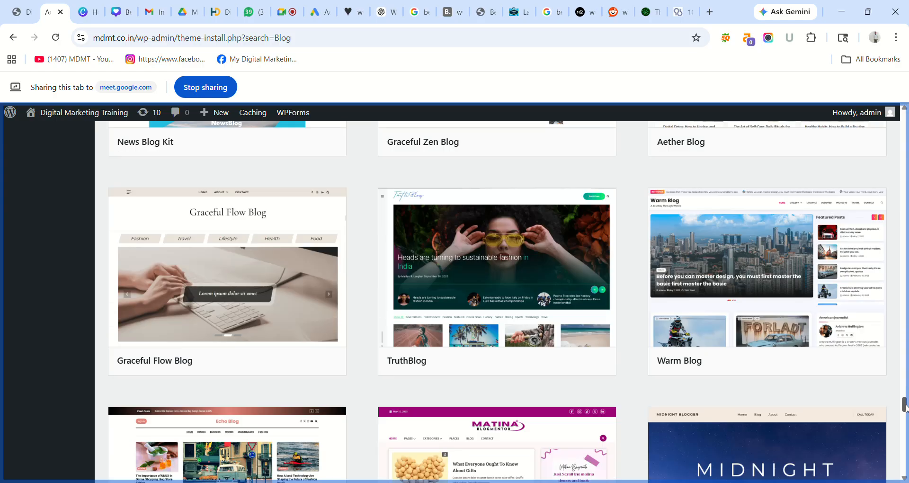
scroll(906, 410, "down", 8)
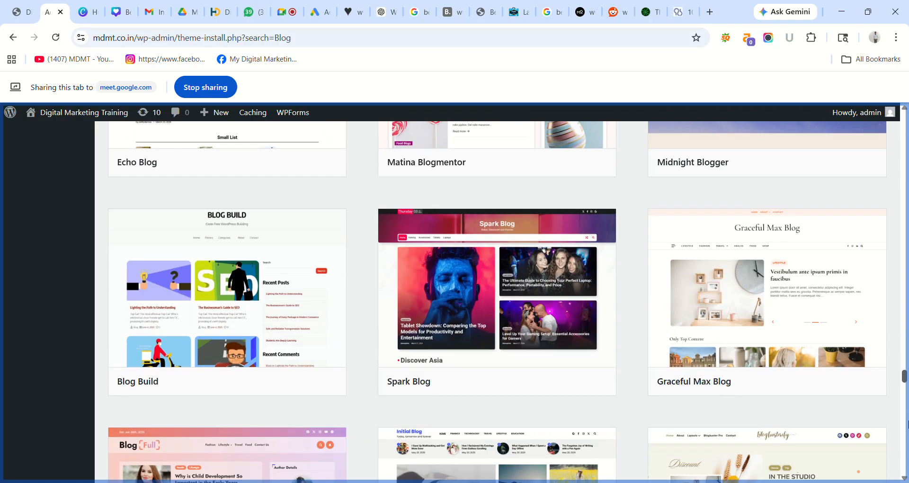
scroll(907, 426, "down", 8)
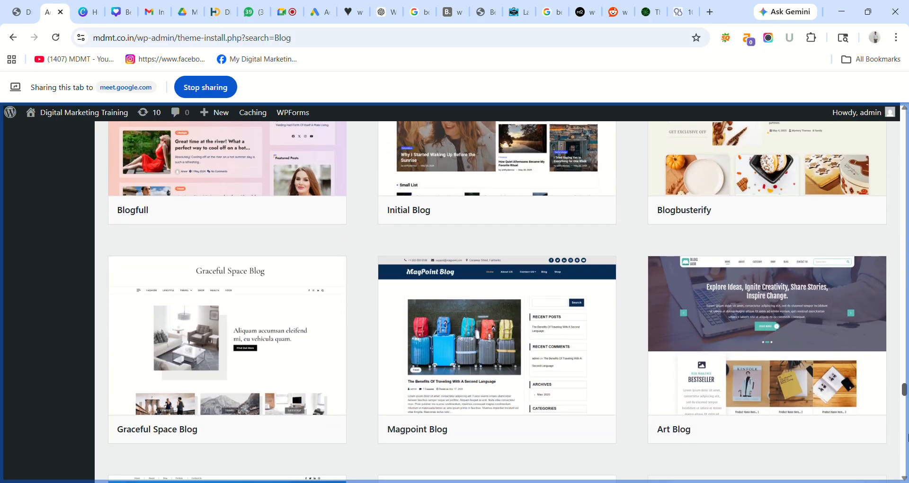
scroll(907, 438, "down", 11)
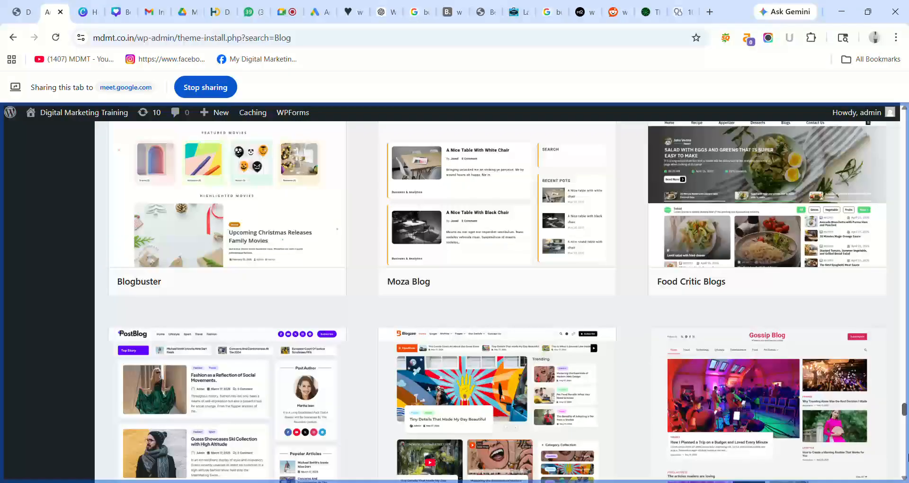
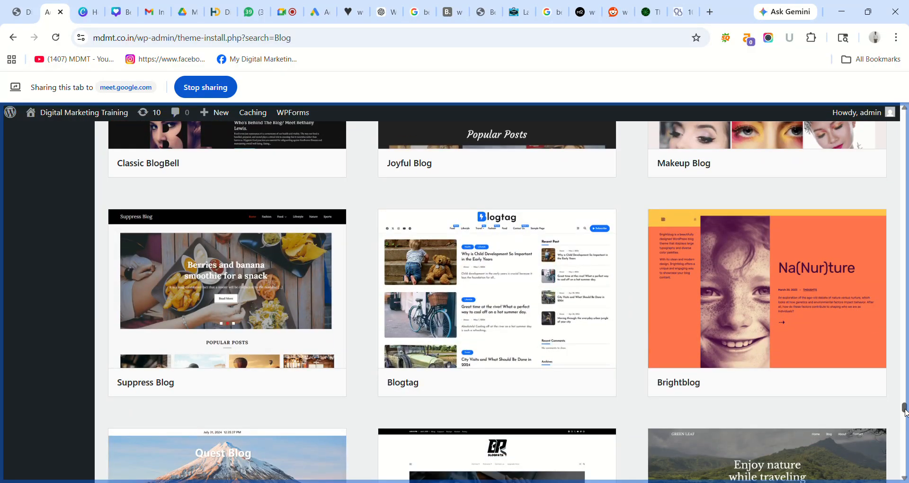
- Scroll the 'Blog' theme results and install the Explorer Blog theme
left_click_drag(904, 408, 898, 343)
left_click_drag(905, 213, 905, 119)
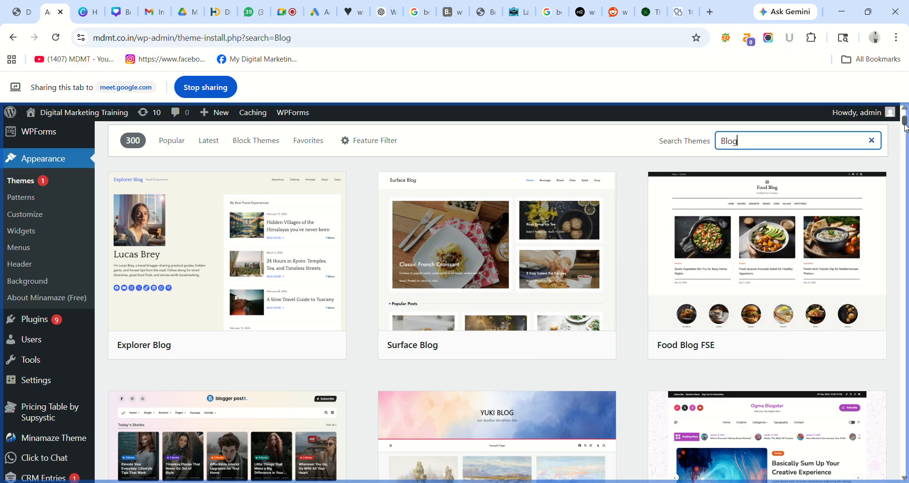
left_click_drag(905, 122, 904, 135)
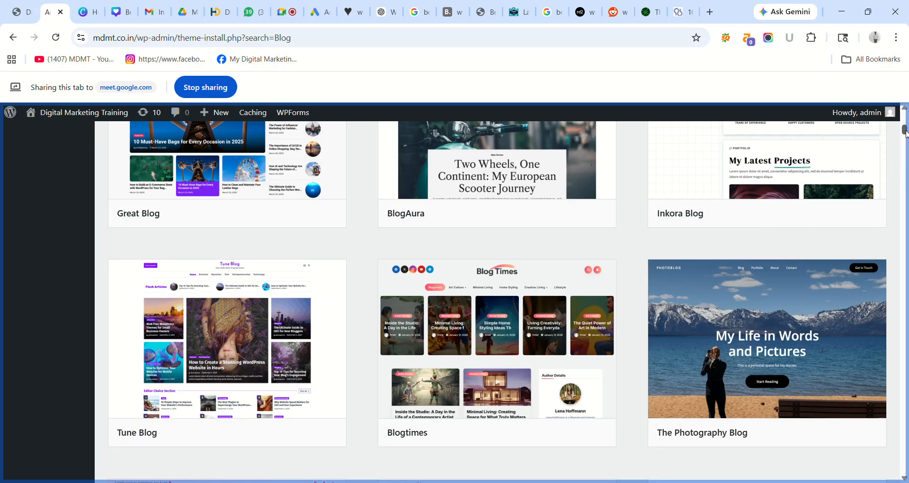
mouse_move(669, 368)
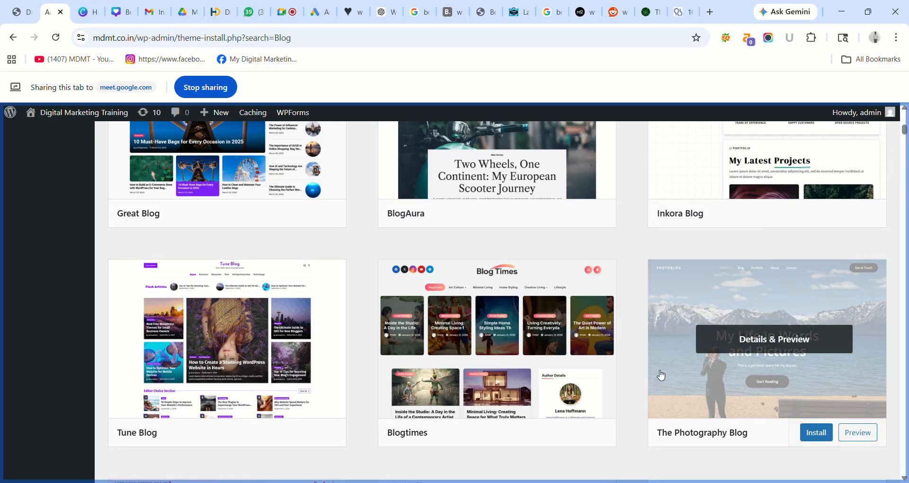
mouse_move(819, 212)
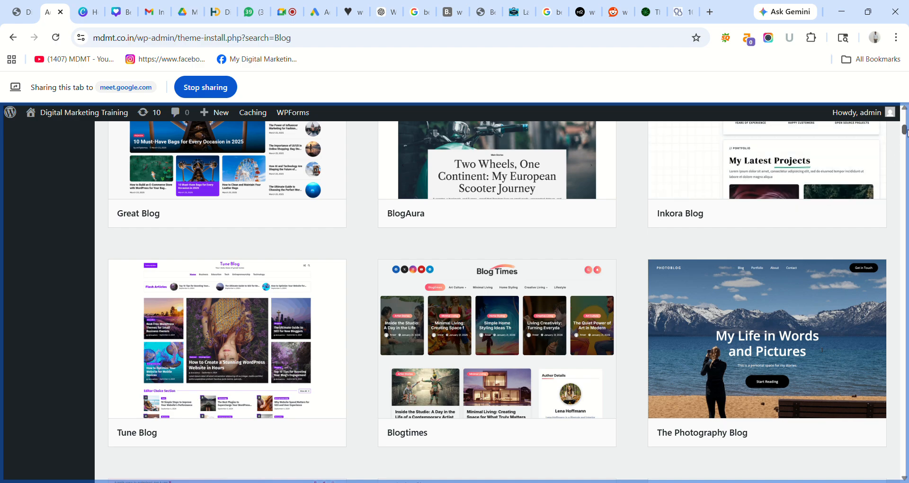
left_click_drag(906, 132, 905, 123)
mouse_move(826, 217)
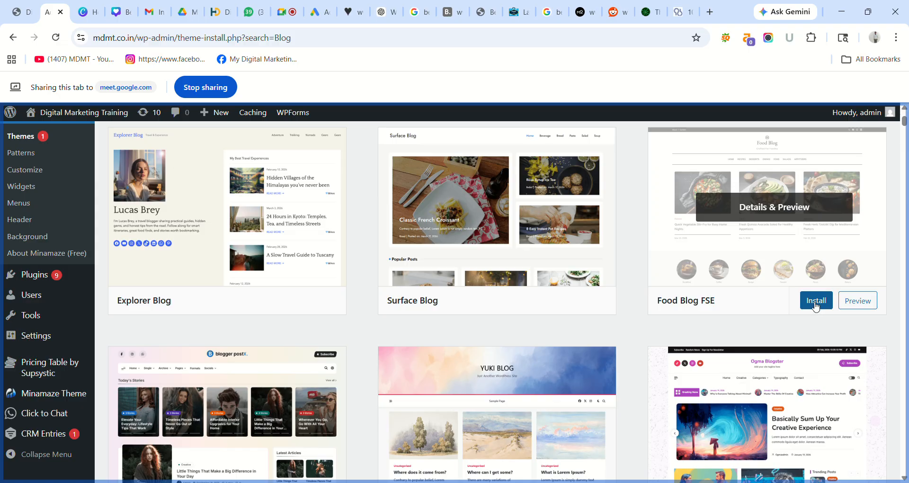
mouse_move(202, 307)
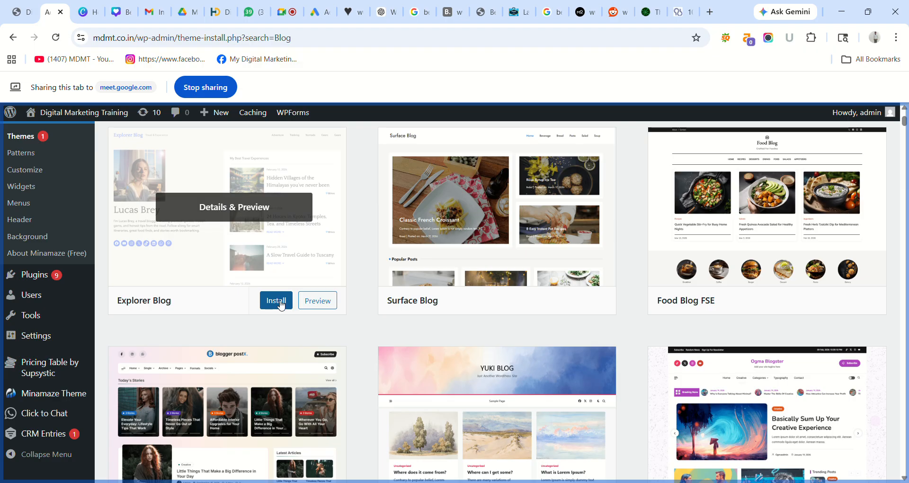
left_click(280, 303)
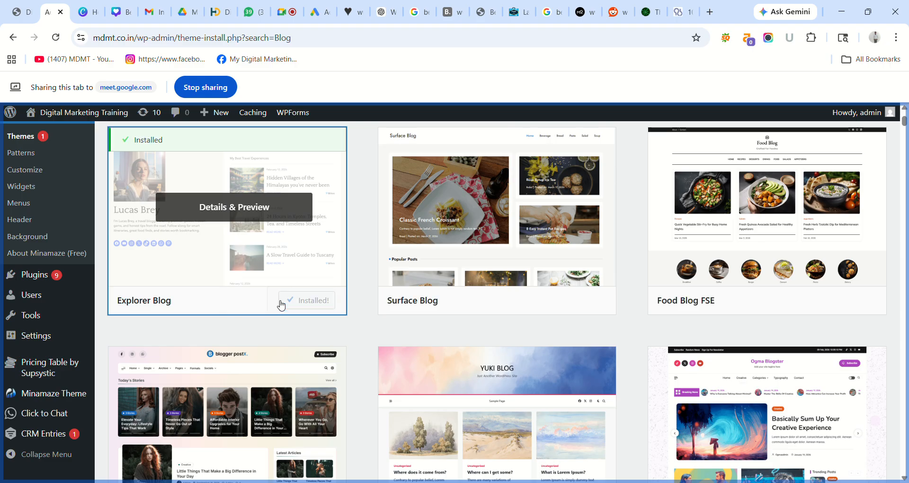
- Activate Explorer Blog and share the site's homepage tab in the call
left_click(317, 301)
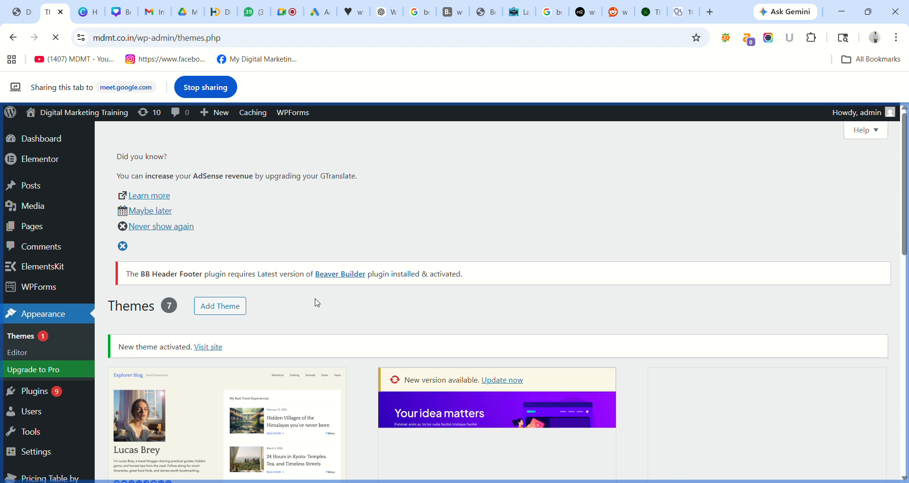
left_click(19, 6)
left_click(300, 90)
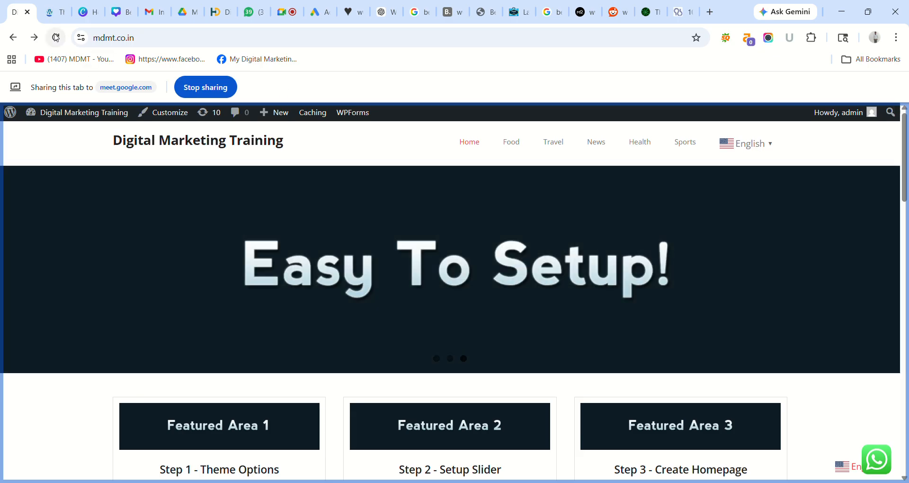
- Reload the homepage in Explorer Blog and open the 'Top 10 Sports influencers in india' post
left_click(56, 37)
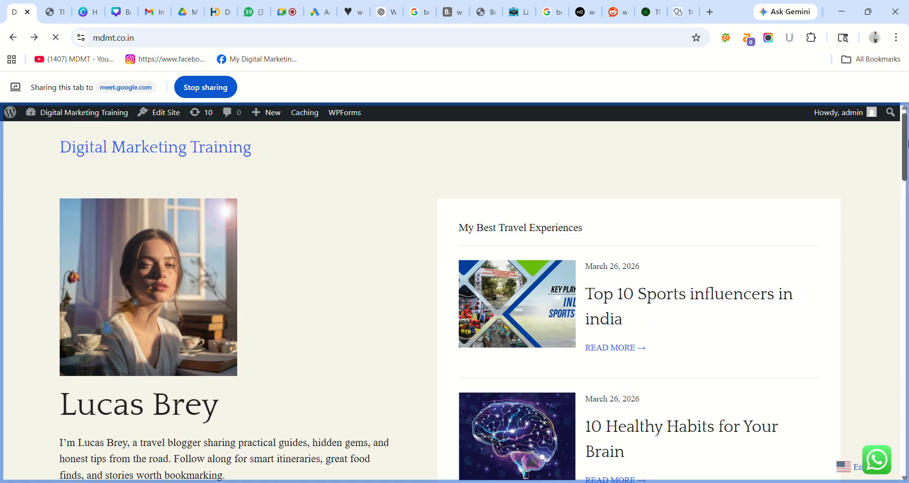
mouse_move(900, 149)
left_mouse_down()
mouse_move(907, 433)
mouse_move(891, 322)
left_mouse_up()
scroll(891, 322, "up", 20)
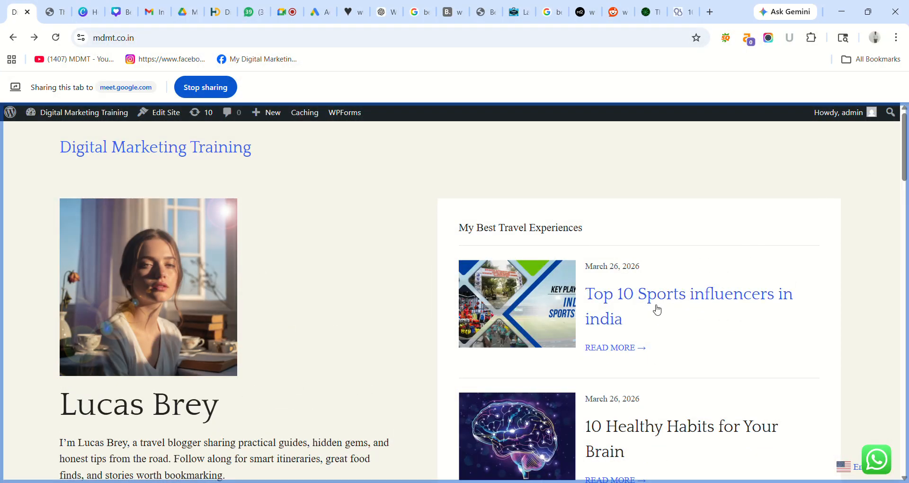
left_click(608, 303)
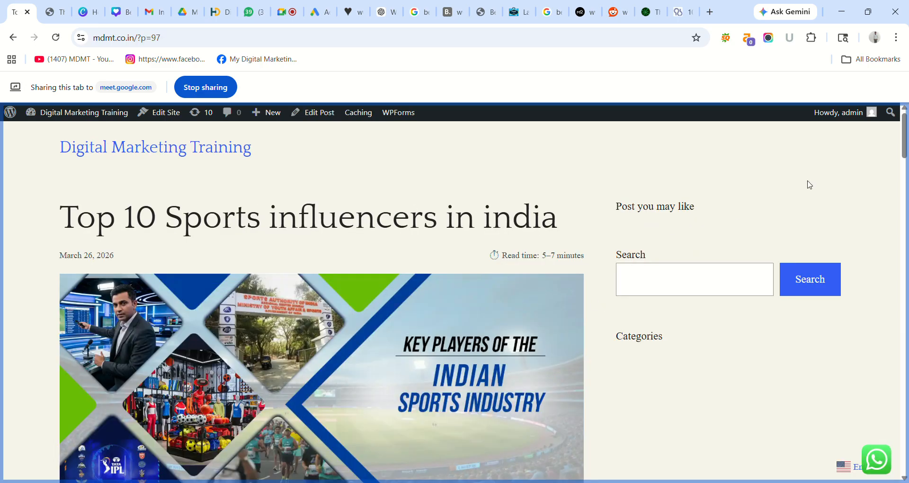
- Return to the Themes admin tab and share it in the call
mouse_move(905, 127)
left_mouse_down()
mouse_move(905, 437)
mouse_move(905, 110)
left_mouse_up()
left_click(45, 16)
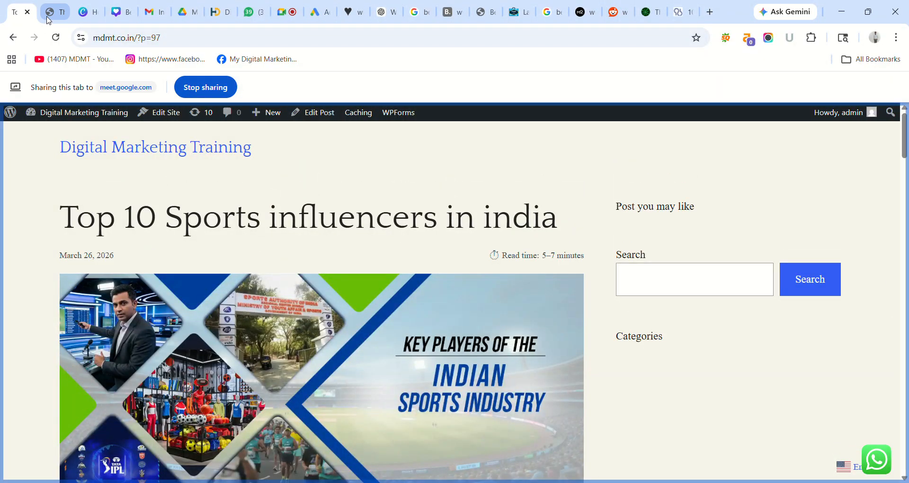
left_click(305, 90)
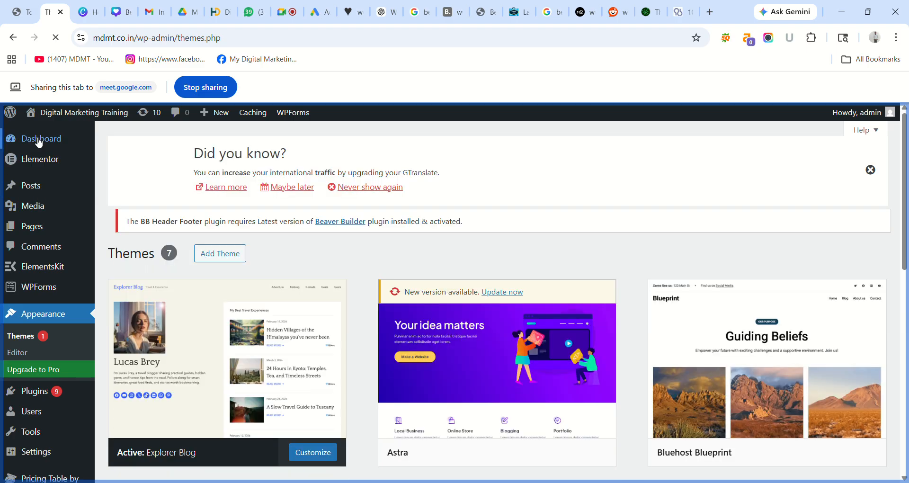
- Switch from the Themes page to the blank canva.com tab
mouse_move(214, 112)
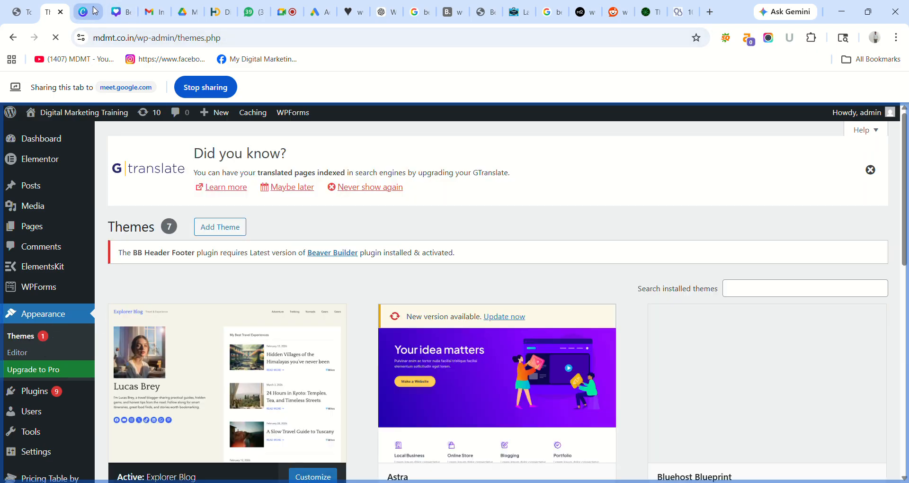
left_click(88, 12)
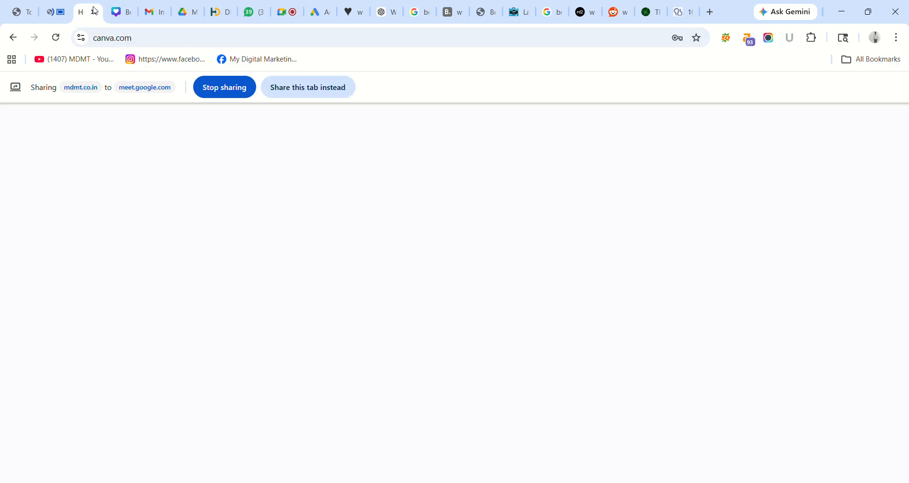
- Share and read through the sports influencers post, then return to the Themes admin tab
left_click(24, 6)
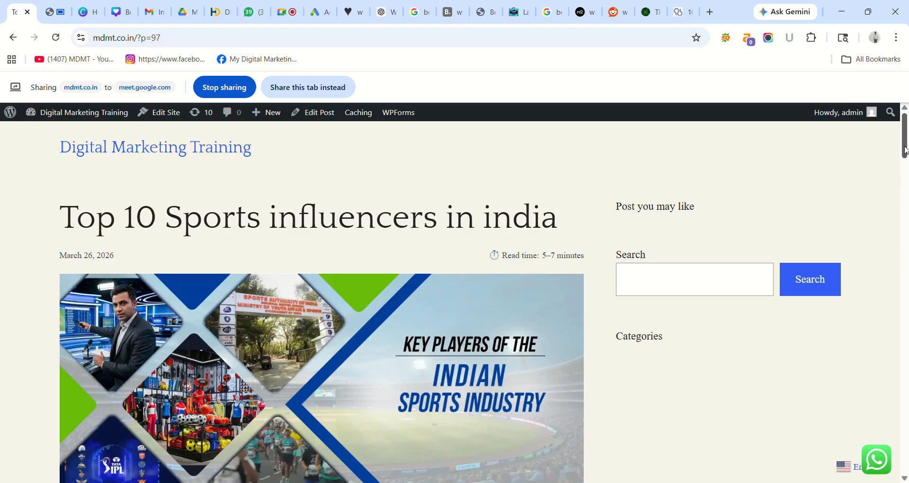
left_click_drag(904, 151, 906, 361)
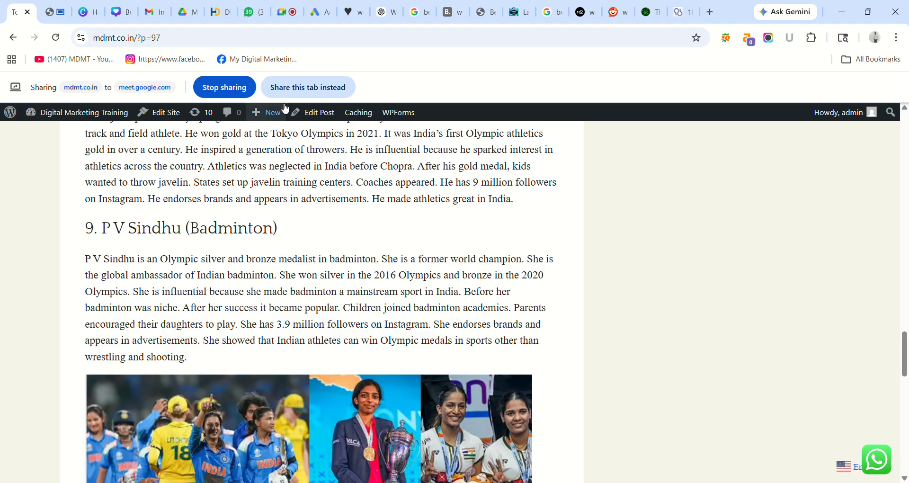
left_click(293, 87)
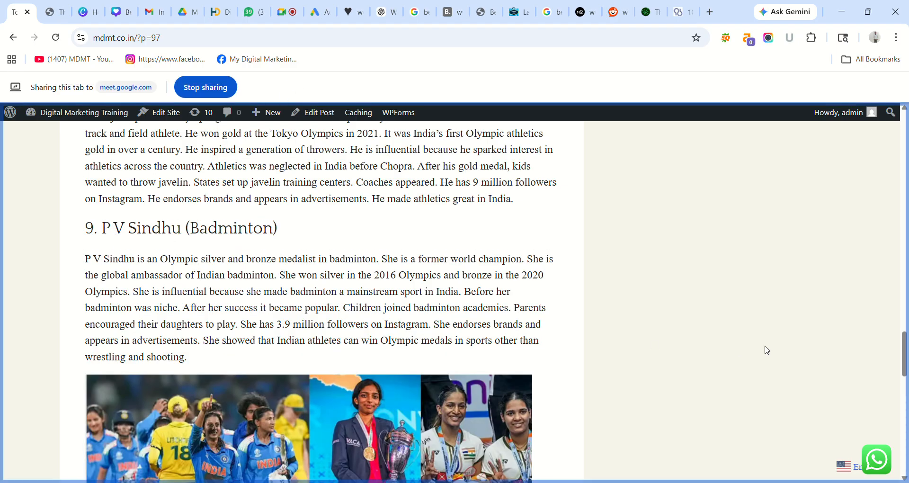
left_click_drag(905, 353, 905, 388)
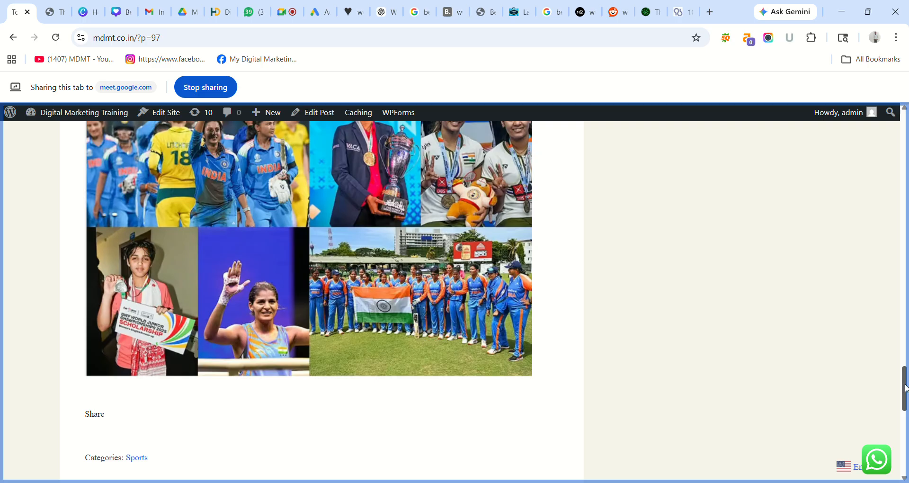
left_click_drag(905, 388, 903, 135)
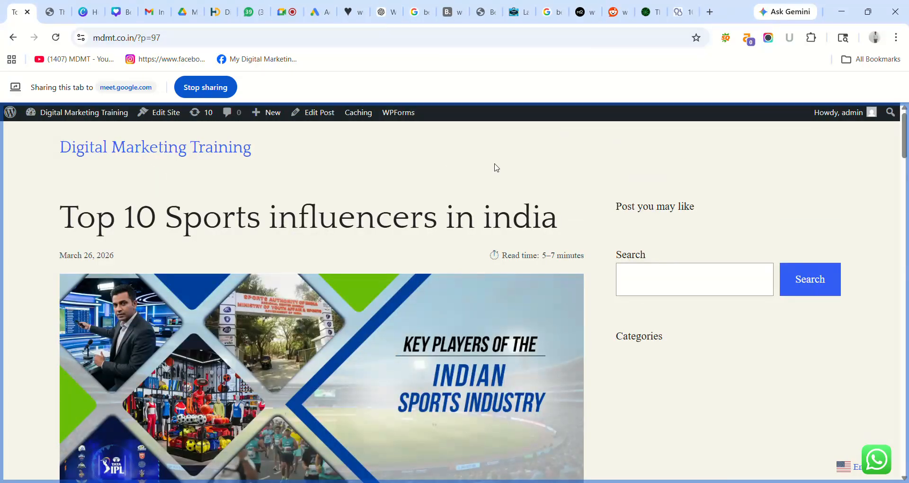
left_click(59, 13)
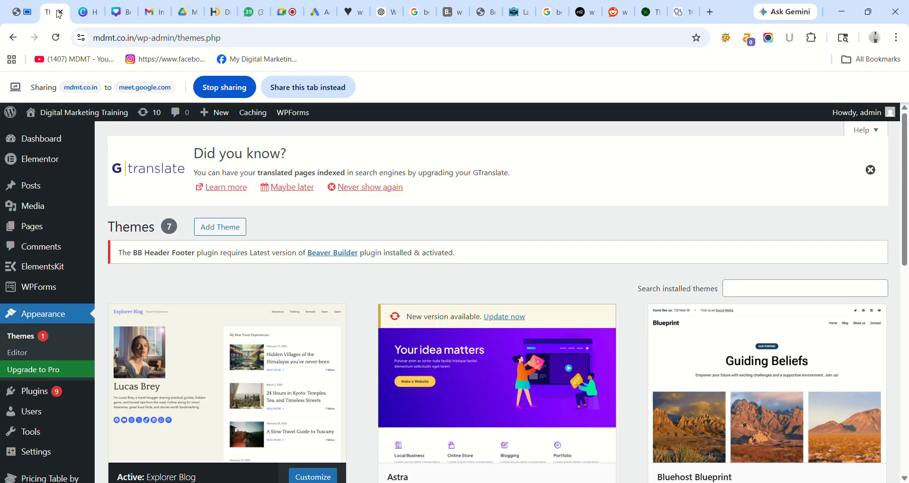
- Share the Themes admin tab in the call and go to Add Themes
left_click(311, 89)
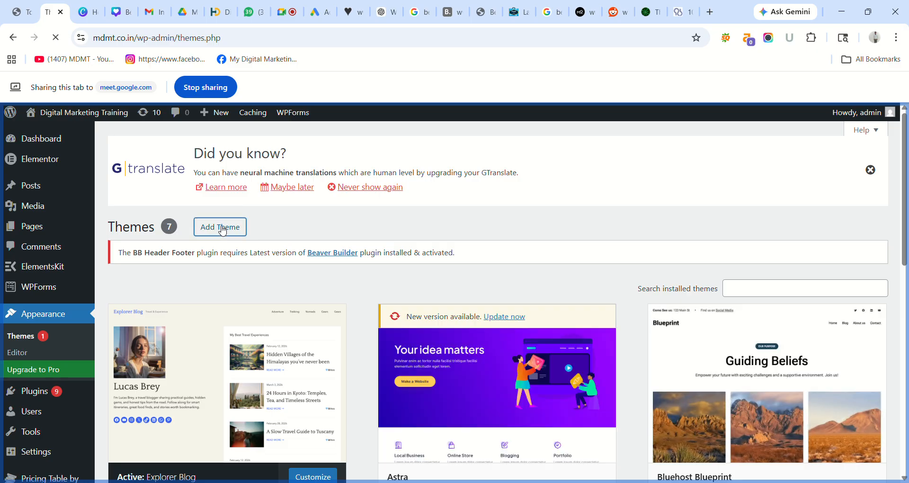
left_click(221, 228)
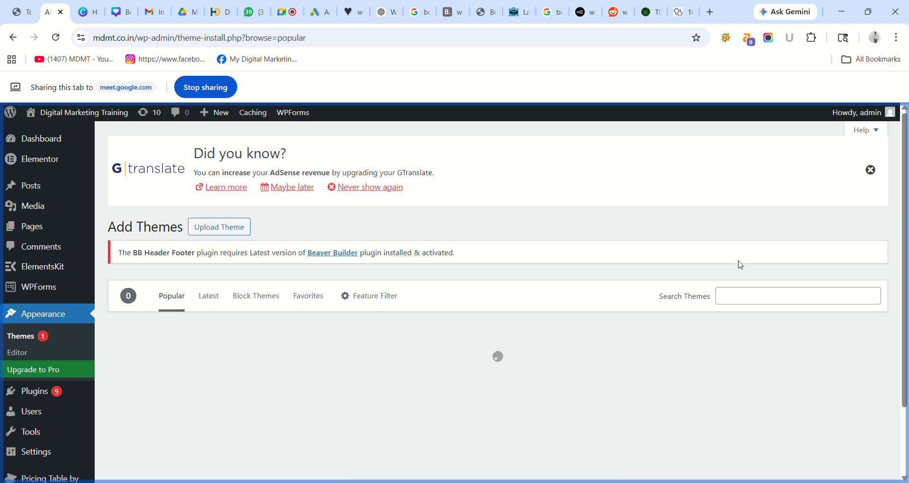
- Search themes for 'Blog' and install Great Blog from the results
left_click(741, 303)
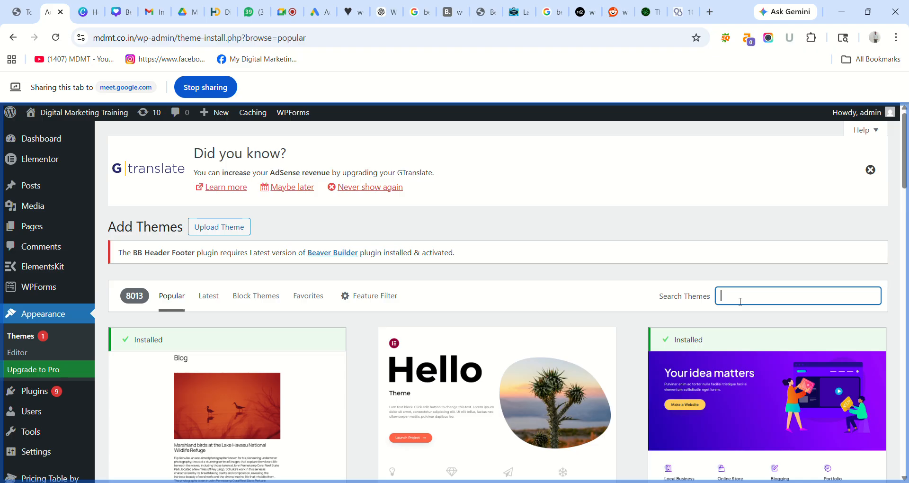
type("Blog")
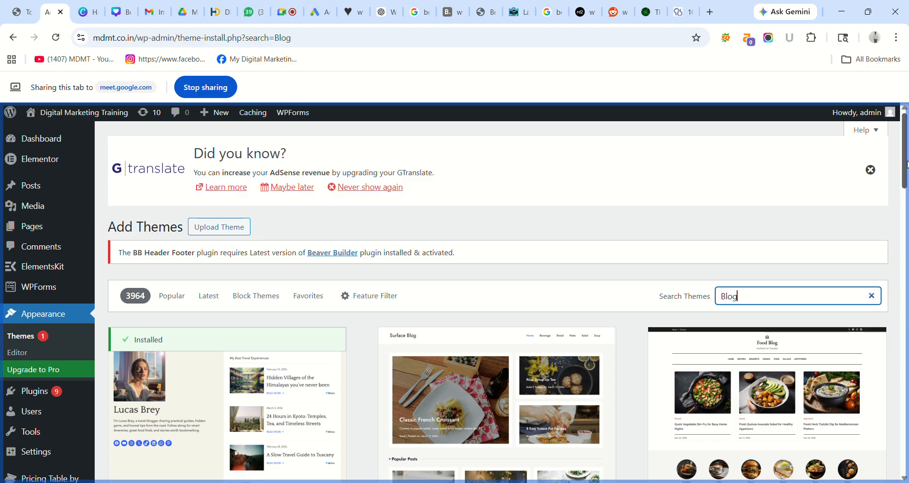
left_click_drag(905, 164, 905, 188)
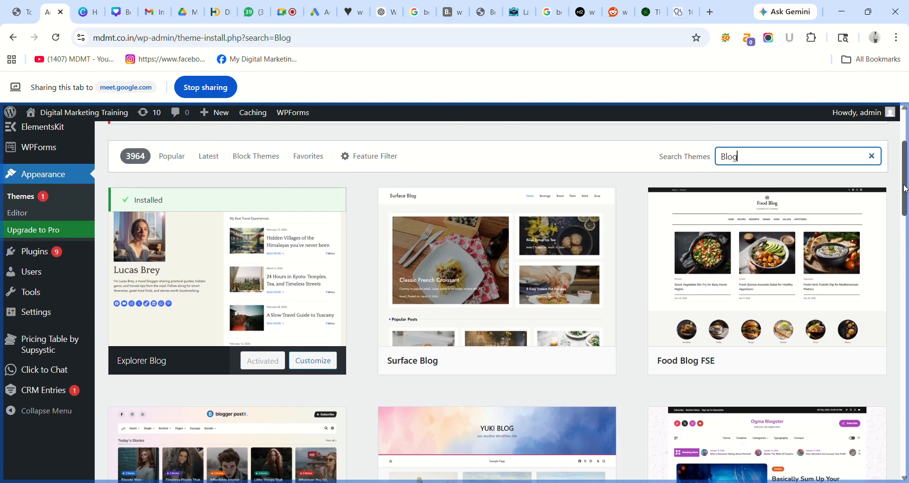
mouse_move(256, 301)
left_click_drag(904, 180, 907, 258)
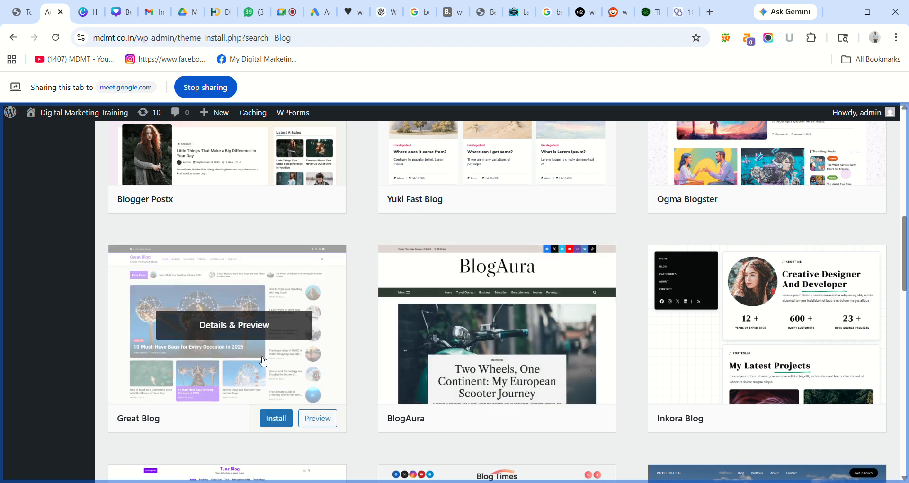
left_click(282, 424)
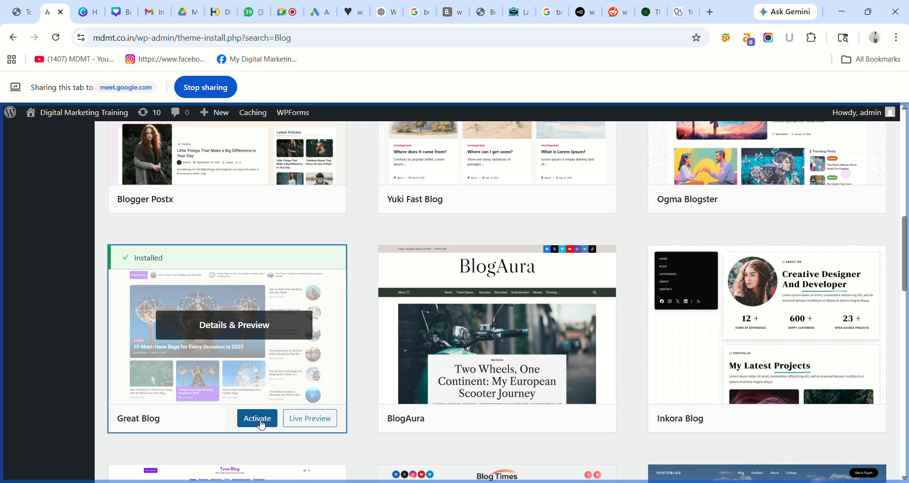
- Activate Great Blog and reload the sports influencers post to see its new design
left_click(261, 423)
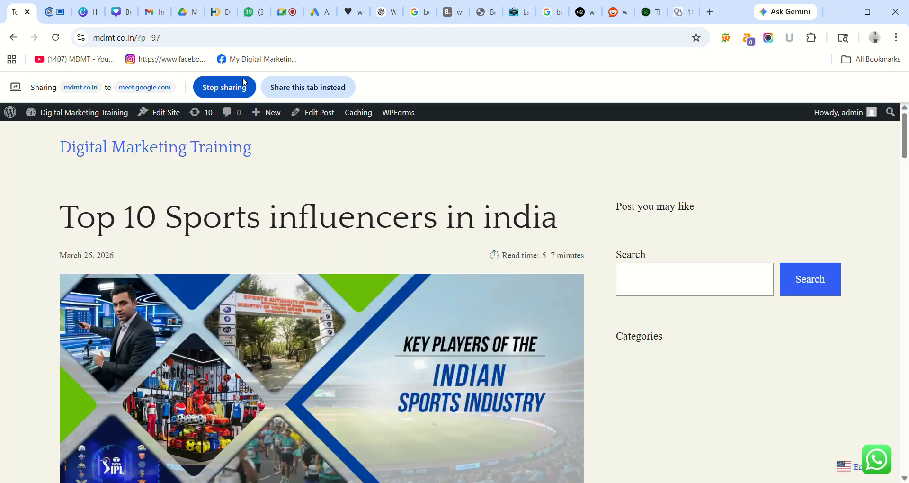
left_click(295, 96)
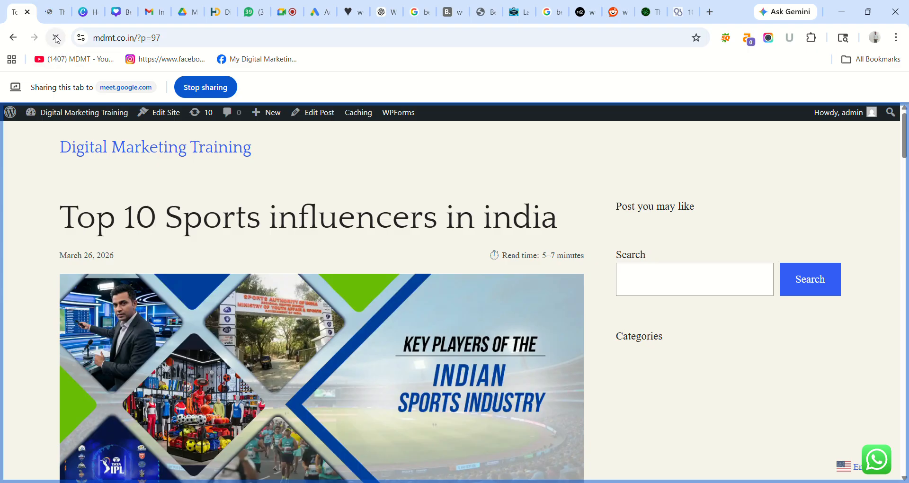
left_click(57, 40)
left_click(56, 12)
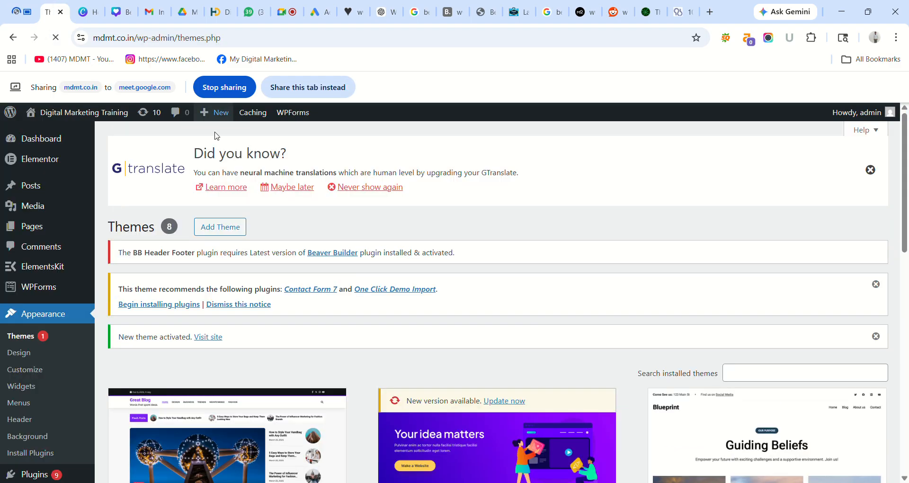
left_click(20, 14)
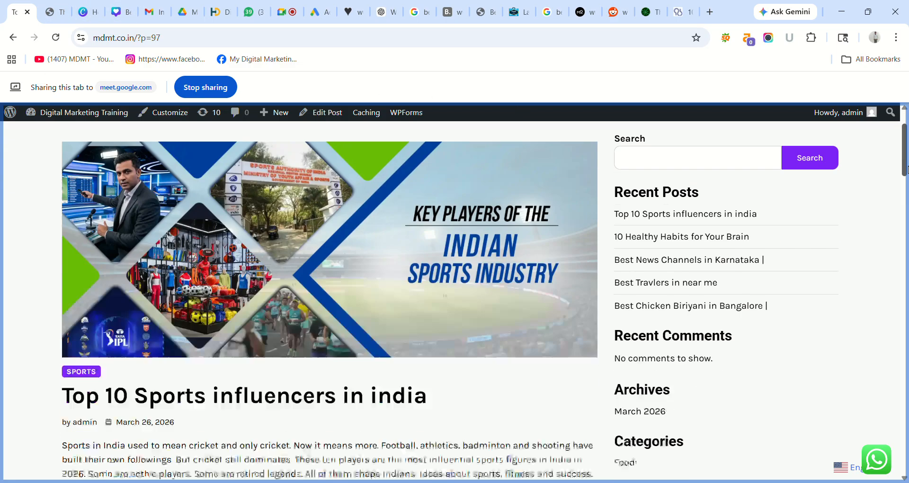
- Browse the Health, Sports and Travel category archives, then return to the Themes admin page
left_click_drag(904, 150, 905, 441)
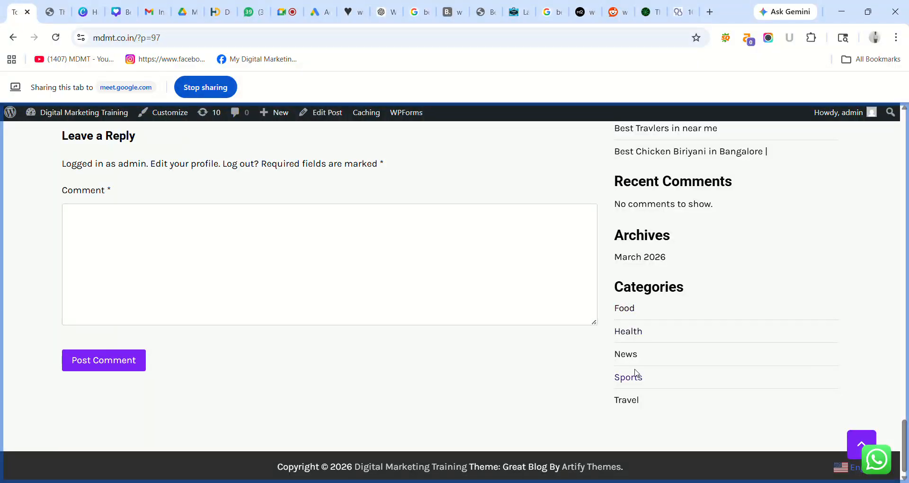
left_click(634, 400)
left_click(628, 331)
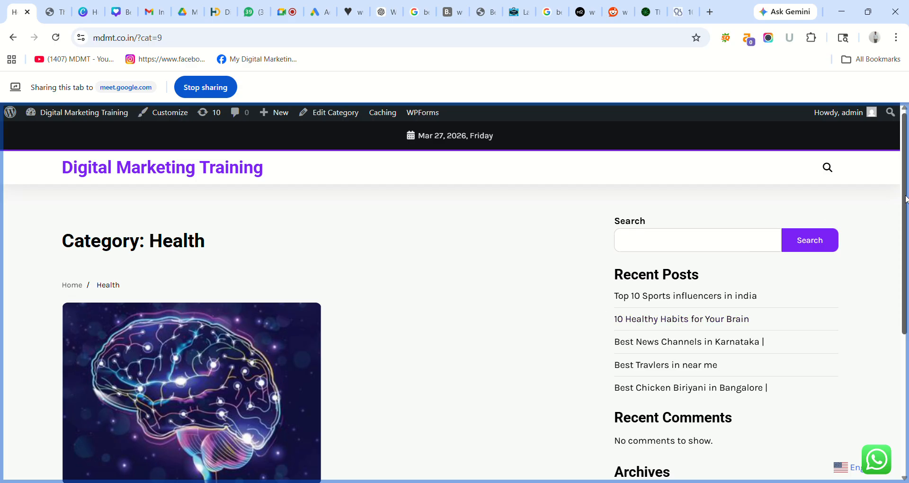
left_click_drag(906, 195, 907, 320)
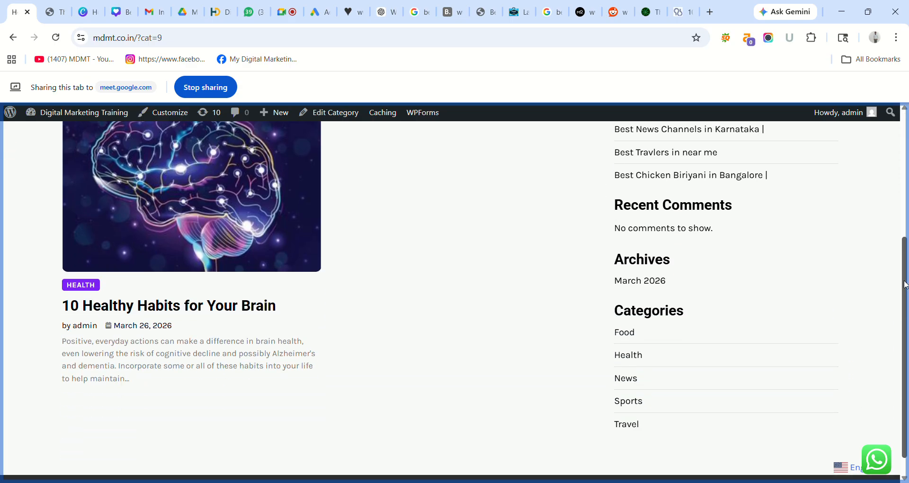
left_click_drag(905, 284, 907, 324)
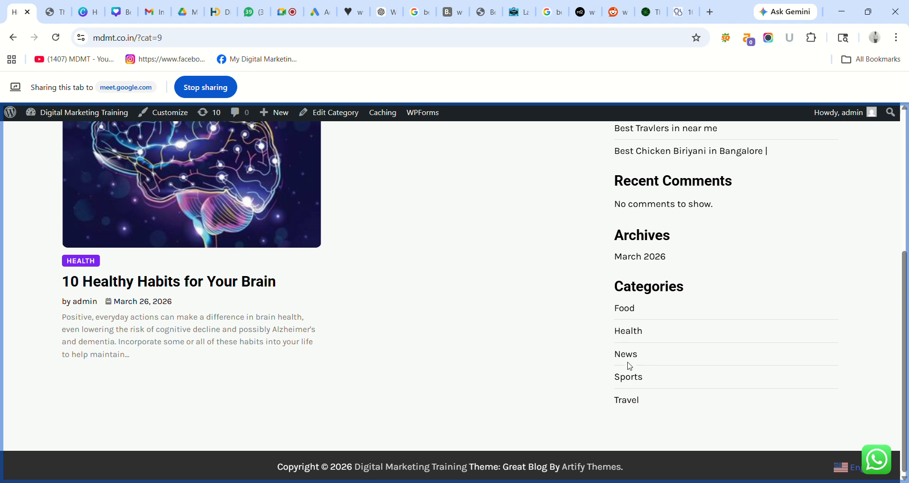
left_click(632, 379)
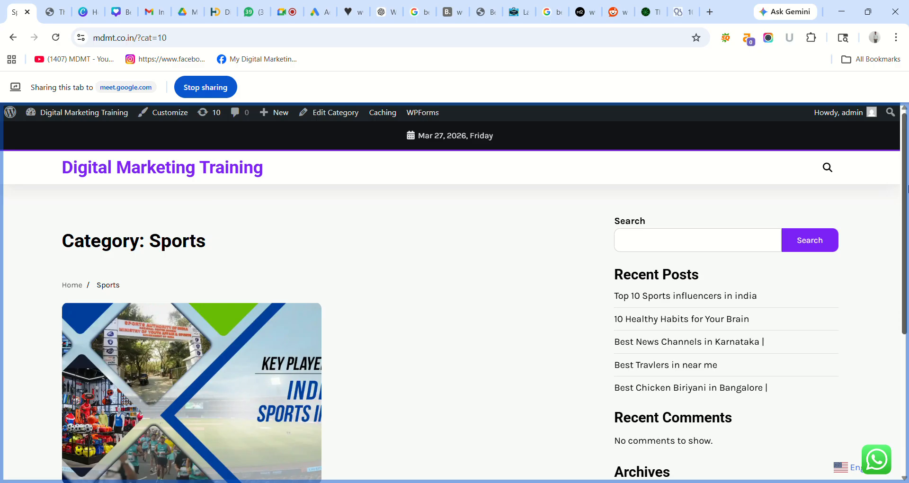
left_click_drag(906, 189, 907, 285)
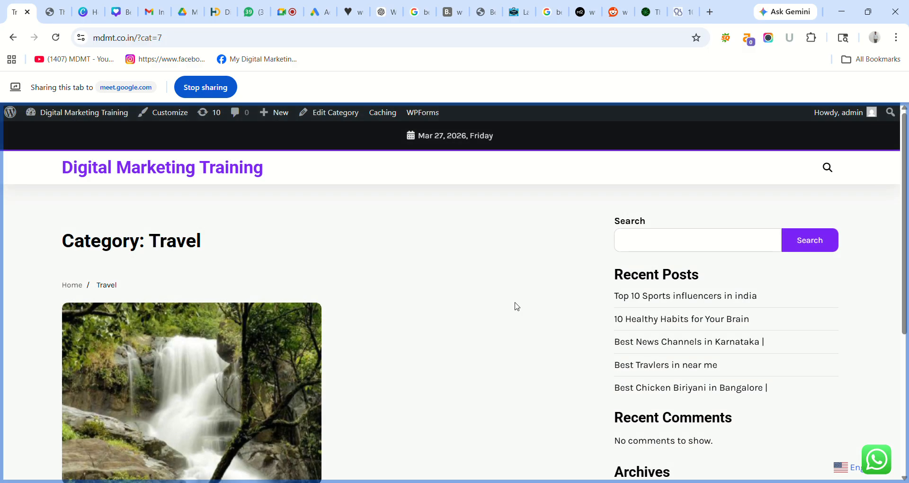
left_click_drag(907, 222, 906, 171)
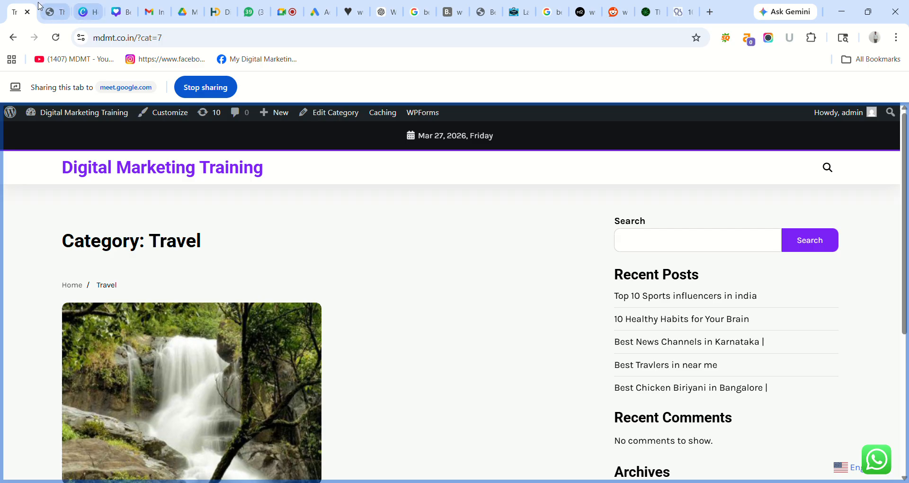
left_click(53, 12)
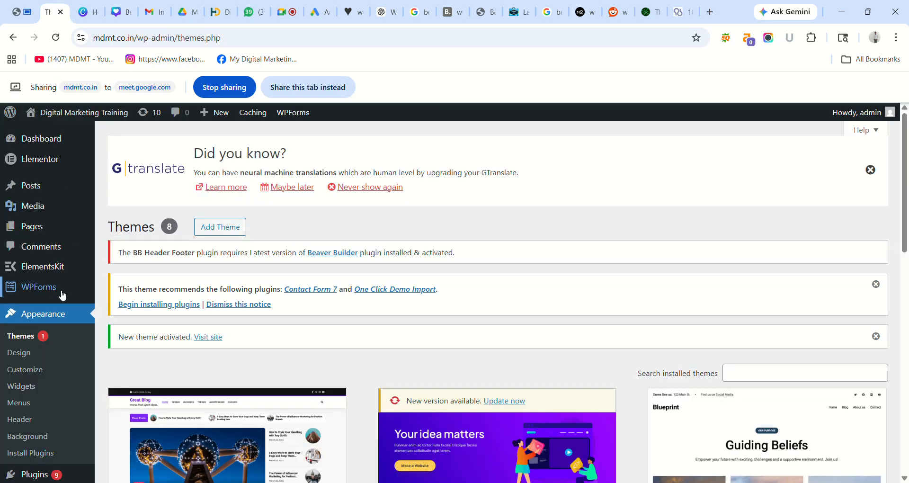
- Share the tab and open Homepage Settings in the Great Blog Customizer
left_click(307, 90)
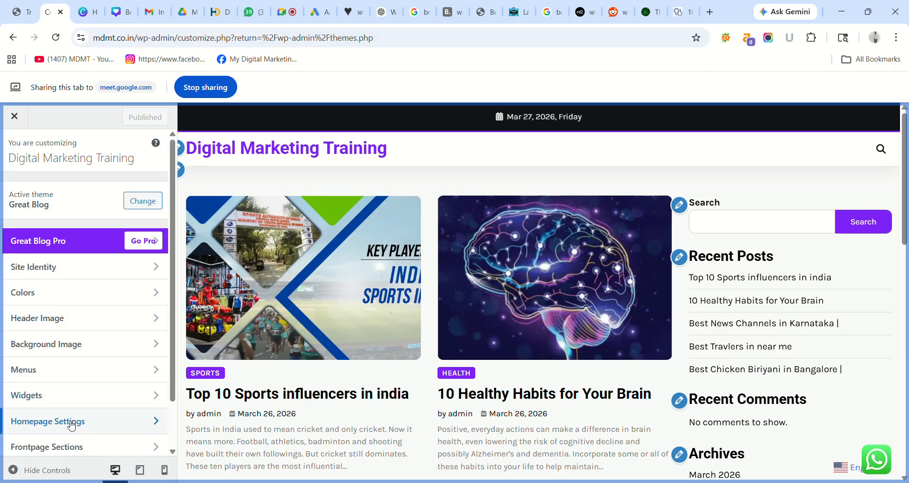
left_click(77, 423)
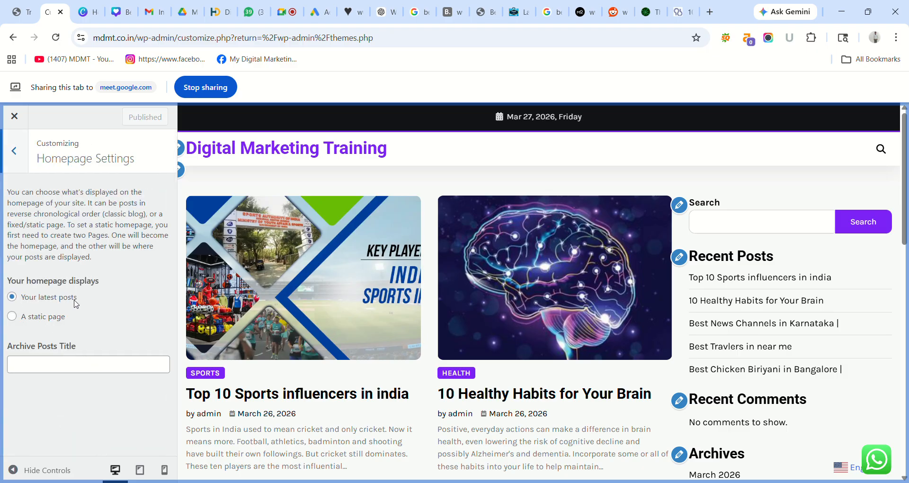
- Use a static homepage of HOME with Blog as posts page, and publish
left_click(13, 317)
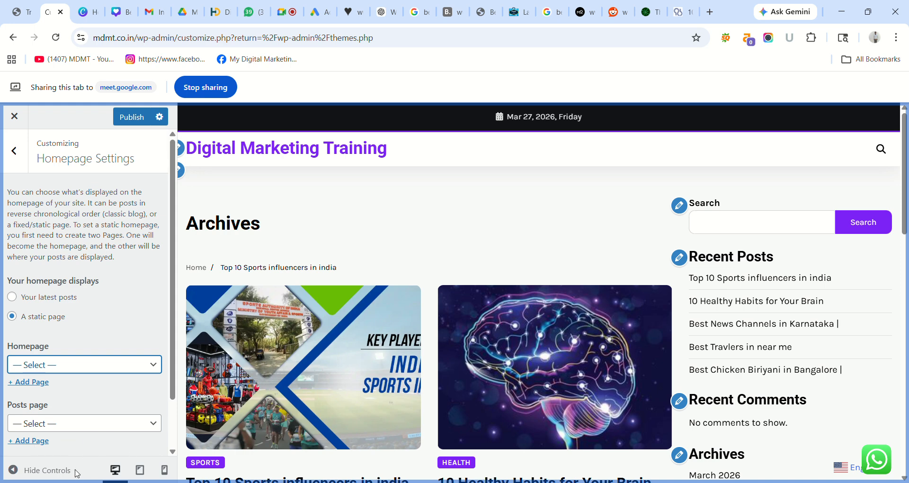
left_click(74, 449)
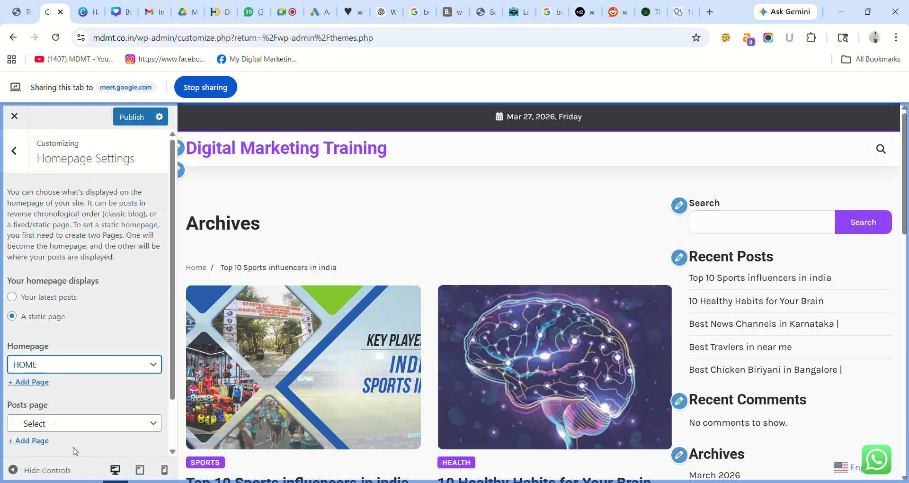
left_click(64, 425)
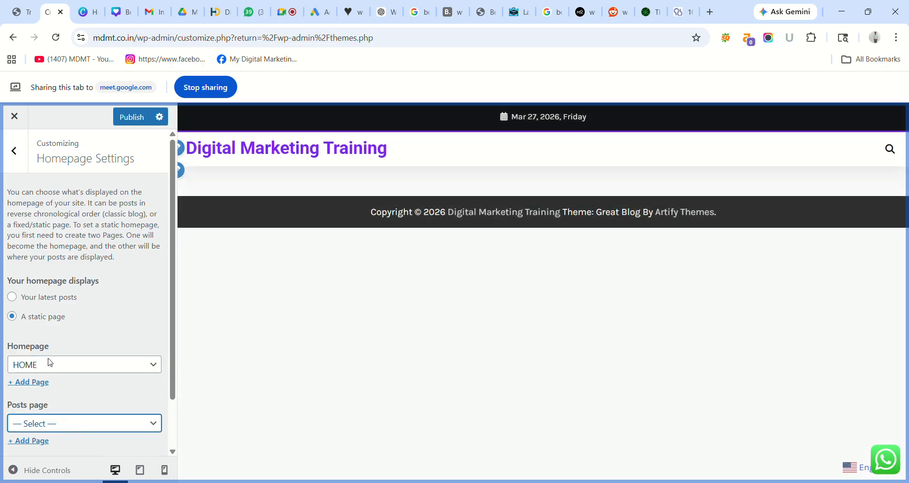
left_click(50, 362)
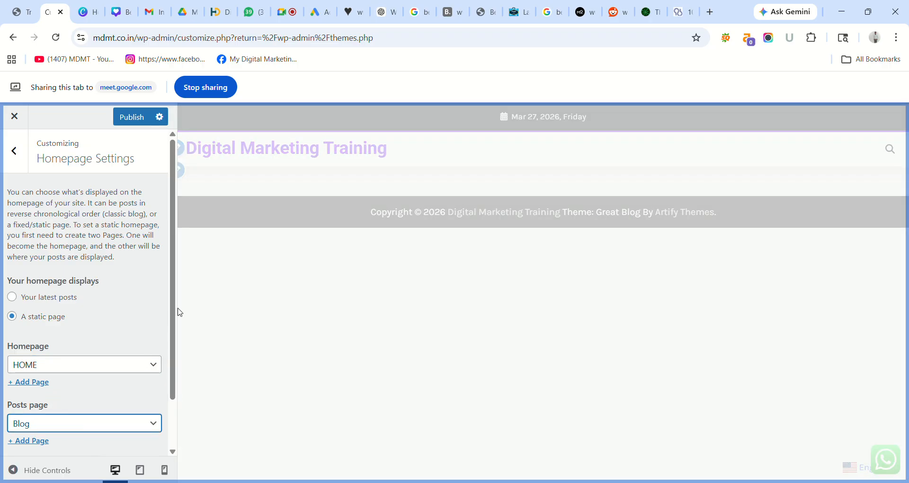
left_click_drag(173, 310, 172, 368)
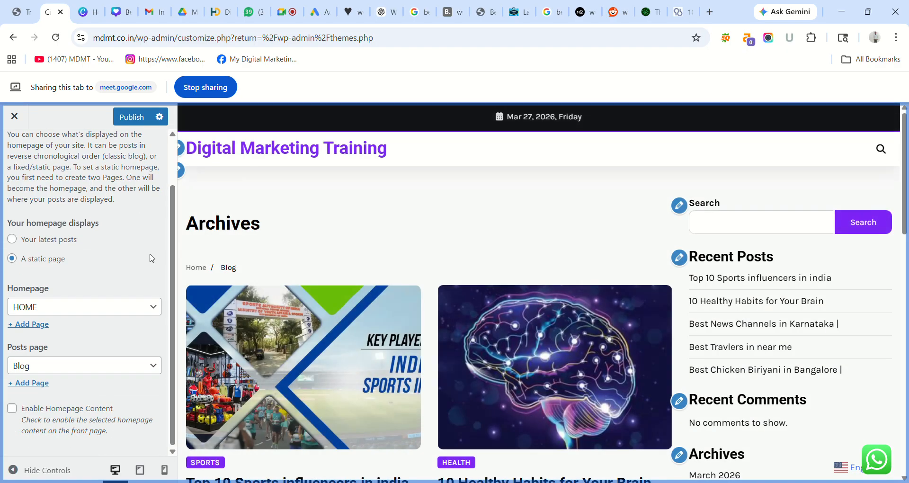
left_click(126, 119)
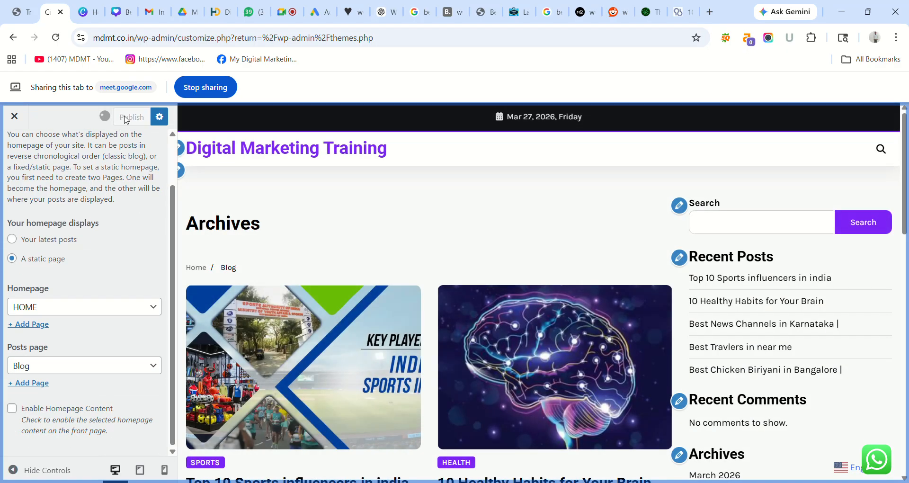
left_click(21, 12)
left_click(280, 87)
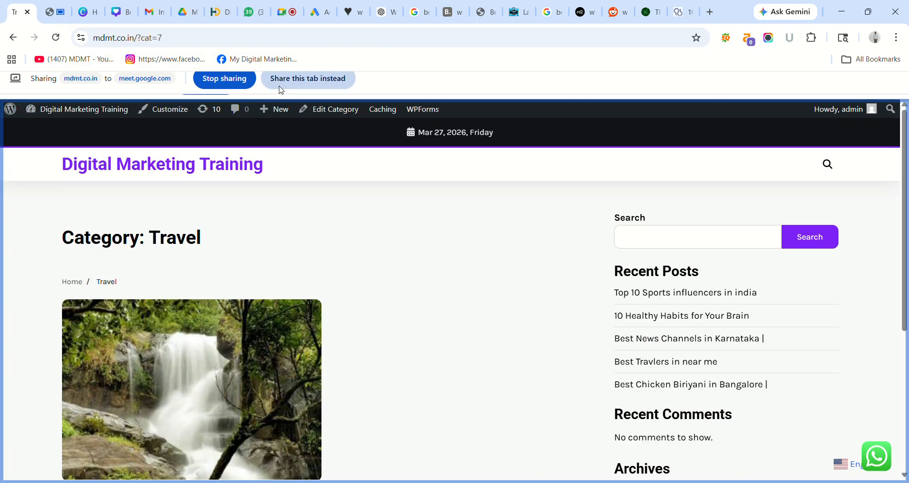
left_click(56, 37)
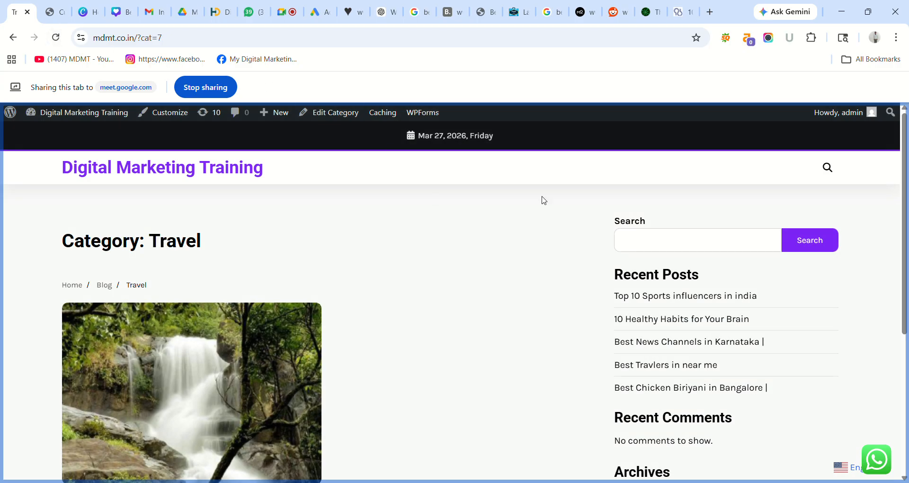
left_click_drag(900, 188, 770, 228)
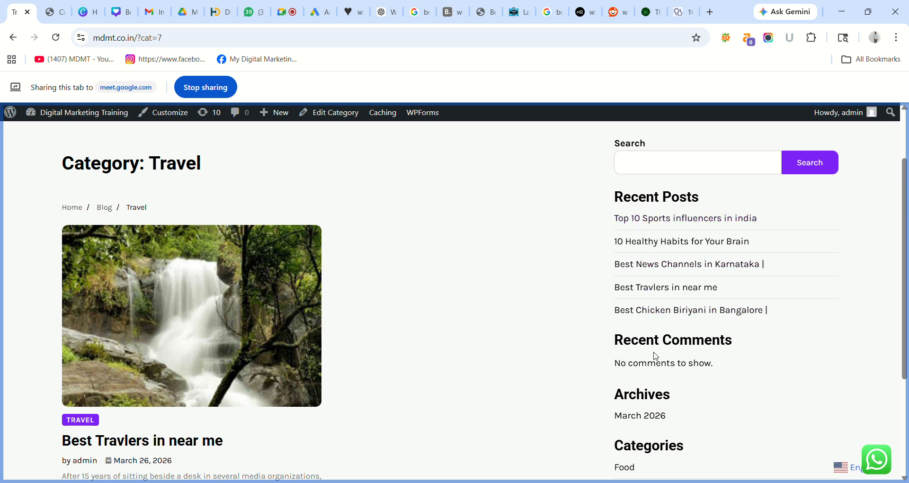
left_click_drag(903, 304, 903, 397)
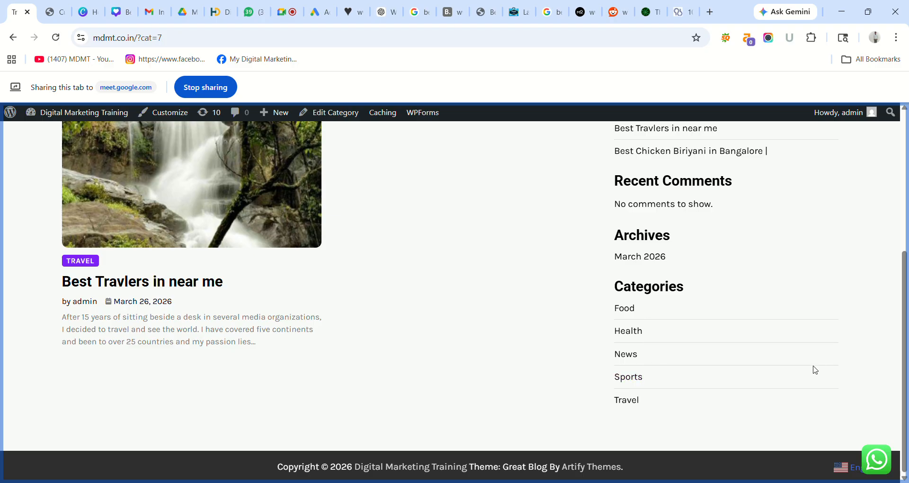
scroll(814, 369, "up", 5)
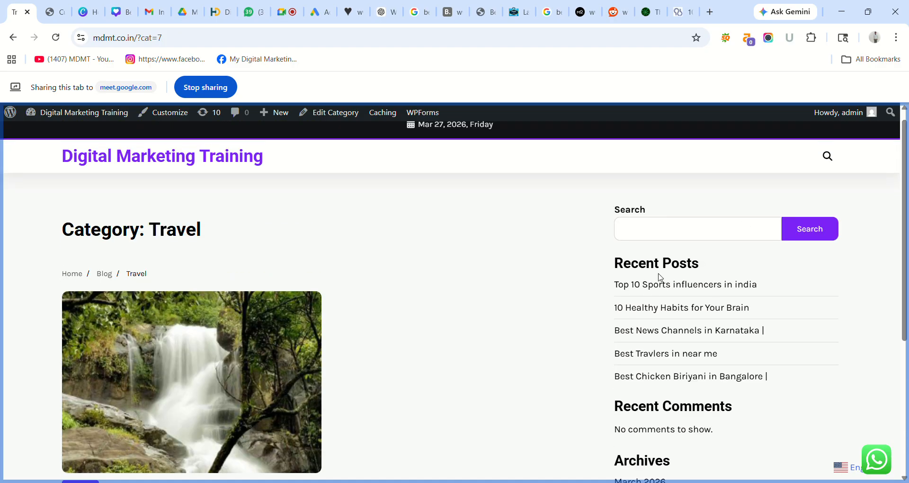
left_click(651, 335)
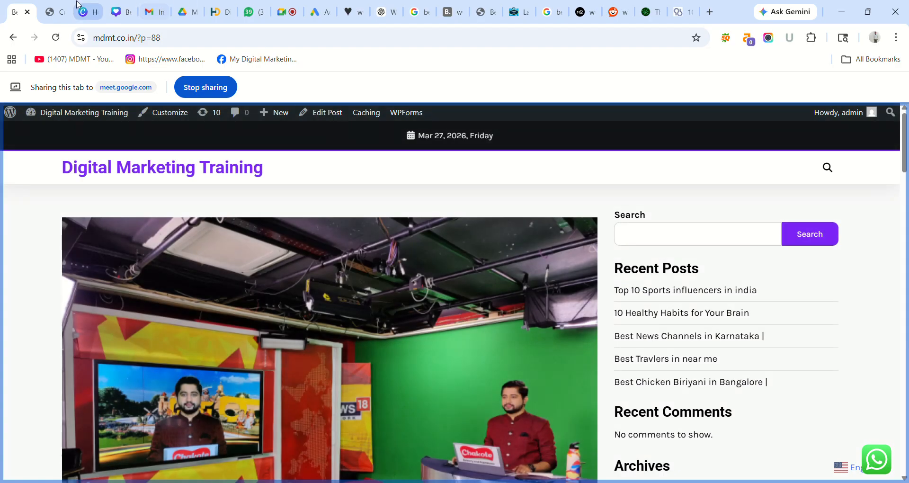
left_click(56, 7)
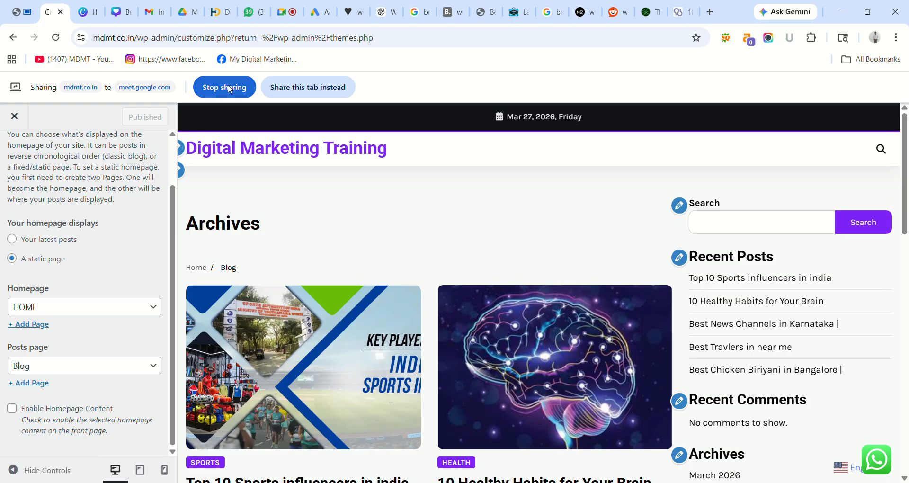
- Leave the Customizer, search for 'bl' among new themes, then install and activate Blogtimes
left_click(15, 119)
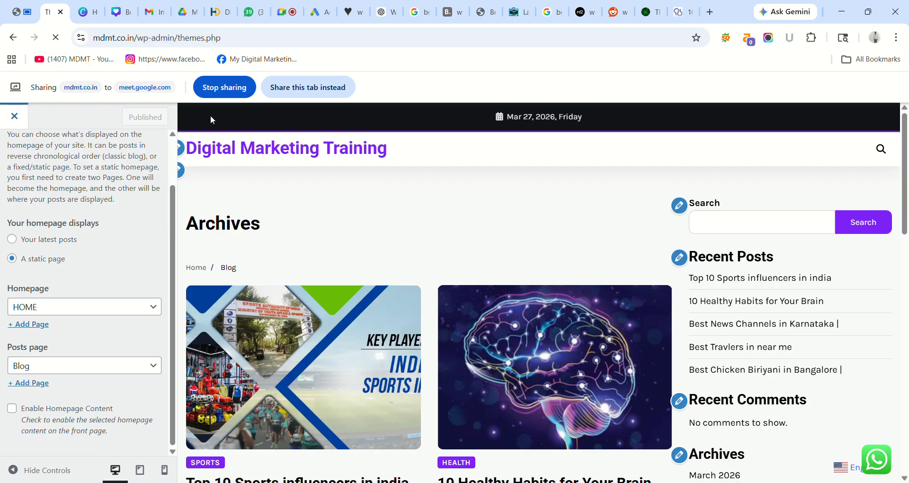
left_click(308, 86)
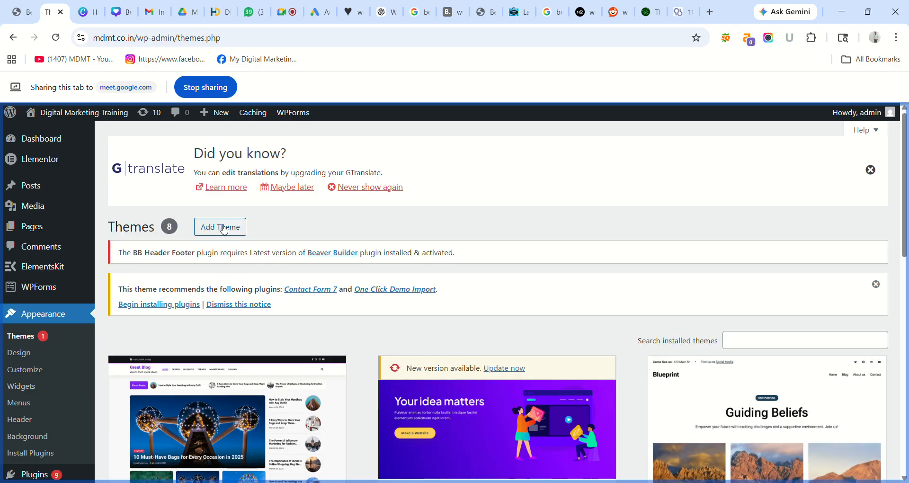
left_click(224, 229)
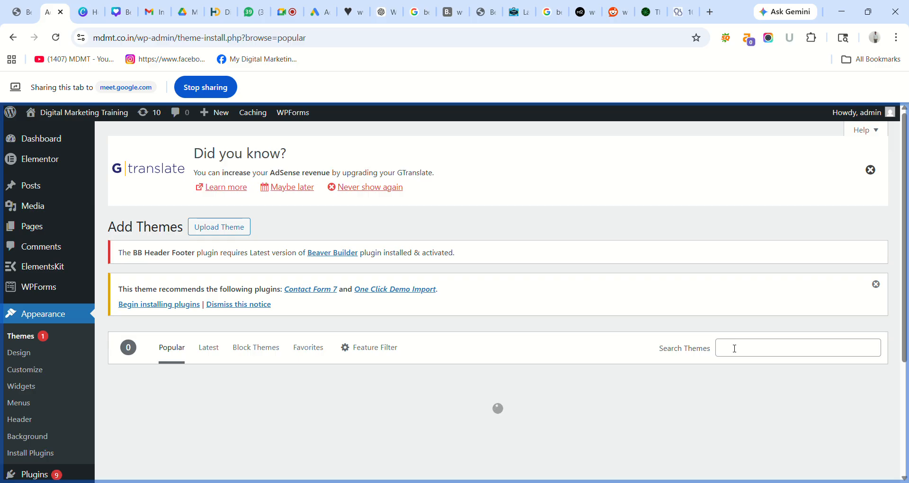
left_click(734, 348)
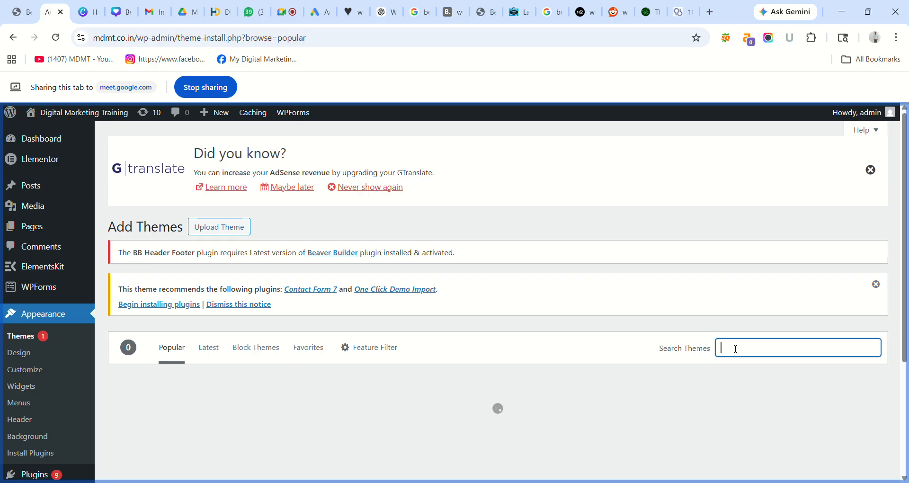
type("blog")
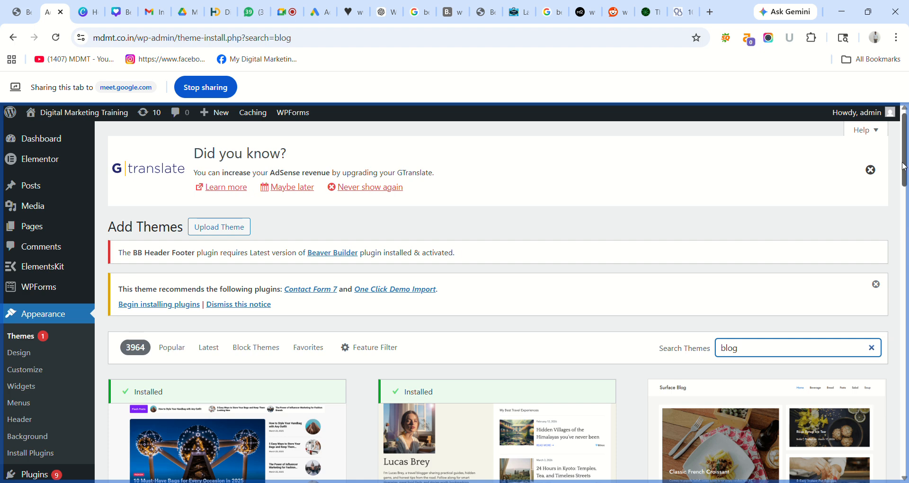
left_click_drag(904, 167, 907, 288)
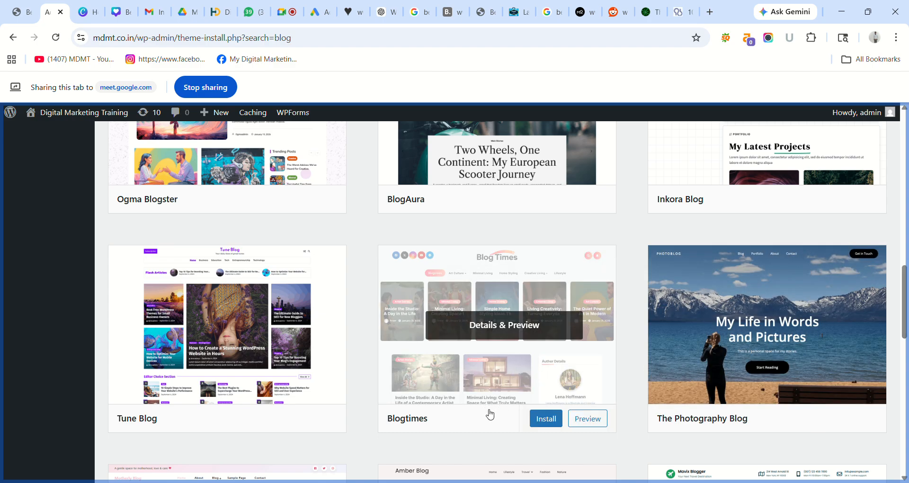
left_click(550, 421)
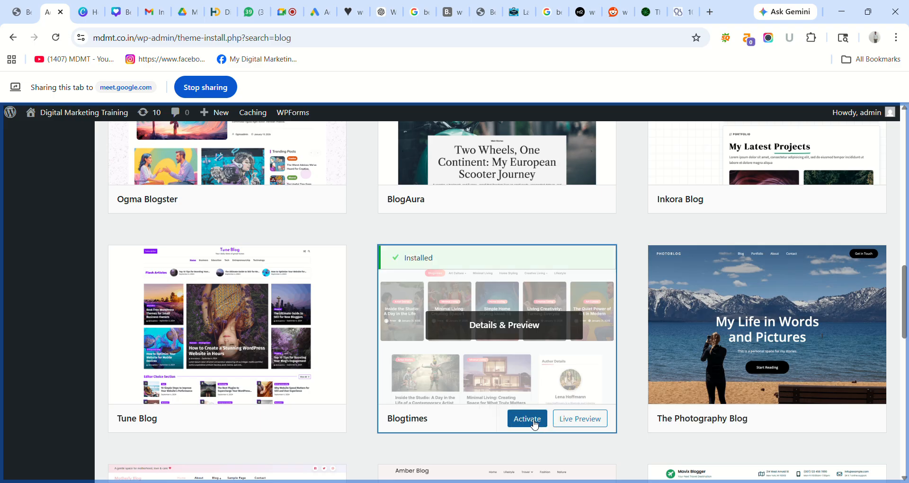
left_click(534, 424)
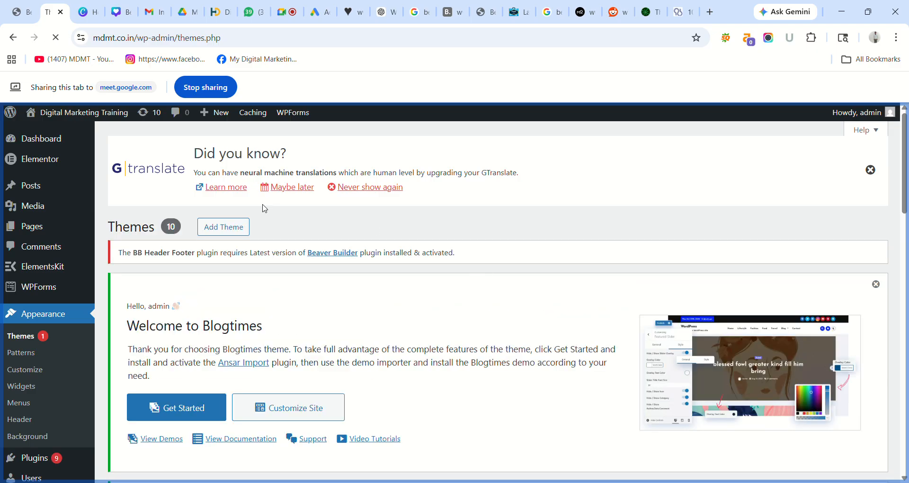
left_click(21, 12)
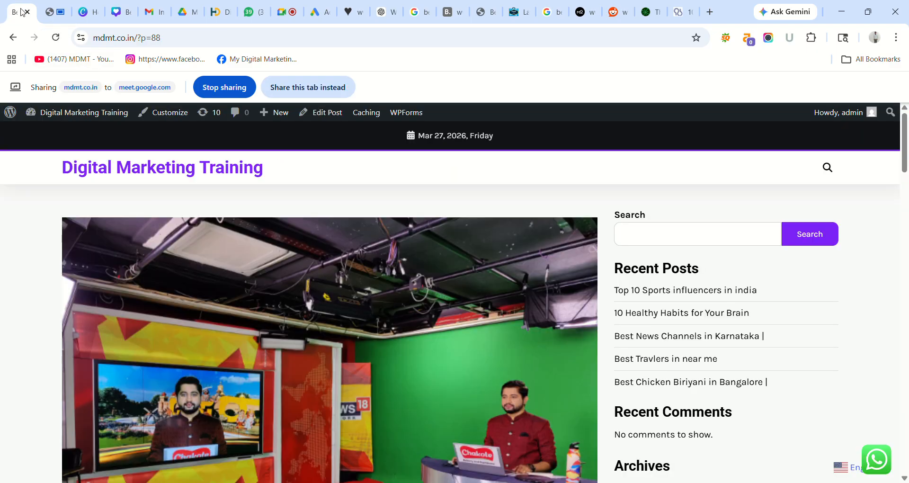
left_click(301, 90)
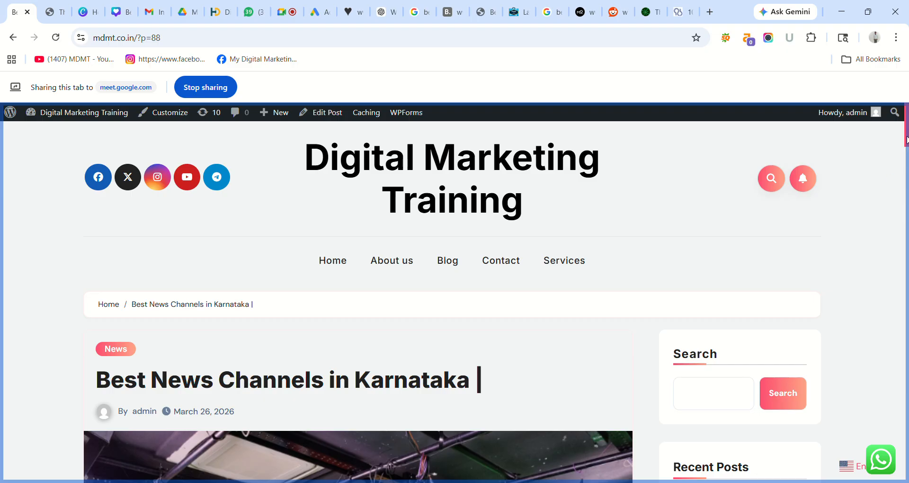
left_click_drag(906, 141, 907, 461)
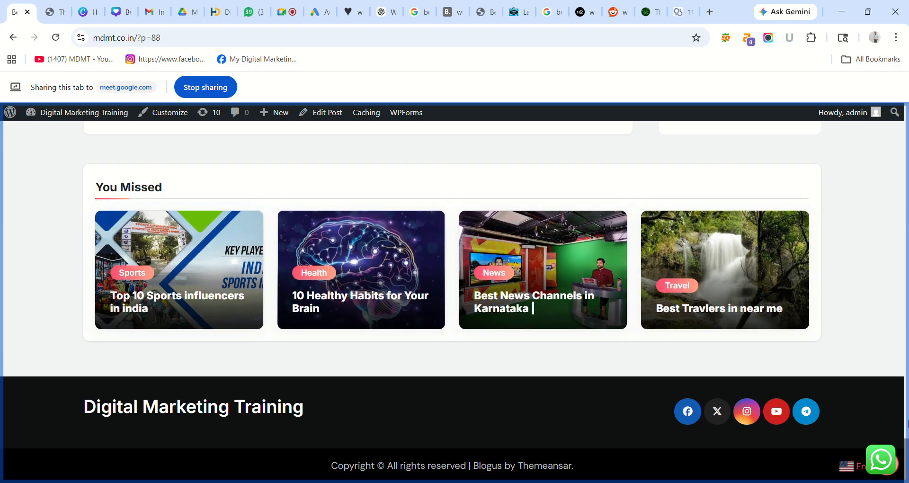
scroll(907, 422, "up", 9)
scroll(907, 425, "down", 3)
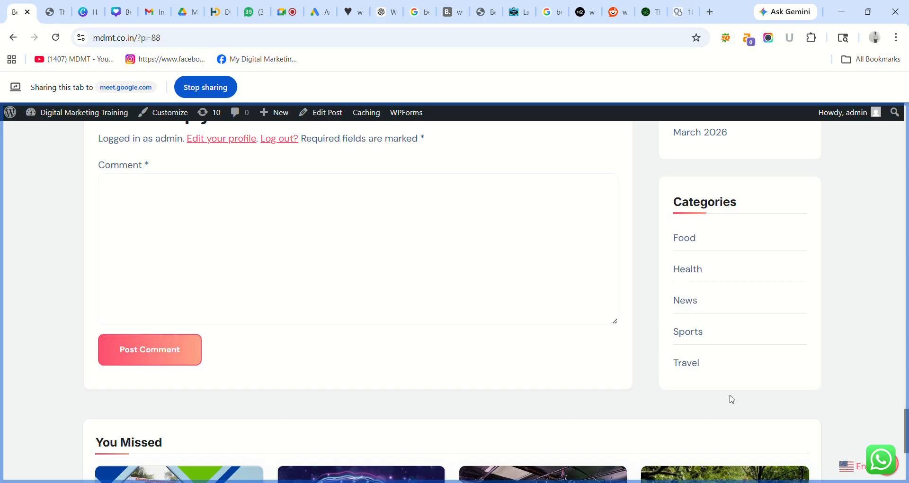
left_click_drag(905, 423, 892, 114)
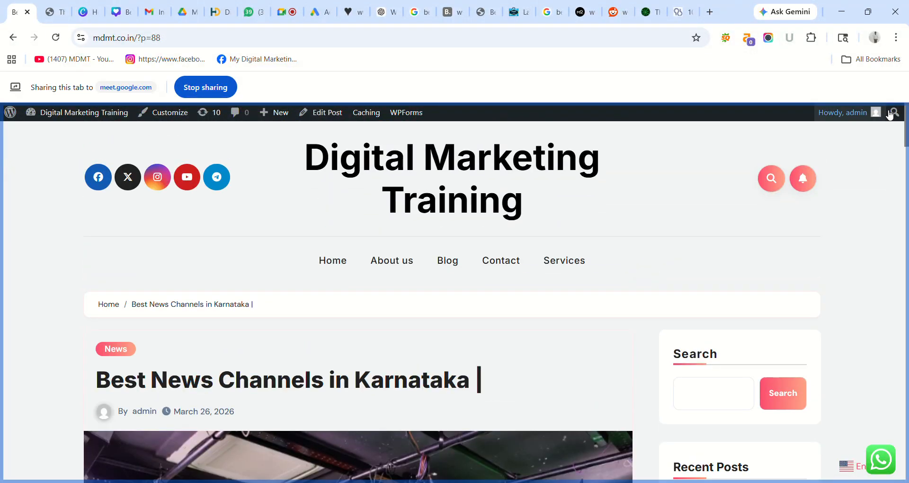
left_click(387, 266)
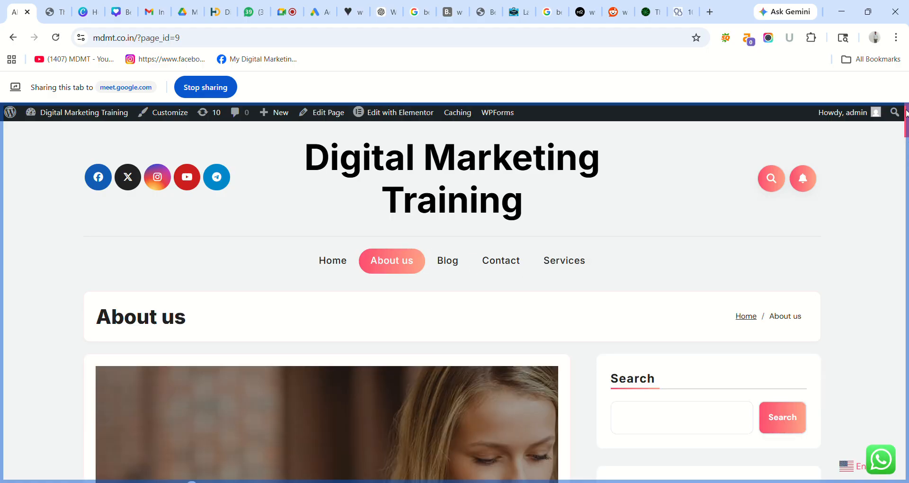
mouse_move(905, 116)
left_mouse_down()
mouse_move(905, 395)
mouse_move(906, 114)
left_mouse_up()
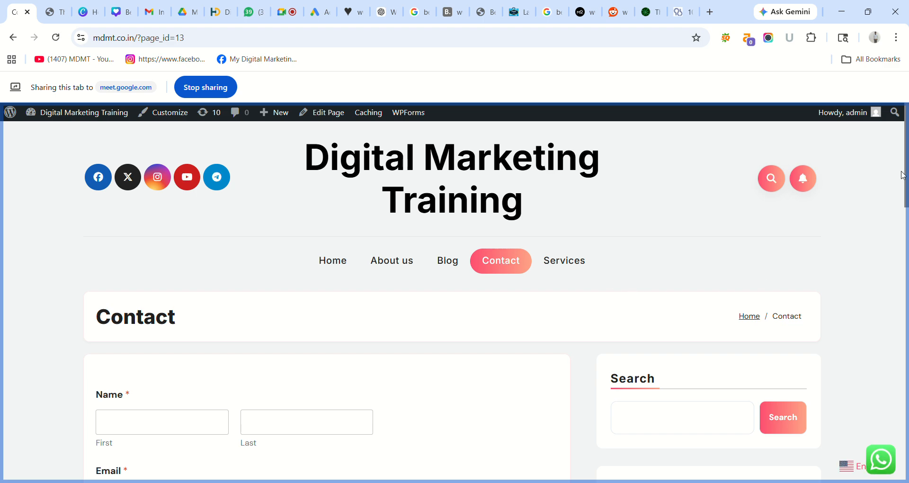
left_click_drag(903, 175, 901, 101)
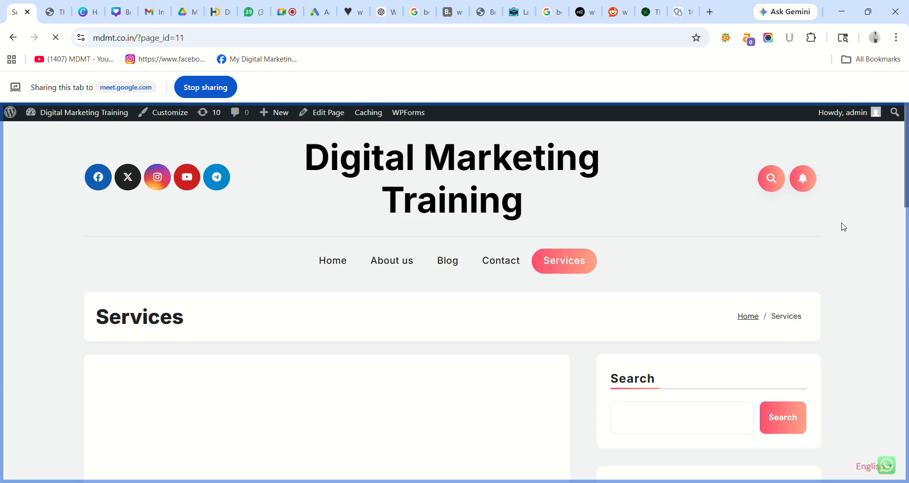
left_click_drag(906, 166, 907, 194)
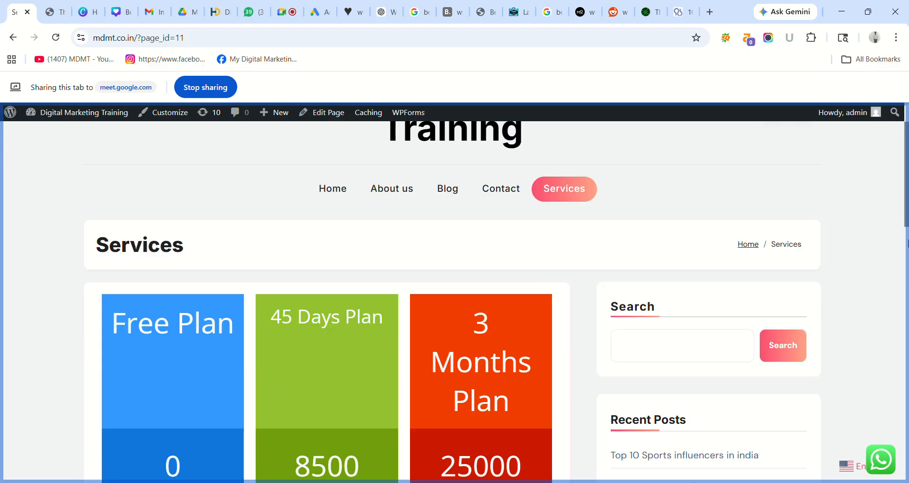
scroll(907, 246, "down", 5)
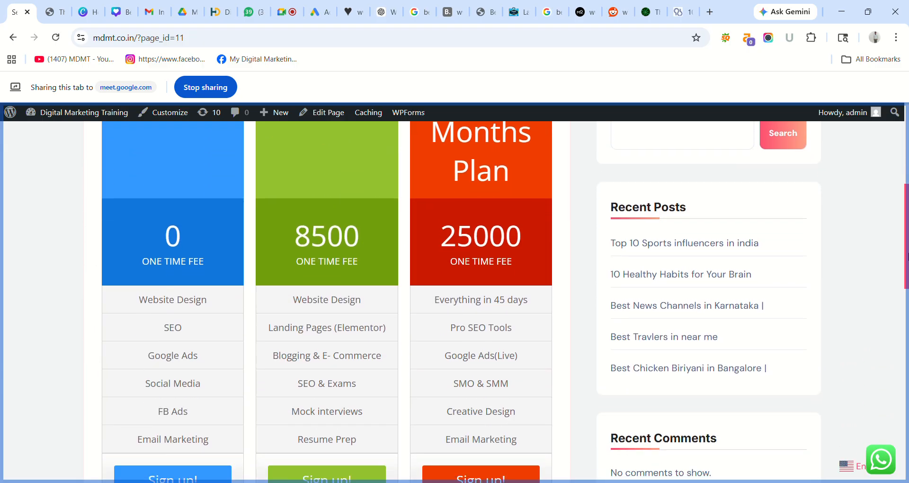
left_click_drag(906, 255, 904, 277)
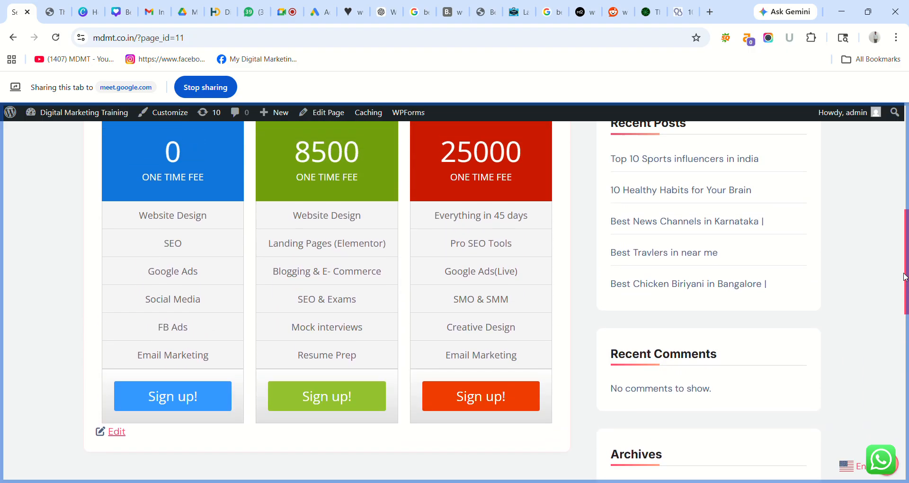
scroll(905, 277, "up", 10)
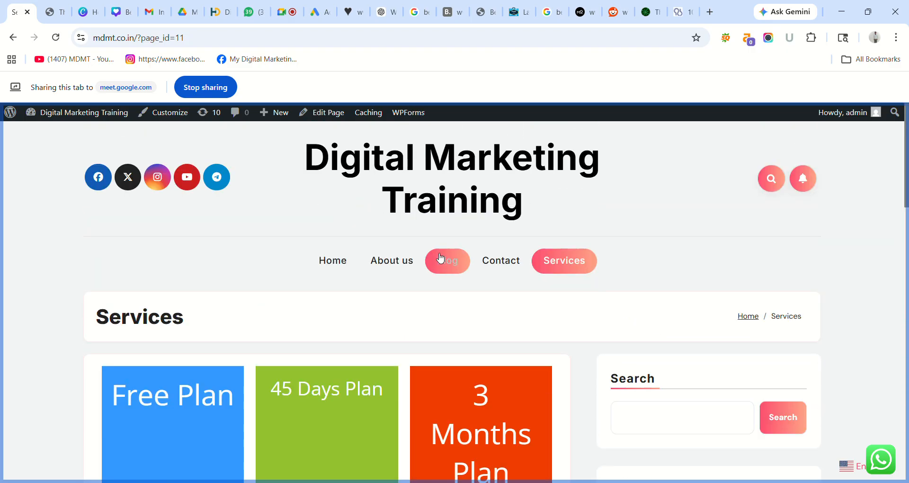
left_click(347, 267)
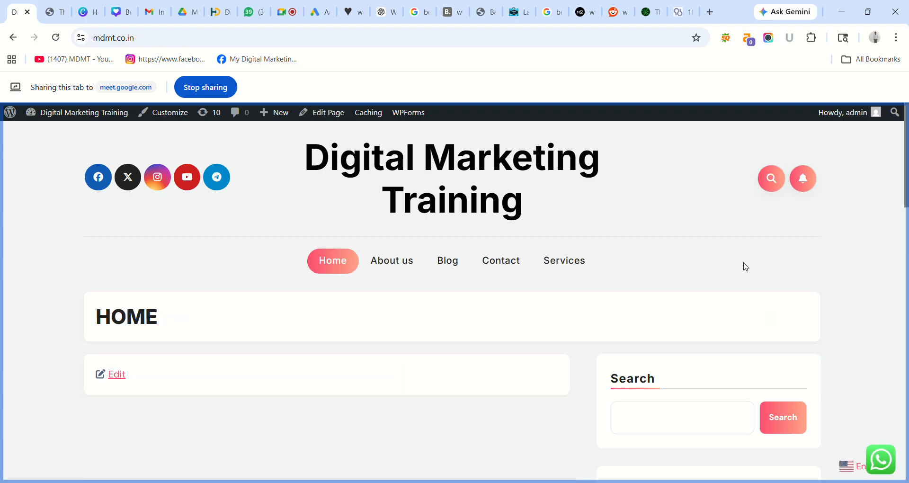
scroll(906, 211, "down", 2)
left_click_drag(906, 211, 903, 168)
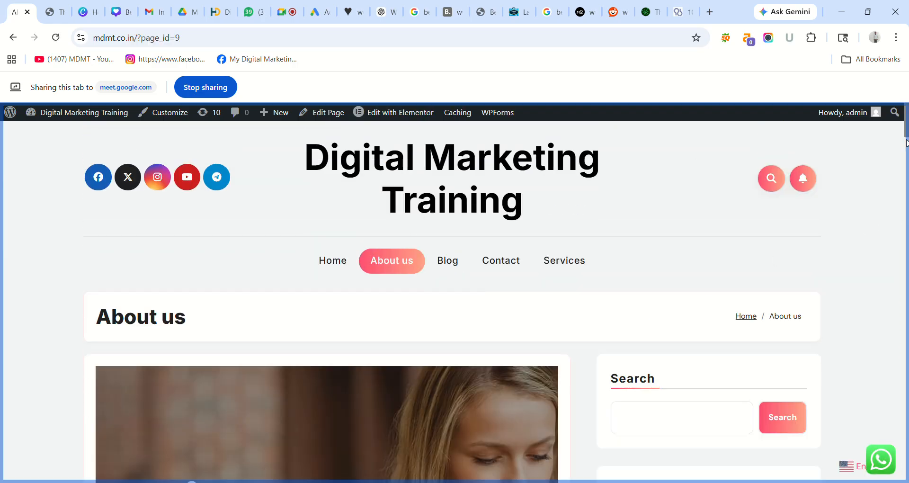
mouse_move(907, 131)
left_mouse_down()
mouse_move(907, 225)
mouse_move(908, 121)
left_mouse_up()
left_click(49, 13)
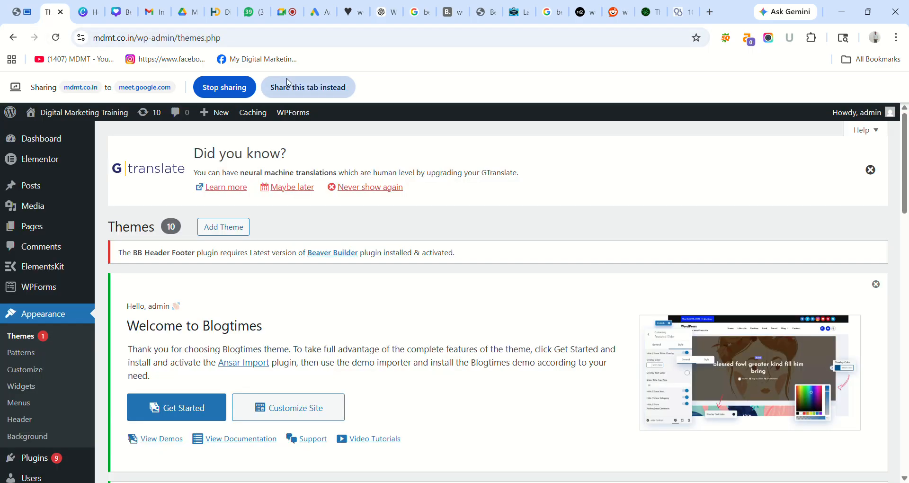
left_click(308, 87)
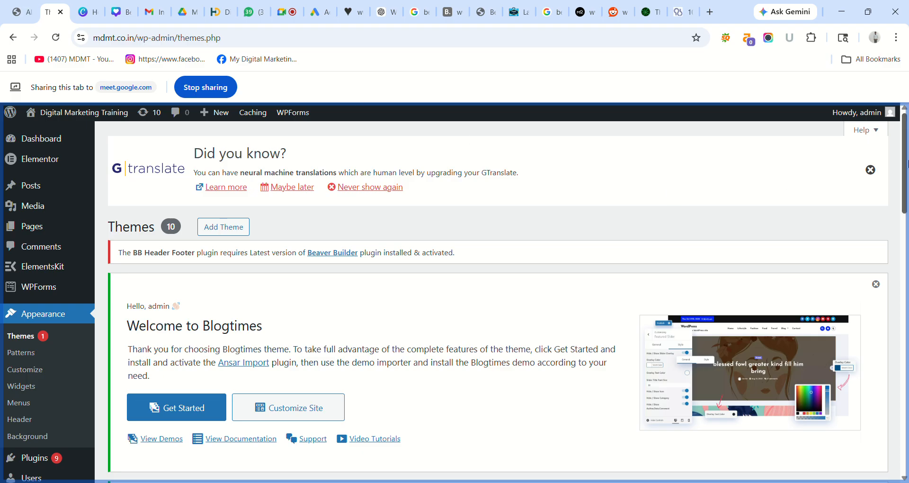
left_click_drag(906, 164, 906, 246)
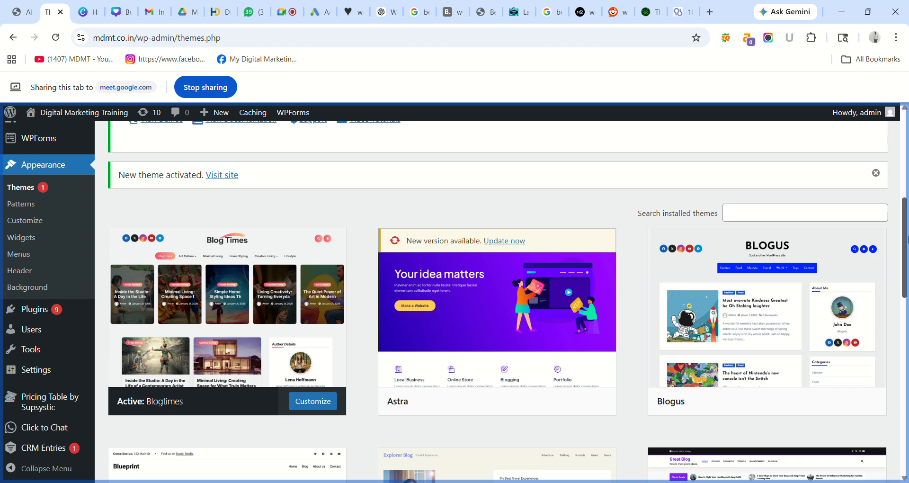
scroll(906, 239, "up", 7)
mouse_move(21, 197)
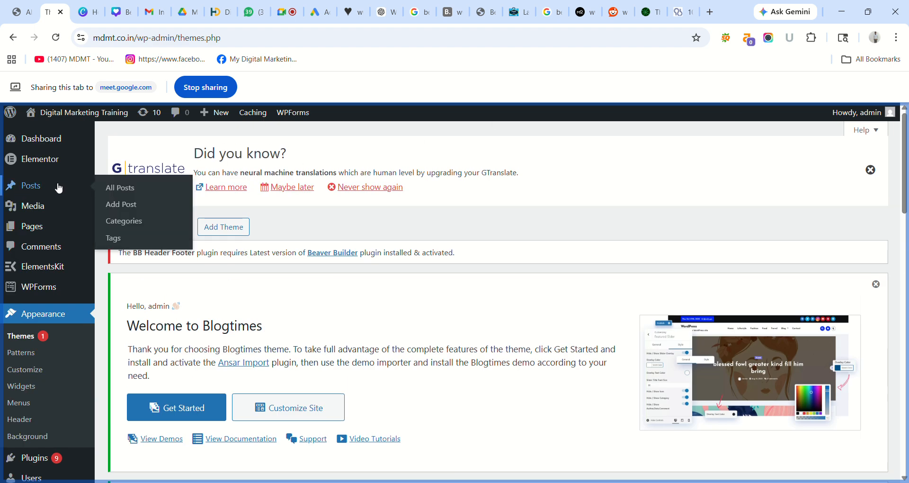
- Start a new blank post and open and close the block inserter twice, leaving a paragraph
left_click(126, 207)
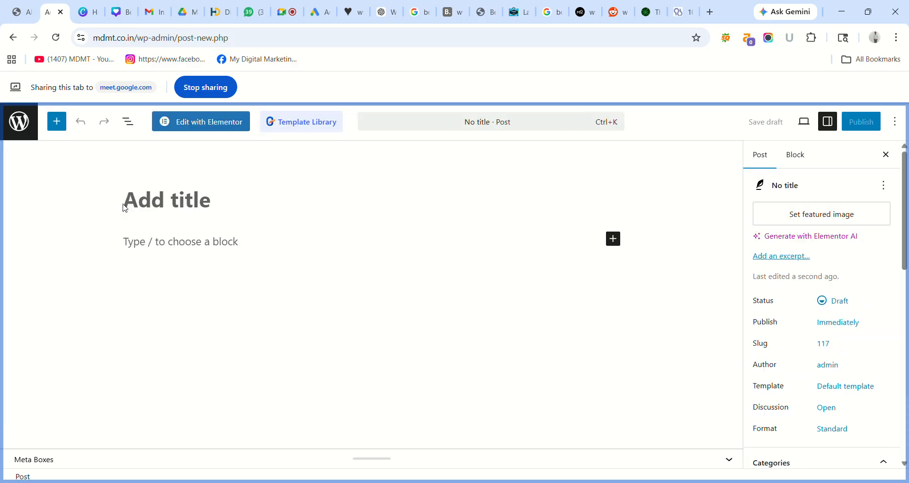
left_click(144, 204)
left_click(182, 207)
left_click(615, 243)
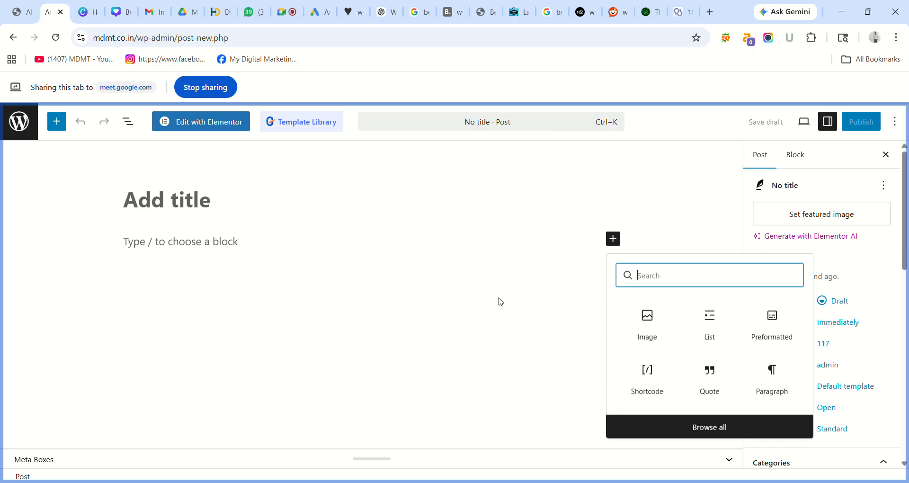
left_click(570, 261)
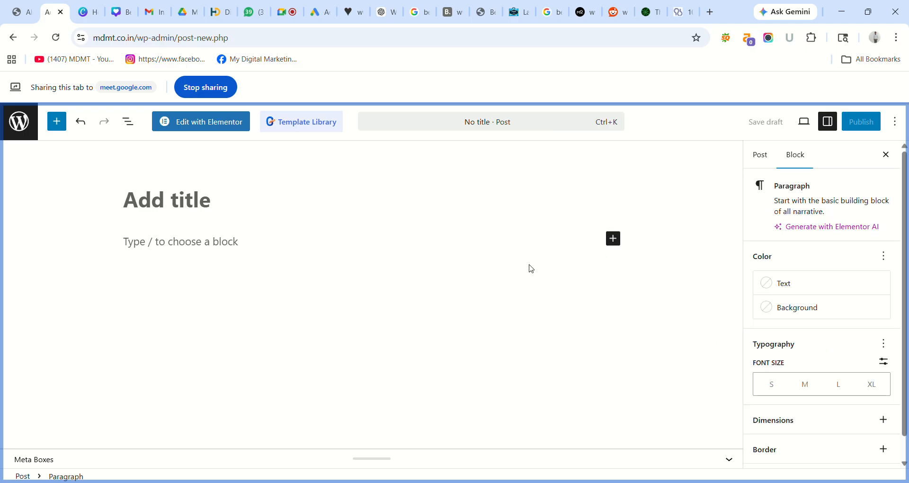
left_click(621, 239)
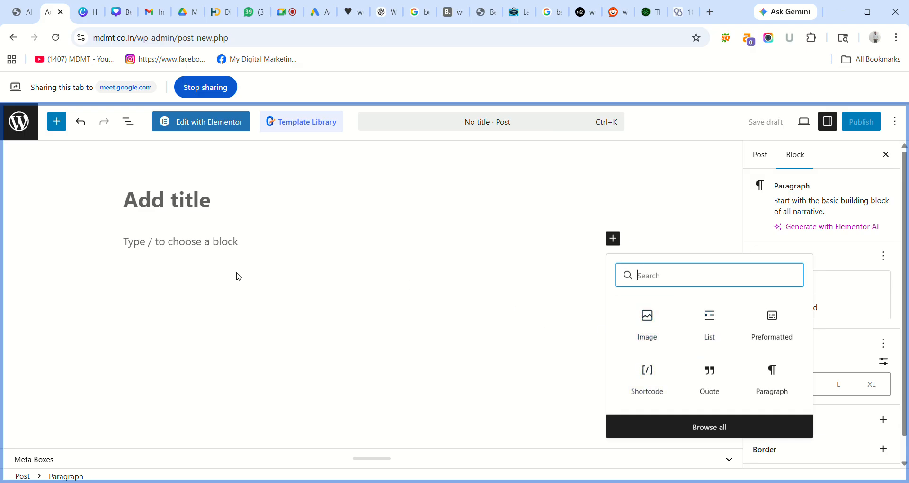
left_click(158, 243)
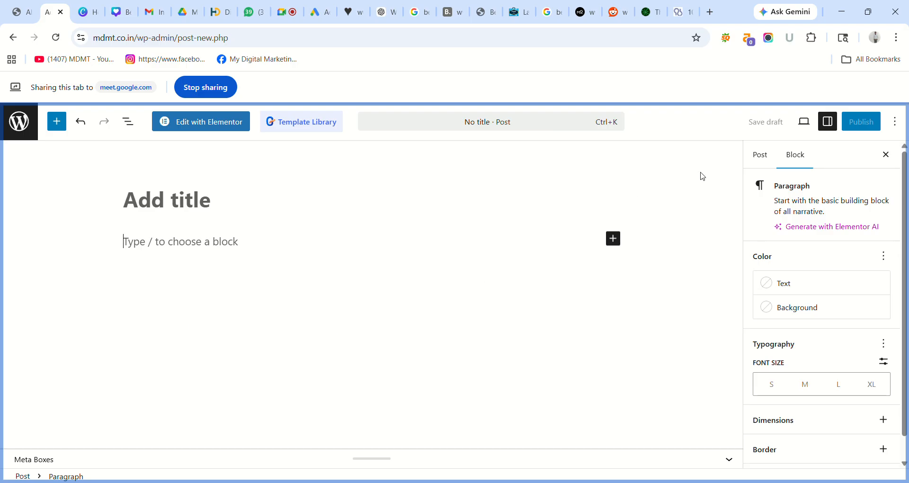
- View the whole-post settings, then exit the editor back to the admin
left_click(759, 155)
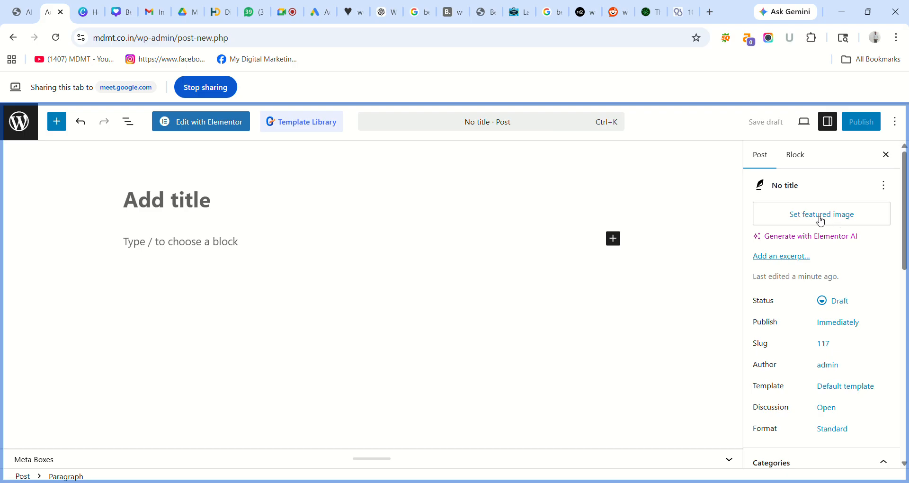
left_click_drag(905, 227, 906, 326)
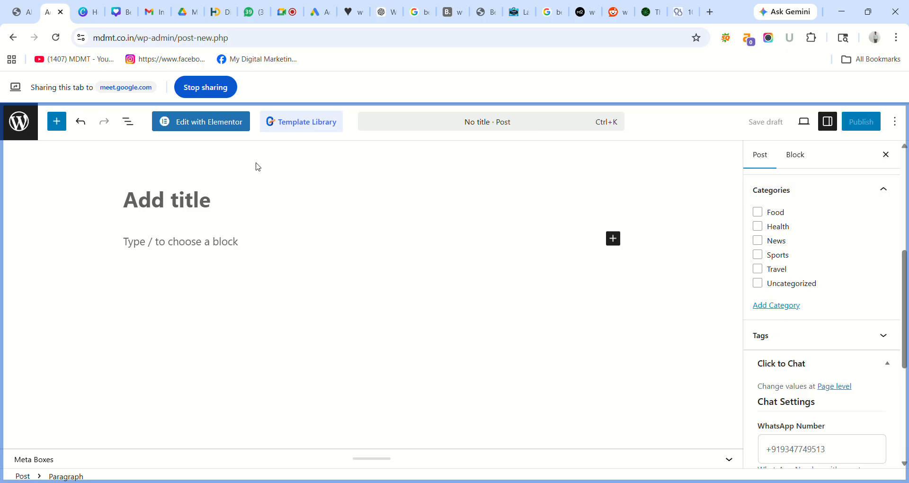
left_click(16, 120)
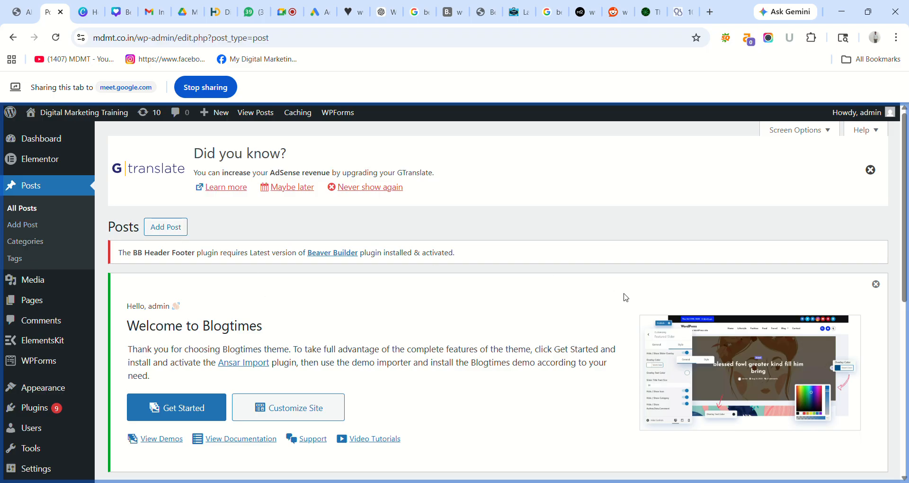
- Go to the Themes admin page
left_click_drag(905, 238, 907, 415)
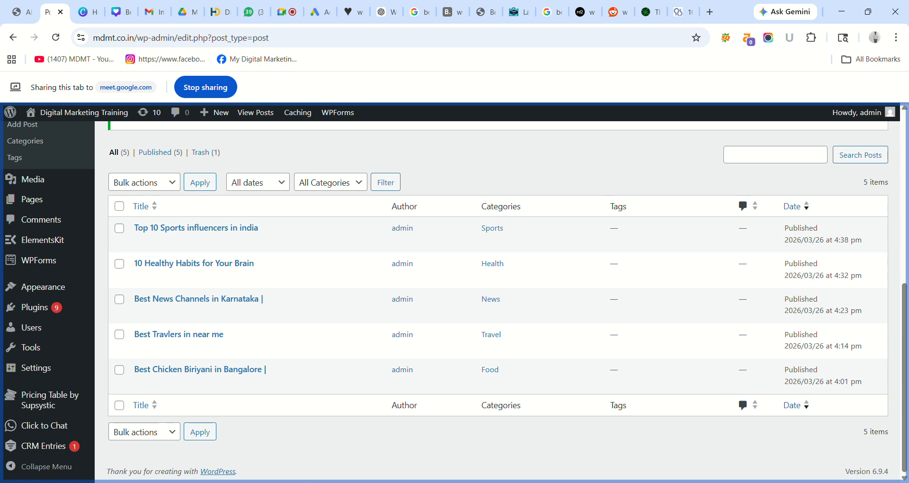
mouse_move(34, 291)
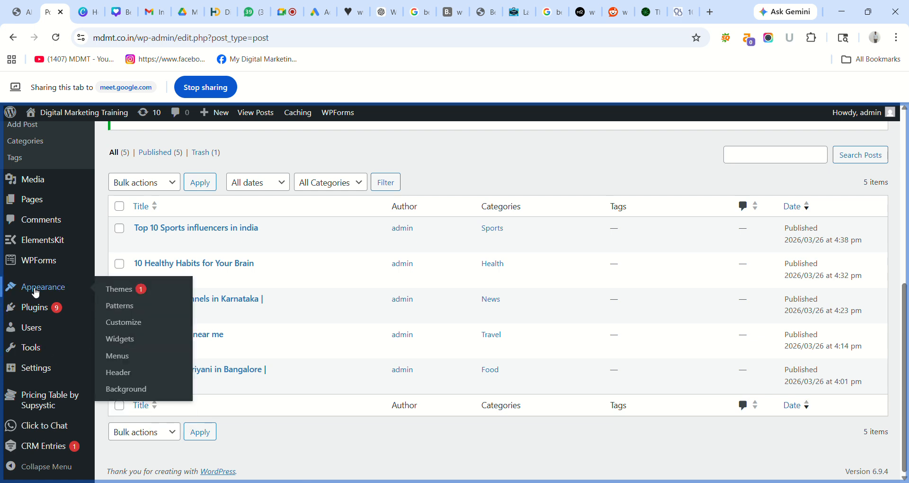
left_click(142, 288)
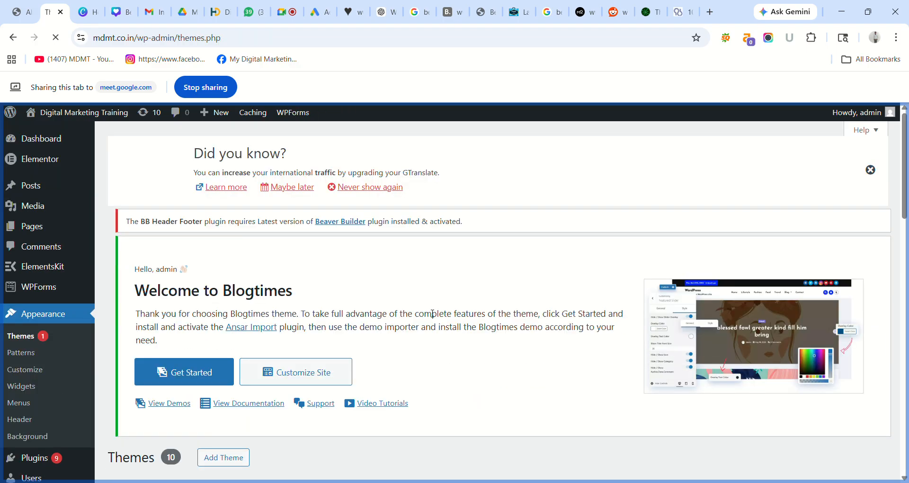
- Delete the Twenty Twenty-Three theme from its Theme Details and confirm
left_click_drag(904, 168, 906, 417)
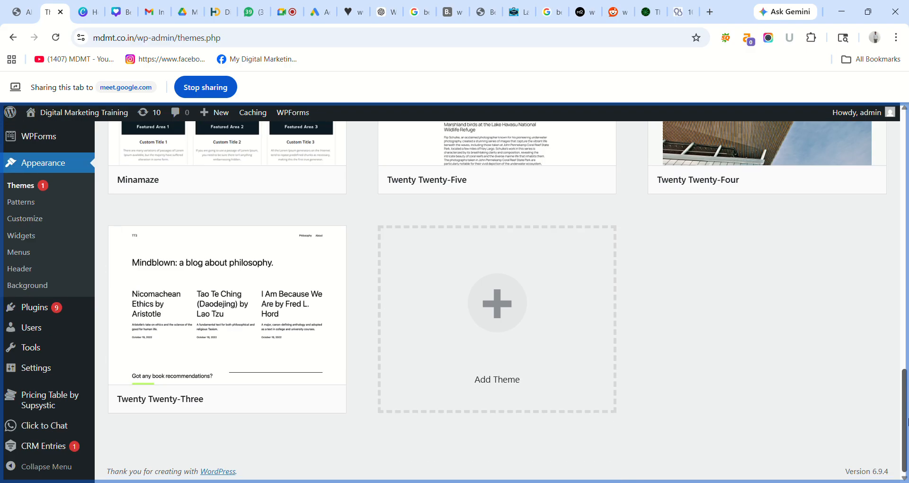
mouse_move(329, 403)
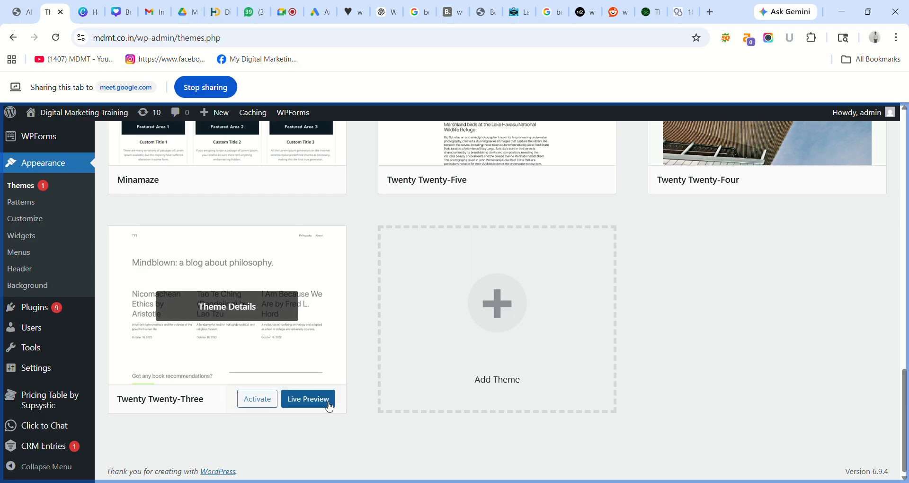
left_click(234, 308)
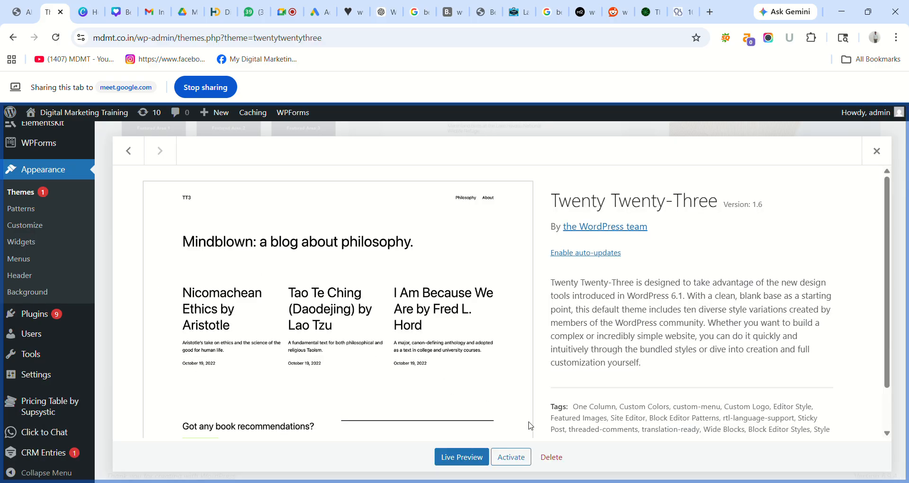
left_click(552, 458)
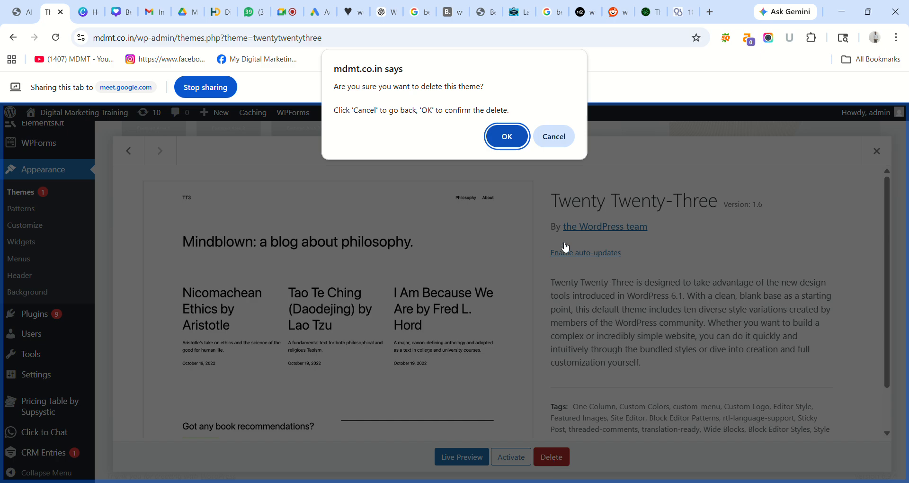
left_click(518, 142)
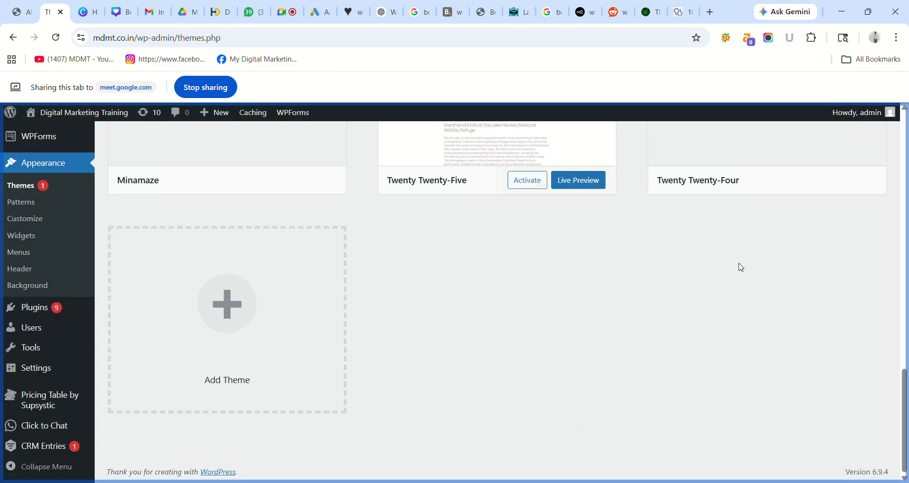
- Delete the Twenty Twenty-Five and Bluehost Blueprint themes
left_click_drag(907, 404, 907, 144)
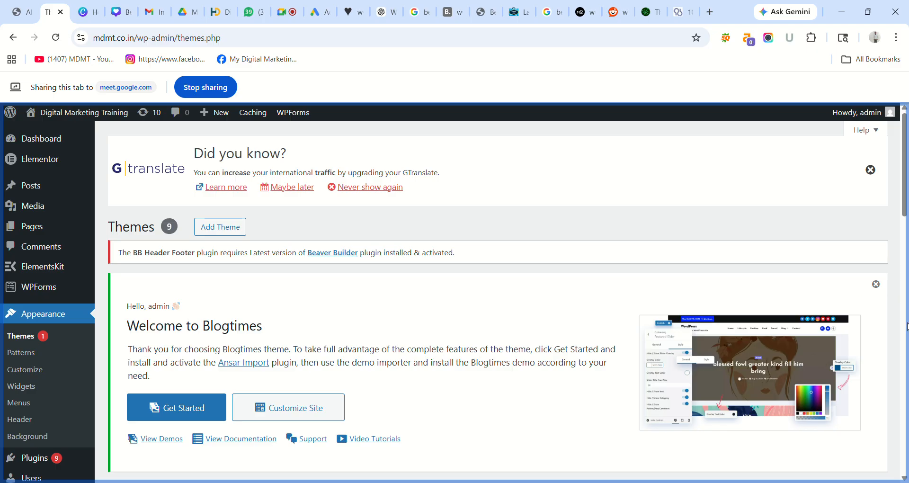
left_click_drag(905, 191, 907, 376)
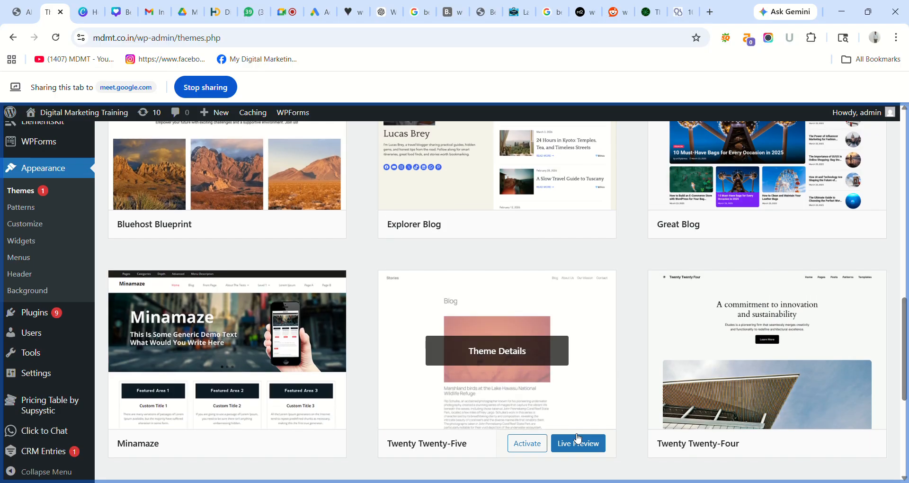
left_click(542, 352)
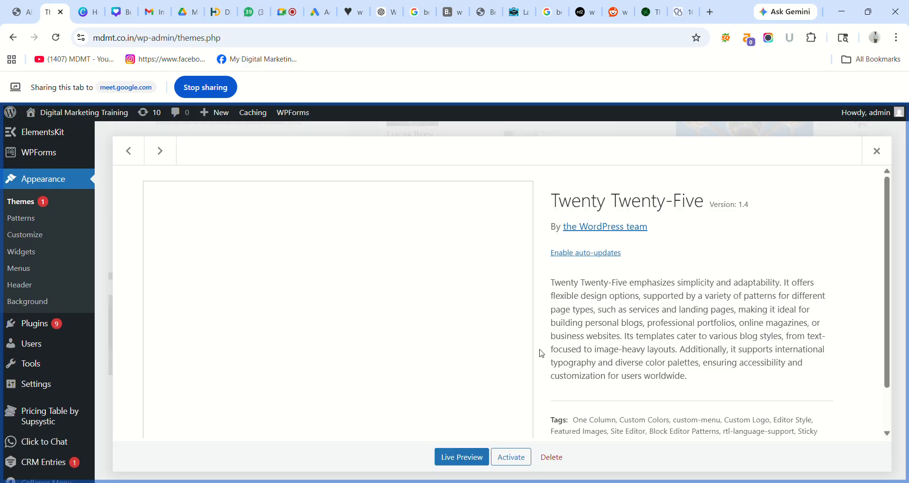
left_click(552, 464)
left_click(514, 143)
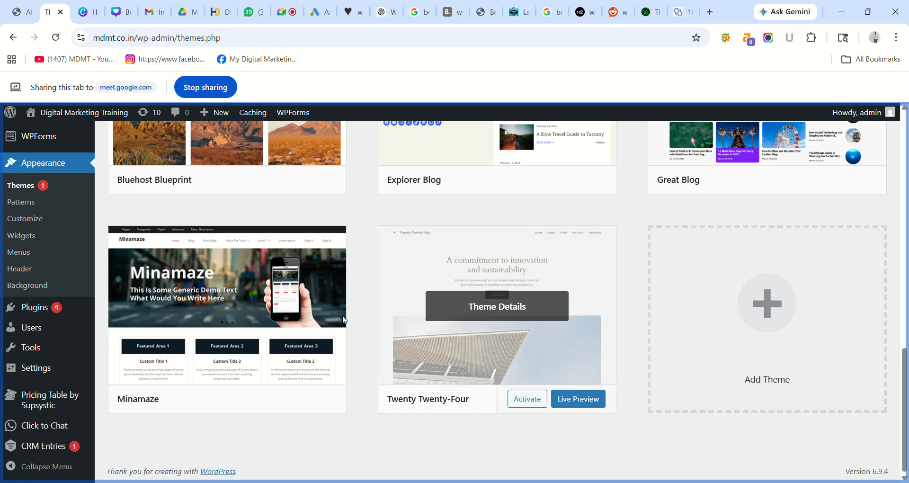
left_click_drag(906, 397, 906, 295)
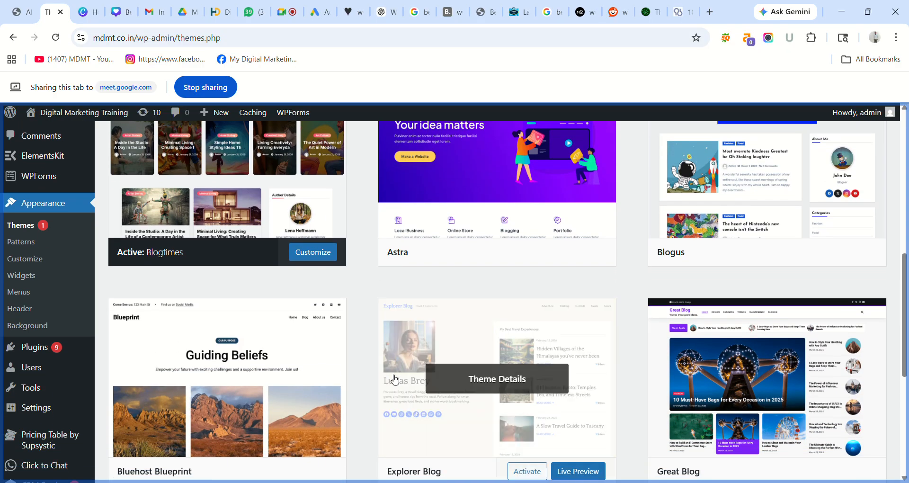
left_click(238, 370)
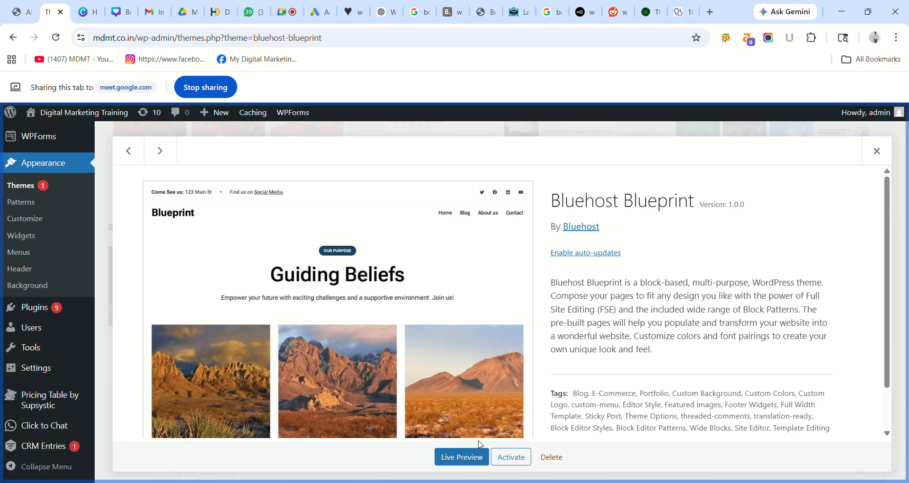
left_click(552, 457)
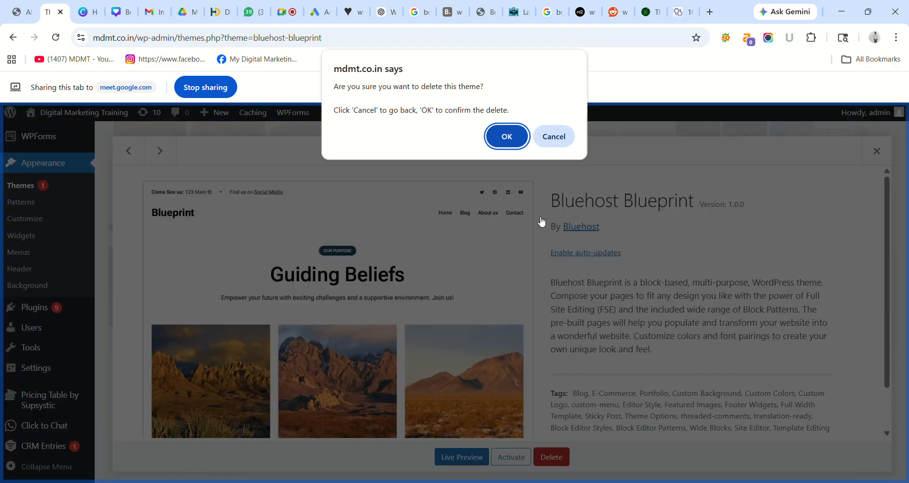
left_click(506, 137)
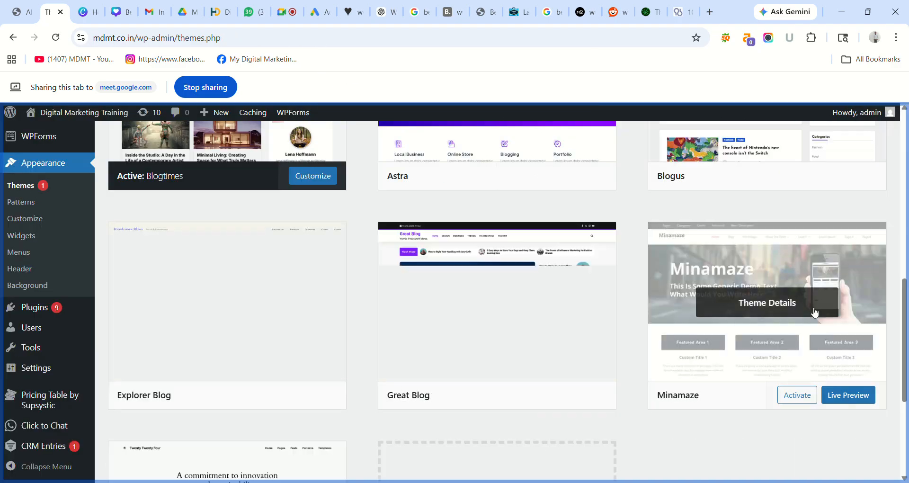
- Delete the Great Blog and Explorer Blog themes
mouse_move(905, 324)
left_mouse_down()
mouse_move(904, 276)
mouse_move(907, 328)
left_mouse_up()
mouse_move(523, 367)
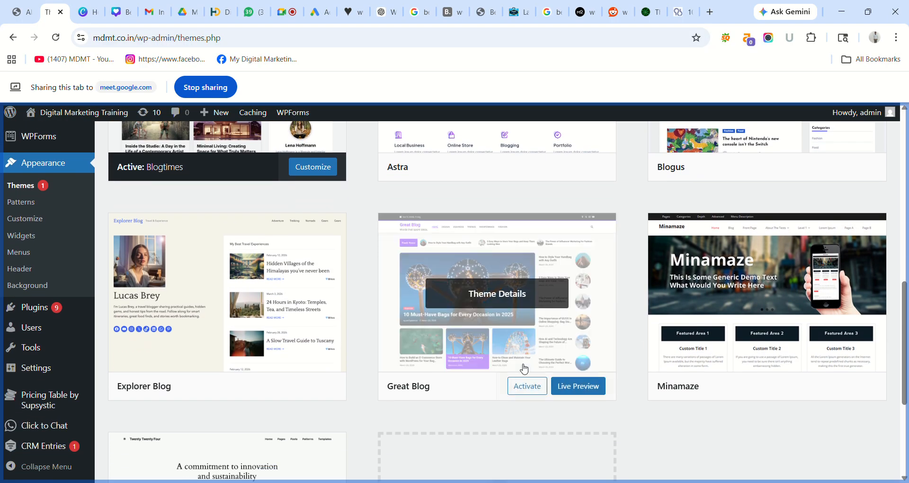
left_click(500, 295)
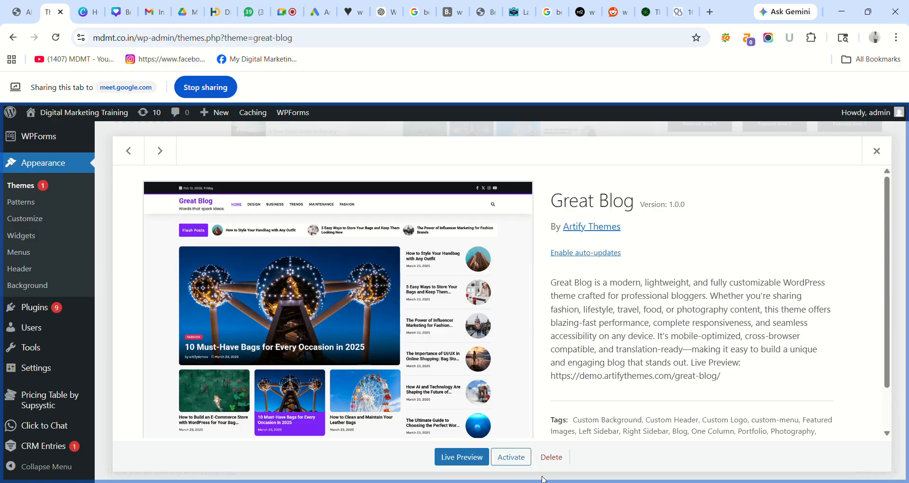
left_click(551, 456)
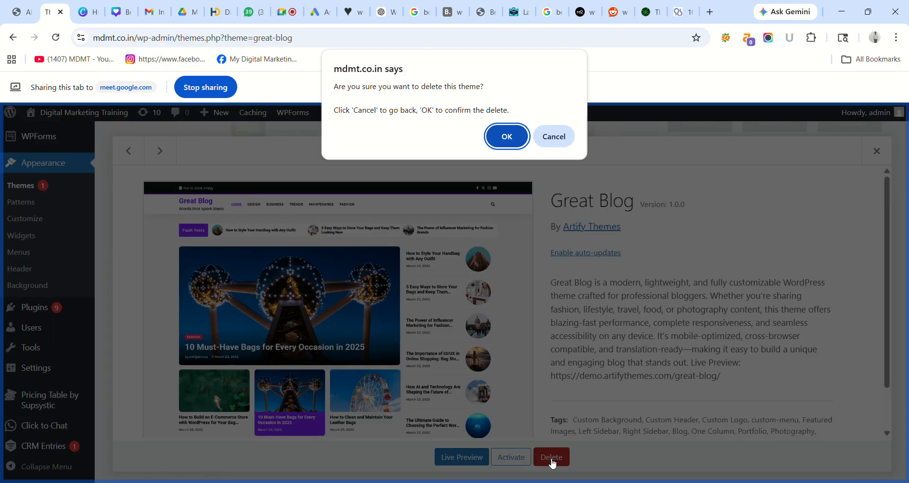
left_click(509, 137)
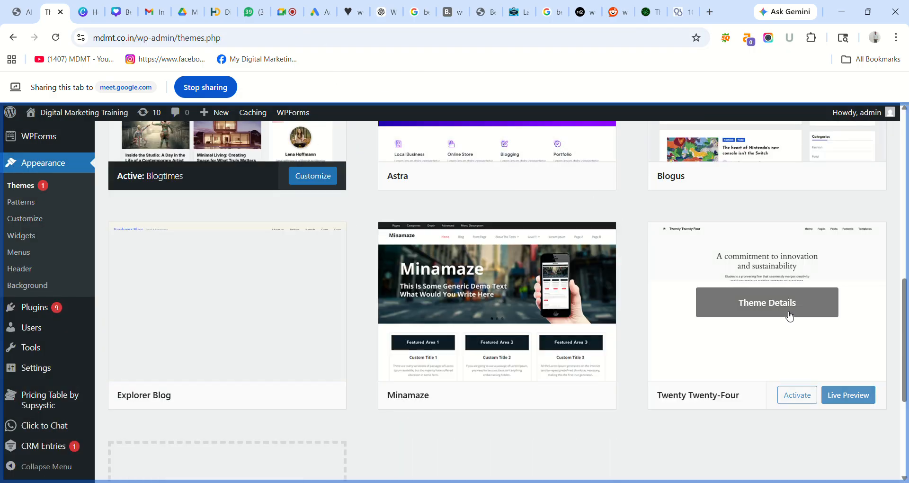
mouse_move(908, 332)
left_mouse_down()
mouse_move(908, 320)
mouse_move(908, 344)
left_mouse_up()
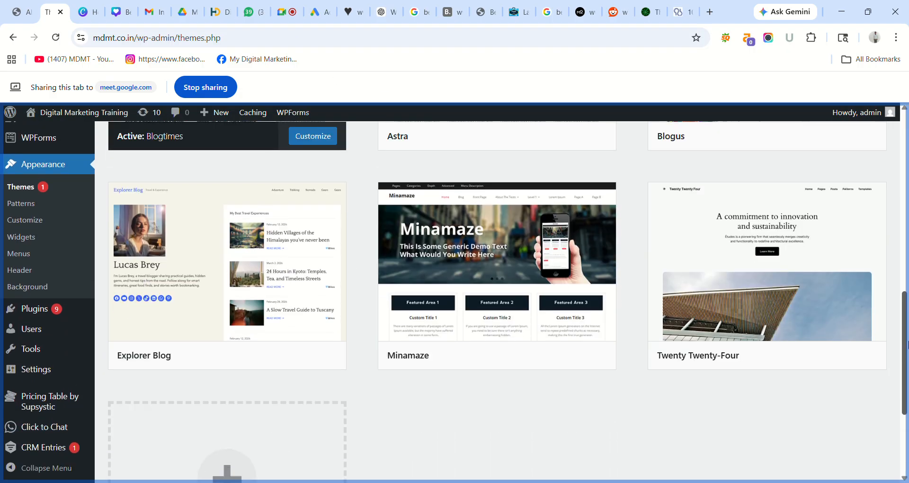
left_click(266, 272)
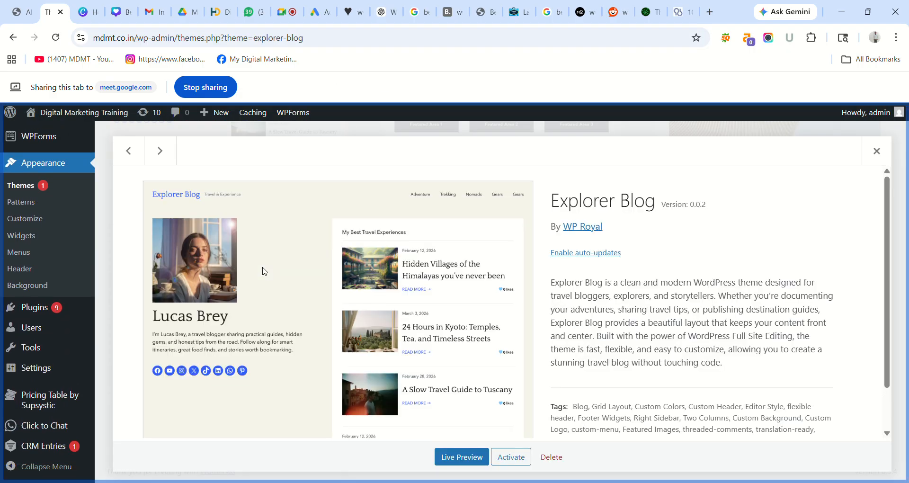
left_click(550, 456)
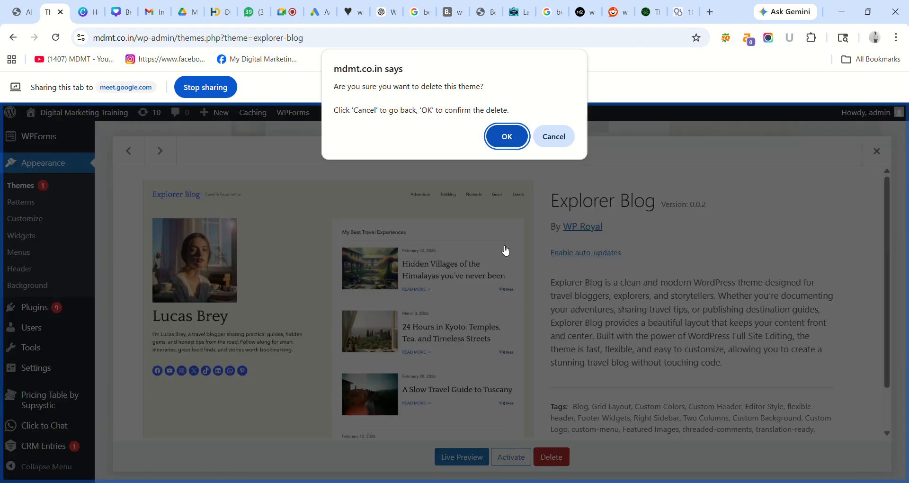
left_click(505, 136)
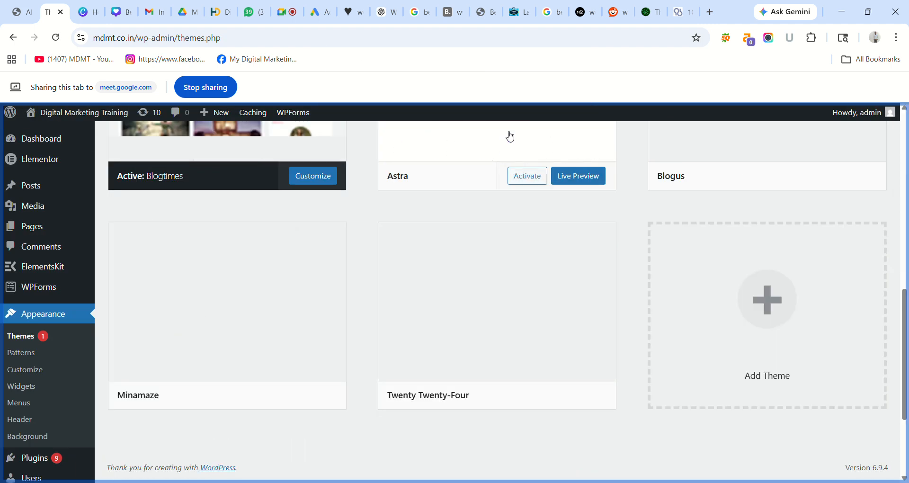
left_click_drag(904, 339, 905, 272)
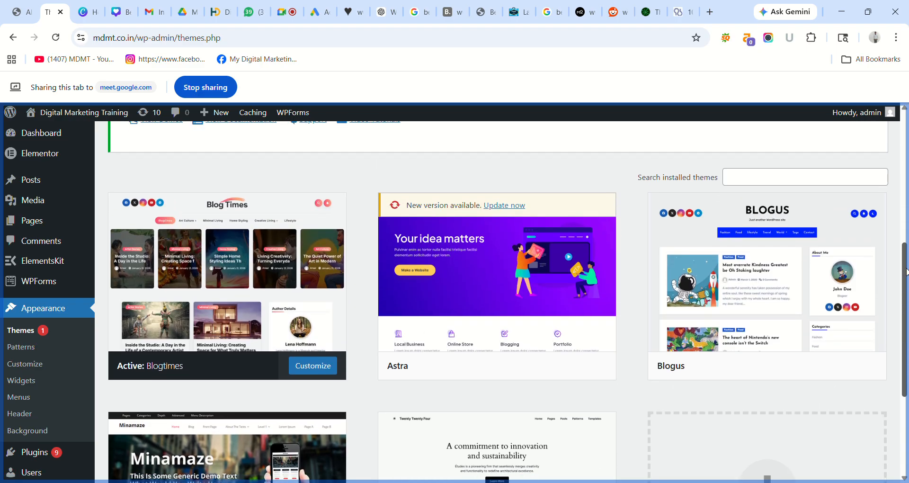
mouse_move(588, 271)
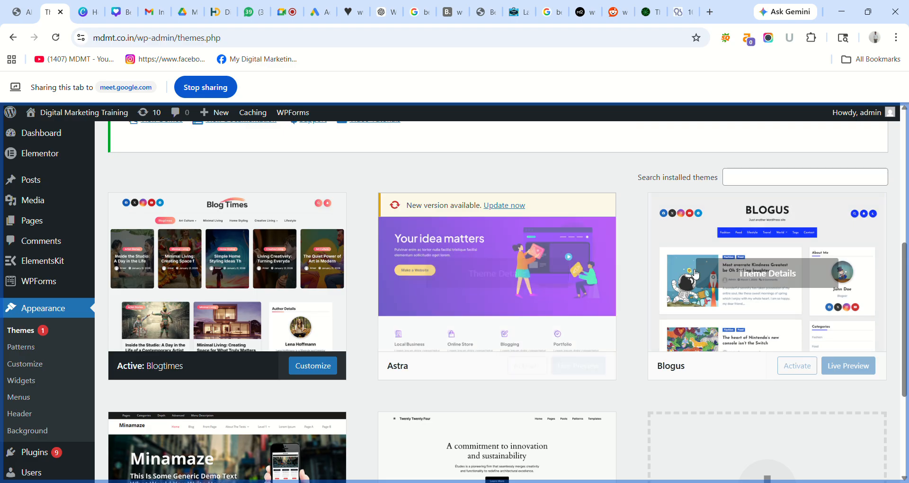
left_click_drag(905, 283, 900, 147)
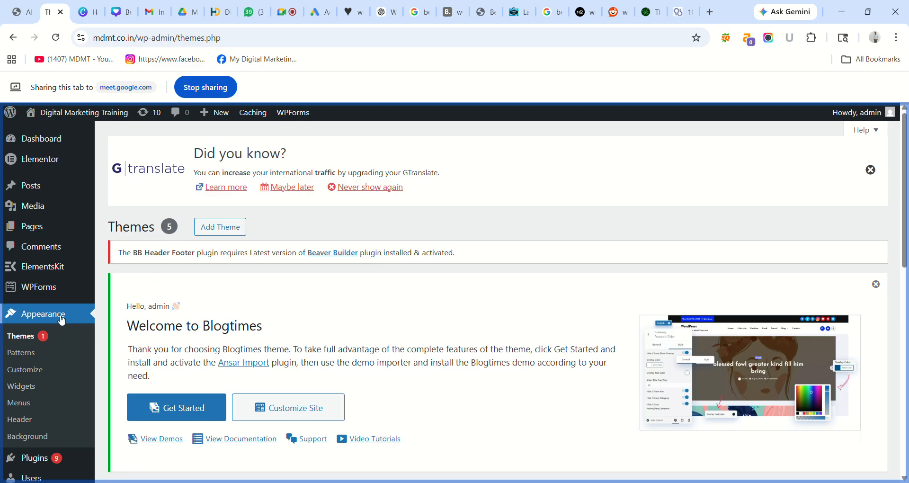
mouse_move(44, 460)
left_click(56, 35)
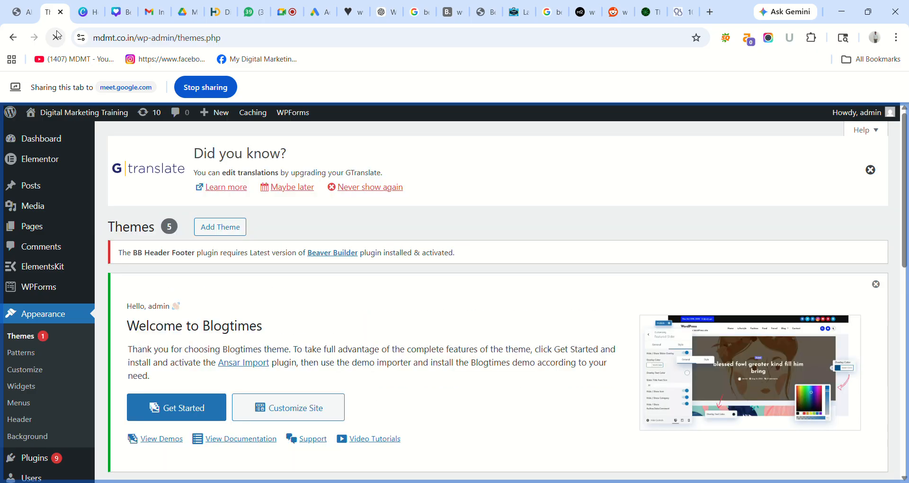
left_click(21, 12)
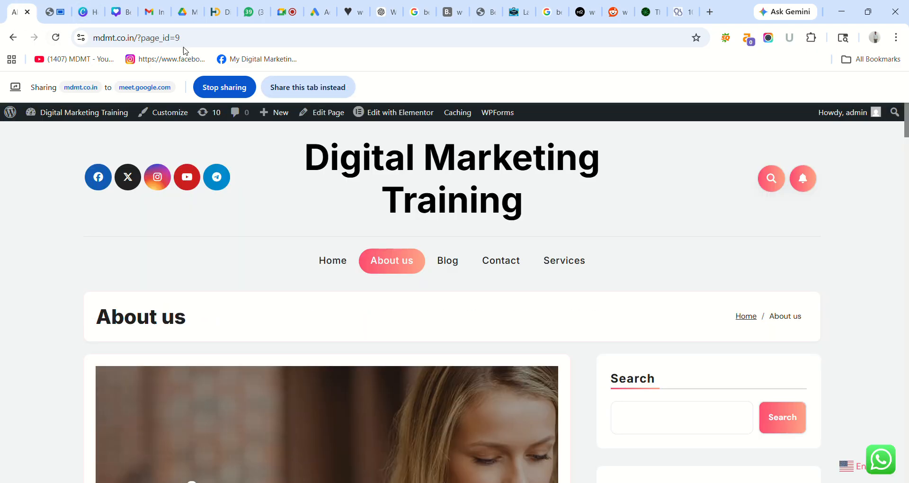
left_click(287, 86)
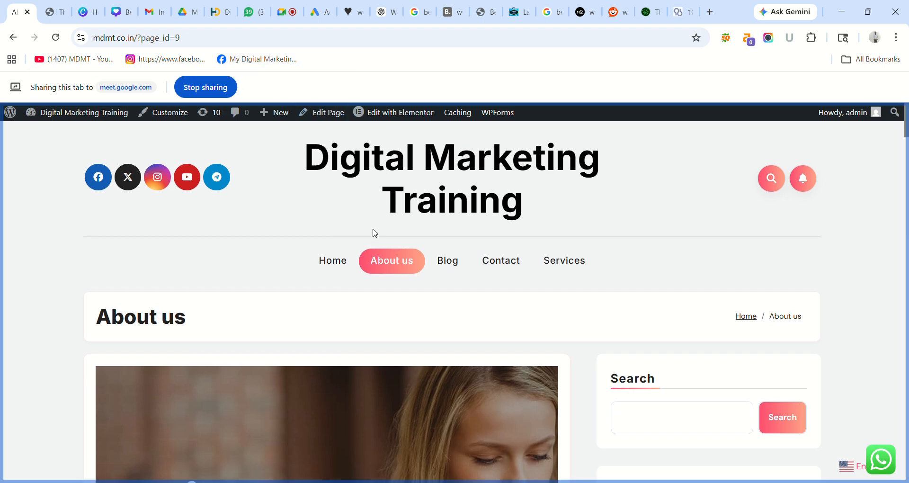
left_click(55, 12)
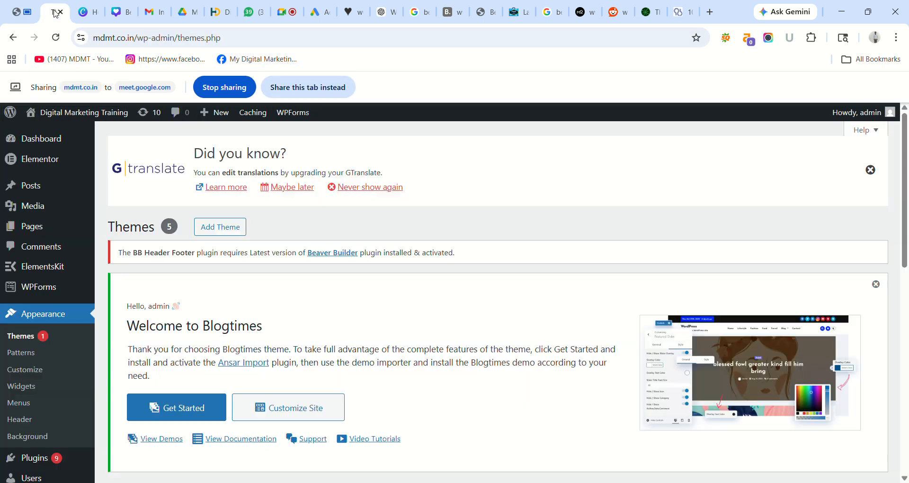
left_click(306, 87)
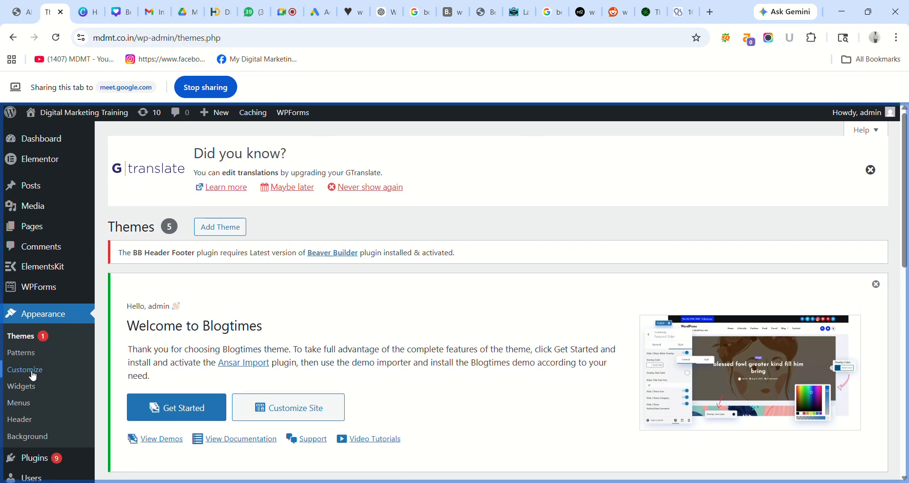
mouse_move(43, 232)
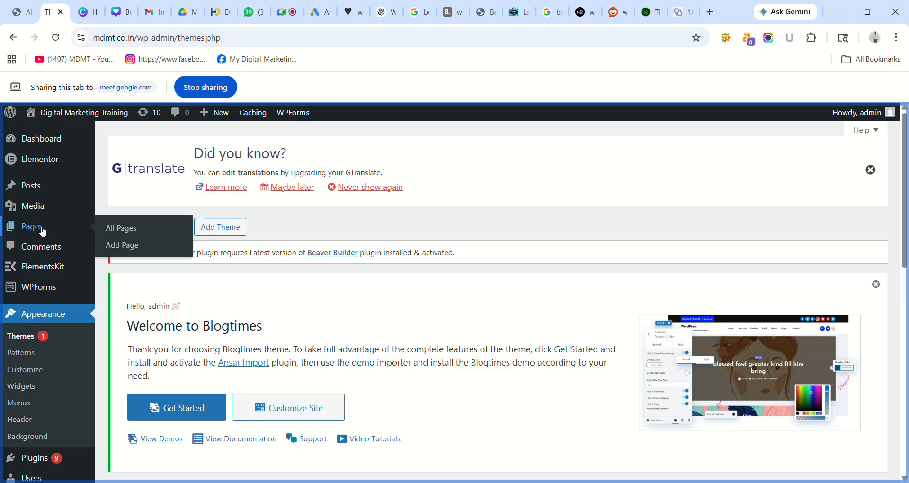
- In Menus, remove the Home, Food, Travel, News and Health items, leaving Sports
left_click(29, 403)
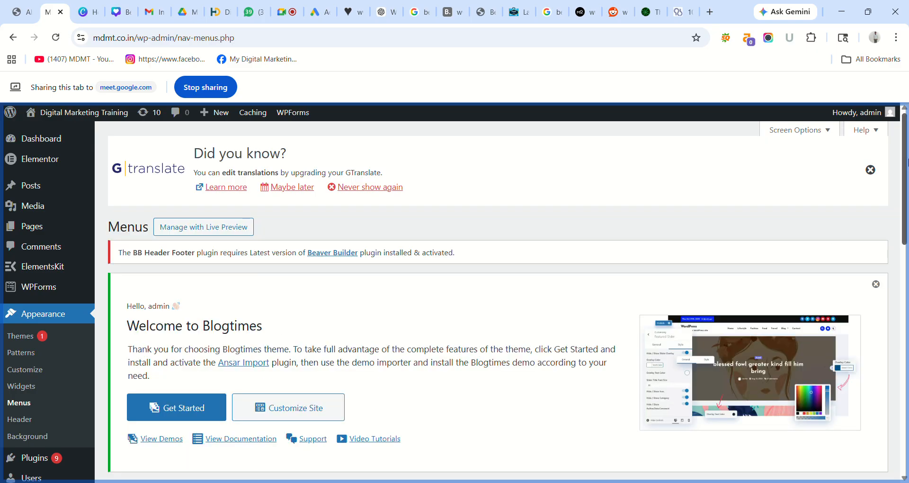
left_click_drag(906, 162, 906, 328)
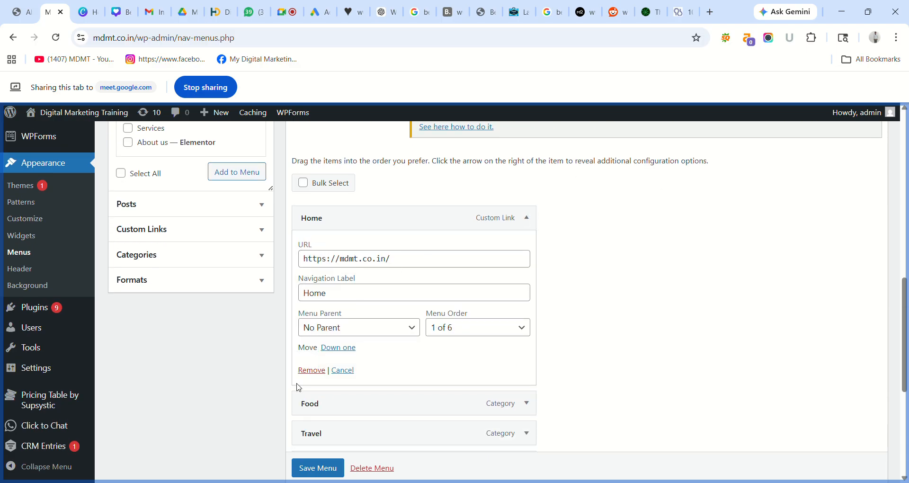
left_click(312, 370)
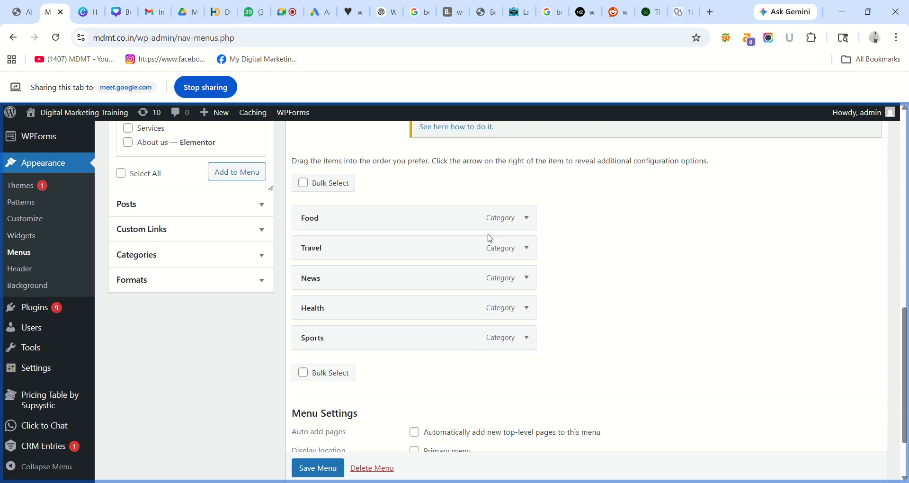
left_click(527, 220)
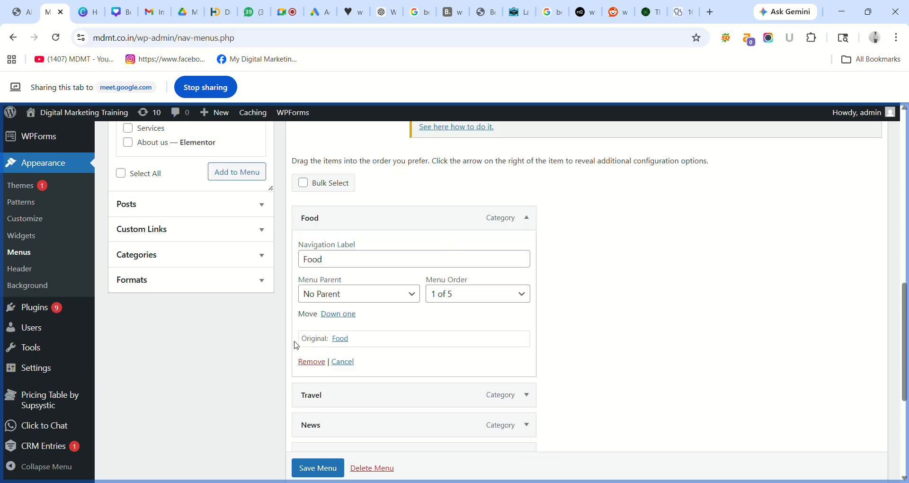
left_click(316, 363)
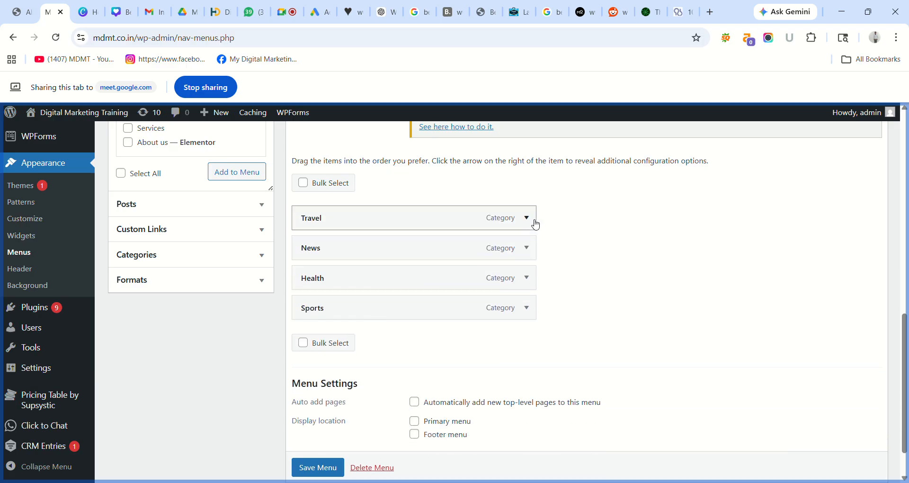
left_click(526, 219)
left_click(311, 362)
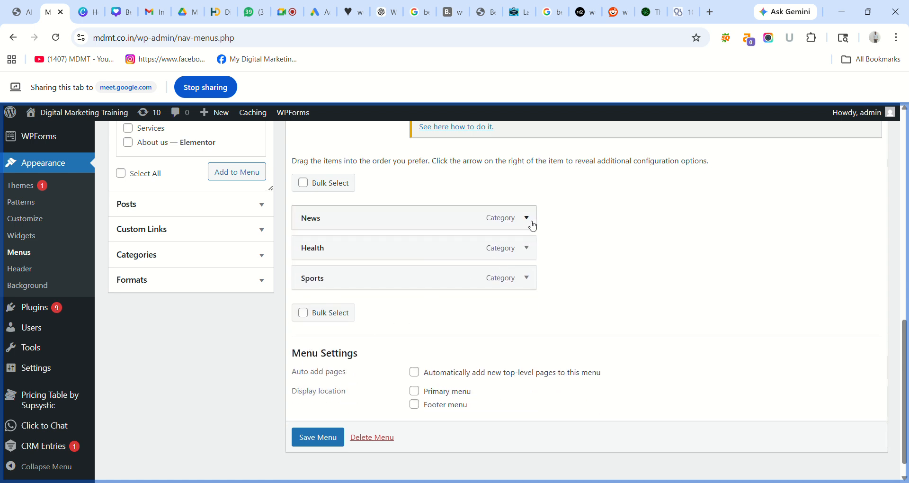
left_click(526, 218)
left_click(319, 363)
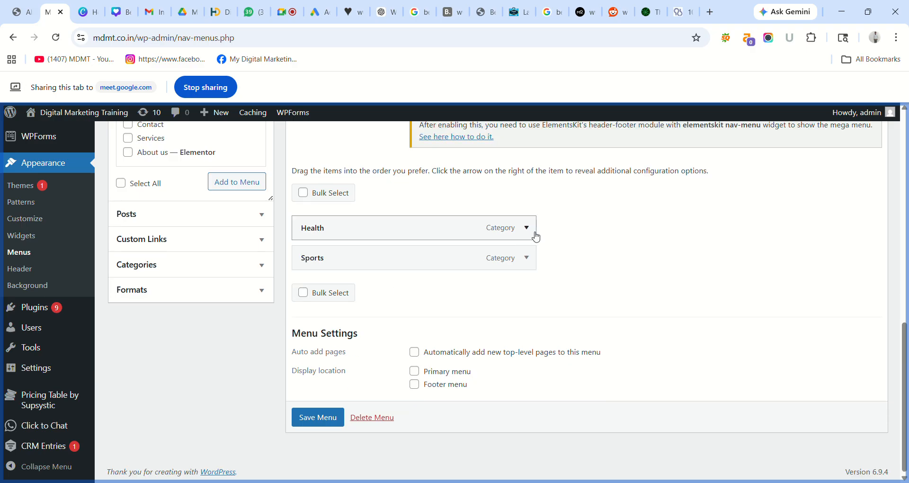
left_click(526, 228)
left_click(309, 372)
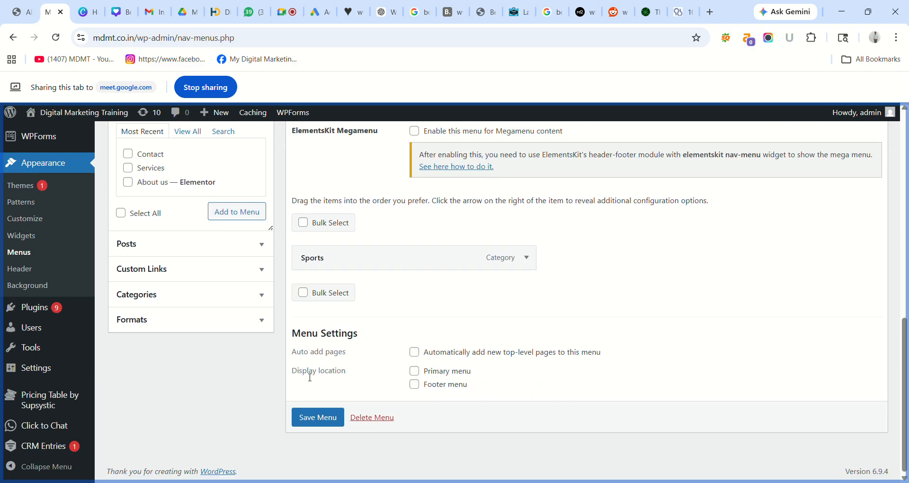
left_click(527, 258)
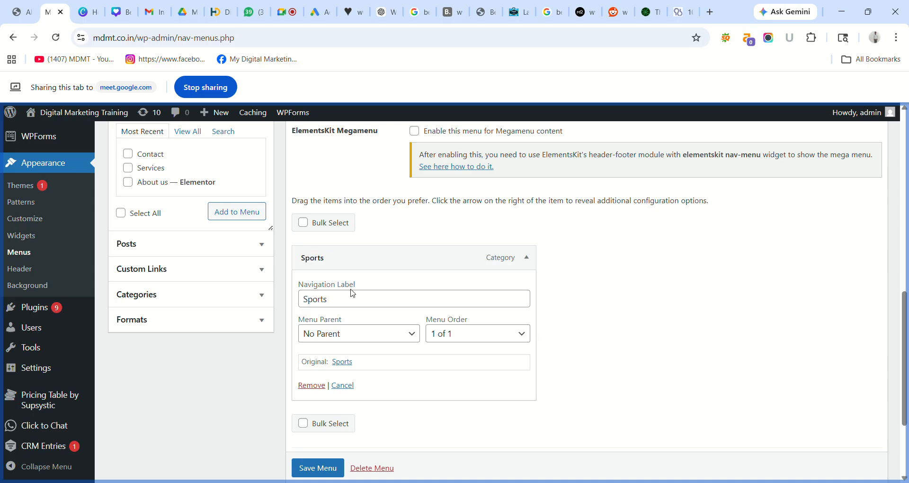
- Replace Sports with the Contact, Services and About us pages and save the menu
left_click(312, 385)
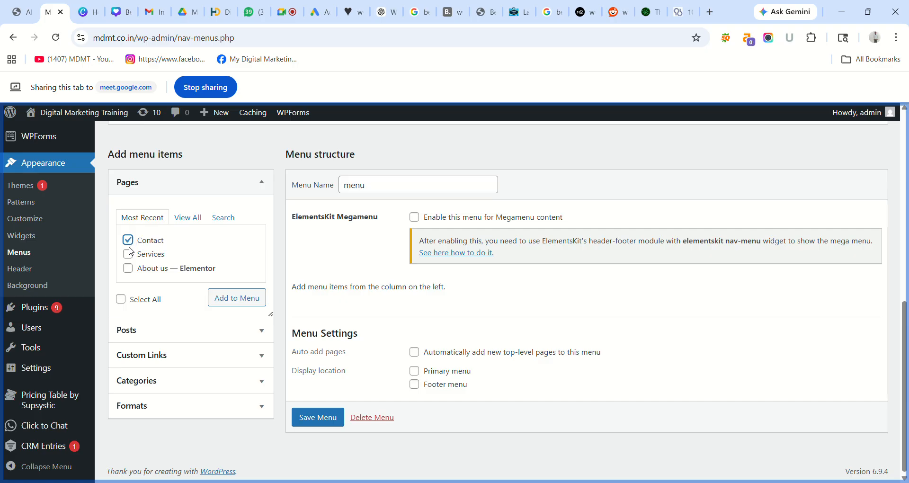
left_click(133, 269)
left_click(237, 297)
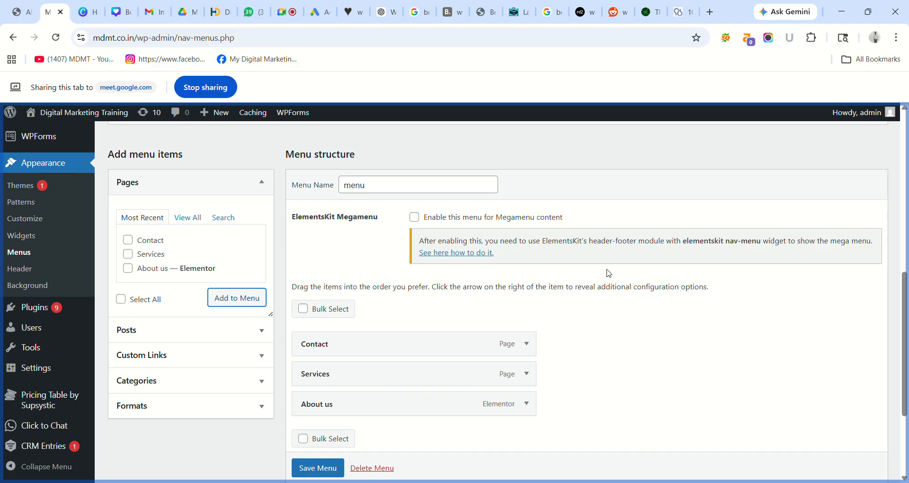
scroll(334, 470, "down", 1)
left_click(333, 471)
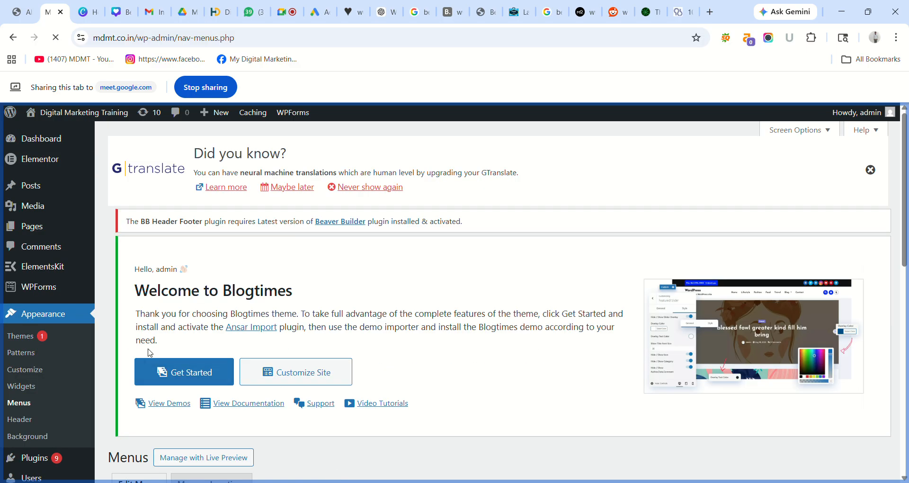
- Create and publish a new page titled 'Home', then return to All Pages
mouse_move(48, 229)
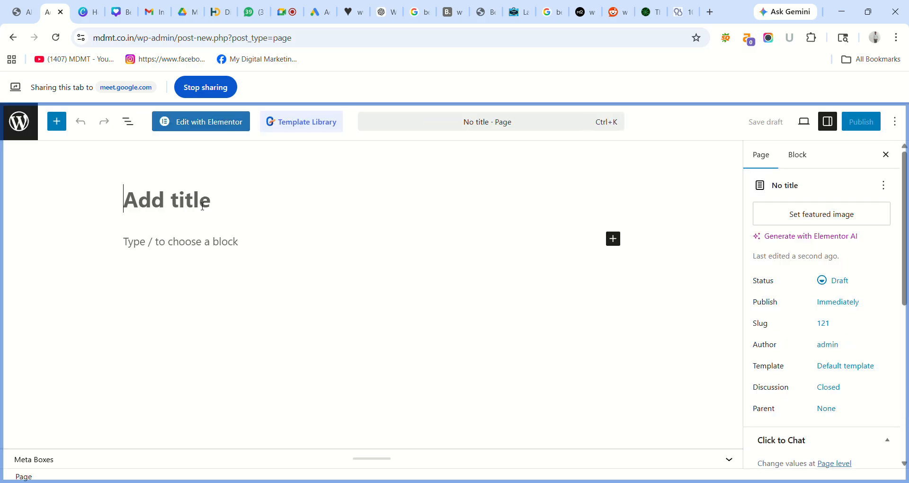
type("Home")
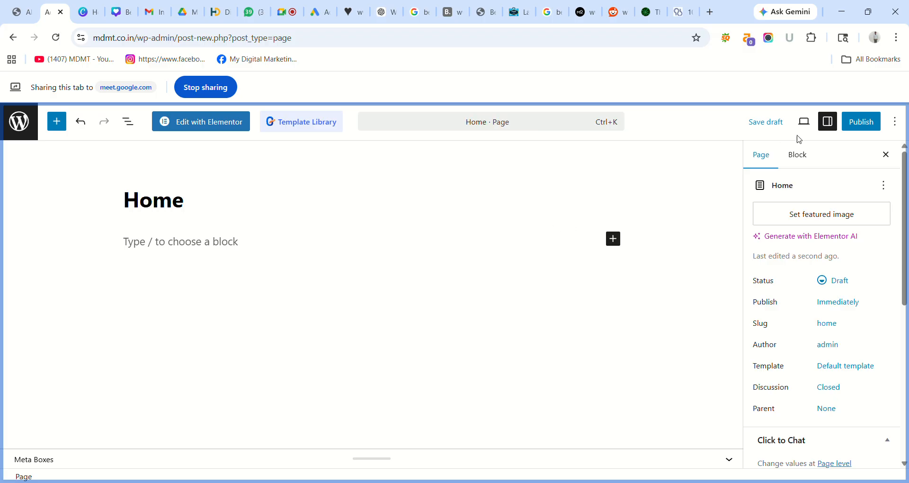
left_click(861, 123)
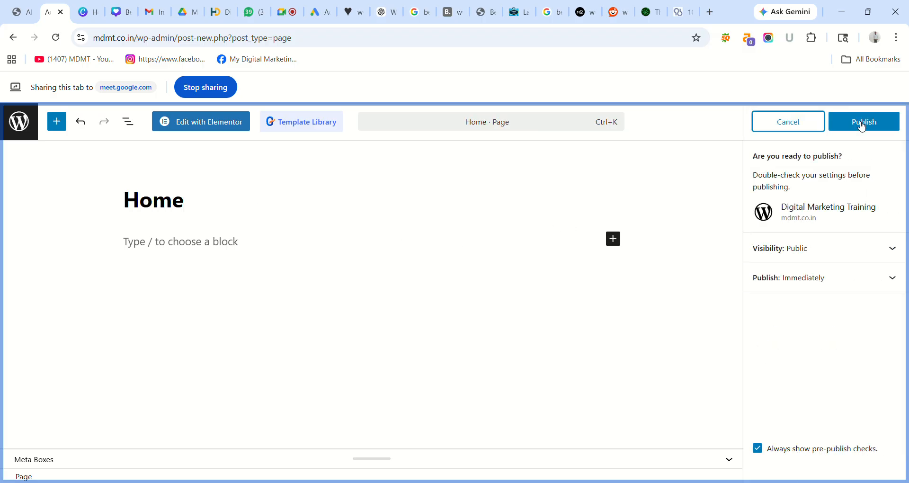
left_click(862, 125)
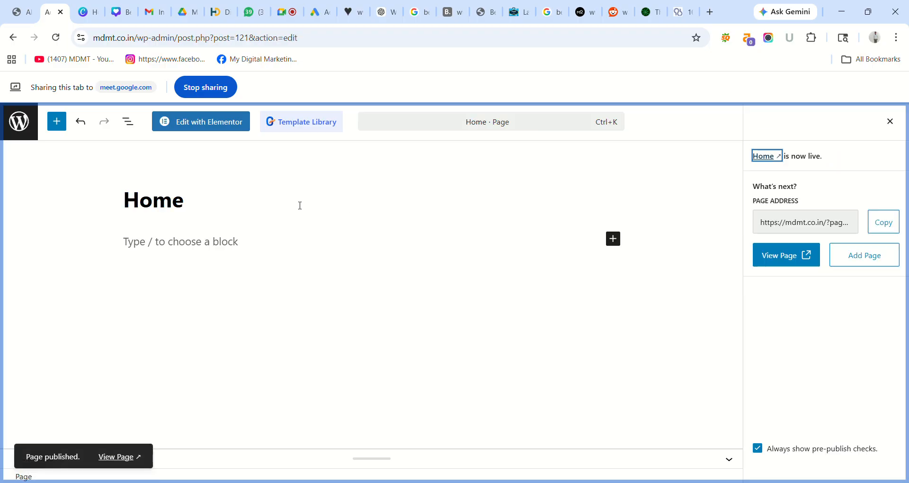
left_click(16, 116)
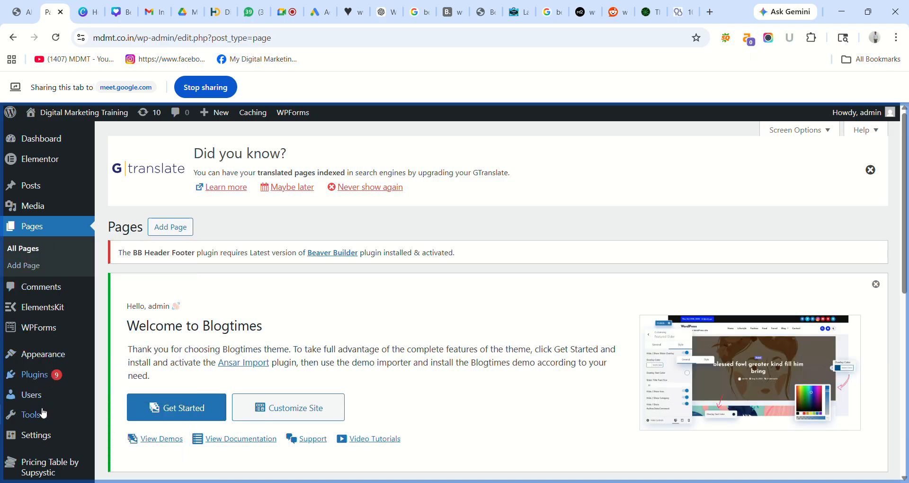
- Add the Home page to the menu and move it to the top
mouse_move(41, 360)
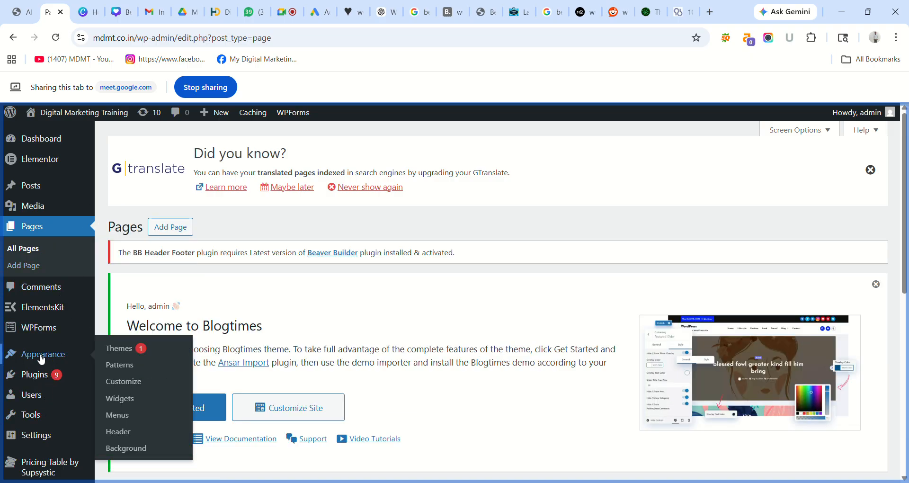
left_click(124, 416)
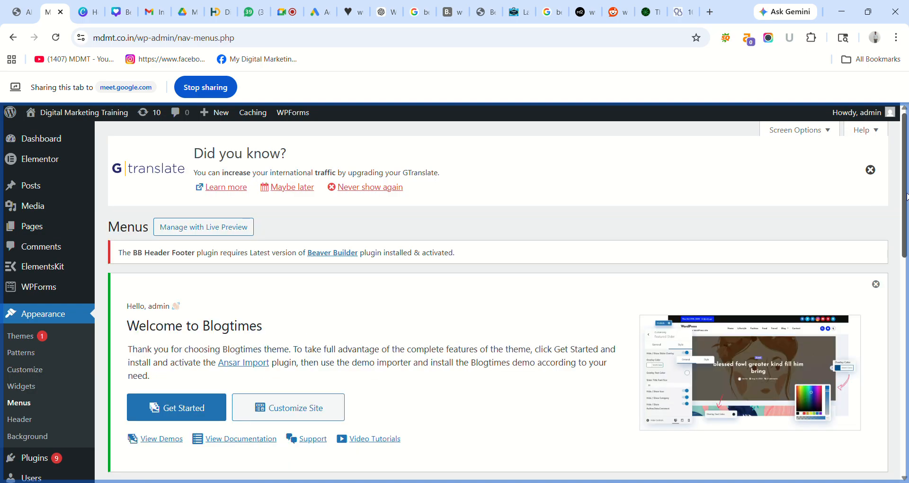
left_click_drag(900, 202, 906, 367)
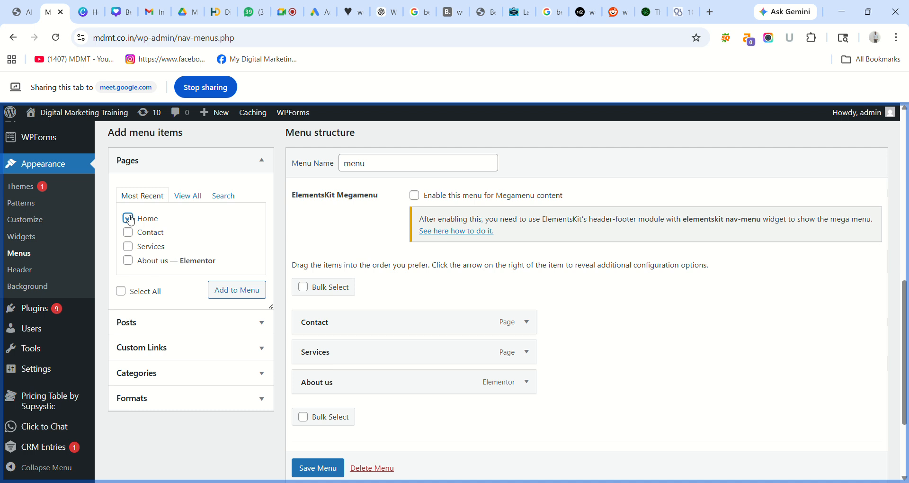
left_click(244, 291)
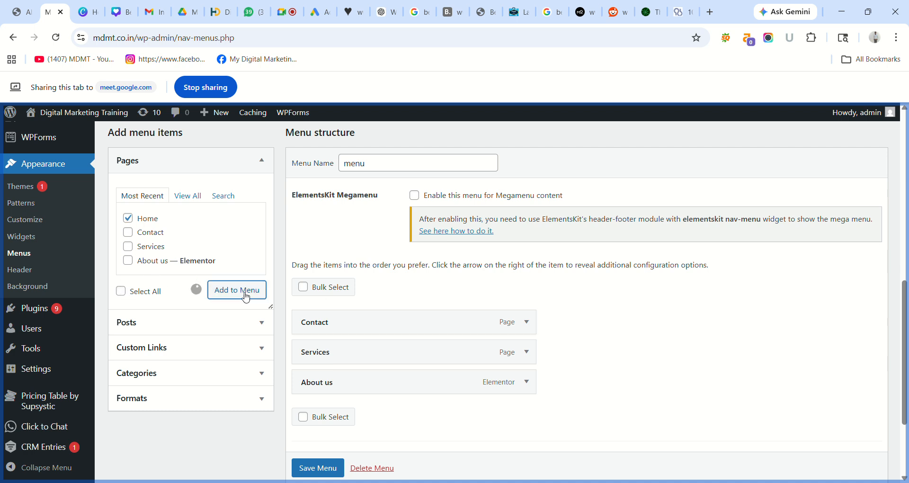
left_click_drag(381, 408, 380, 316)
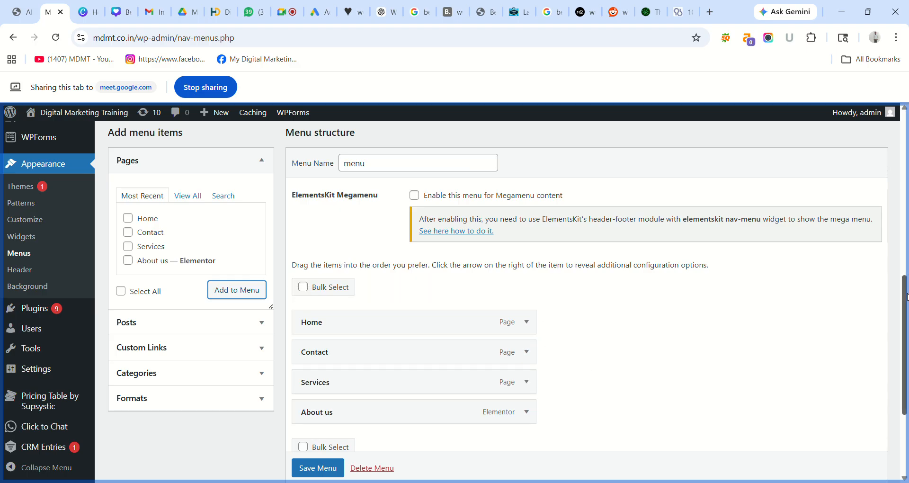
- Assign the menu to the Primary menu location and save it
left_click_drag(905, 297, 906, 354)
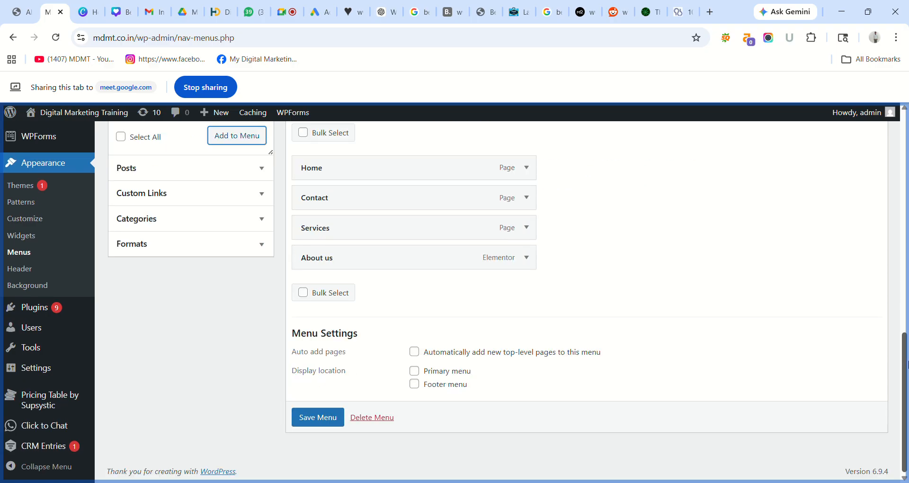
left_click(417, 373)
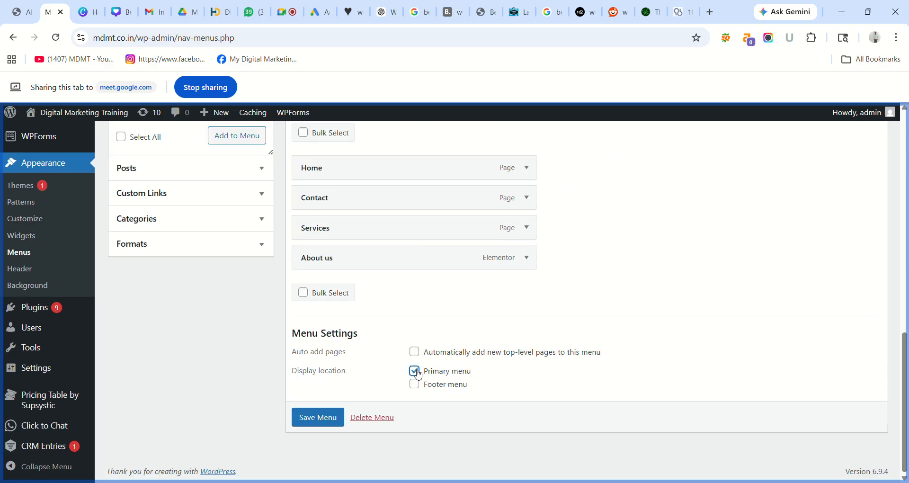
left_click(309, 419)
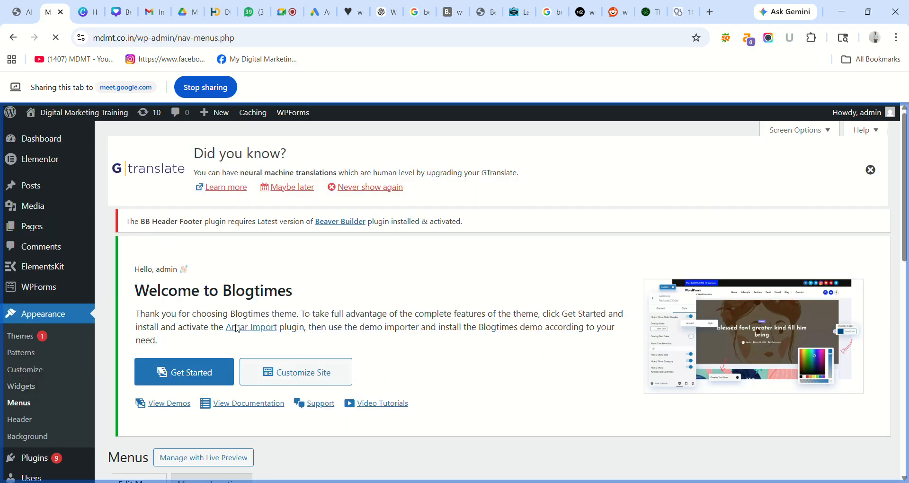
- Reload the live site to check the updated four-item menu
left_click(16, 8)
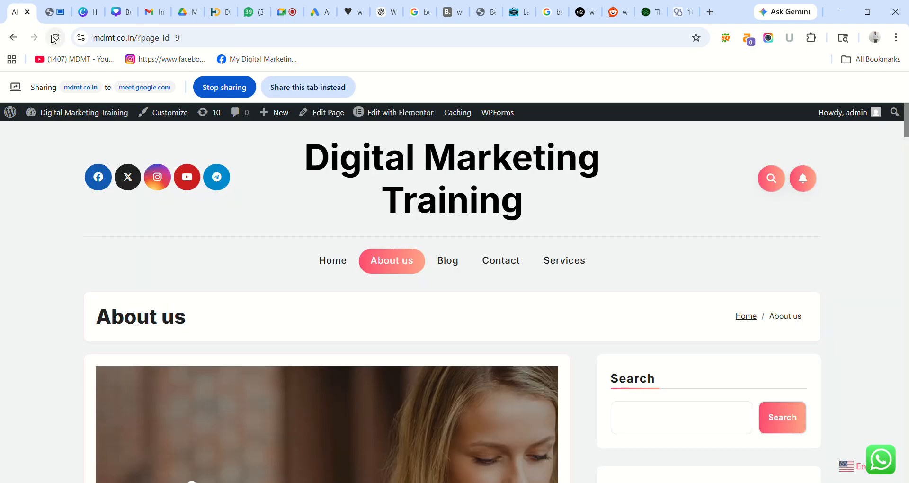
left_click(55, 38)
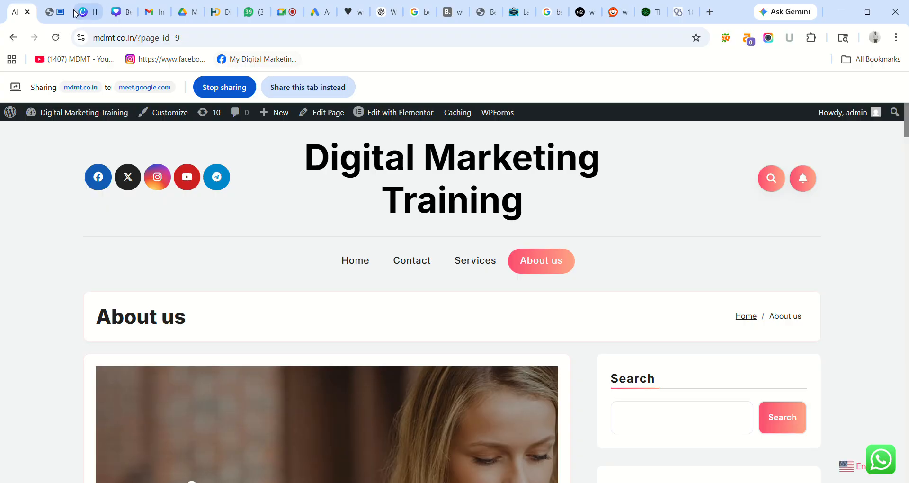
left_click(54, 12)
left_click(16, 11)
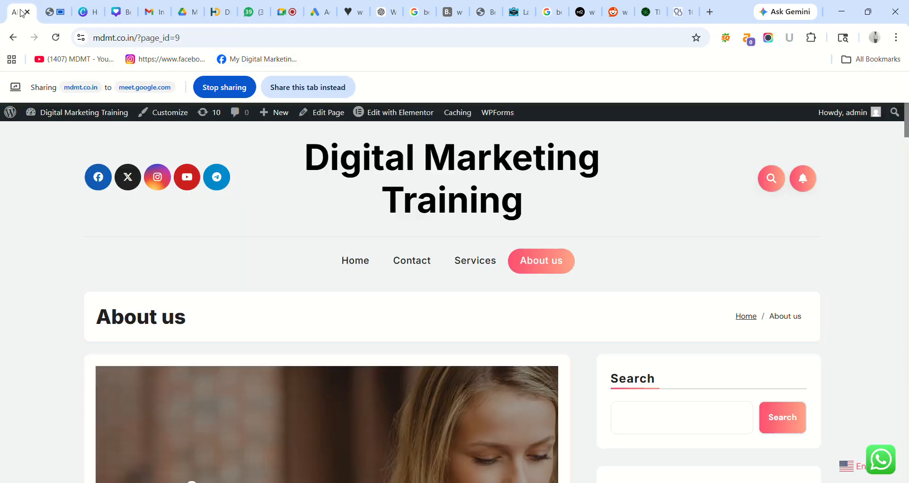
left_click(61, 10)
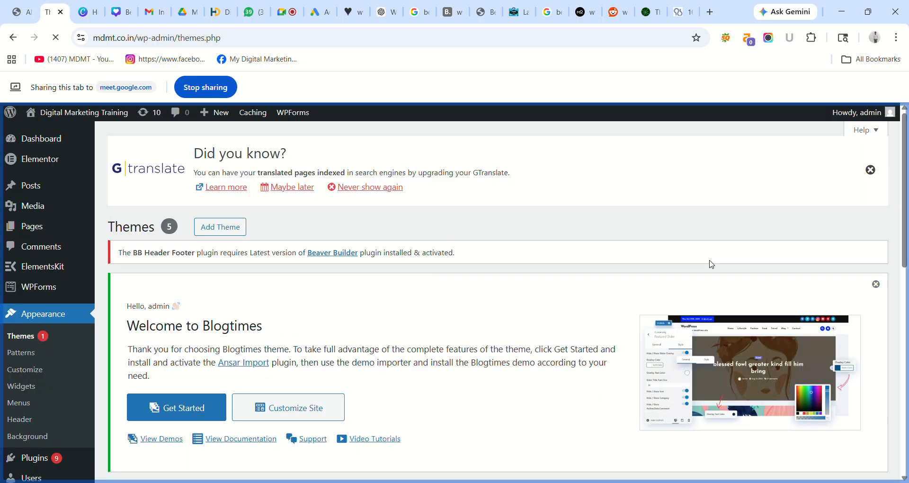
- Activate the Minamaze theme on the Themes page
left_click_drag(900, 191, 906, 353)
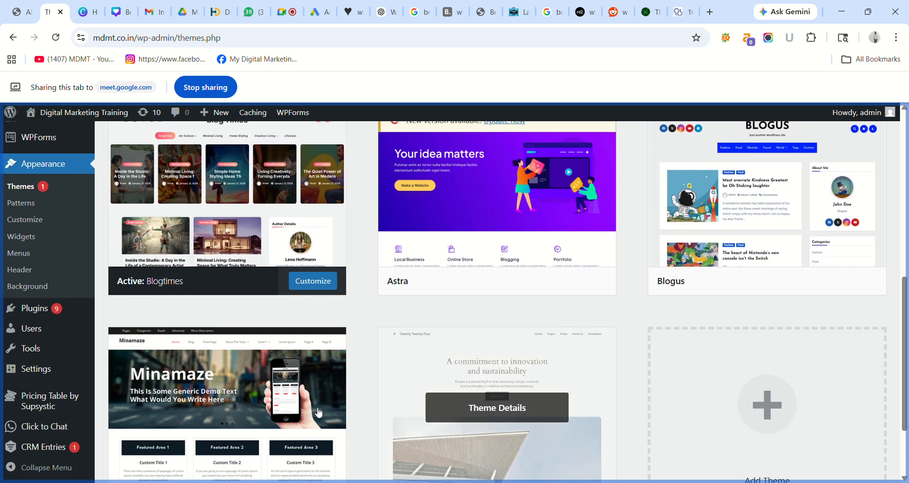
scroll(286, 341, "down", 2)
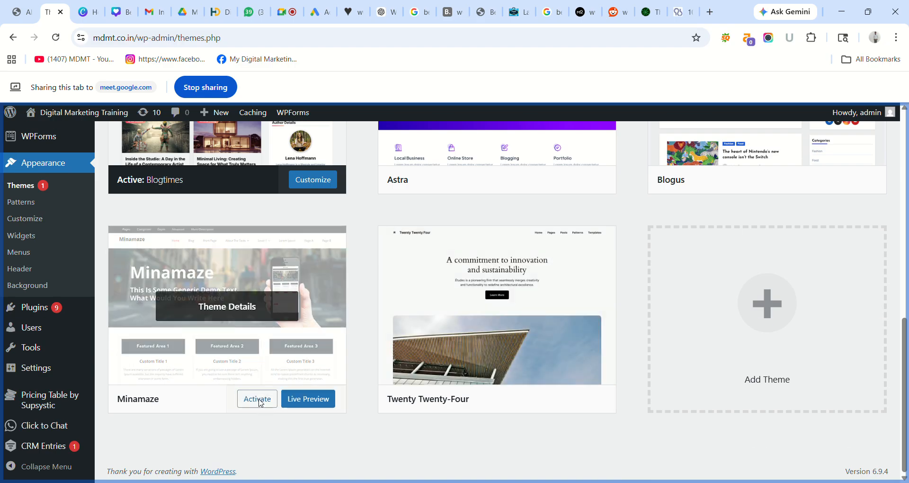
left_click(259, 401)
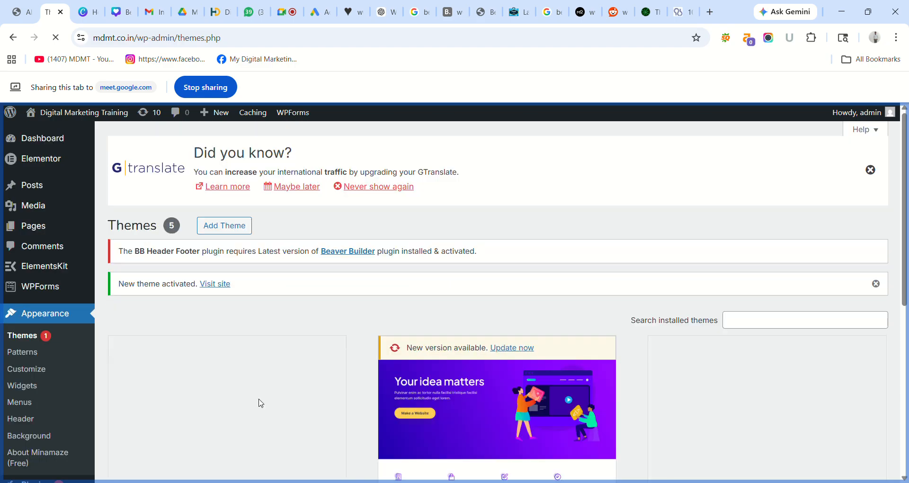
left_click(29, 8)
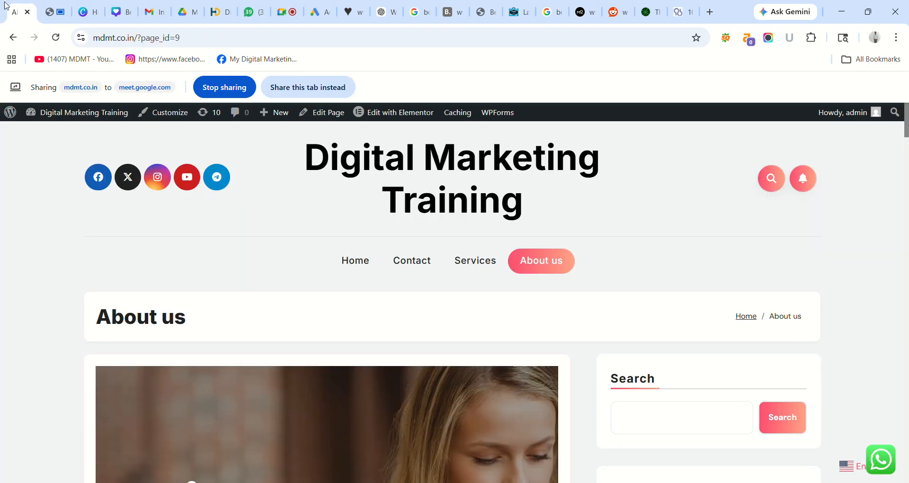
- Reload the live site and view its Home page with the Minamaze theme
left_click(56, 38)
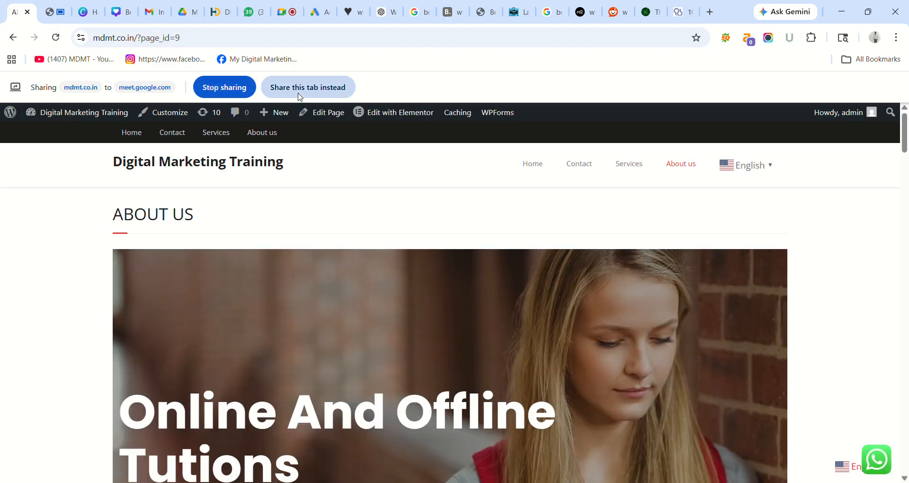
left_click(531, 166)
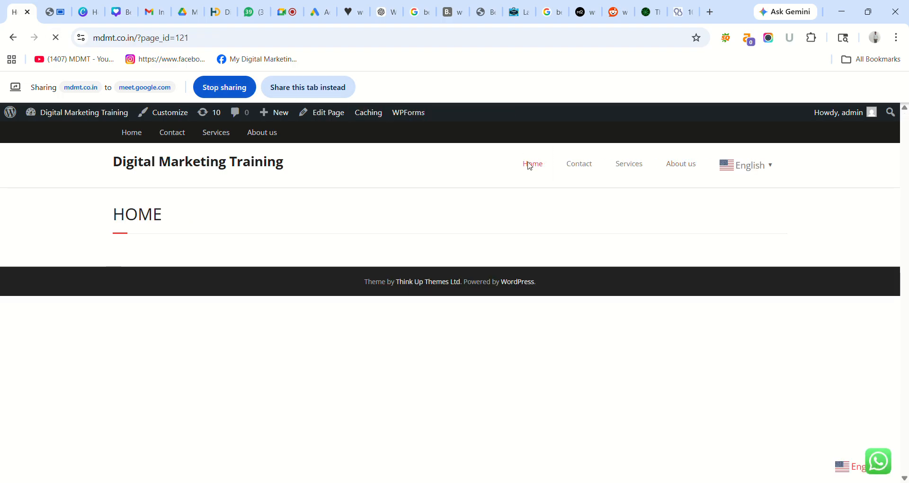
left_click(14, 38)
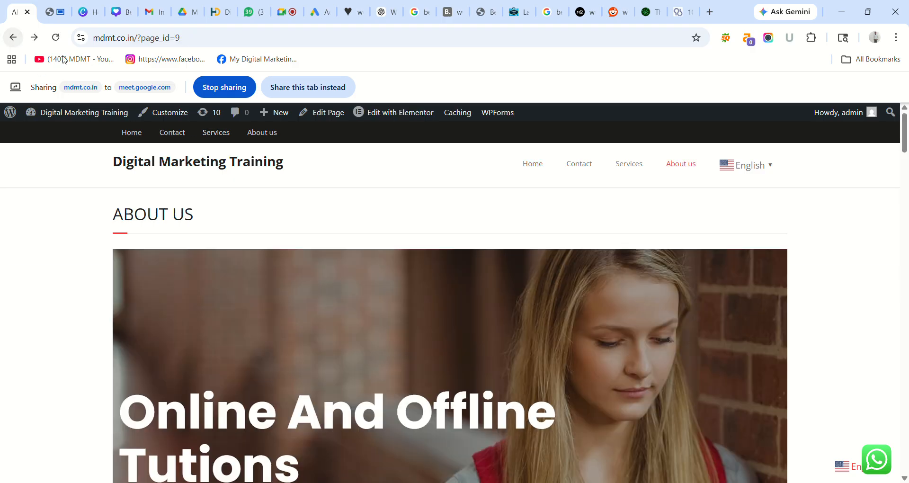
left_click(14, 38)
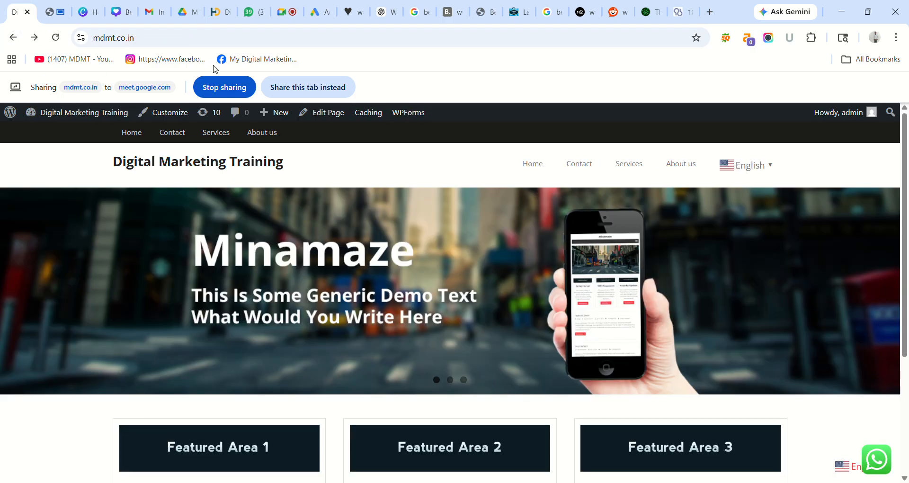
left_click(296, 91)
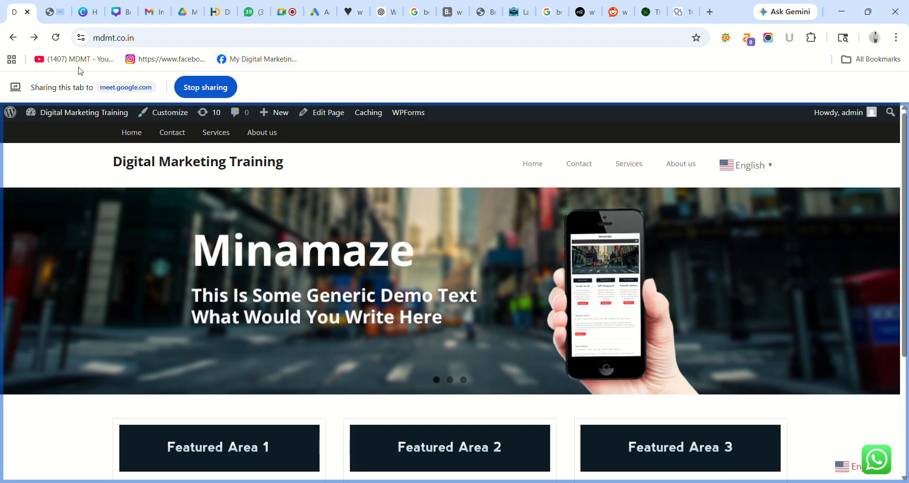
left_click(56, 38)
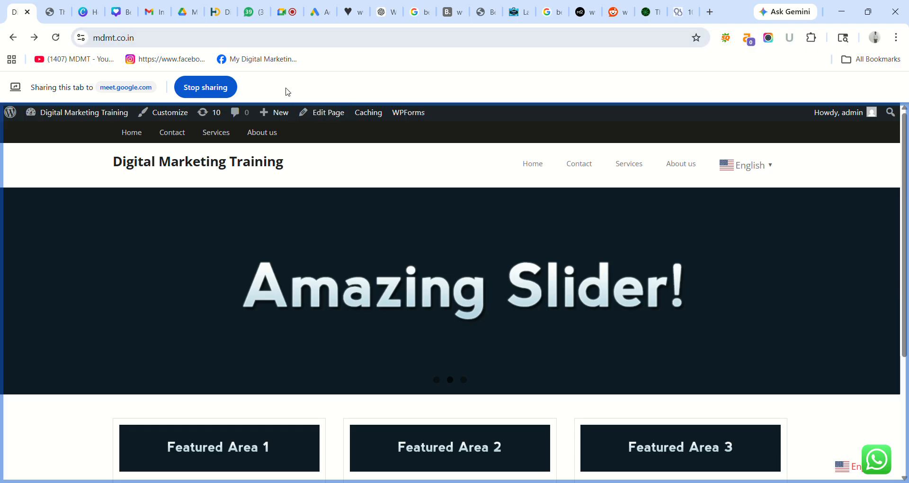
- Visit the Services, About us and Contact pages, then return to the admin Themes tab
left_click(630, 167)
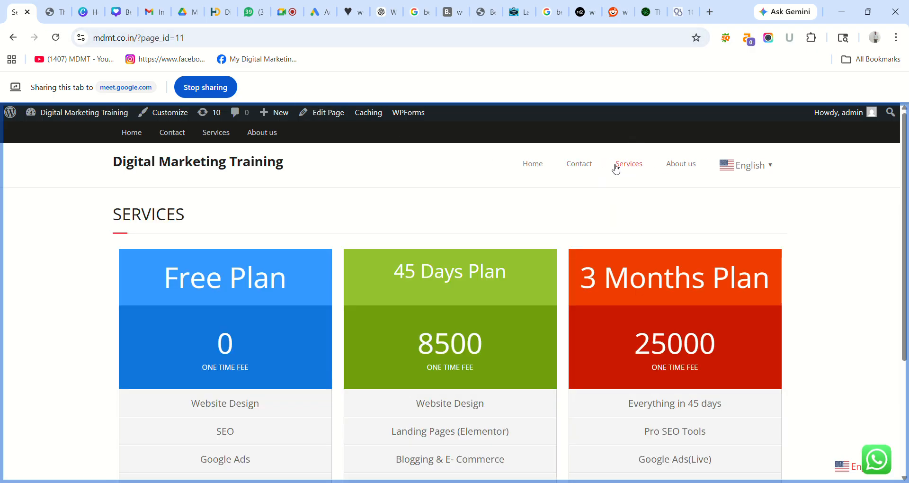
left_click(681, 165)
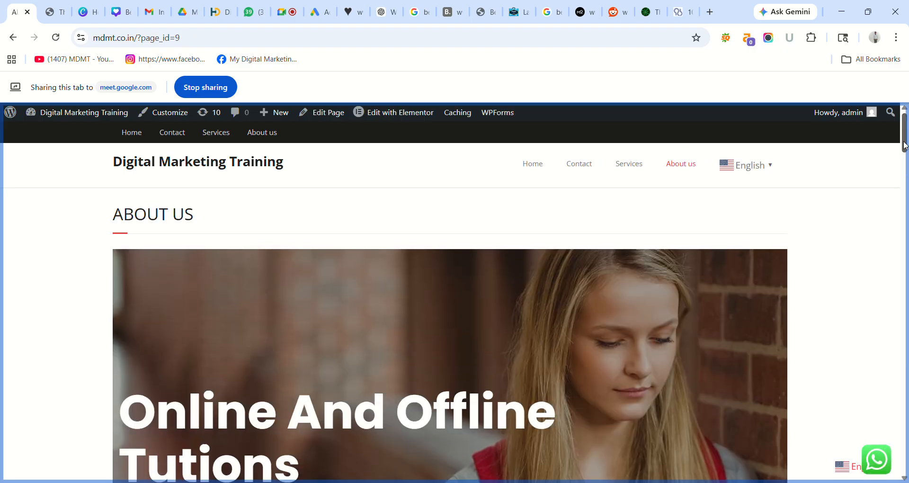
left_click_drag(904, 145, 901, 120)
left_click(578, 165)
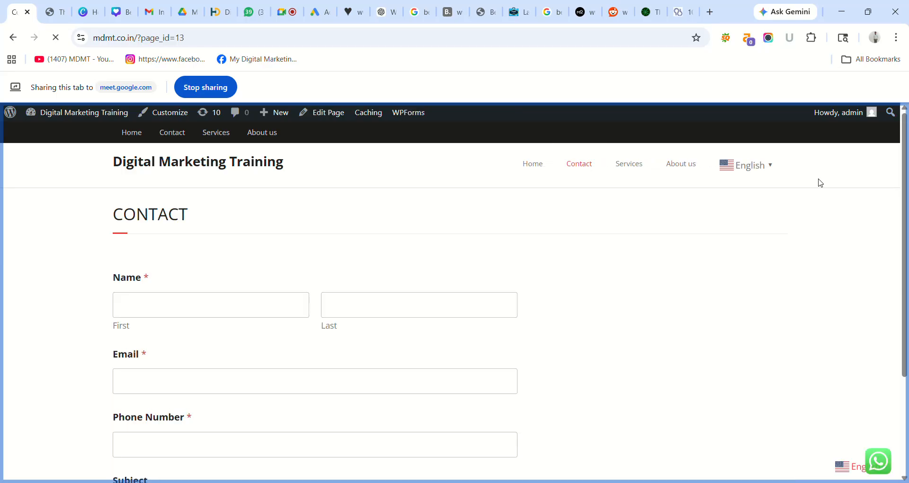
left_click_drag(907, 129, 898, 84)
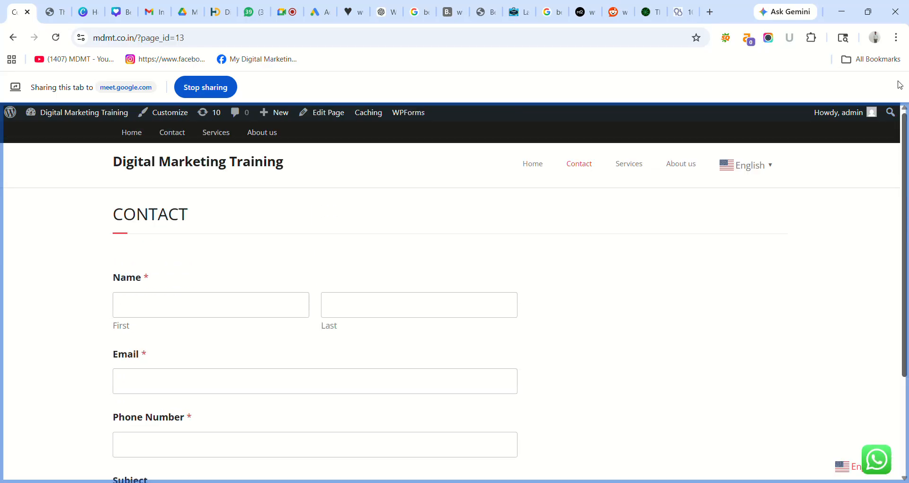
left_click(54, 11)
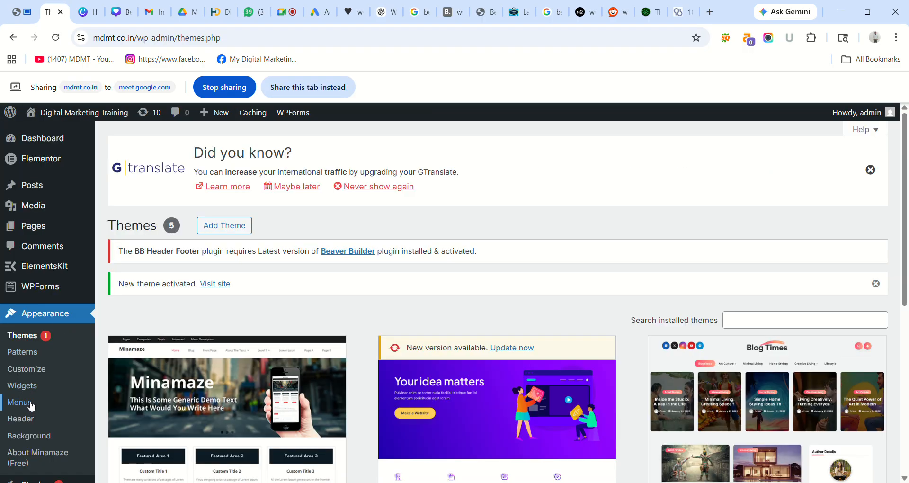
- Reorder the menu so About us follows Home and Contact comes after Services
left_click(306, 84)
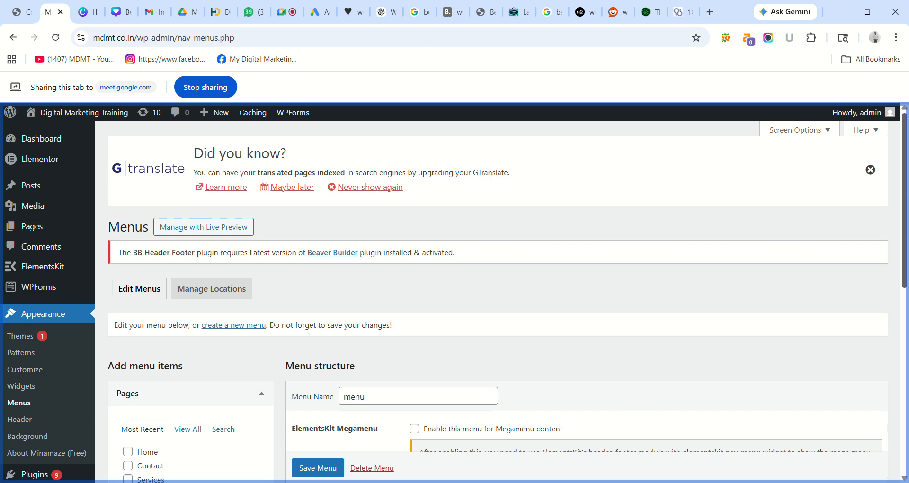
scroll(542, 345, "down", 6)
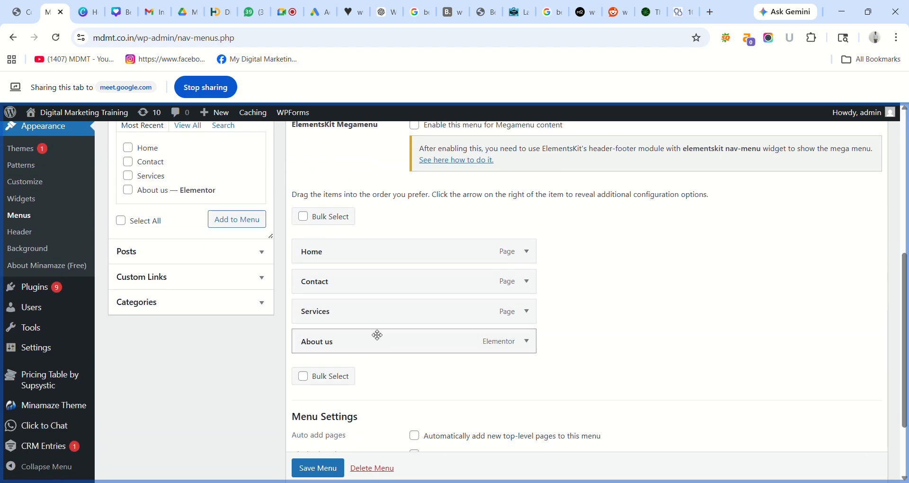
left_click_drag(377, 334, 377, 274)
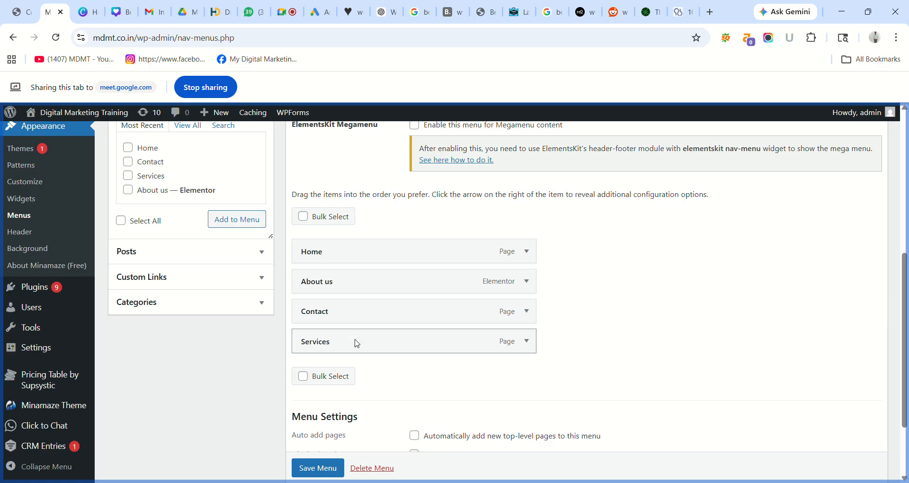
left_click_drag(361, 325, 360, 359)
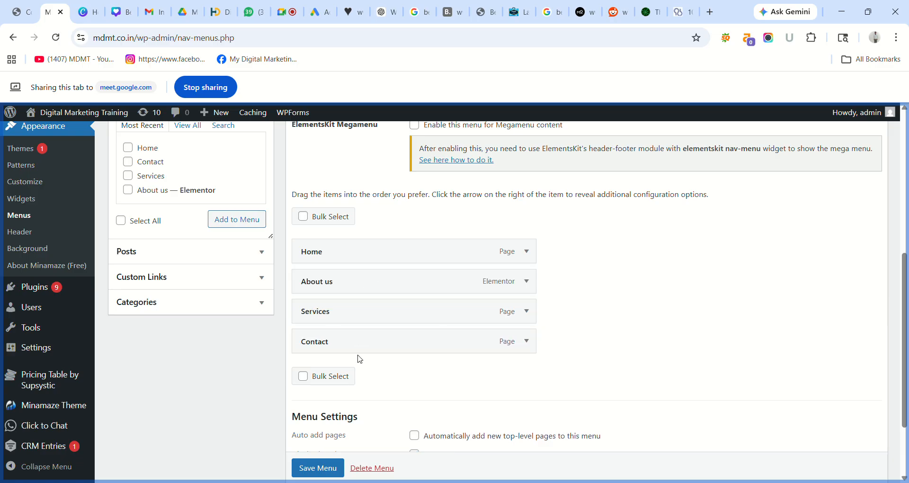
- Save the menu order, then go to the live site's Contact page
scroll(311, 473, "down", 1)
left_click(311, 471)
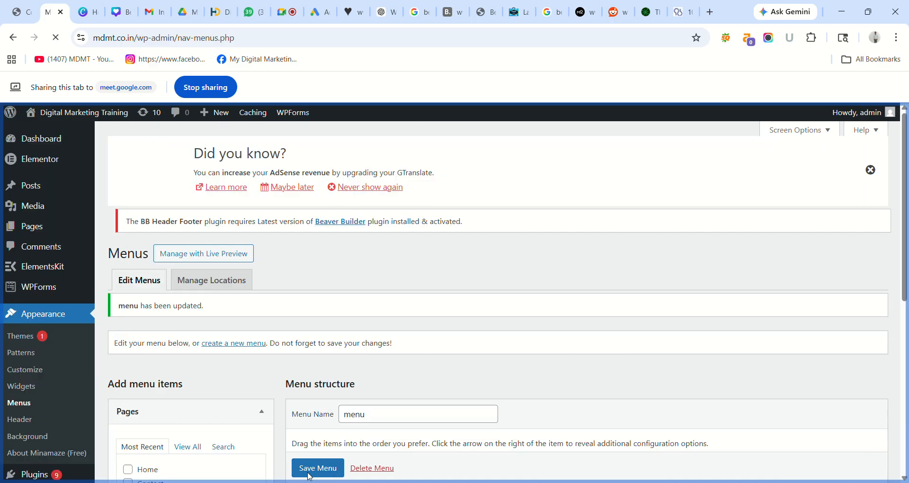
left_click_drag(904, 193, 906, 310)
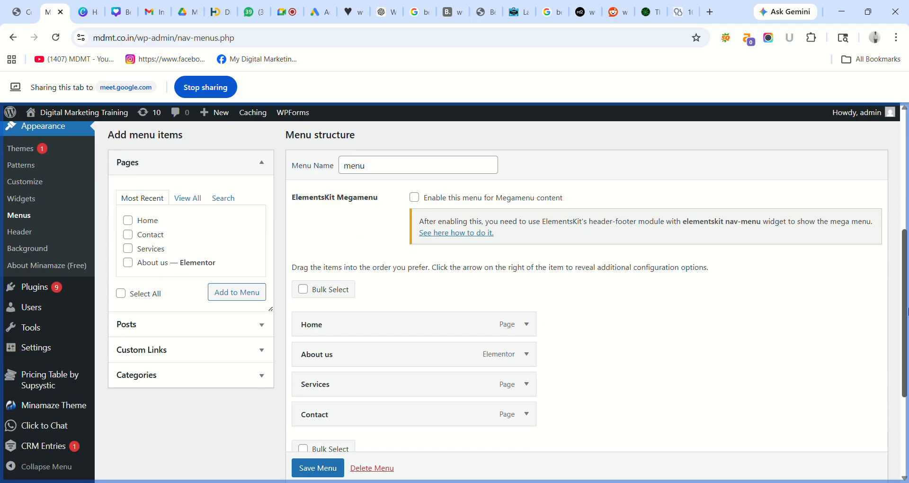
left_click(20, 12)
- Share the live site tab, reload it for the new menu order, and step back to Contact
left_click(304, 89)
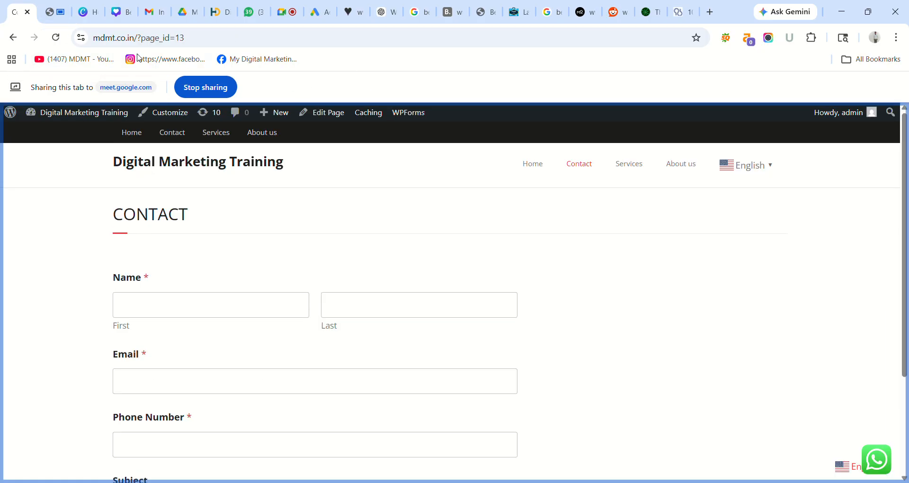
left_click(55, 37)
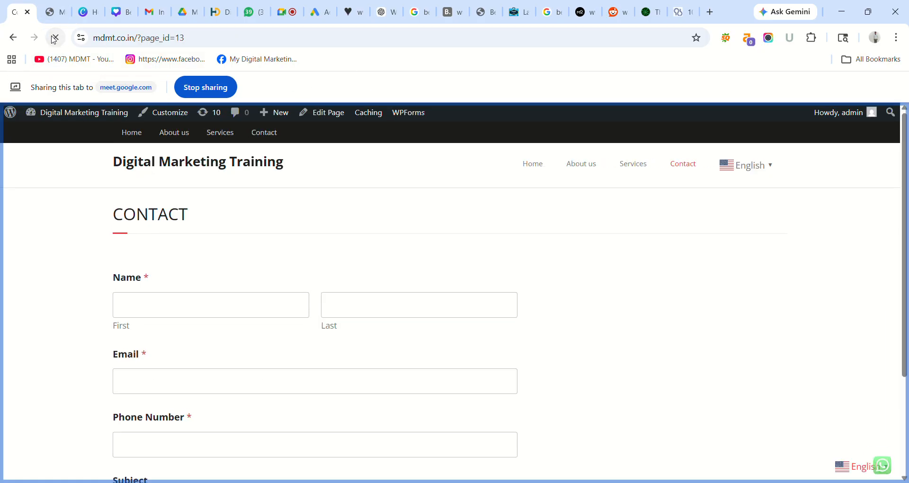
left_click(18, 41)
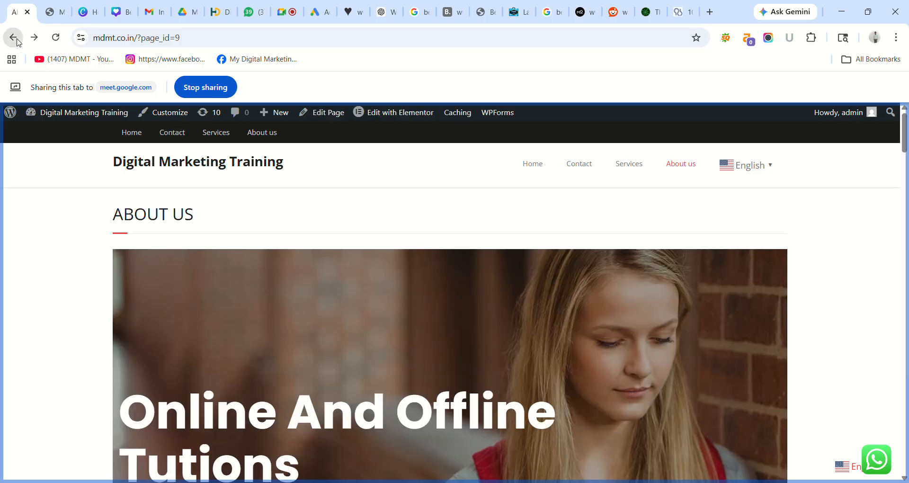
left_click(18, 41)
left_click(18, 42)
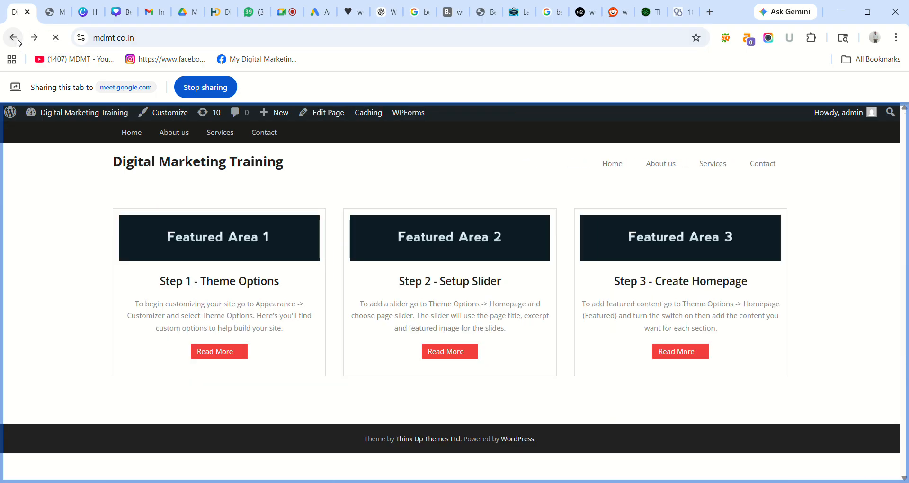
left_click(18, 42)
left_click(18, 42)
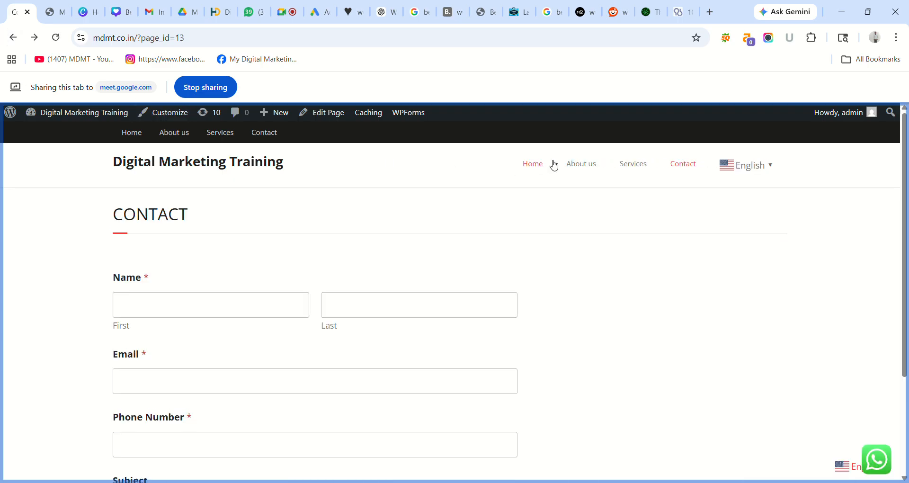
- Open Home from the site menu, then go back through Contact to About us
left_click(538, 165)
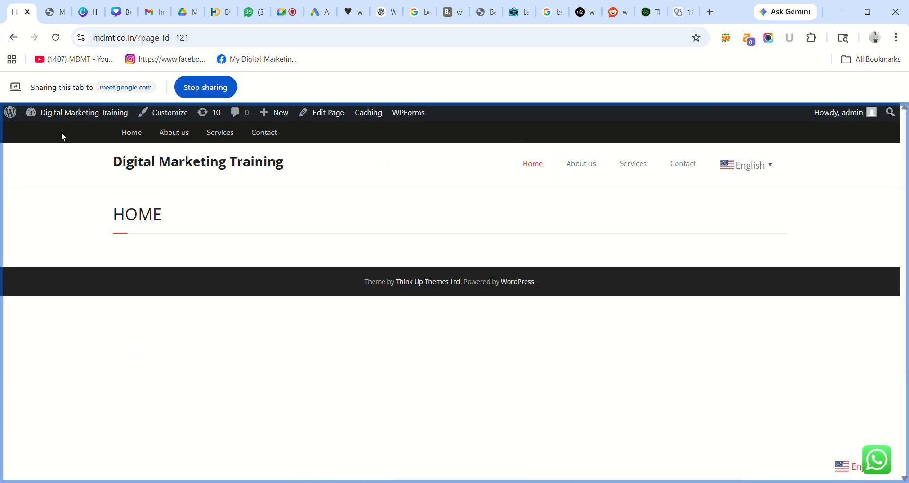
left_click(12, 41)
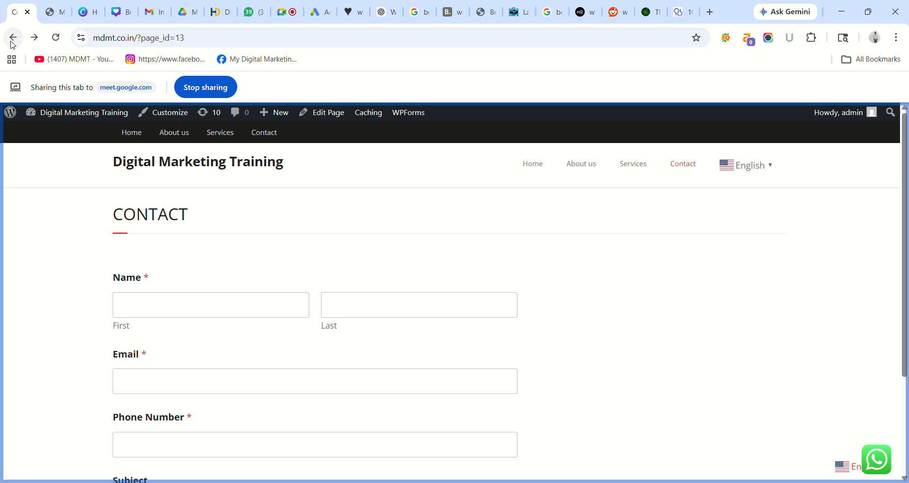
left_click(13, 38)
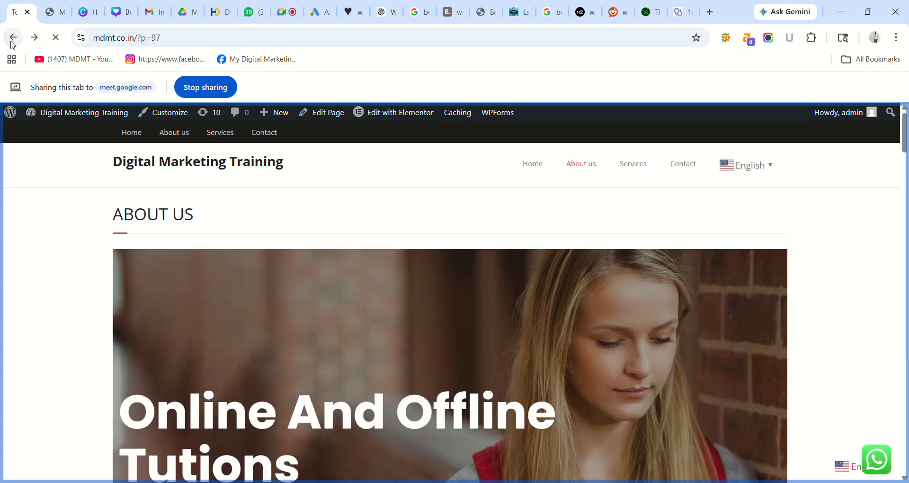
- Trim the browser address to mdmt.co.in and load the site's homepage
left_click(195, 40)
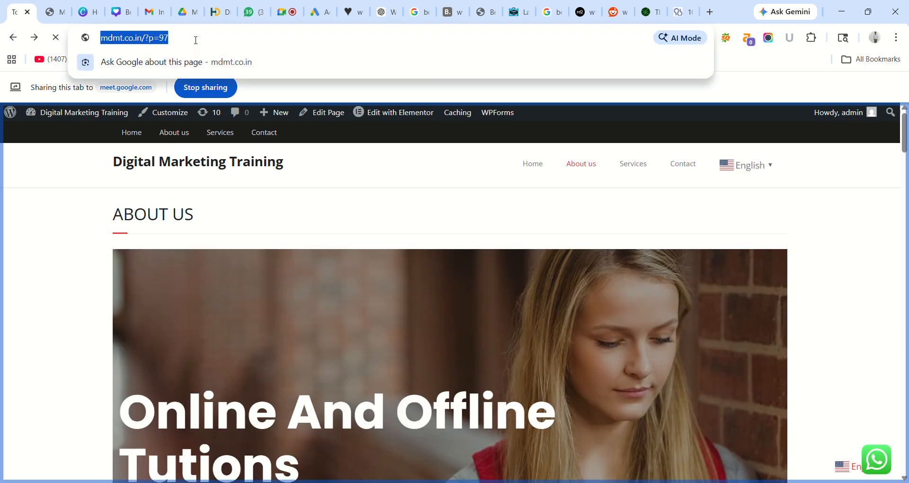
left_click(196, 38)
key("BackSpace")
key("BackSpace")
key("BackSpace")
key("BackSpace")
key("BackSpace")
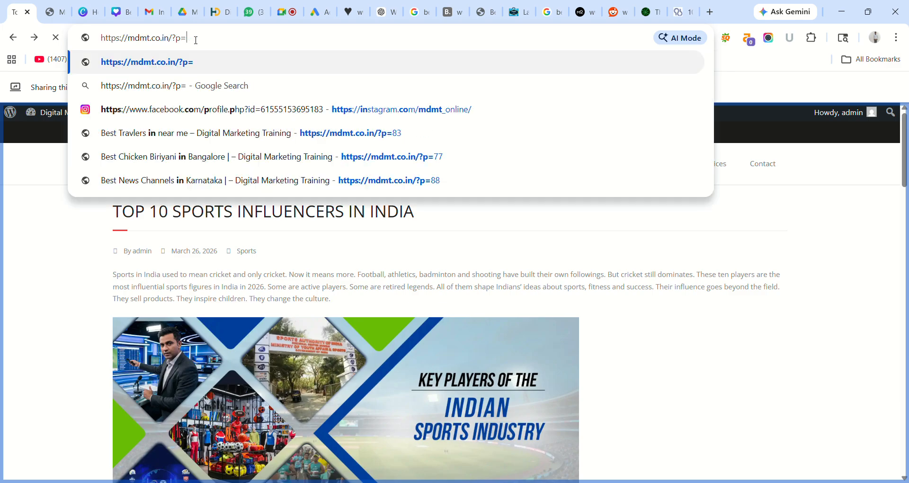
key("Return")
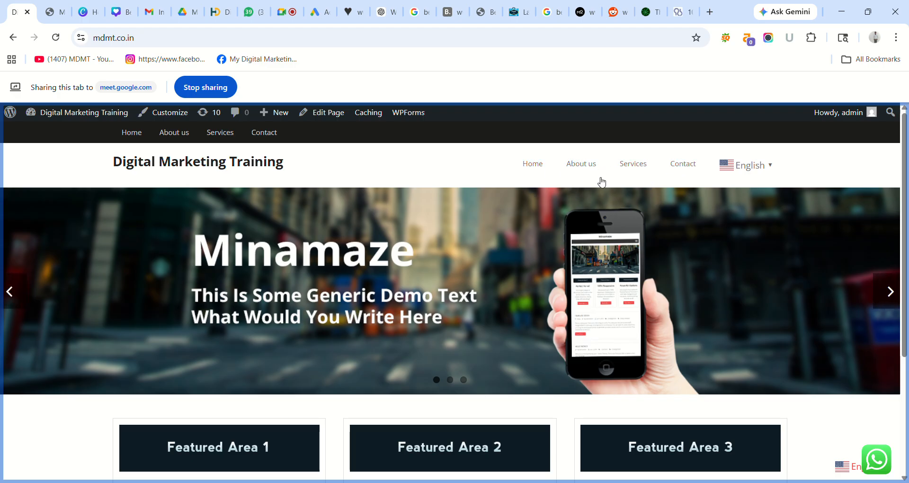
- Return to the WordPress Menus admin tab and share it in the meeting
left_click(57, 12)
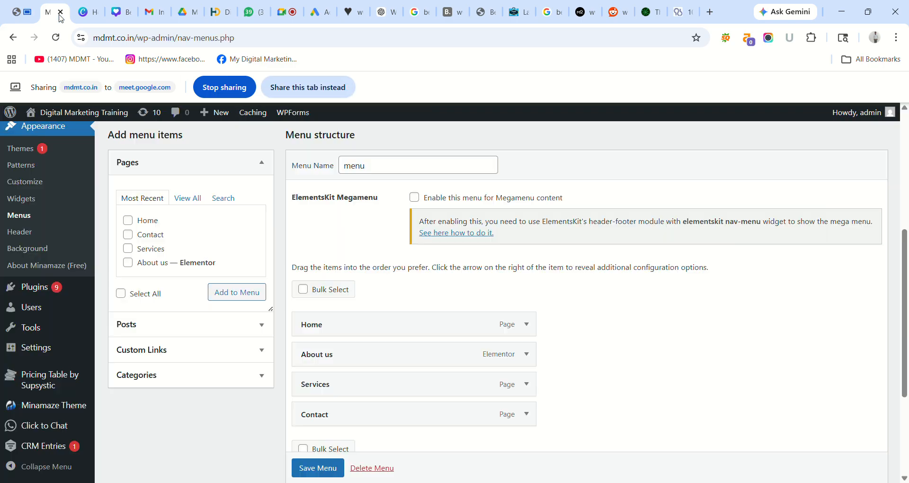
left_click(308, 87)
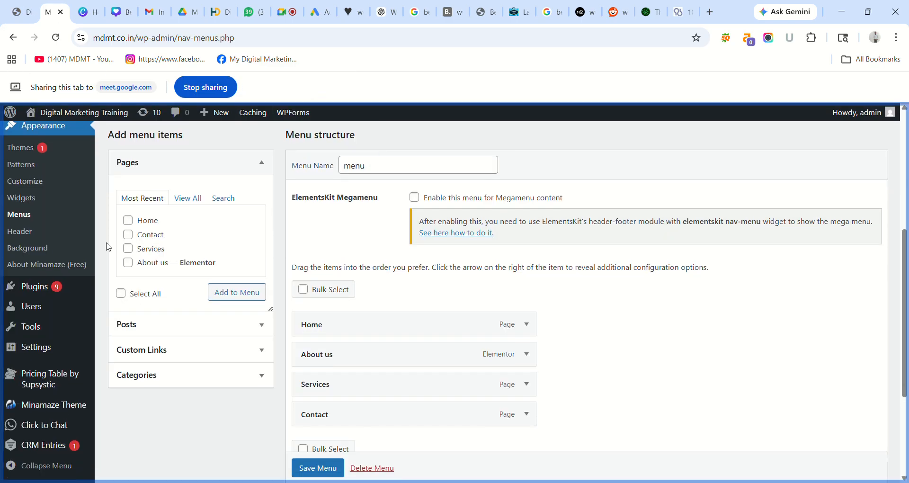
mouse_move(22, 291)
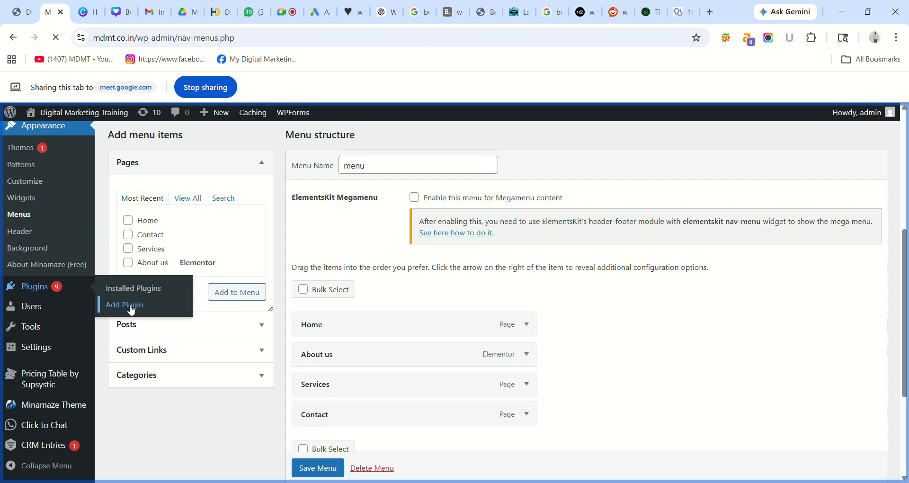
- Search Add Plugins for 'Elementor header and footer' and browse the 506 results
left_click(126, 305)
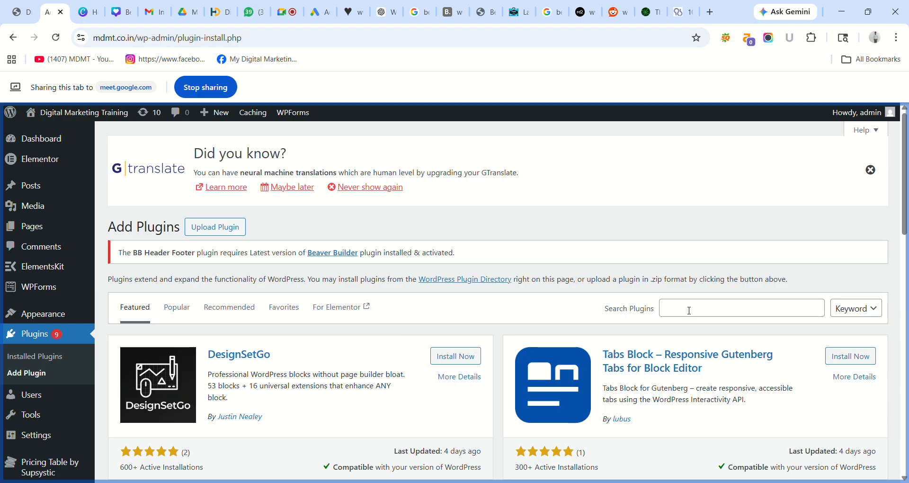
left_click(688, 310)
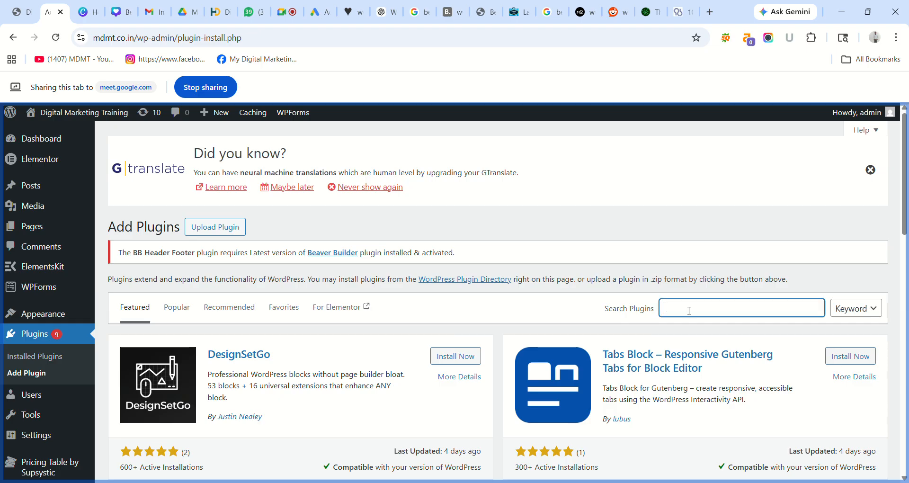
type("E")
type("lementor header")
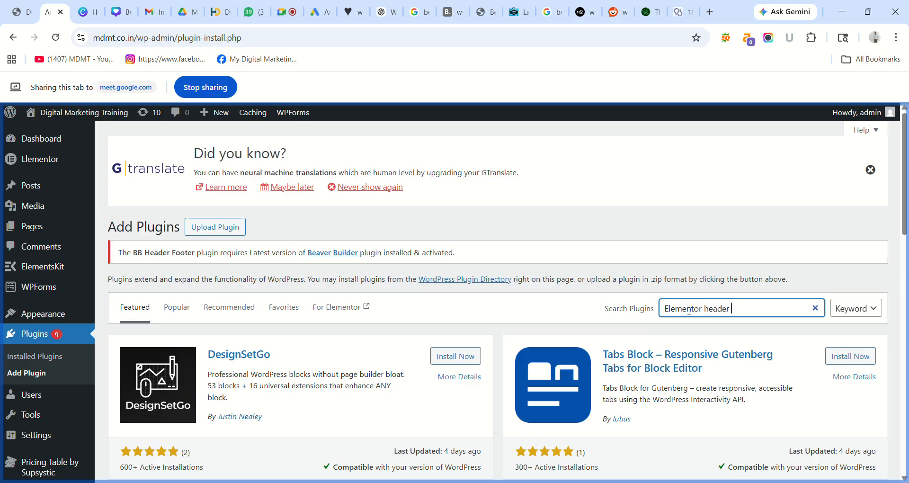
type(" and footer")
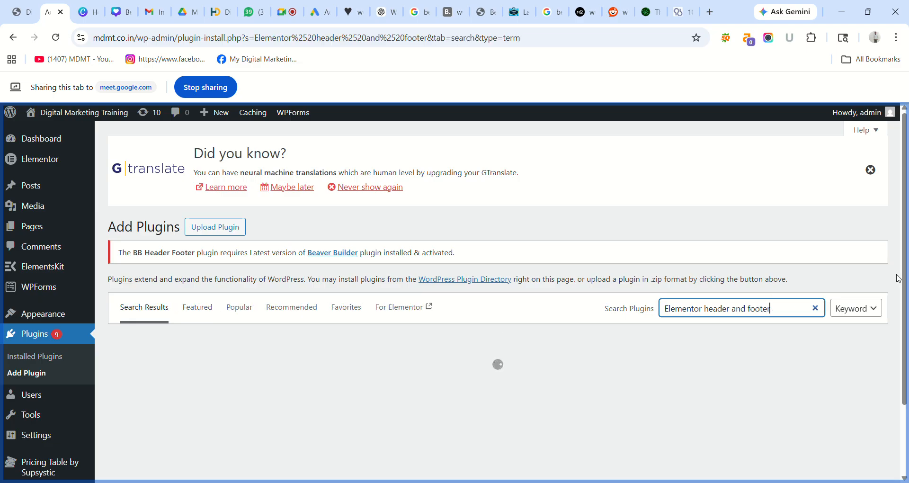
left_click_drag(905, 280, 907, 355)
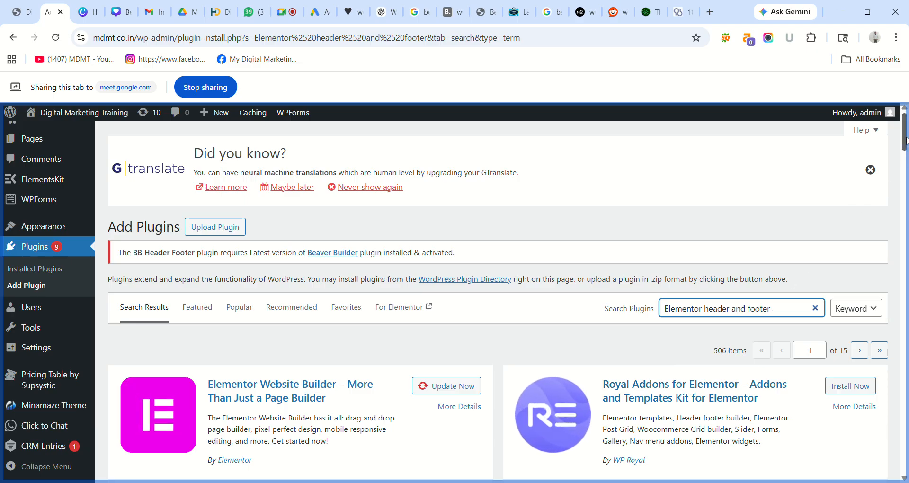
left_click_drag(906, 147, 904, 88)
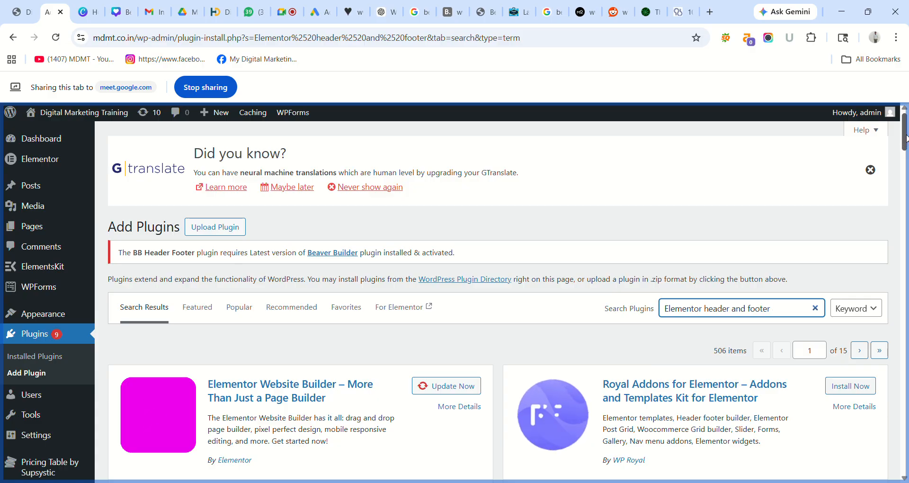
left_click_drag(906, 139, 906, 159)
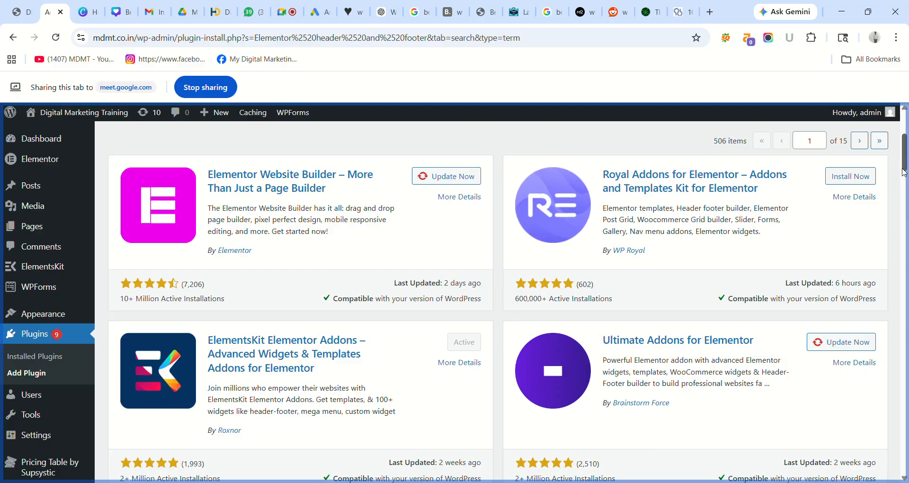
- Update Elementor Website Builder, then install and activate Header Footer Builder for Elementor
mouse_move(906, 161)
left_mouse_down()
mouse_move(905, 460)
mouse_move(899, 157)
left_mouse_up()
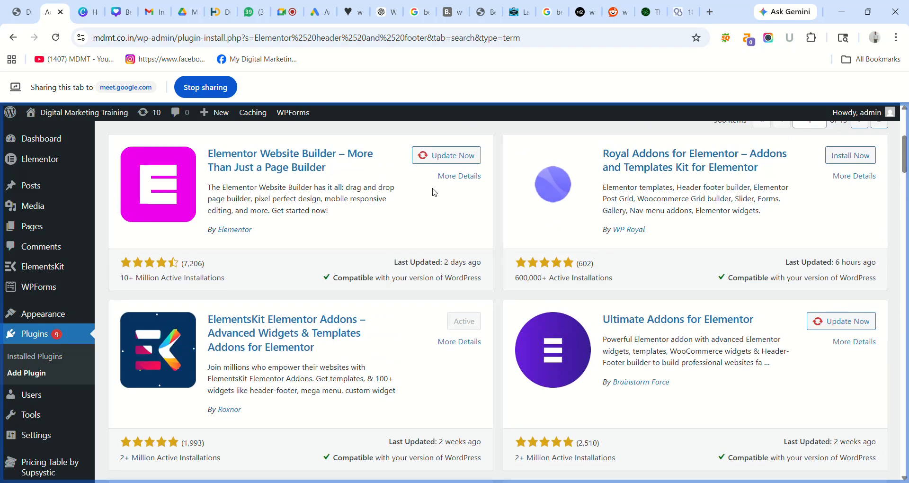
left_click(445, 156)
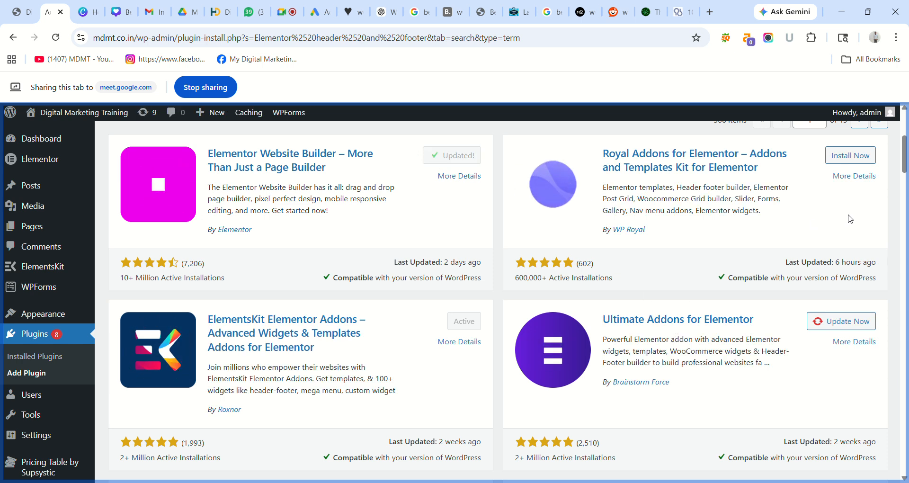
left_click_drag(905, 160, 906, 192)
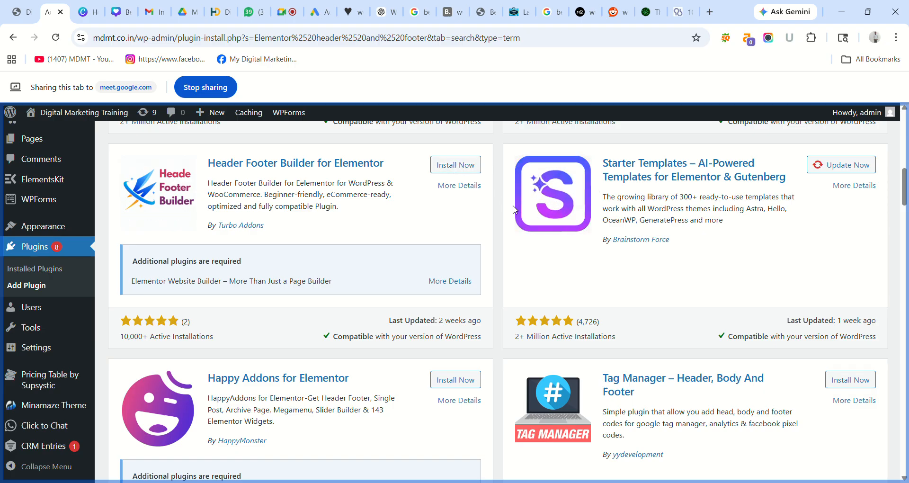
left_click(456, 165)
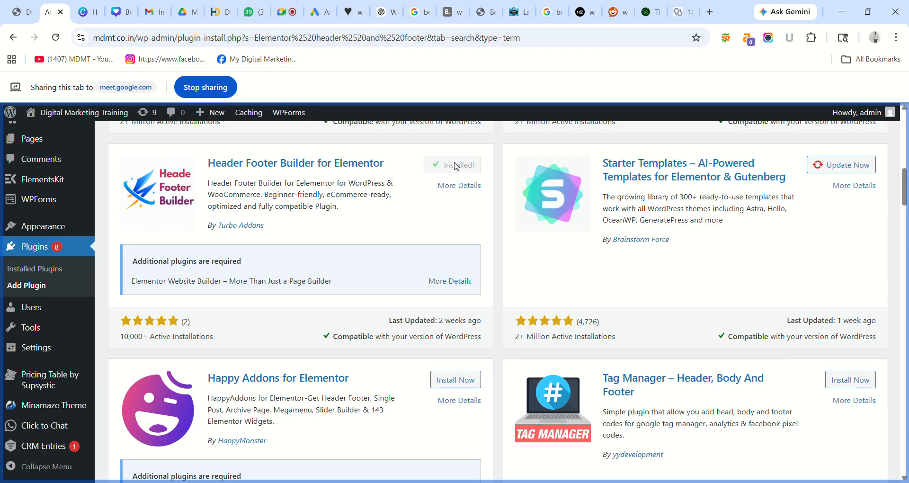
left_click(464, 165)
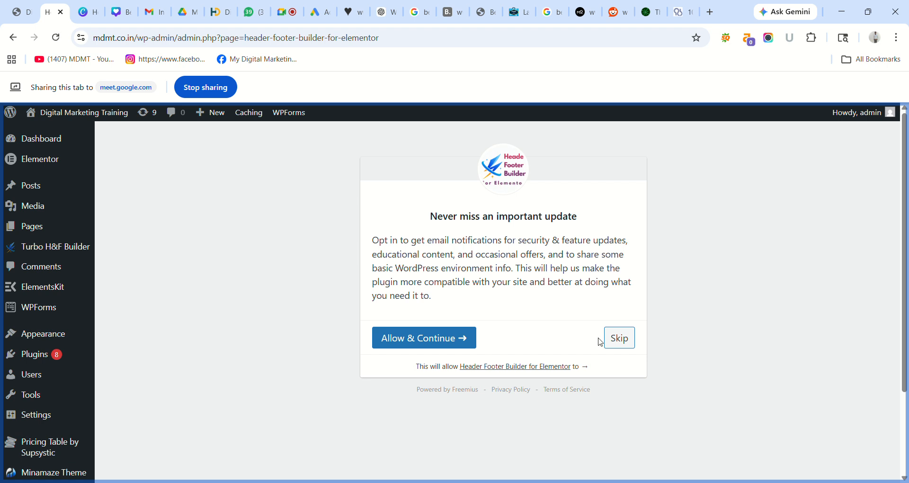
- Accept the plugin's opt-in with Allow & Continue and view the empty Header Templates list
left_click(435, 342)
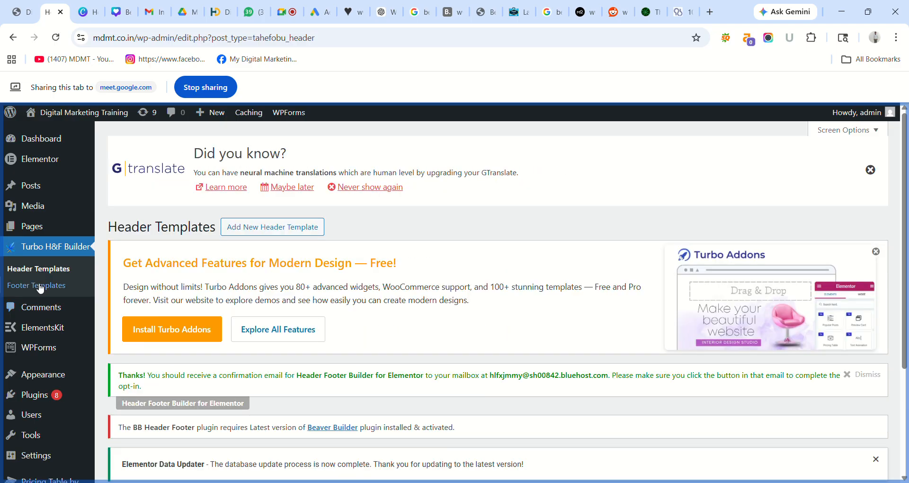
mouse_move(39, 374)
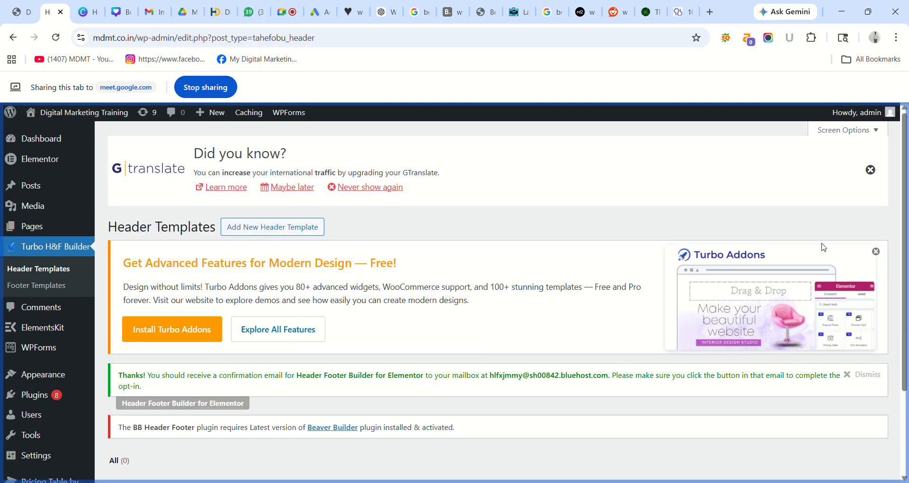
scroll(906, 198, "down", 3)
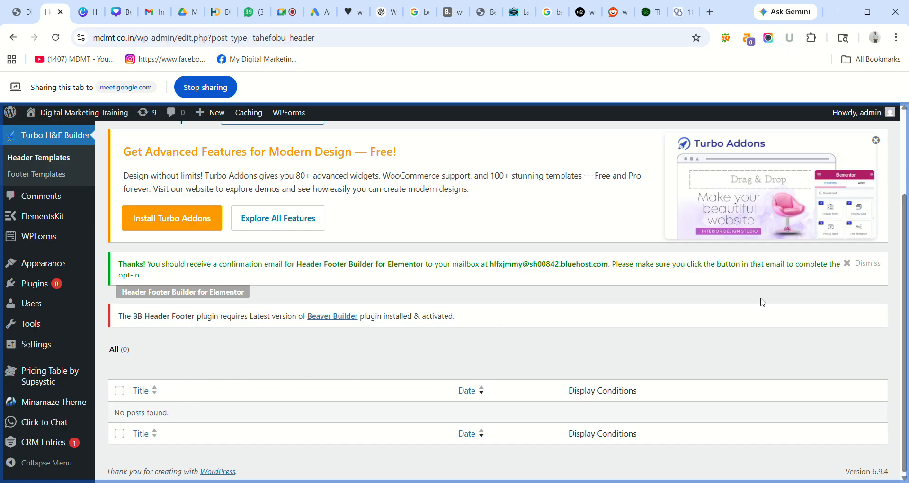
scroll(907, 292, "up", 1)
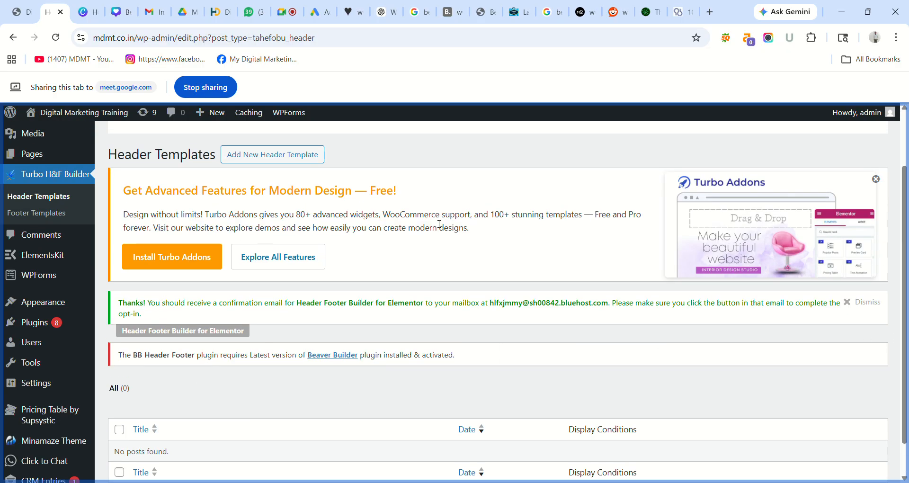
- Start a new header template named 'Header', leaving the include-pages list empty
left_click(276, 158)
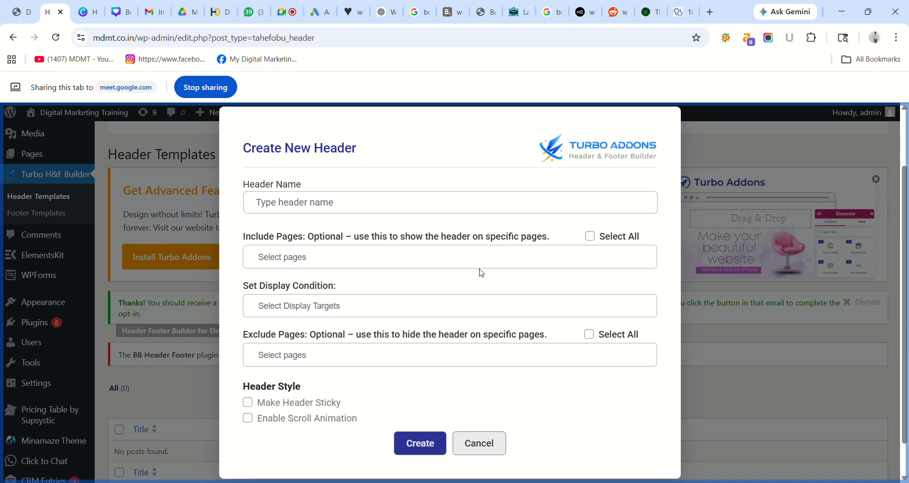
left_click(373, 208)
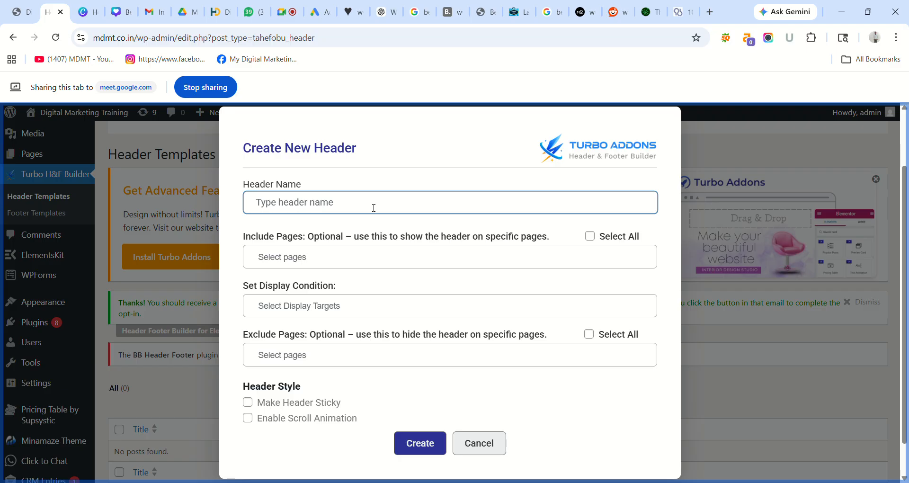
type("Header")
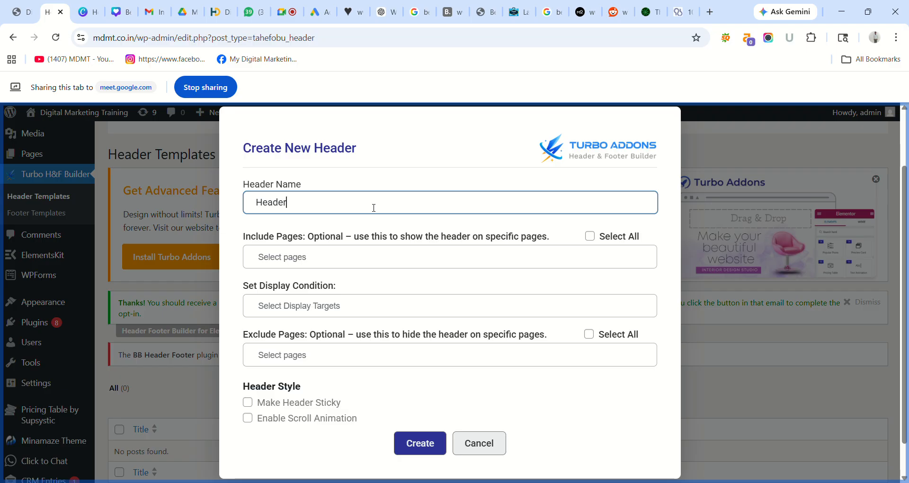
left_click(399, 260)
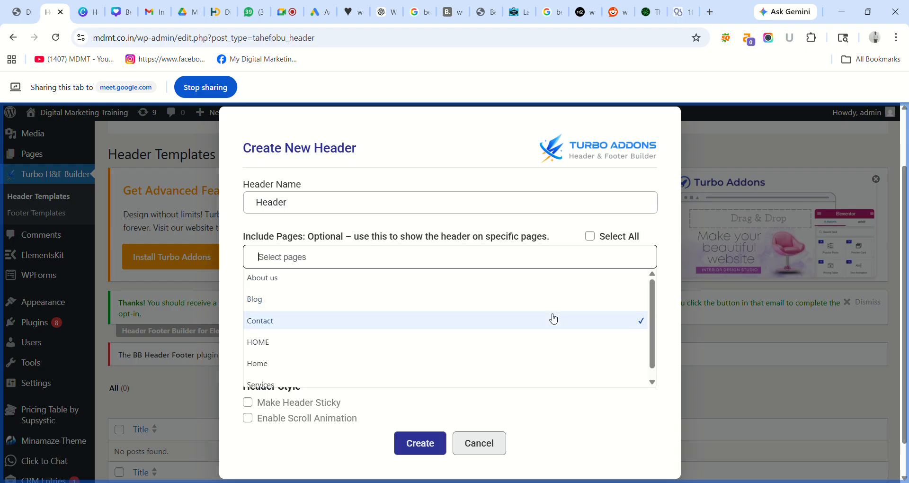
left_click_drag(652, 295, 651, 331)
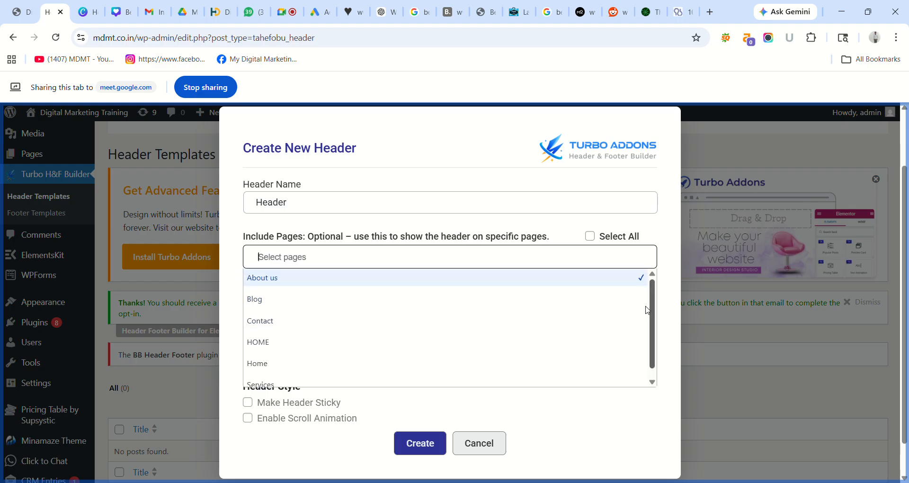
left_click(251, 229)
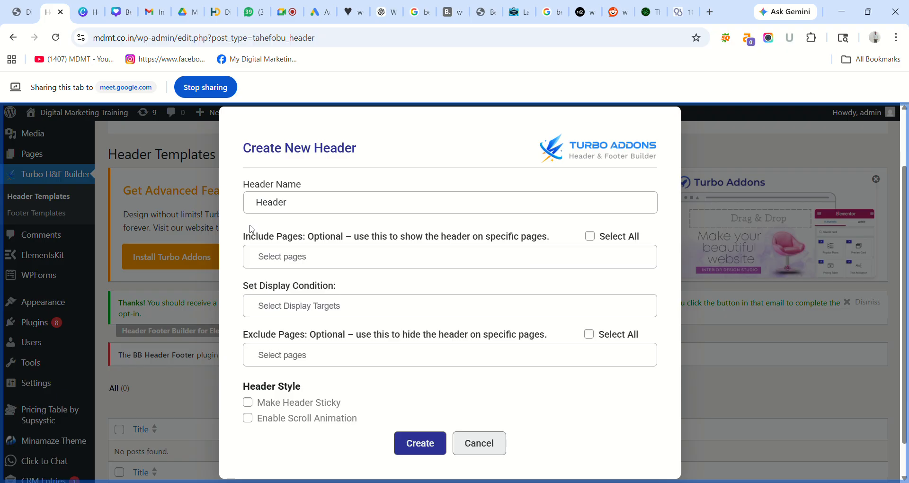
- Set the display condition to Entire Site with no excluded pages, and create the template
left_click(558, 310)
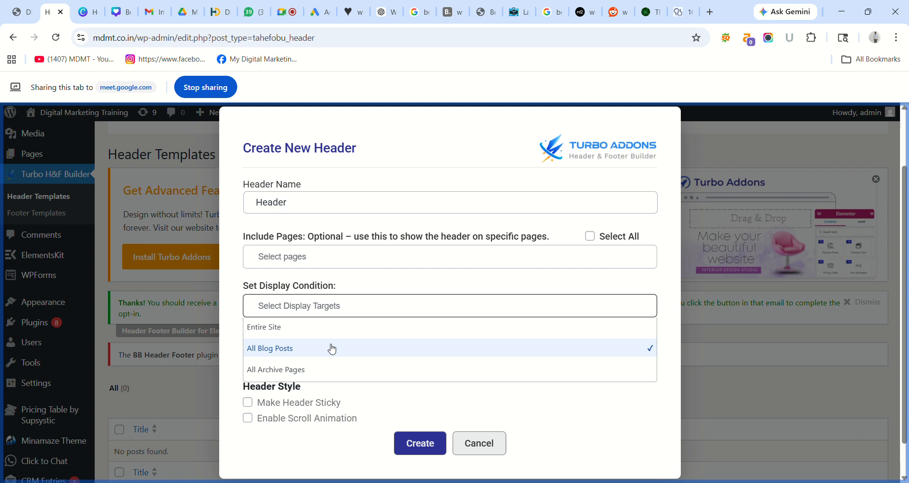
left_click(298, 331)
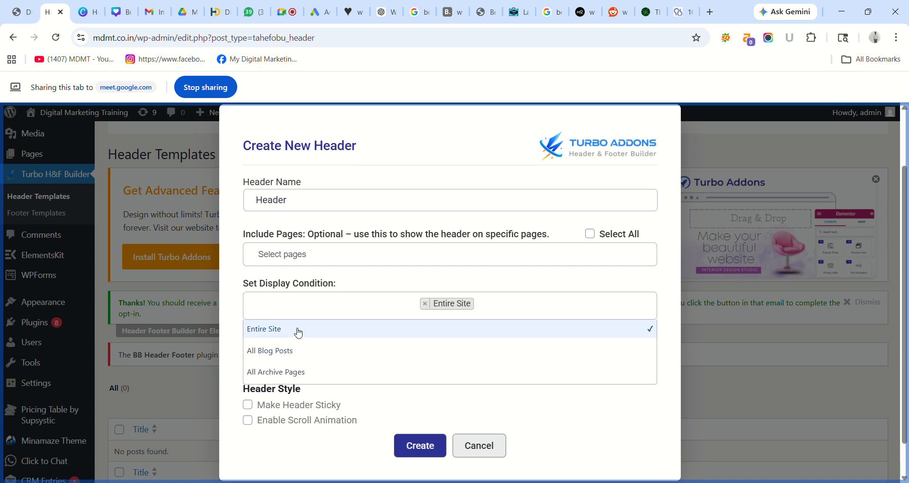
left_click(232, 324)
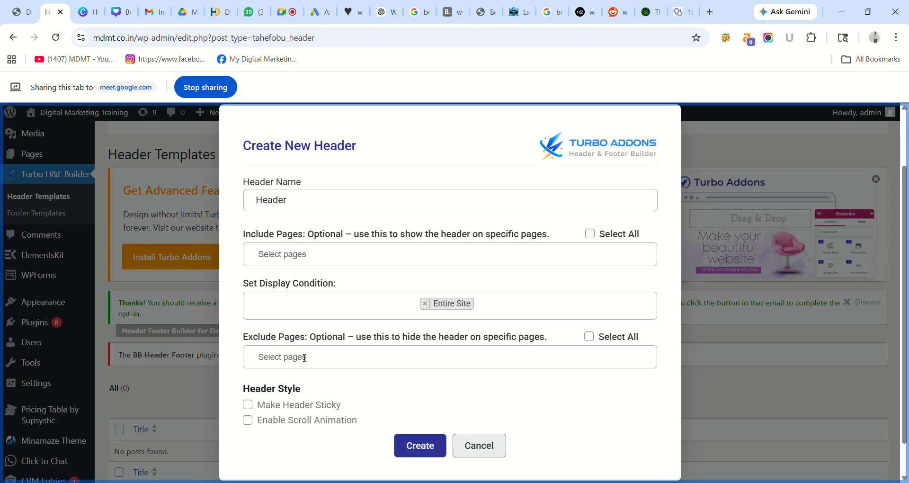
left_click(328, 361)
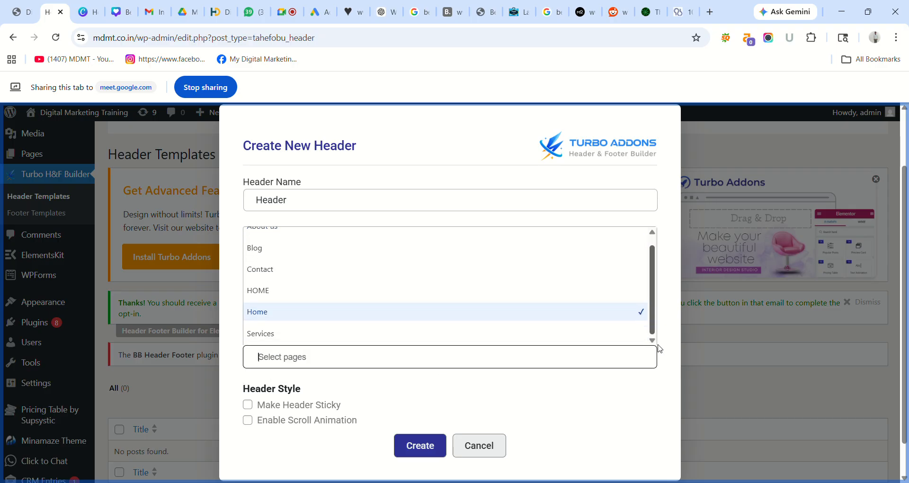
left_click(628, 398)
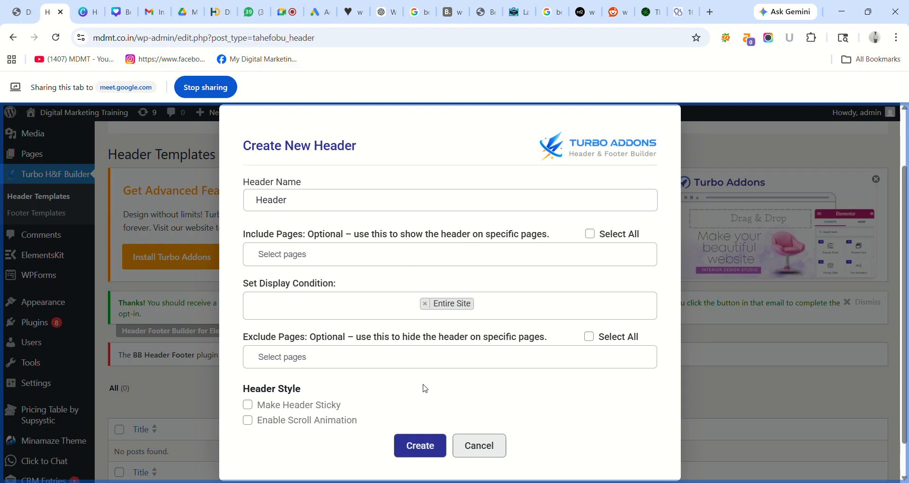
left_click(429, 446)
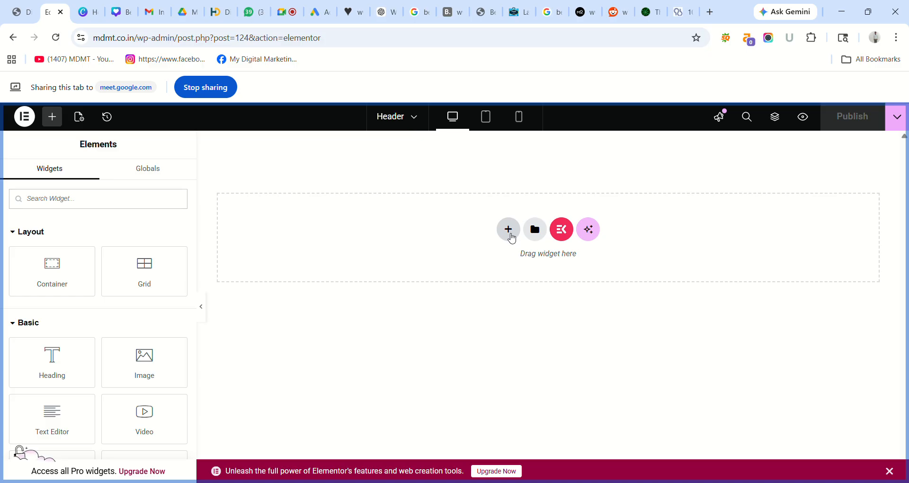
- Add a three-column Flexbox container to the header, then share the live site tab
left_click(507, 230)
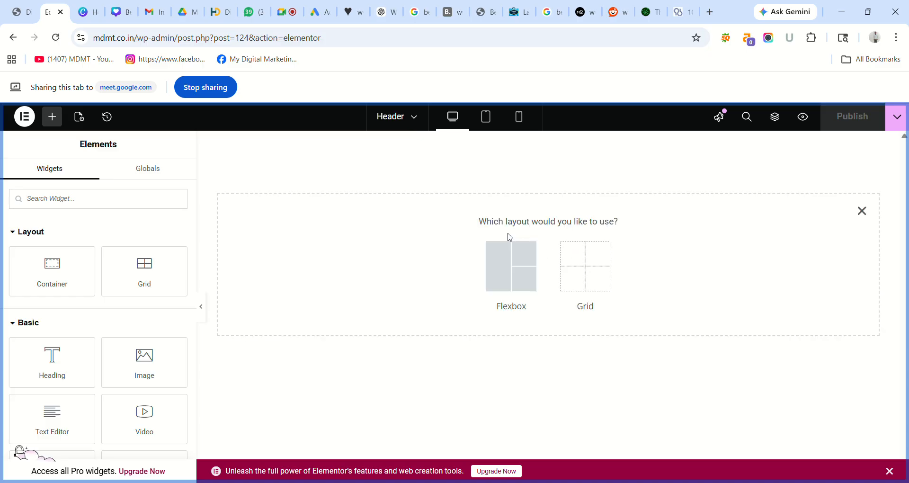
left_click(521, 280)
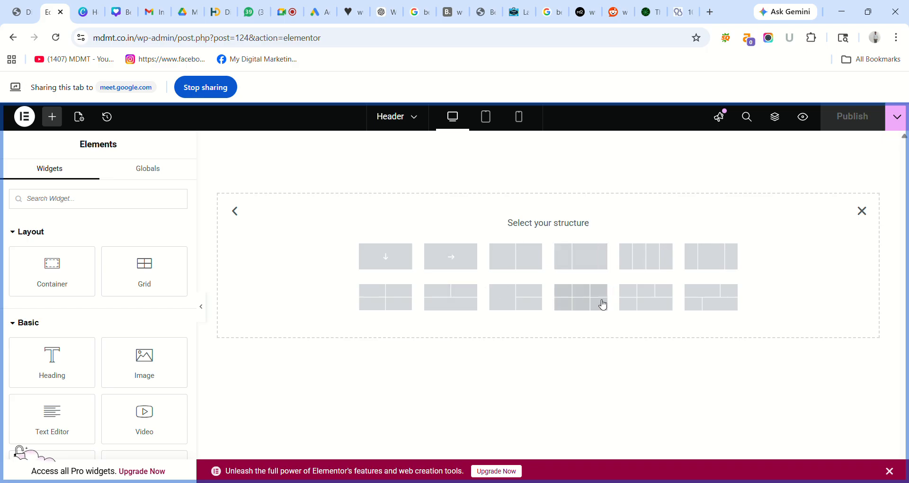
left_click(714, 266)
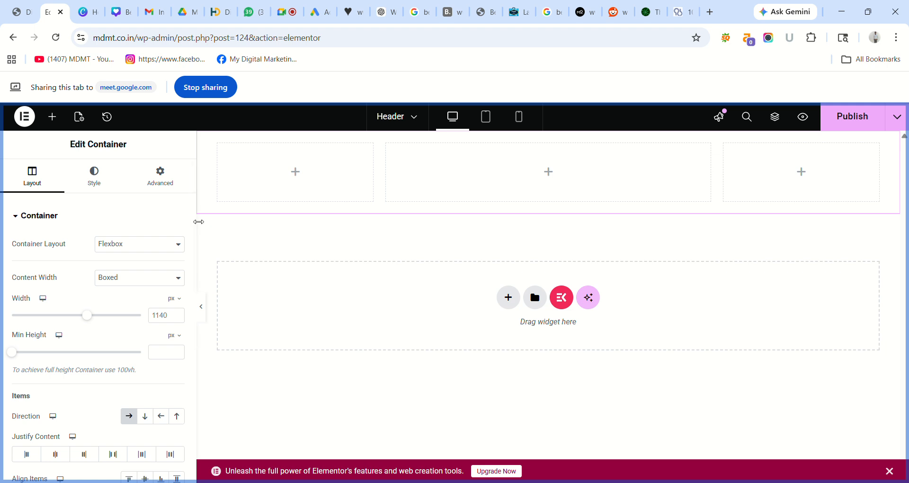
left_click_drag(194, 233, 189, 375)
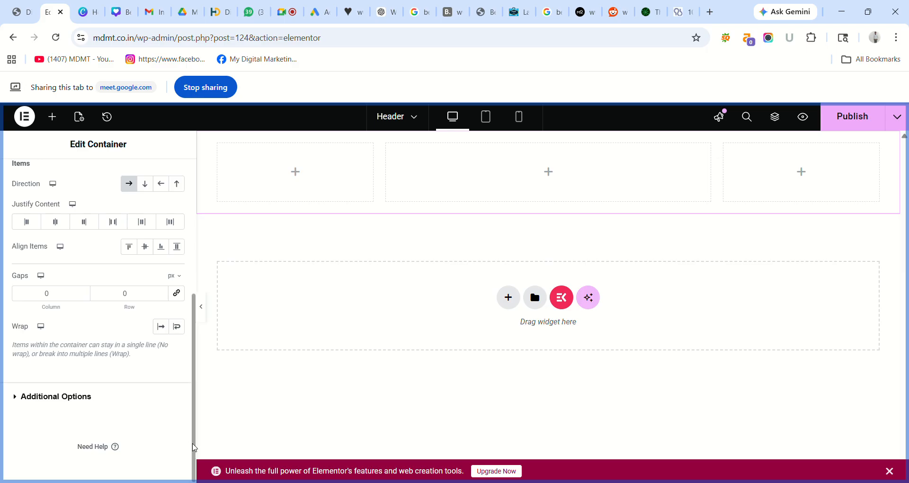
left_click_drag(194, 447, 214, 256)
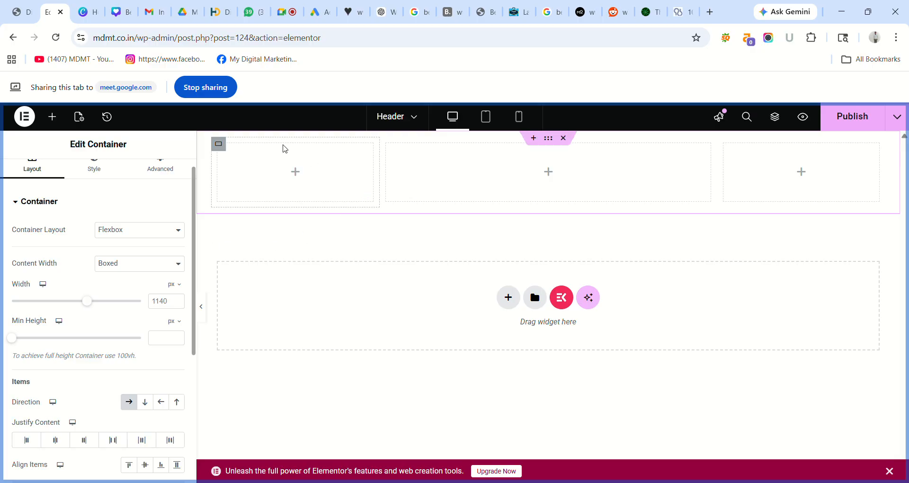
left_click(21, 11)
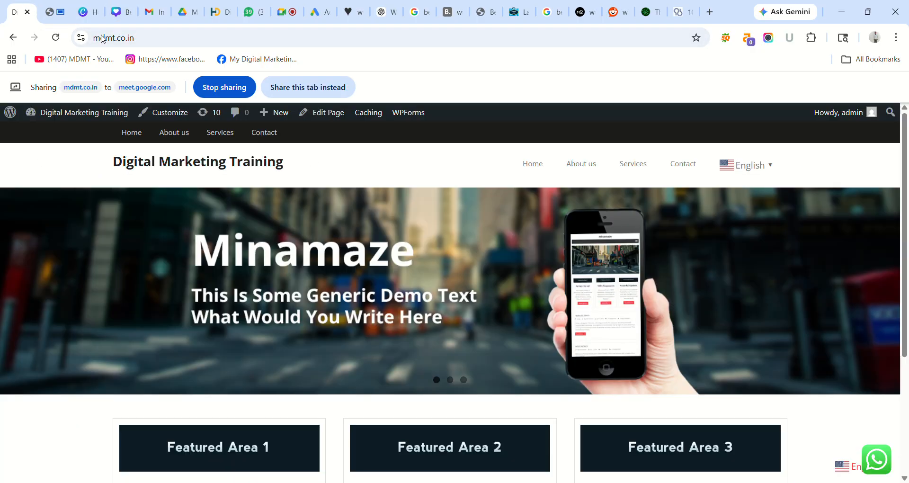
left_click(327, 85)
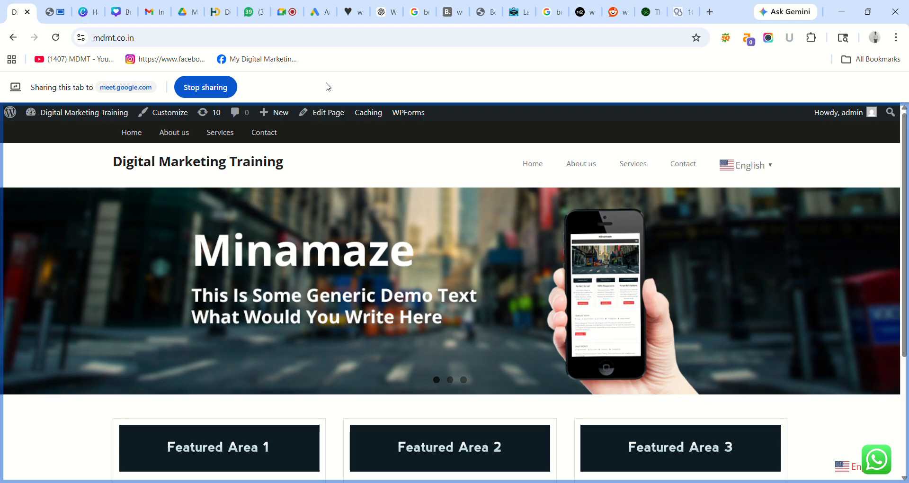
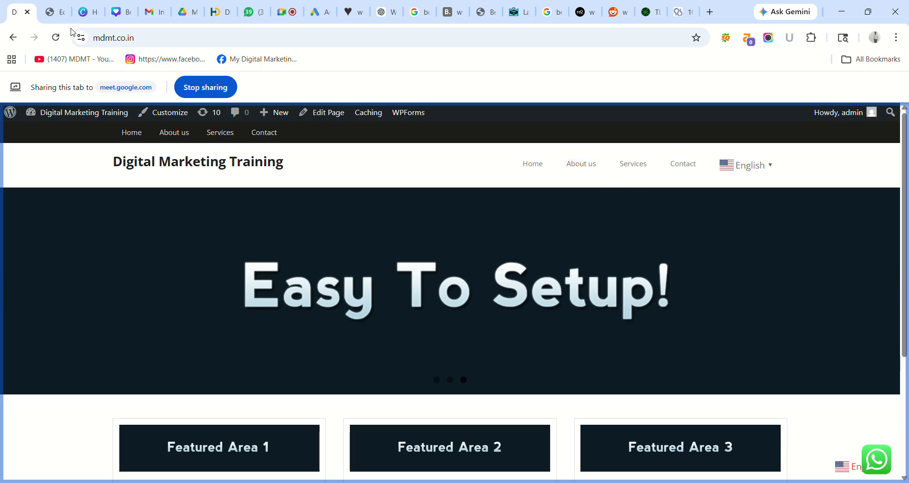
- Return to the Elementor editor and place a nested container in the first header column
left_click(60, 20)
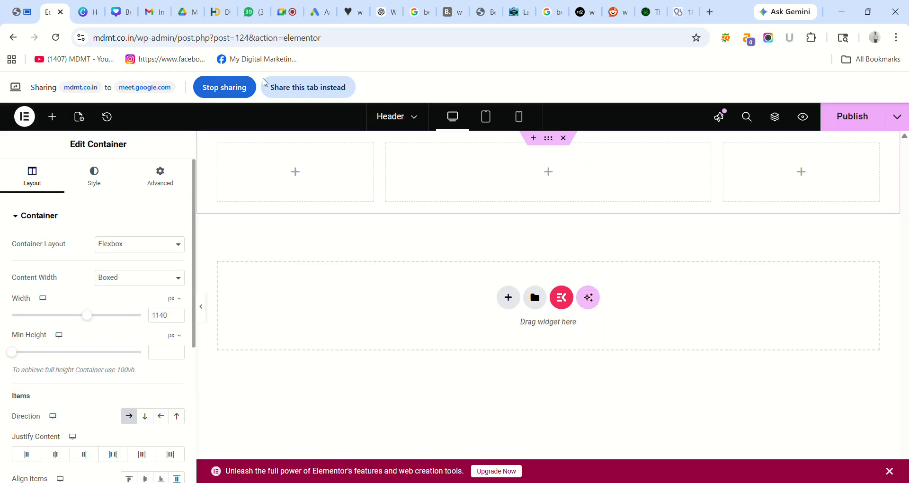
left_click(289, 87)
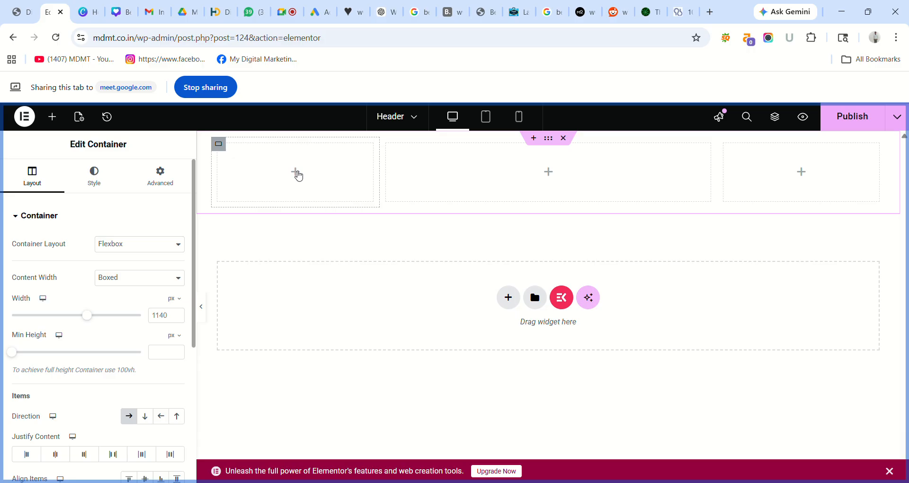
left_click(298, 176)
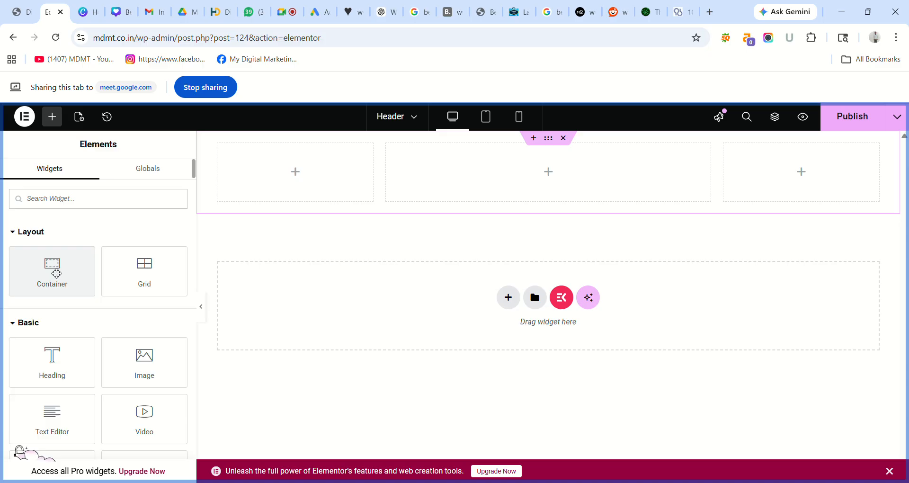
left_click_drag(56, 273, 296, 175)
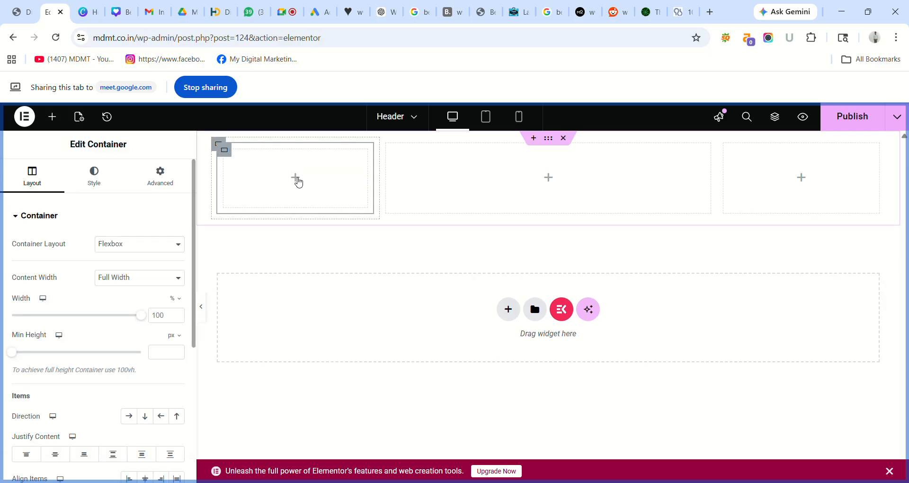
- Add an Image widget to the new container
left_click(297, 179)
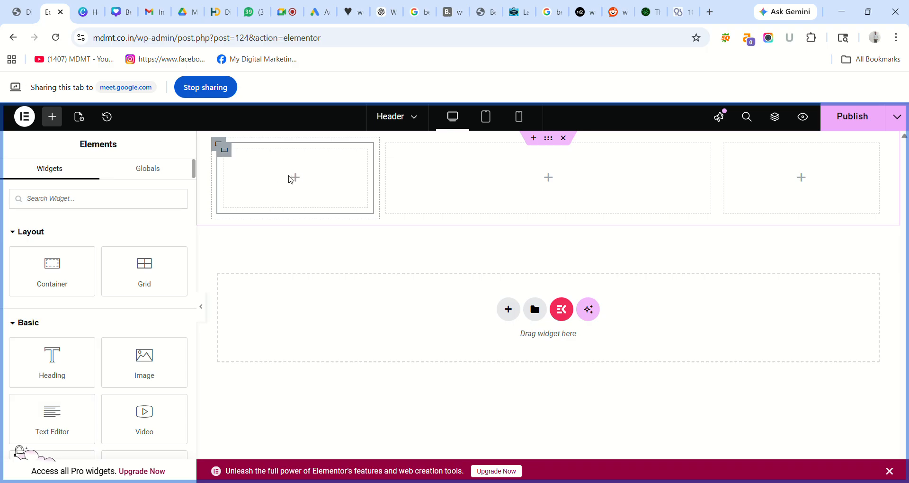
scroll(92, 322, "down", 1)
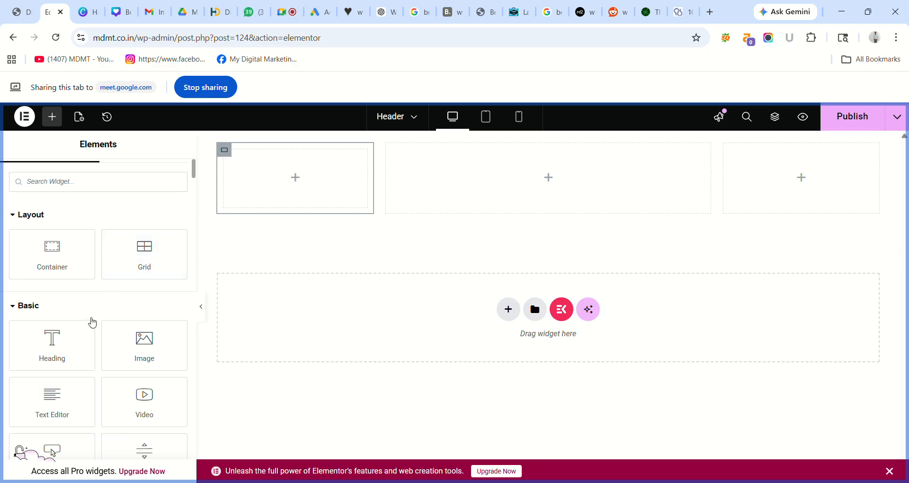
scroll(93, 322, "down", 1)
scroll(149, 345, "up", 1)
scroll(144, 331, "down", 1)
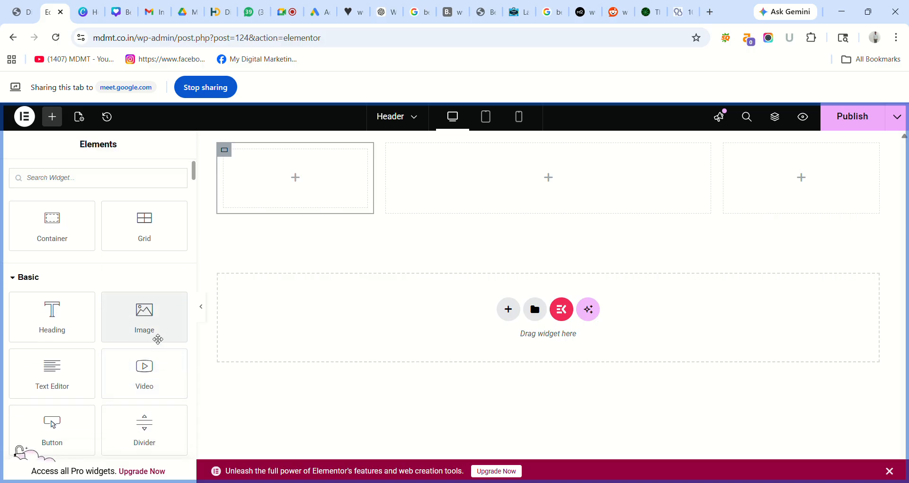
scroll(158, 339, "up", 1)
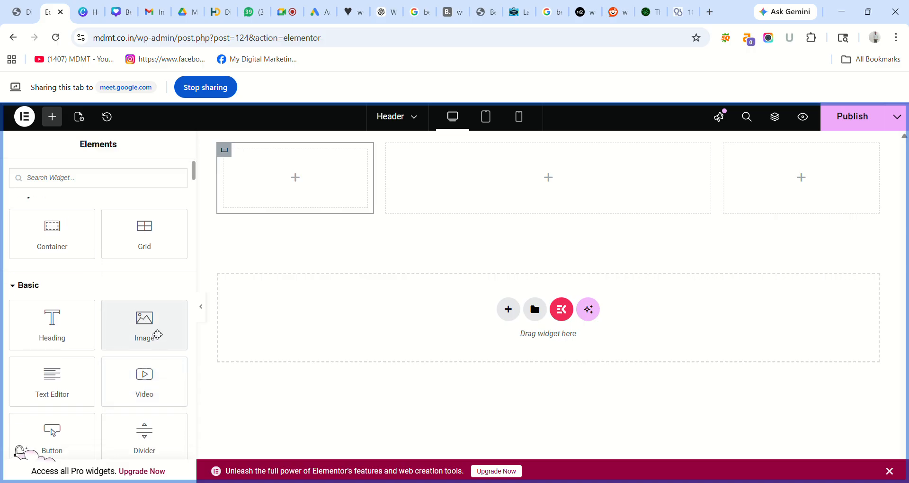
left_click_drag(157, 335, 300, 179)
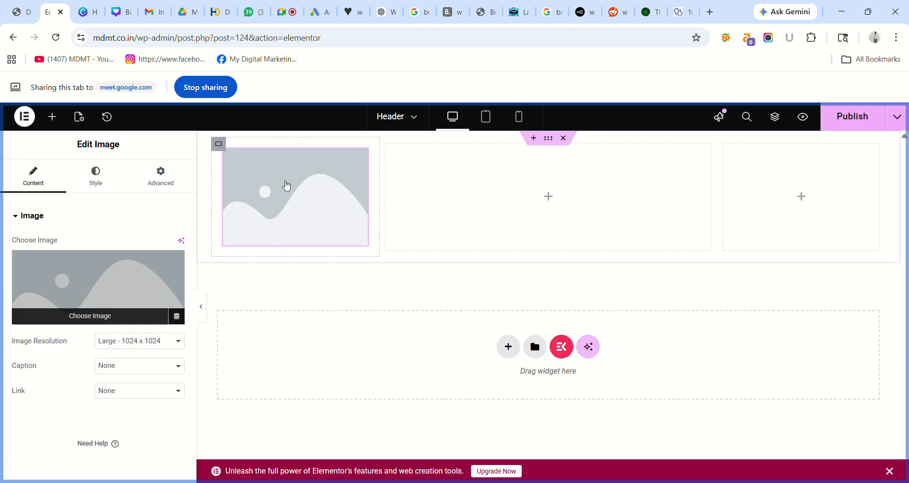
- Upload MDMT-LOGO-1-2.png from the computer and insert it into the Image widget
left_click(98, 316)
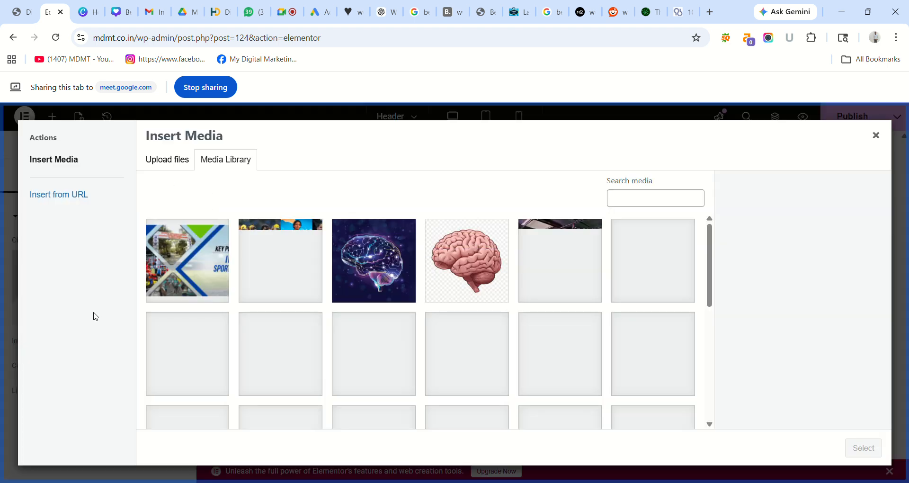
left_click(178, 165)
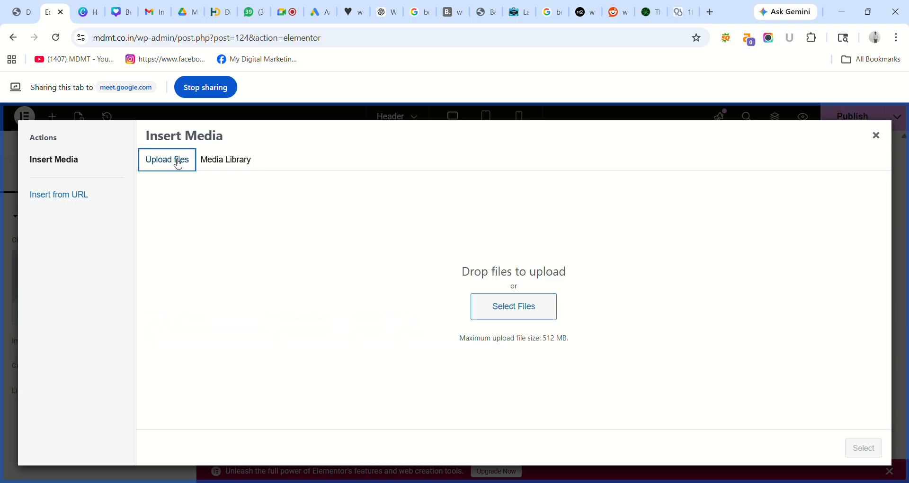
left_click(520, 303)
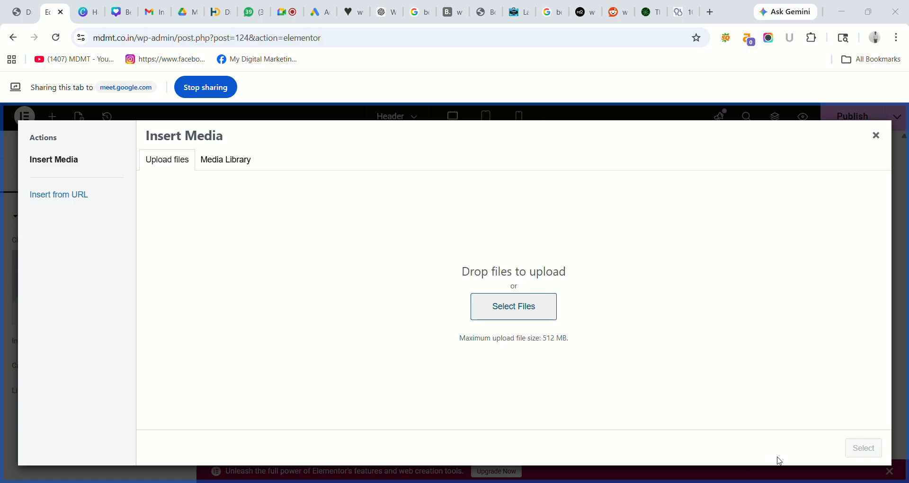
left_click(820, 460)
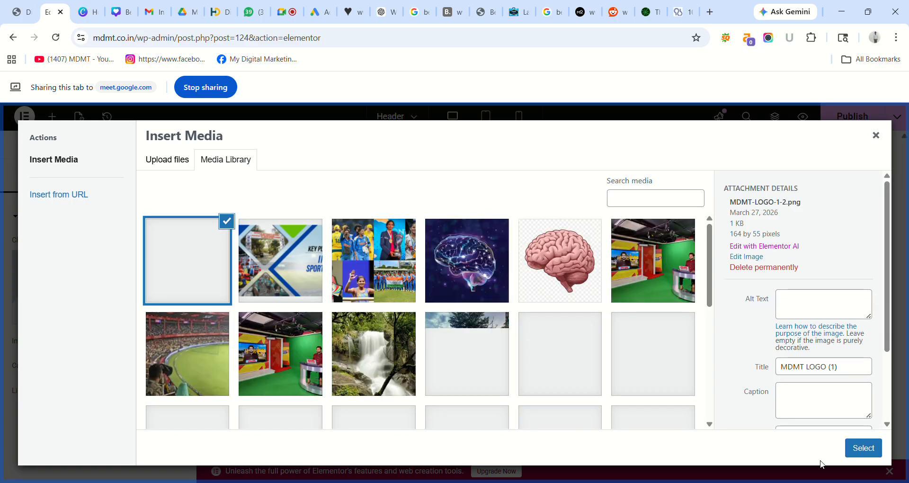
left_click(857, 448)
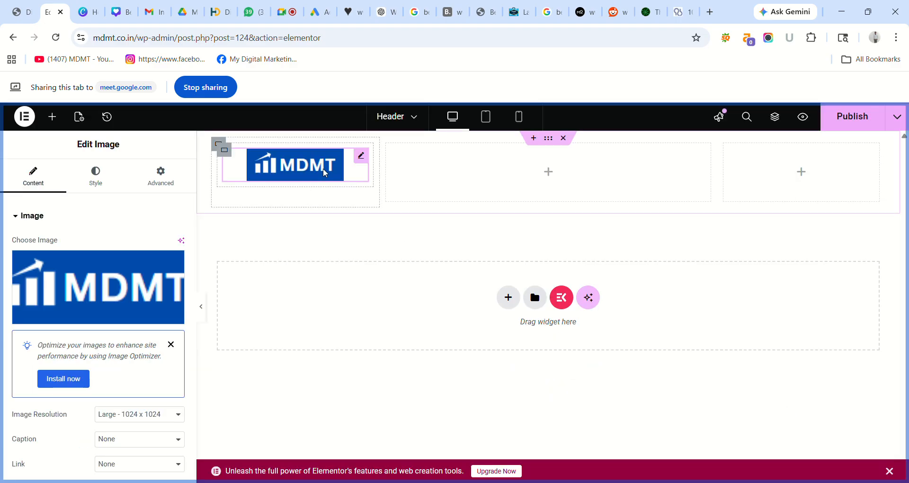
left_click(549, 175)
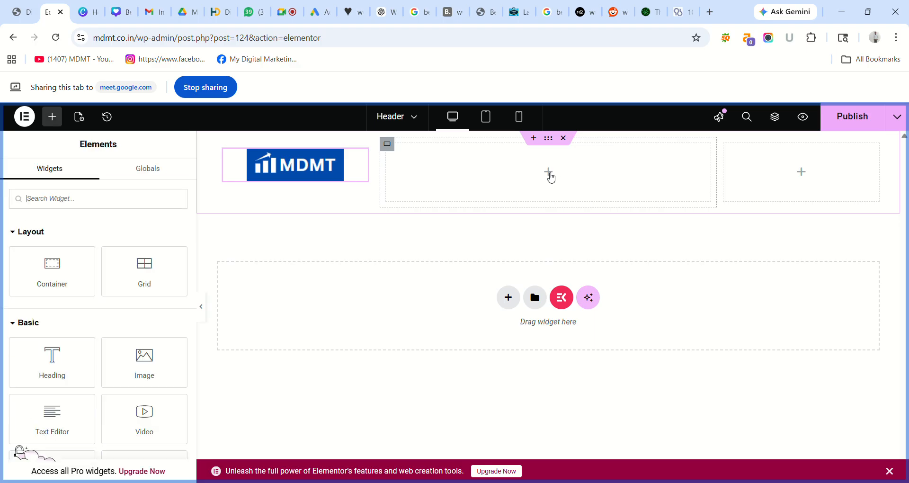
left_click(79, 199)
type("na")
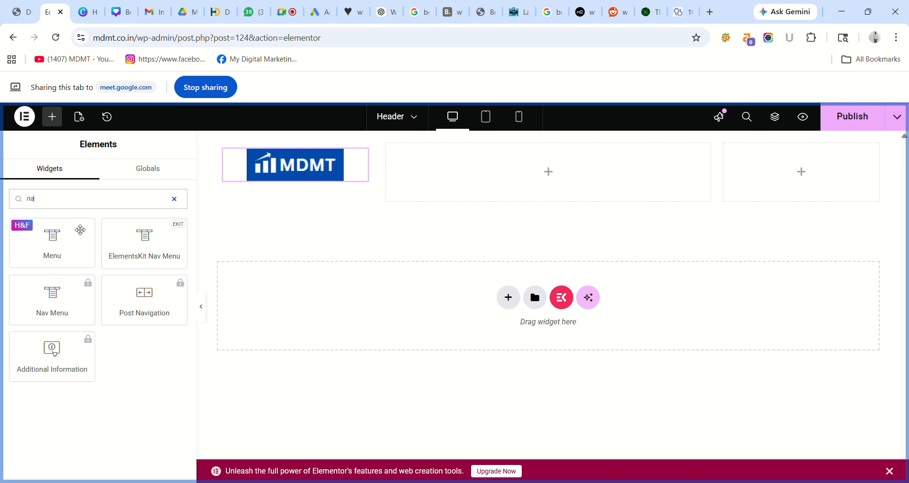
type("vigatio")
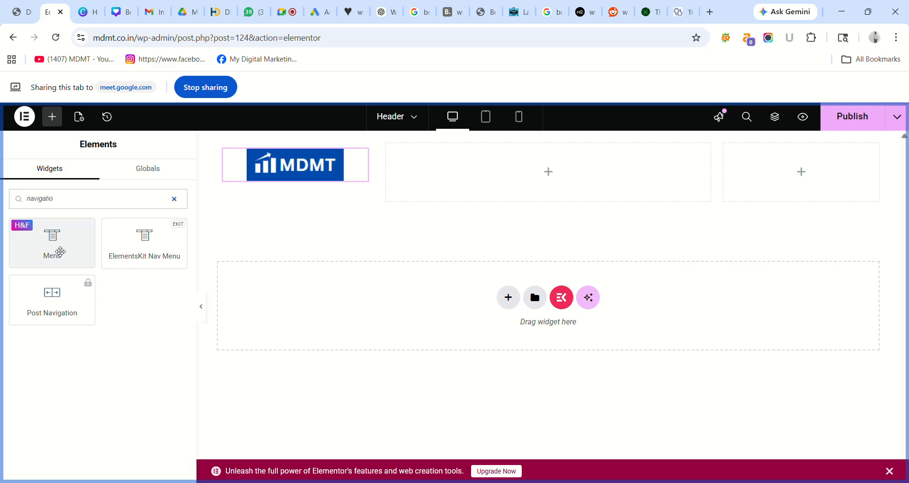
type("menu")
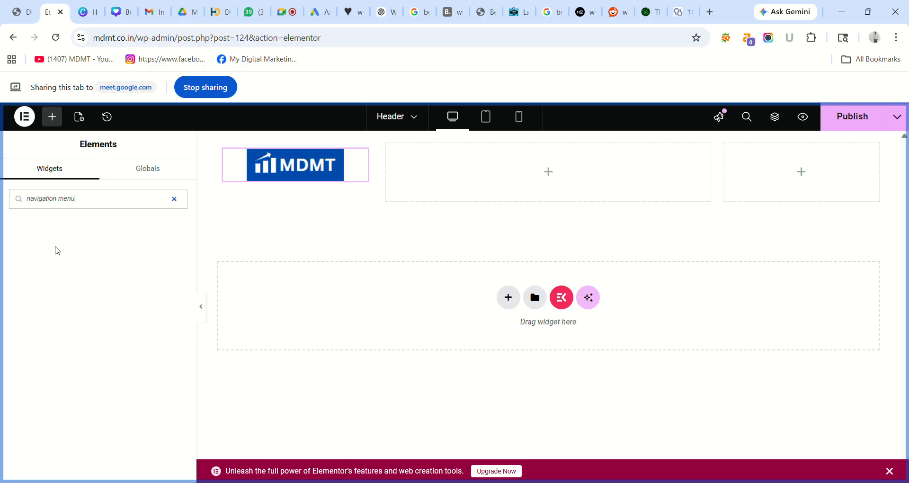
key("BackSpace")
key("BackSpace")
key("BackSpace")
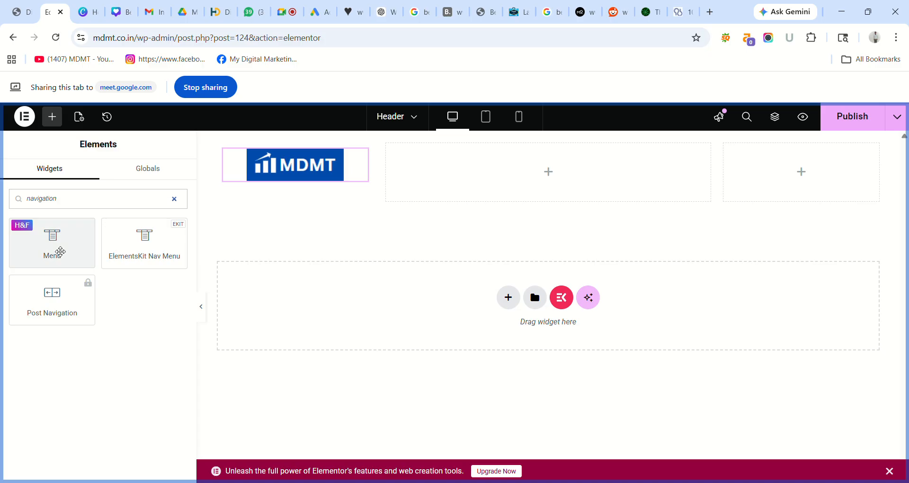
left_click_drag(60, 251, 544, 190)
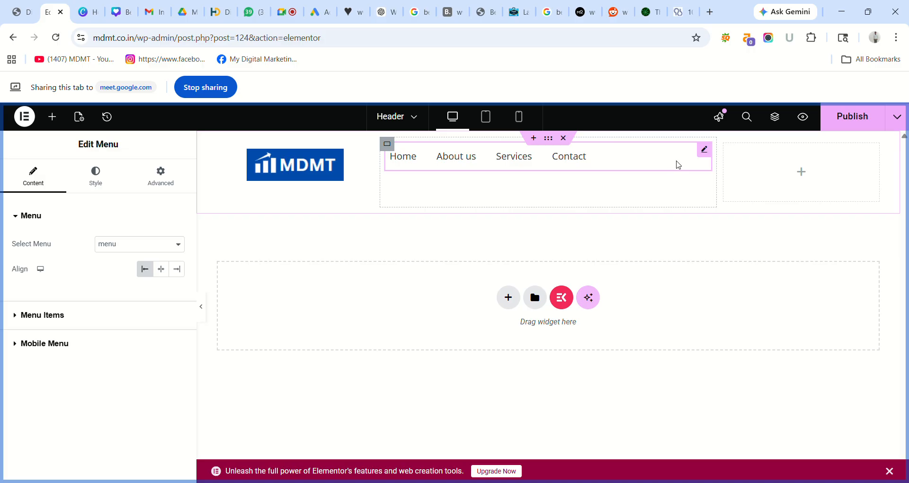
right_click(710, 155)
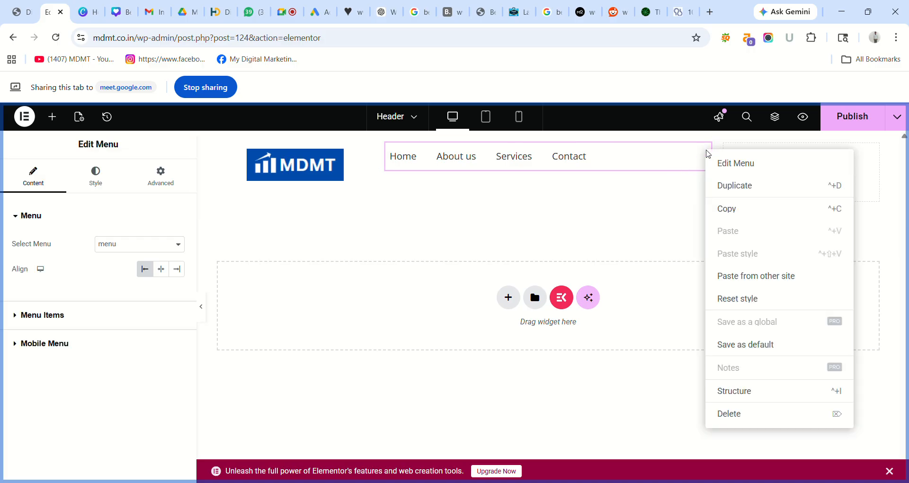
left_click(741, 414)
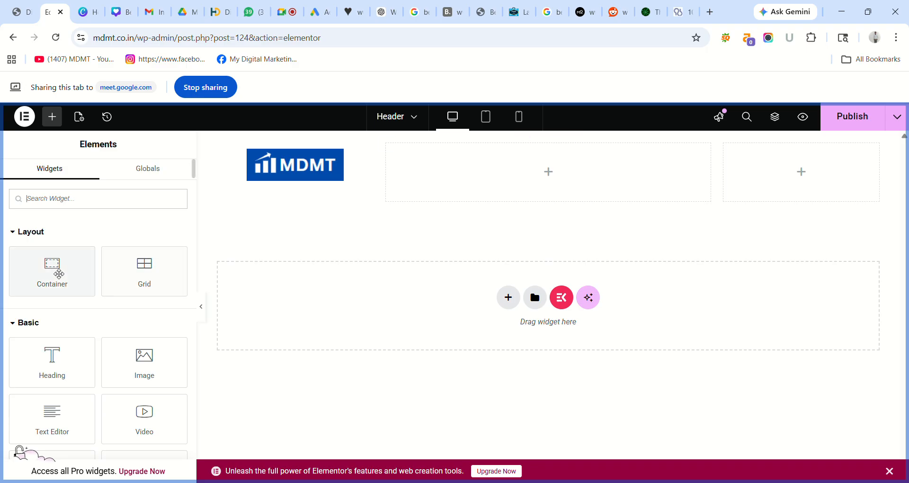
- Add a nested container to the middle column and put the H&F Menu widget in it
left_click_drag(48, 274, 546, 167)
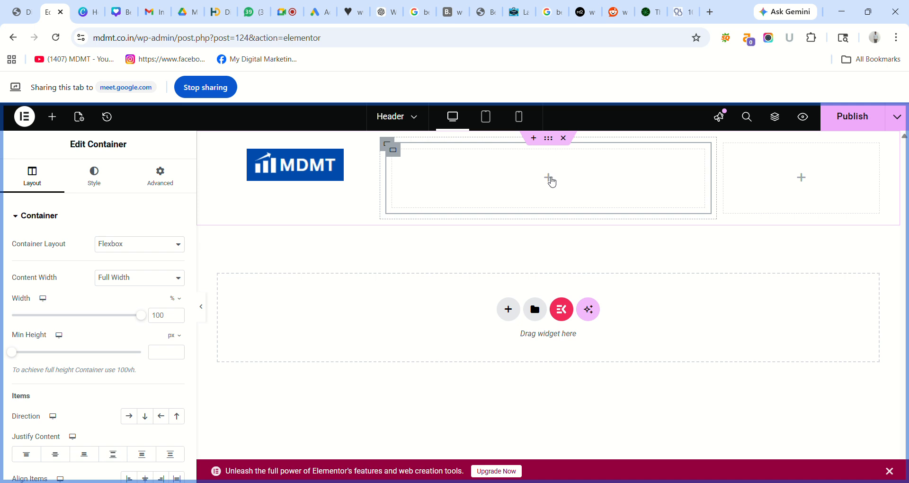
left_click(549, 180)
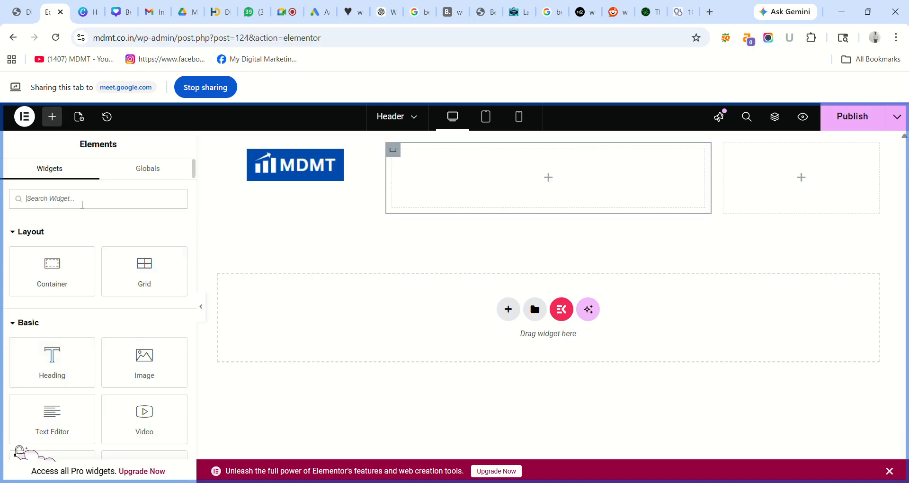
left_click(82, 205)
type("menu")
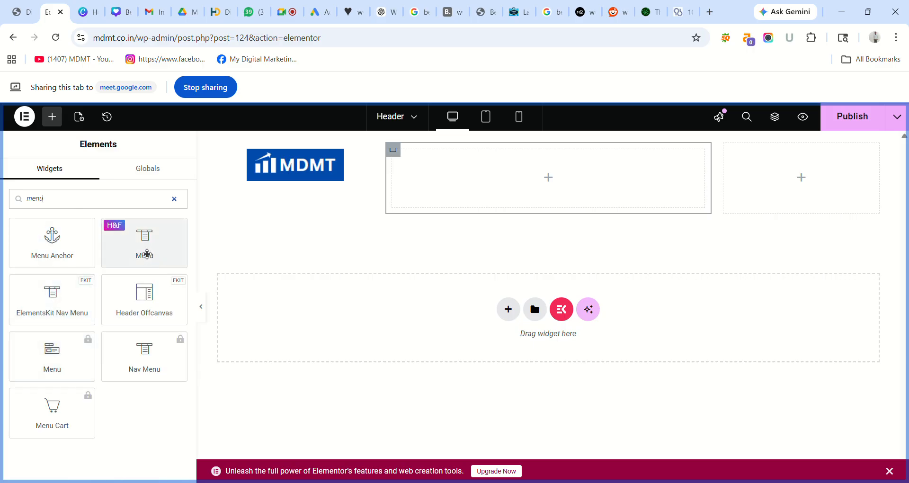
left_click_drag(147, 253, 497, 180)
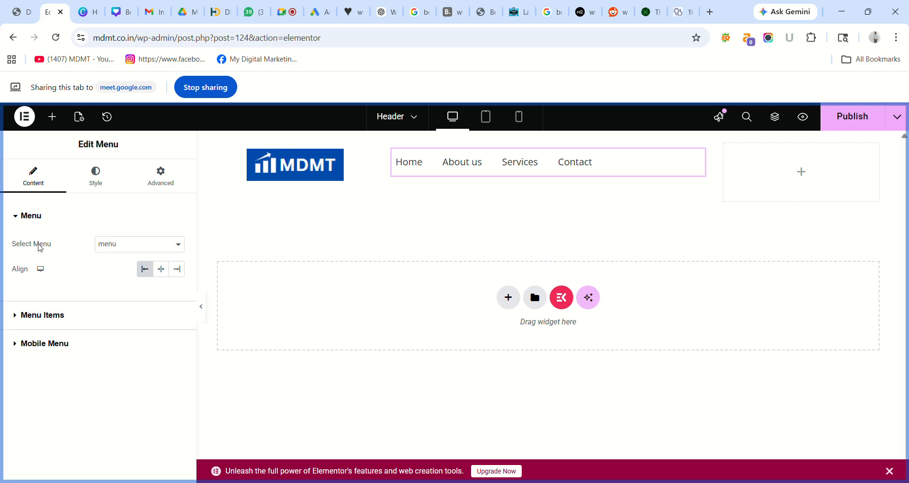
- Try the menu alignment options and settle on centred menu items
left_click(166, 270)
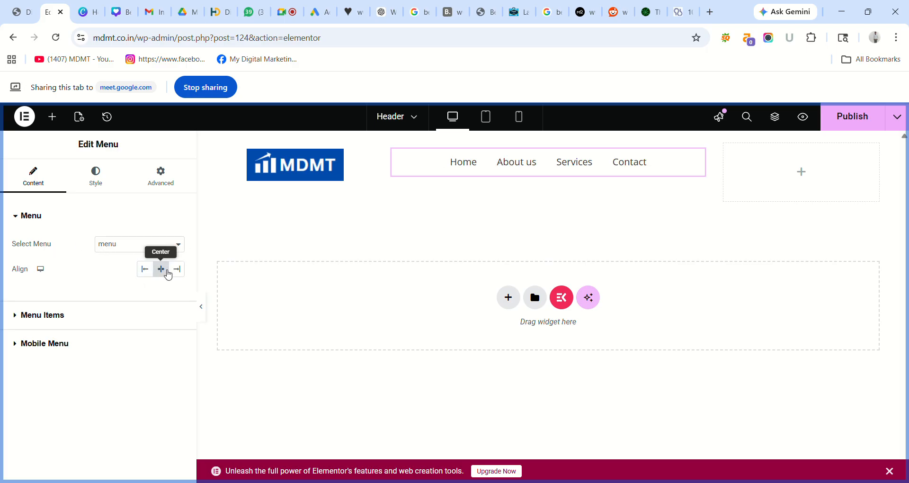
left_click(179, 270)
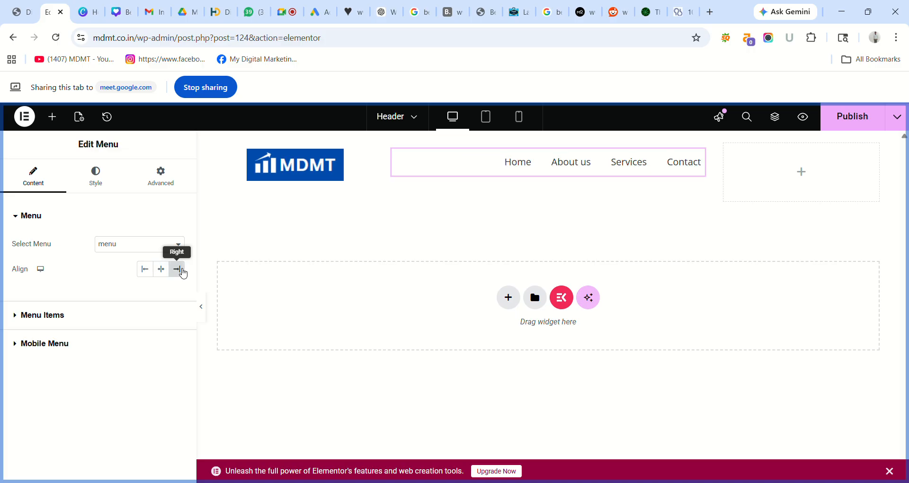
left_click(145, 271)
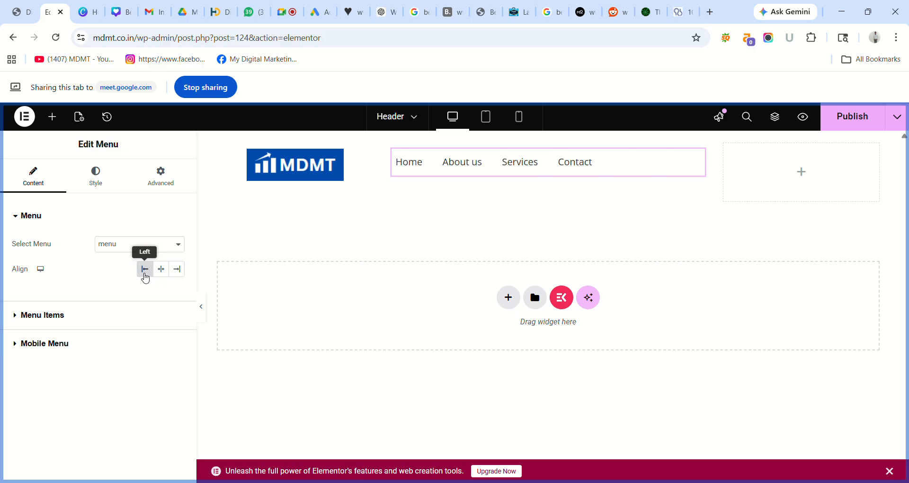
left_click(177, 272)
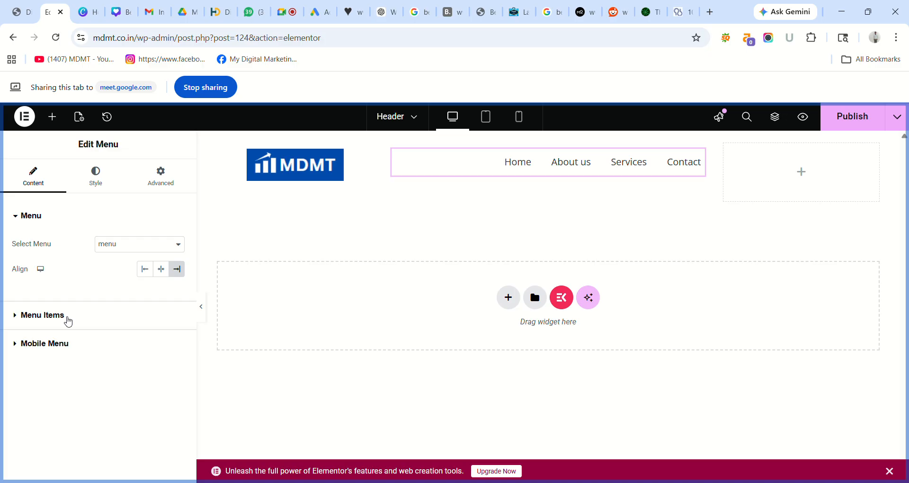
left_click(164, 269)
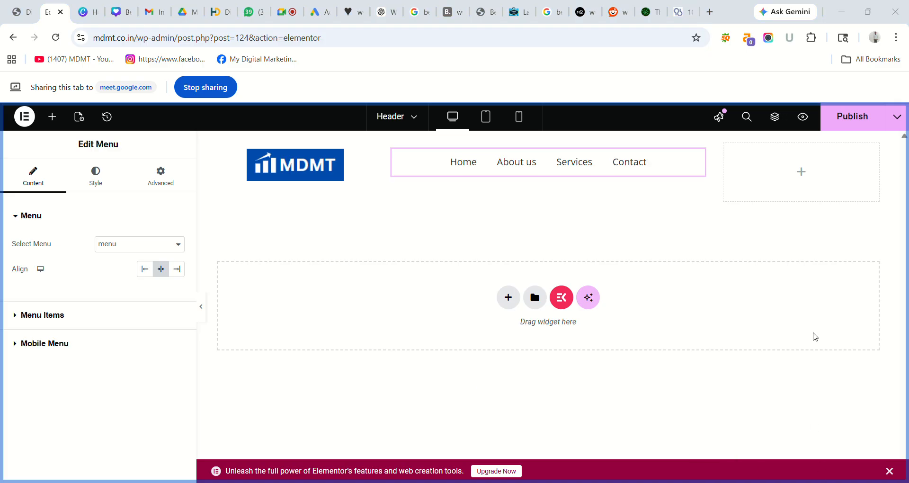
left_click(847, 117)
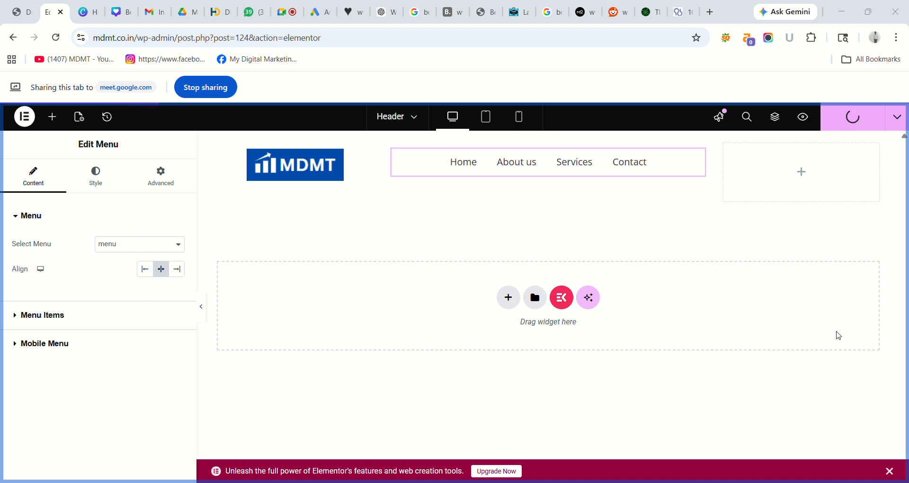
left_click(295, 12)
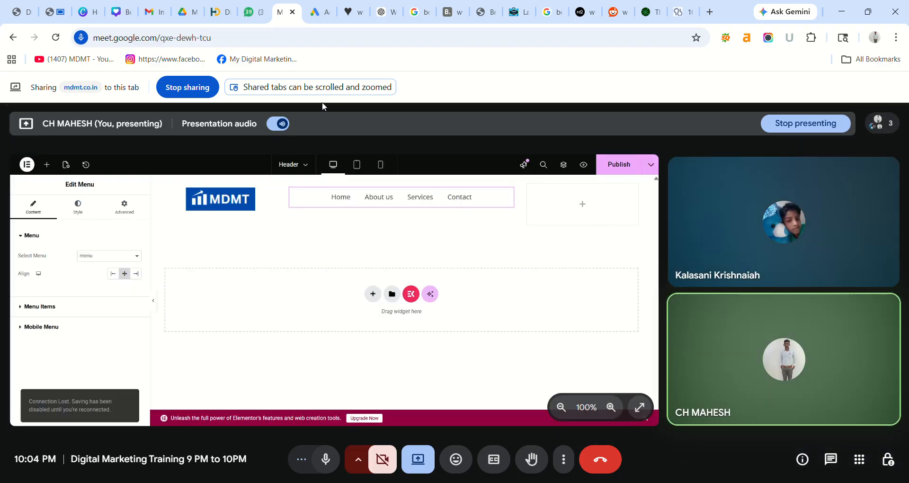
left_click(56, 12)
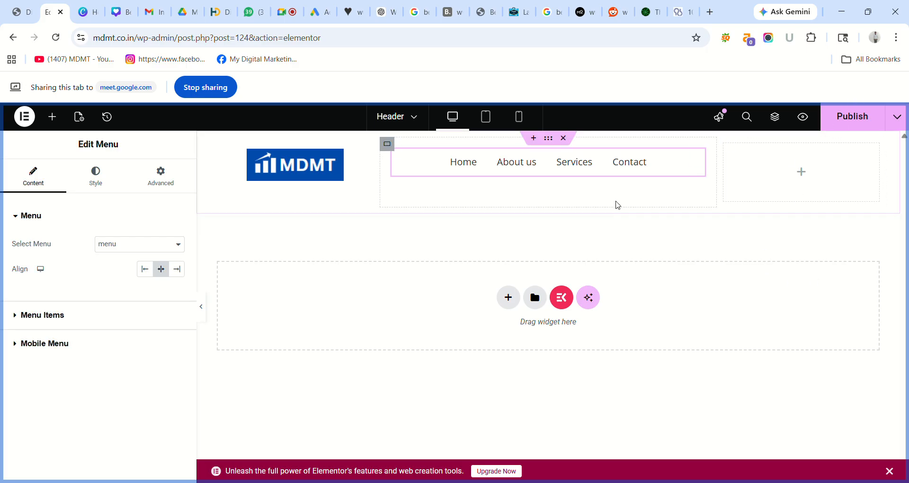
left_click(151, 273)
left_click(180, 271)
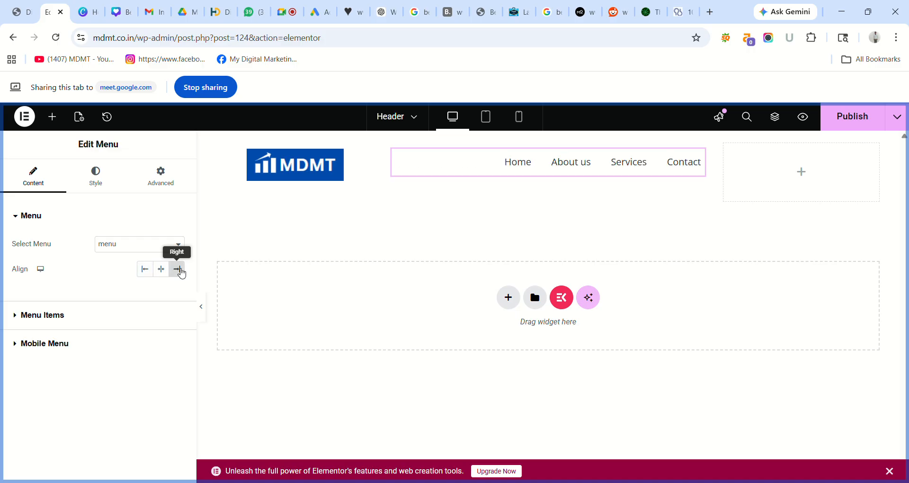
left_click(162, 273)
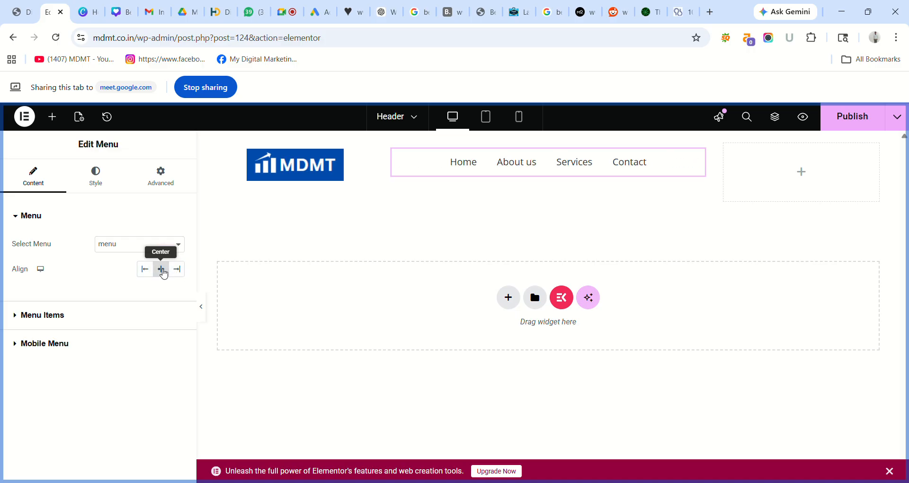
left_click(23, 316)
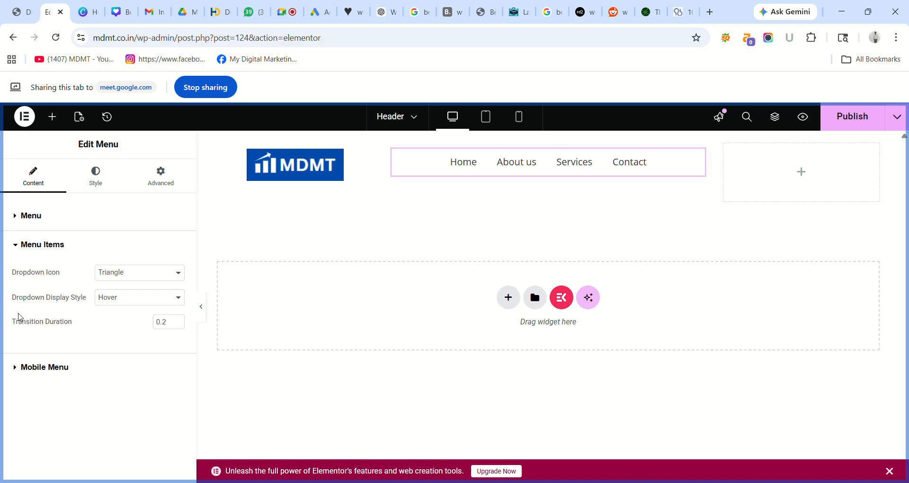
left_click(65, 243)
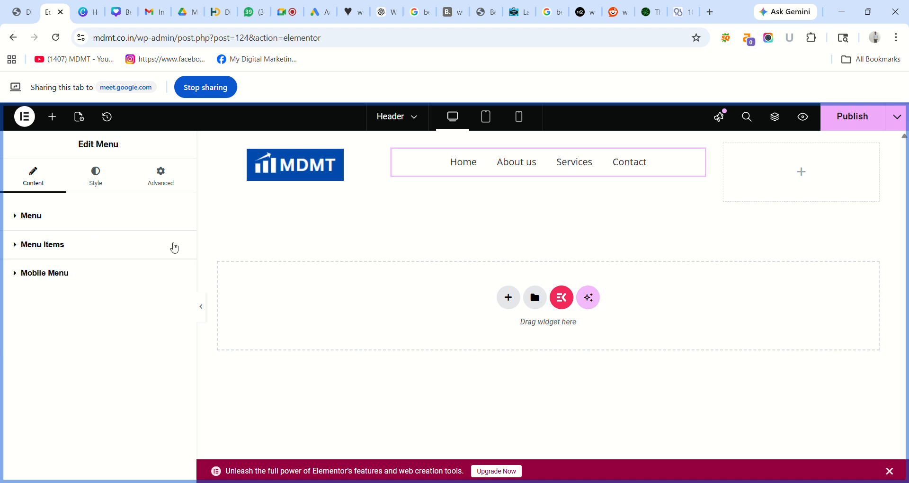
- Place a new container in the right header column with a Button widget inside
left_click(805, 176)
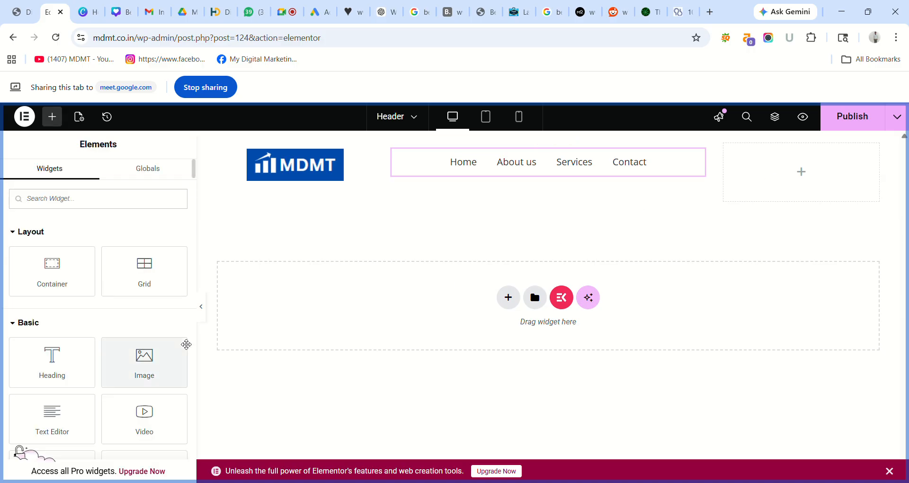
left_click_drag(53, 285, 822, 186)
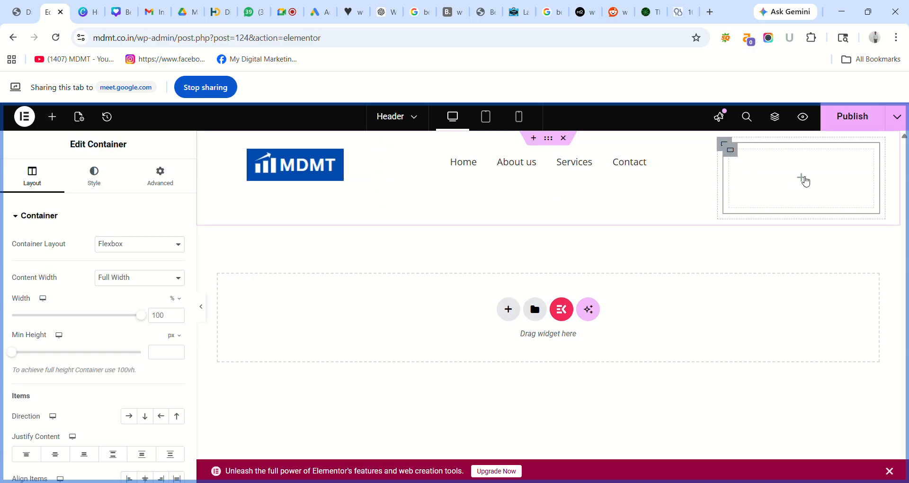
left_click(805, 181)
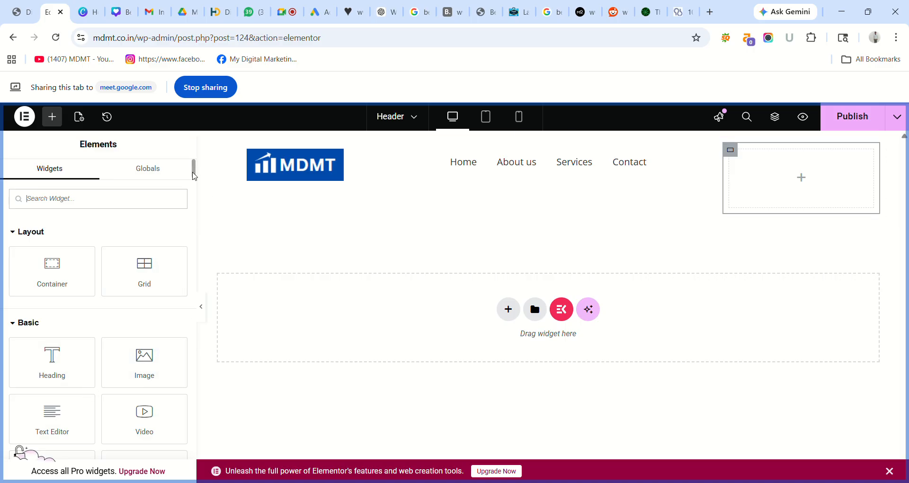
scroll(194, 176, "down", 3)
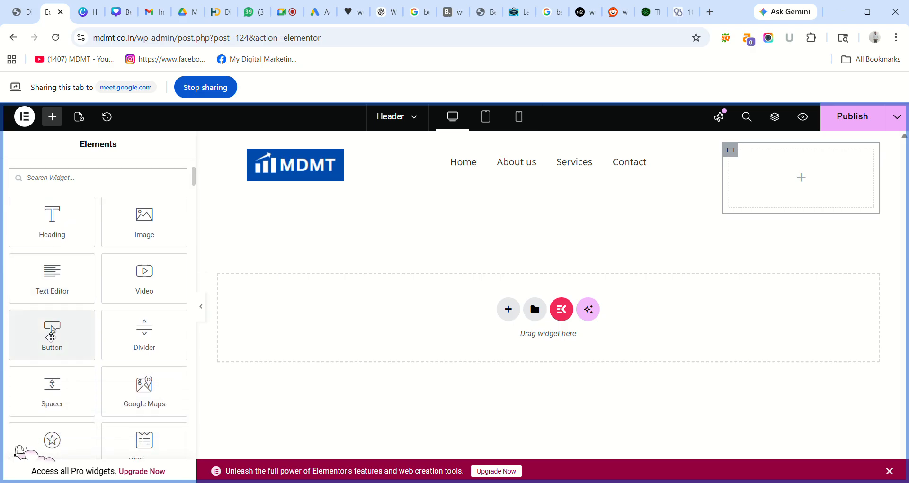
left_click_drag(63, 335, 819, 172)
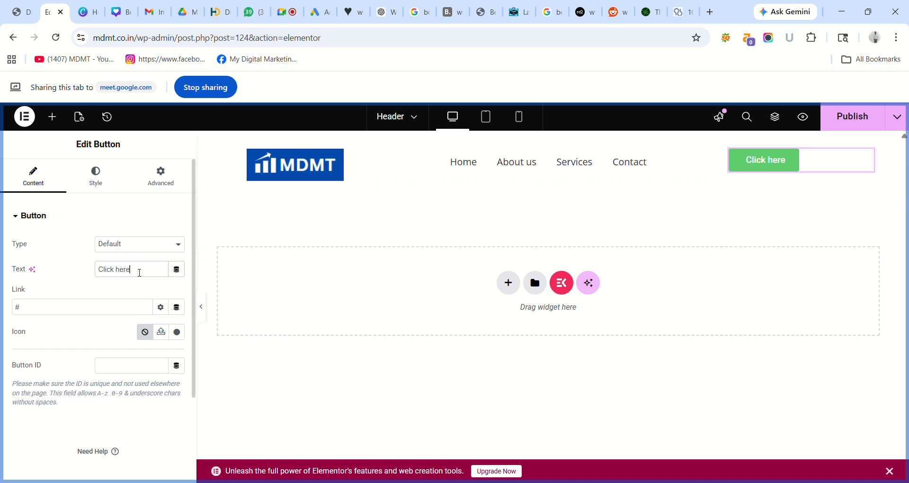
- Change the button text to 'Get Quote'
key("BackSpace")
key("BackSpace")
key("BackSpace")
key("BackSpace")
key("BackSpace")
key("BackSpace")
key("BackSpace")
key("BackSpace")
key("BackSpace")
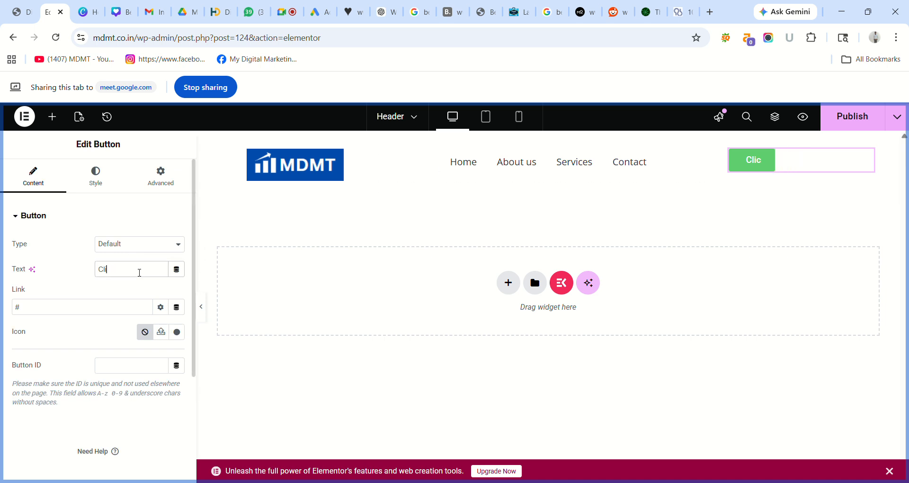
key("BackSpace")
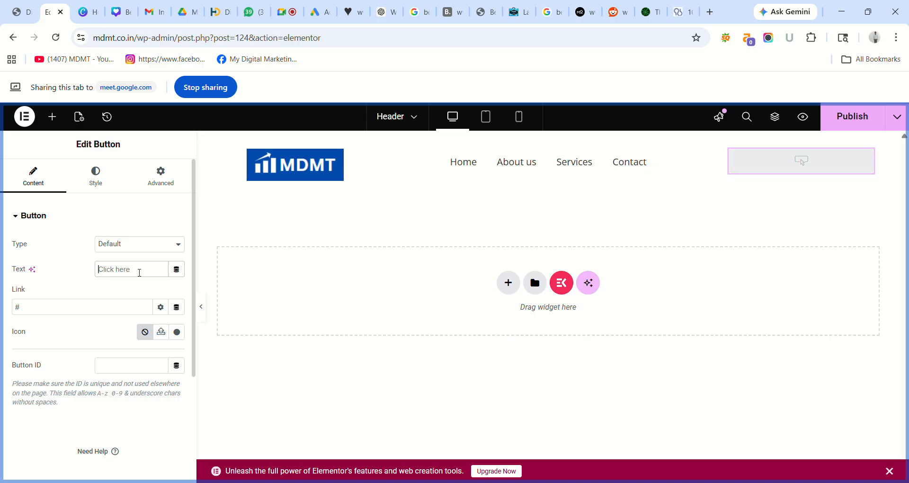
type("Get")
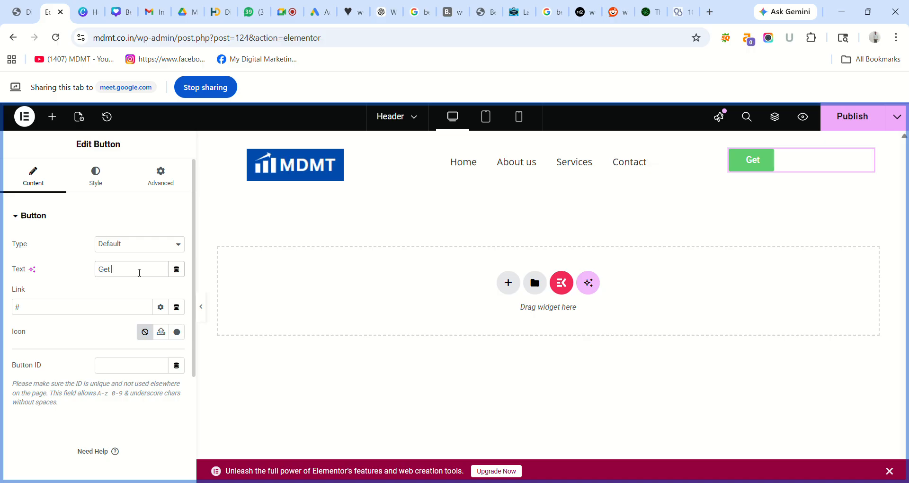
type(" Quote")
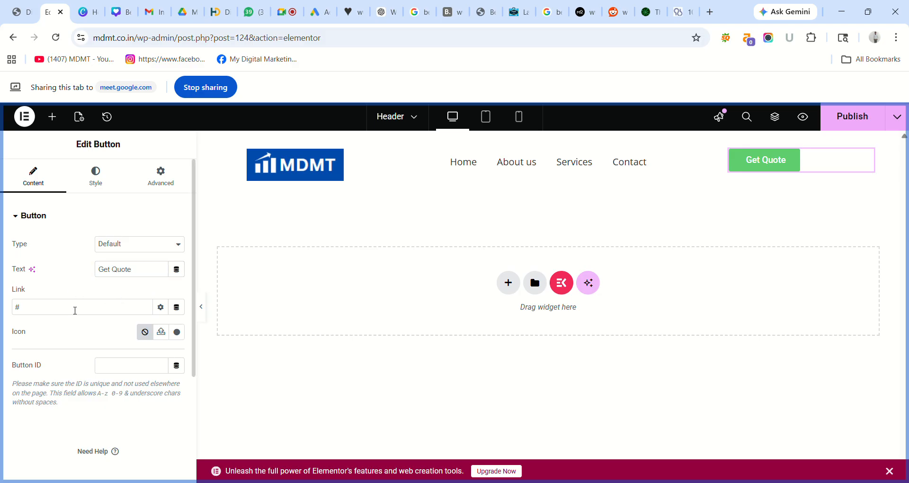
left_click(18, 10)
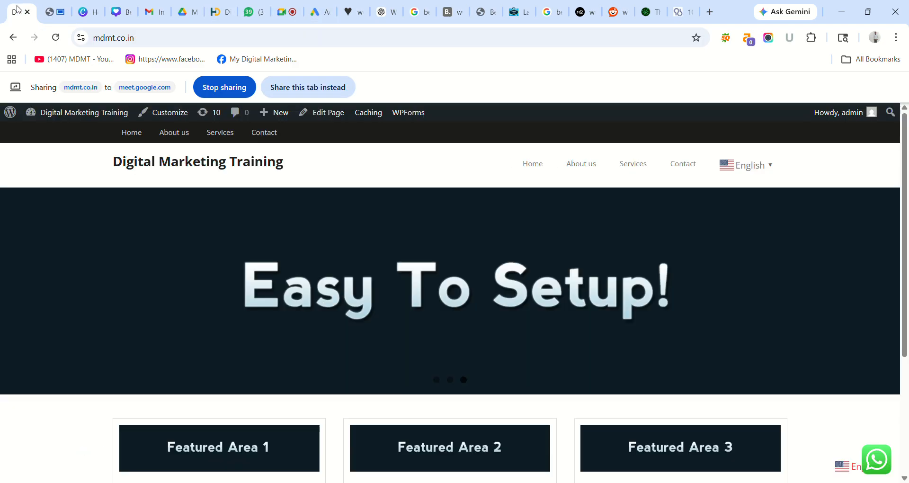
left_click(682, 164)
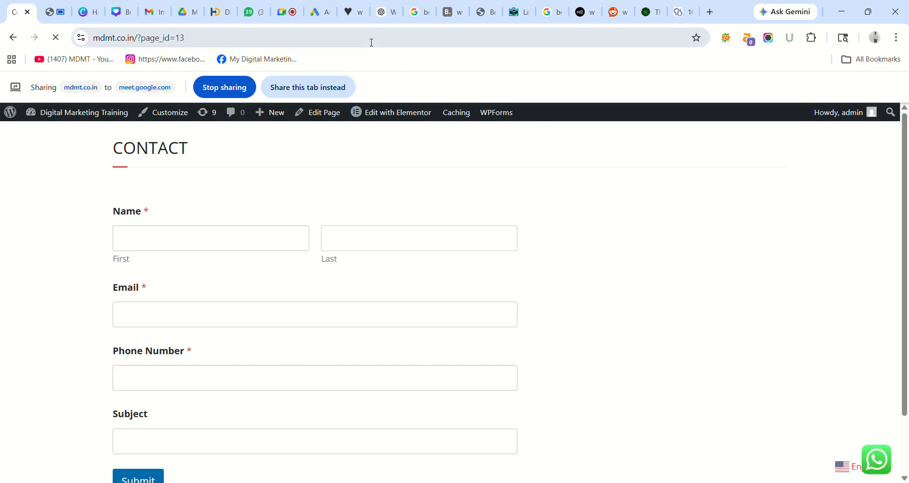
left_click(371, 42)
key("ctrl+c")
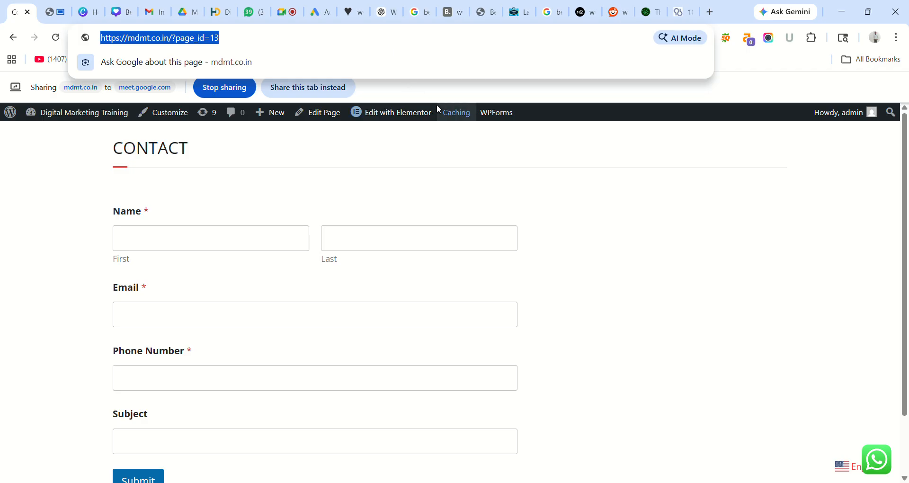
left_click(552, 179)
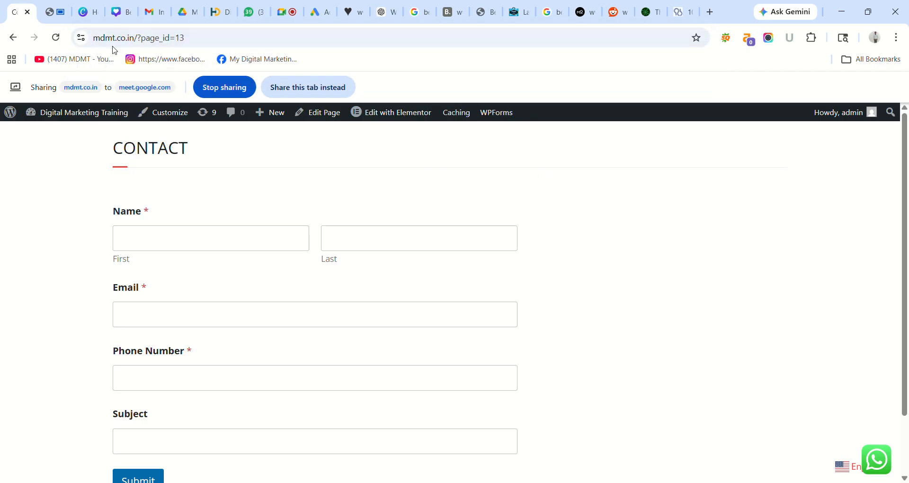
left_click(55, 12)
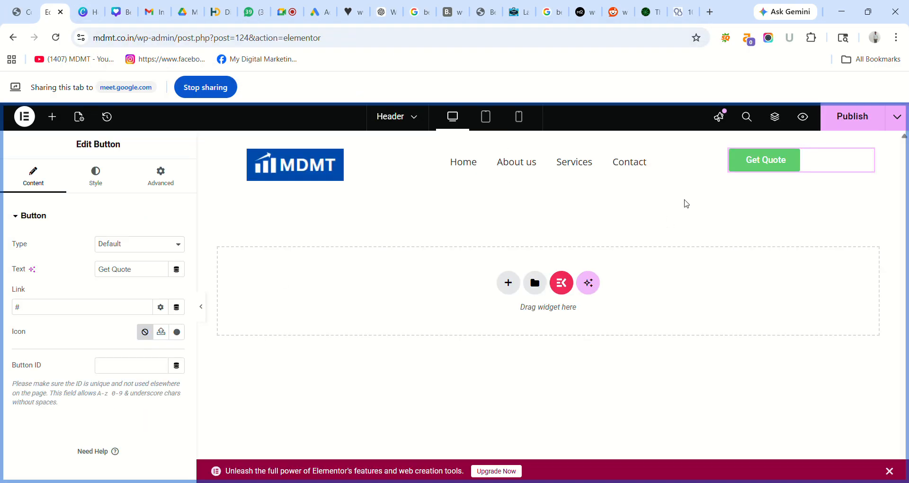
- Paste the Contact page address as the Get Quote button's link and publish the header
left_click(71, 309)
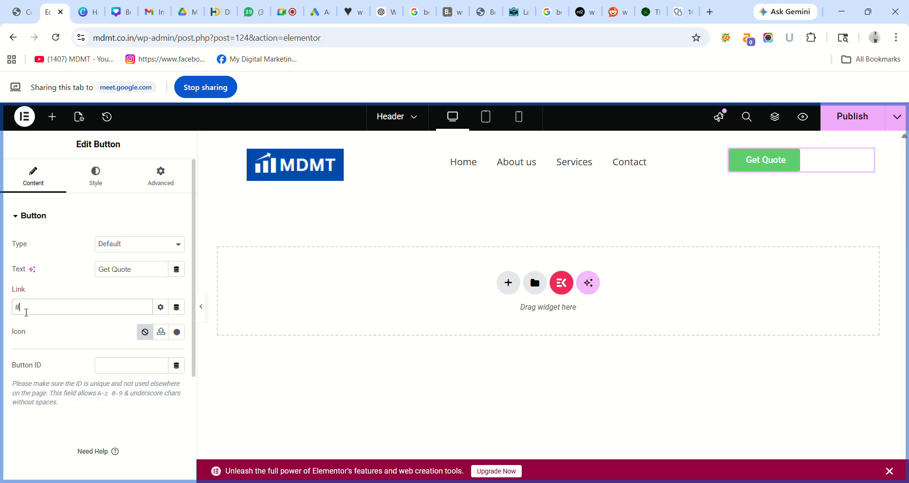
key("BackSpace")
key("ctrl+v")
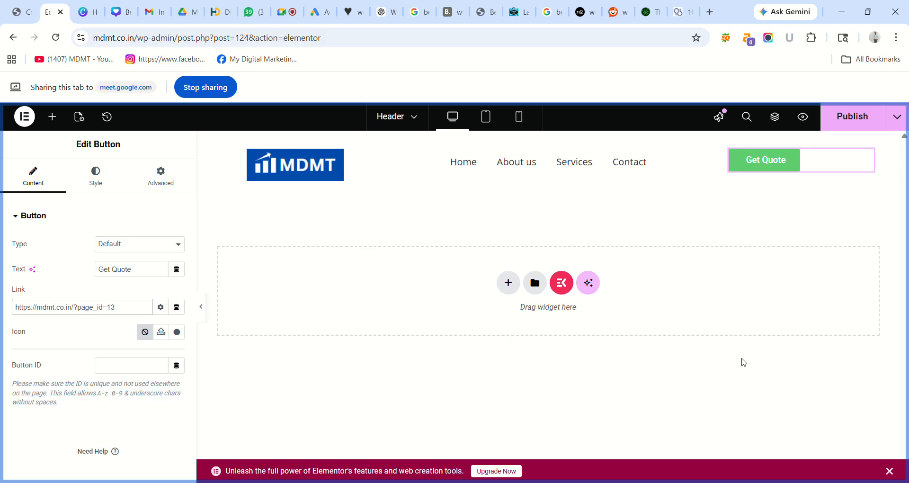
left_click(867, 123)
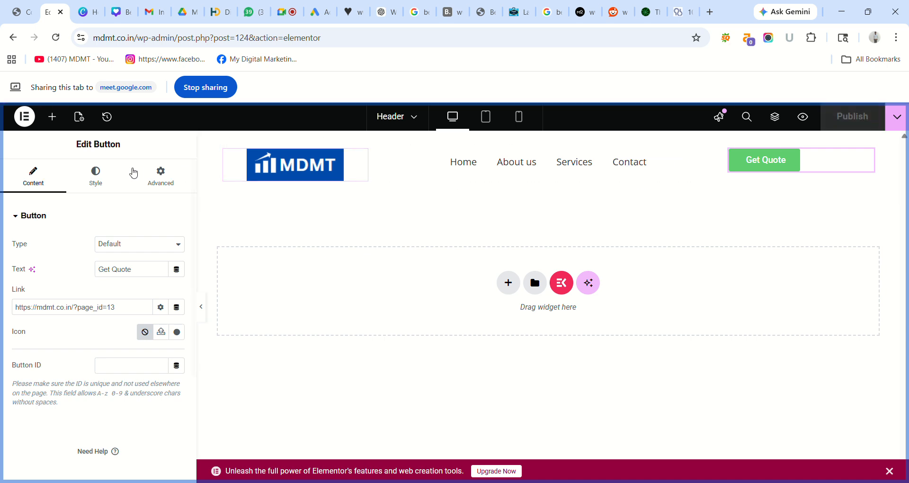
- Try the button position options and set Get Quote to Center
left_click(96, 173)
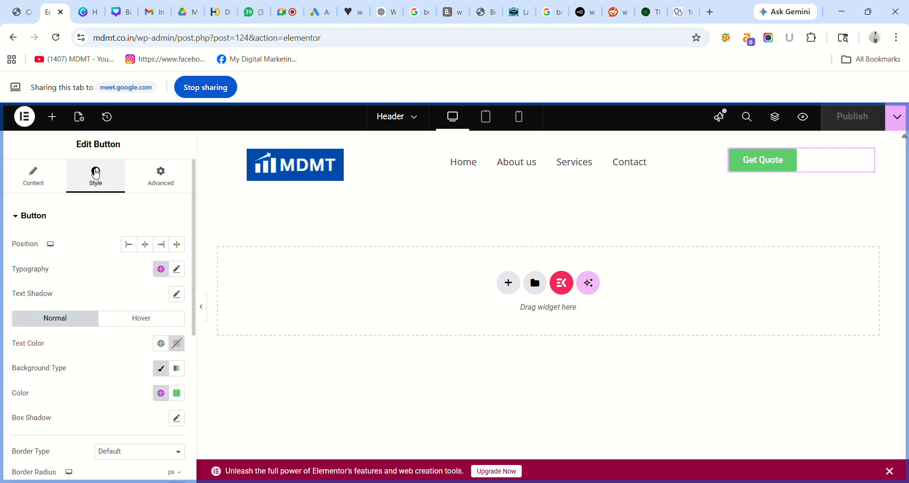
left_click(145, 244)
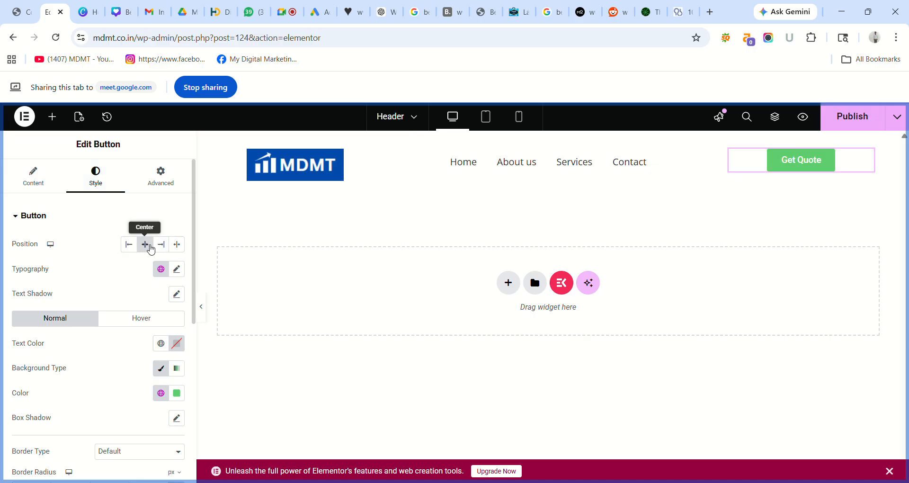
left_click(162, 245)
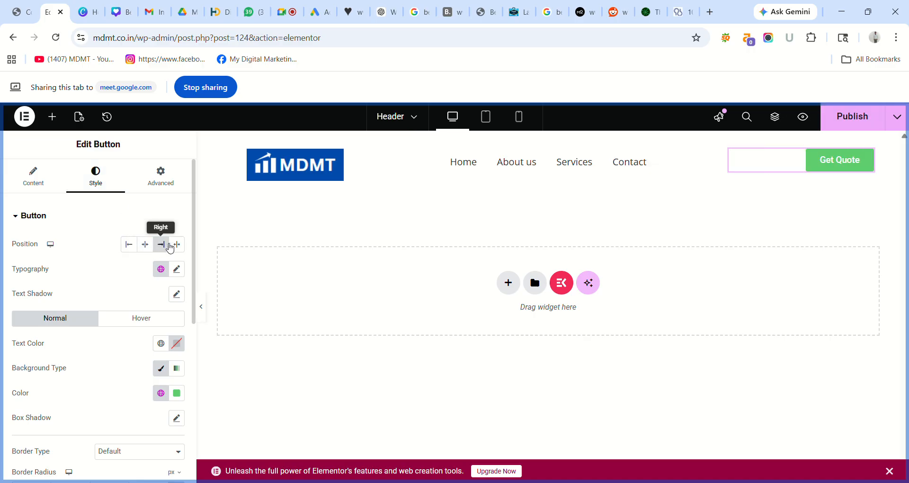
left_click(179, 245)
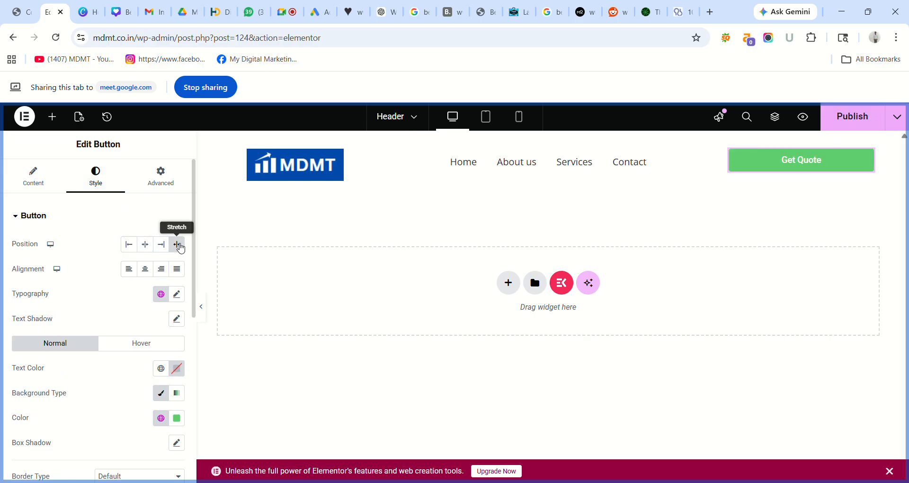
left_click(148, 246)
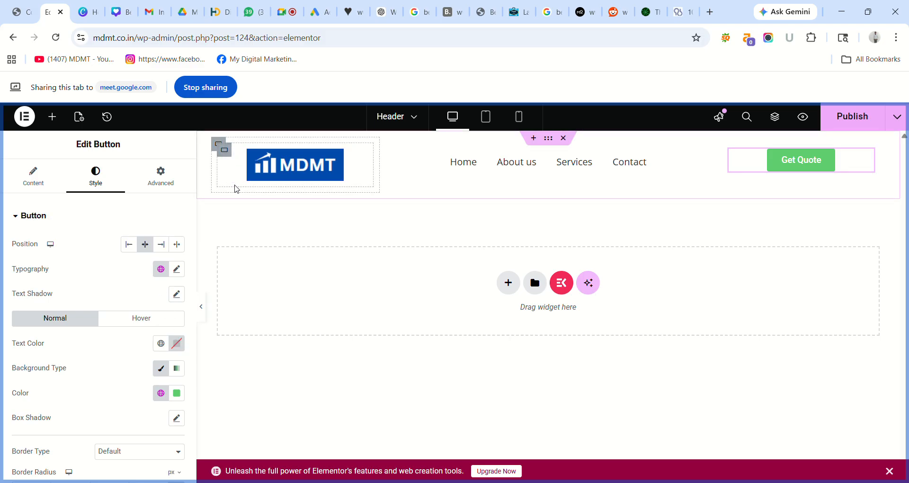
- Select the header's outer container and show its style settings
left_click(549, 140)
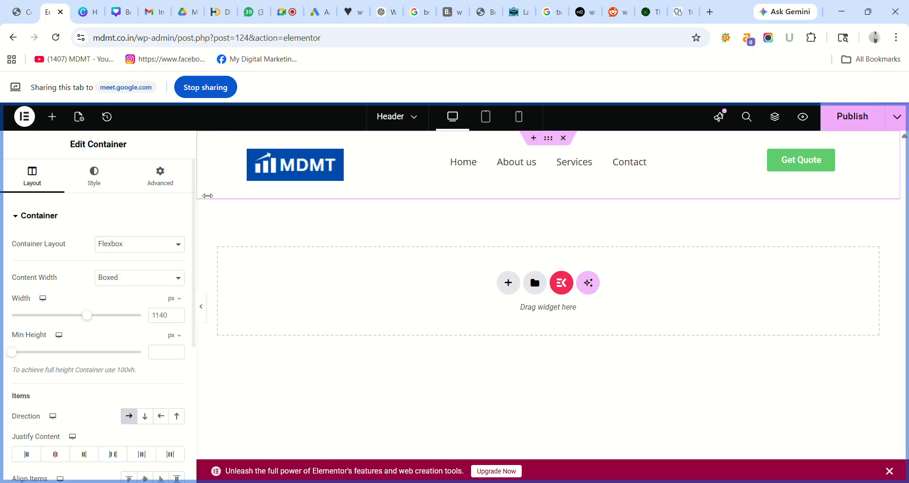
left_click_drag(193, 198, 192, 167)
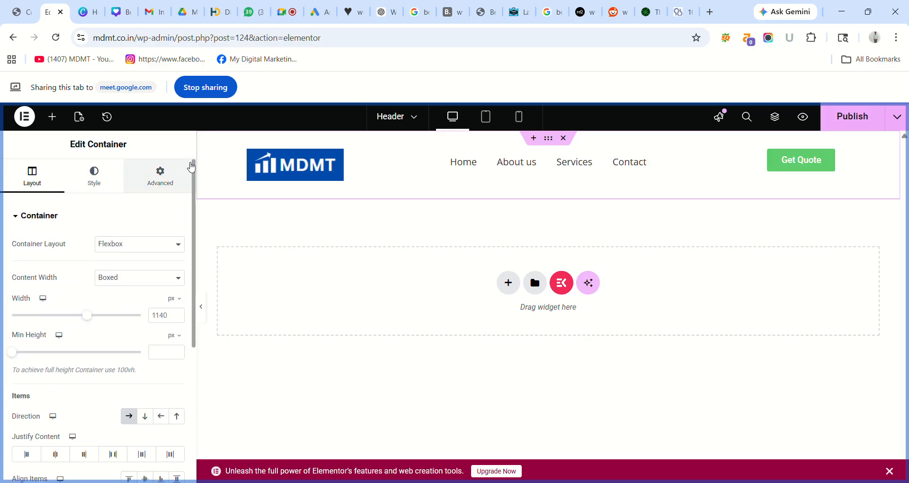
left_click(98, 180)
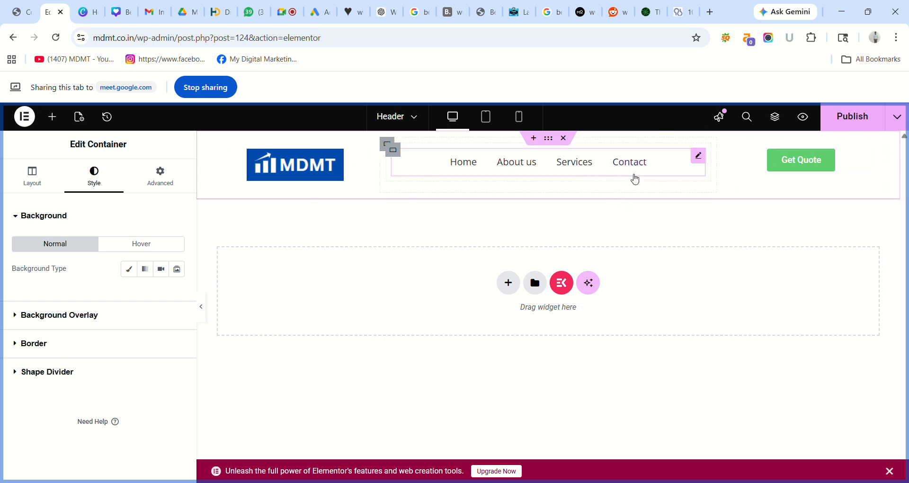
- Give the header container a solid bright yellow #FFF801 background and publish the template
left_click(130, 269)
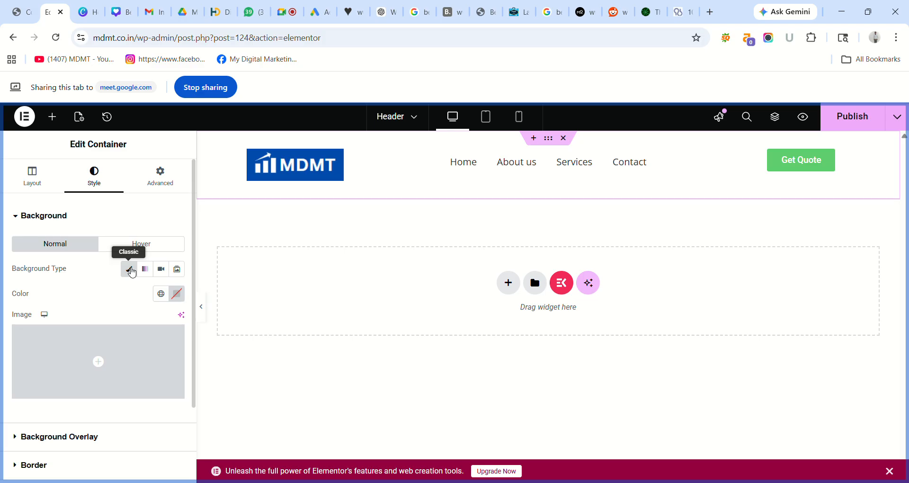
left_click(182, 293)
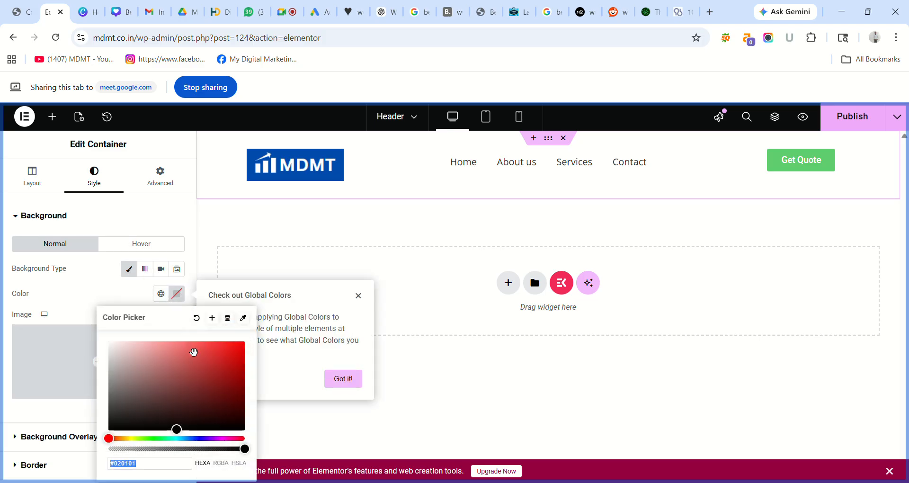
left_click(208, 361)
left_click(137, 439)
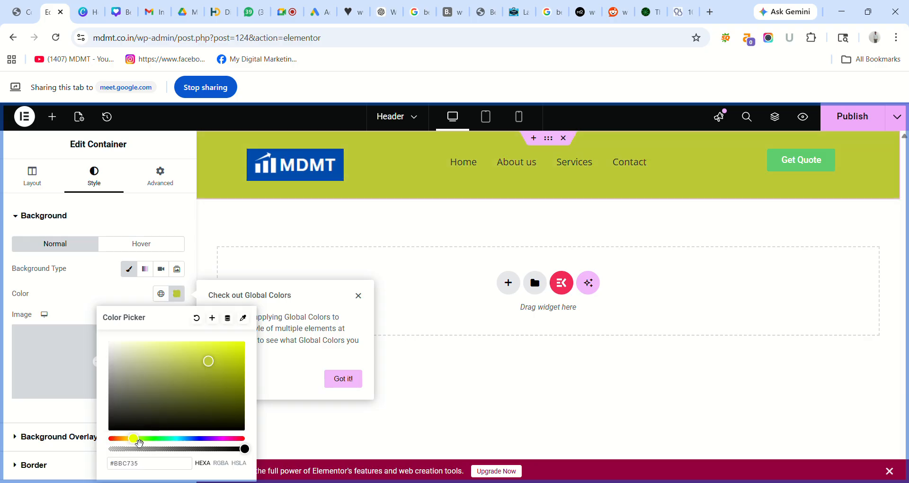
left_click(126, 439)
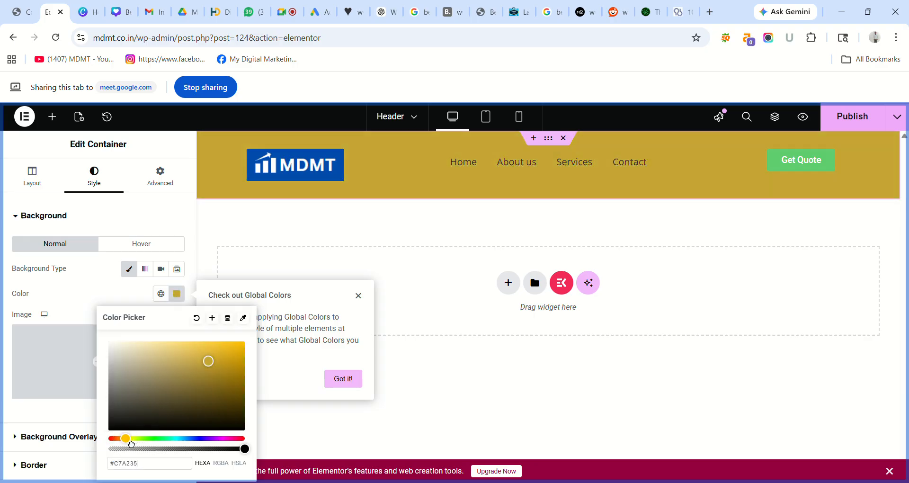
left_click_drag(214, 367, 248, 343)
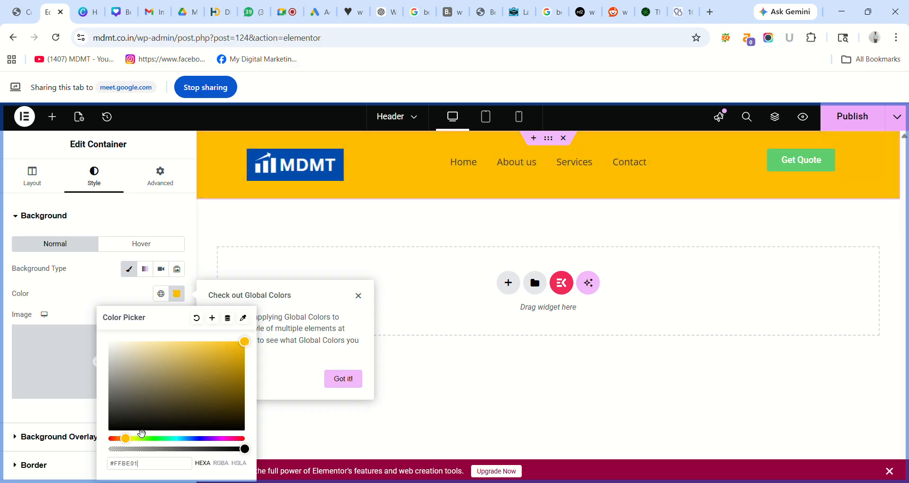
mouse_move(130, 448)
left_mouse_down()
mouse_move(248, 447)
mouse_move(113, 443)
mouse_move(137, 441)
left_mouse_up()
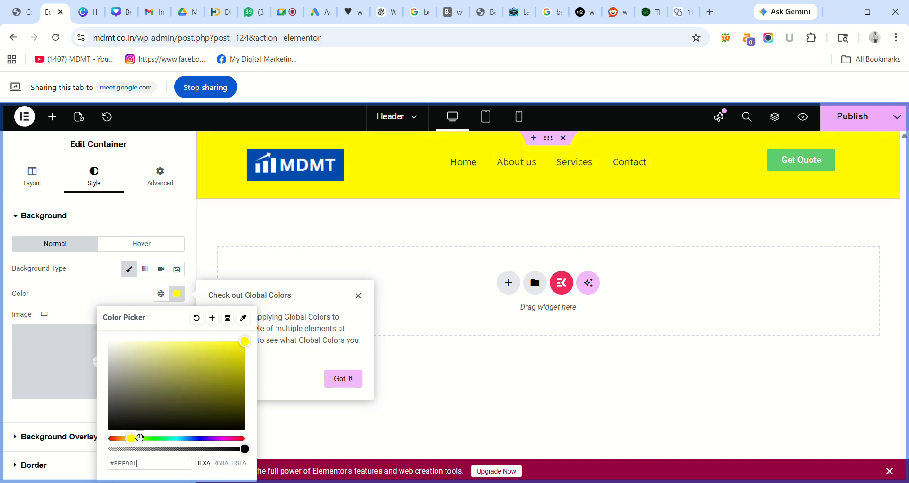
left_click(205, 263)
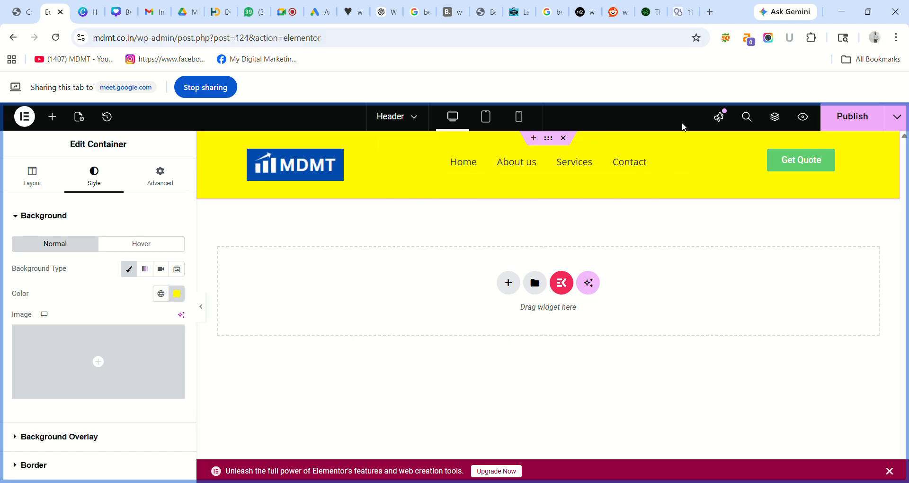
left_click(862, 121)
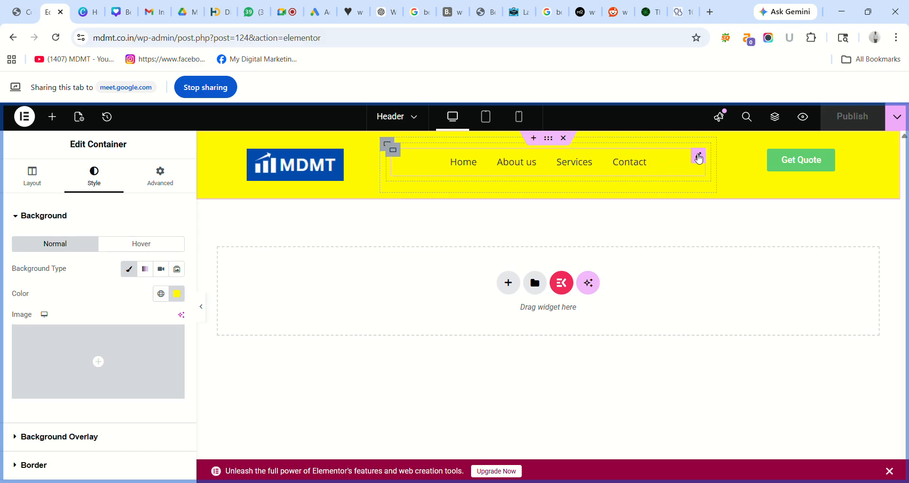
- Set the navigation menu's icon size to 15
left_click(699, 159)
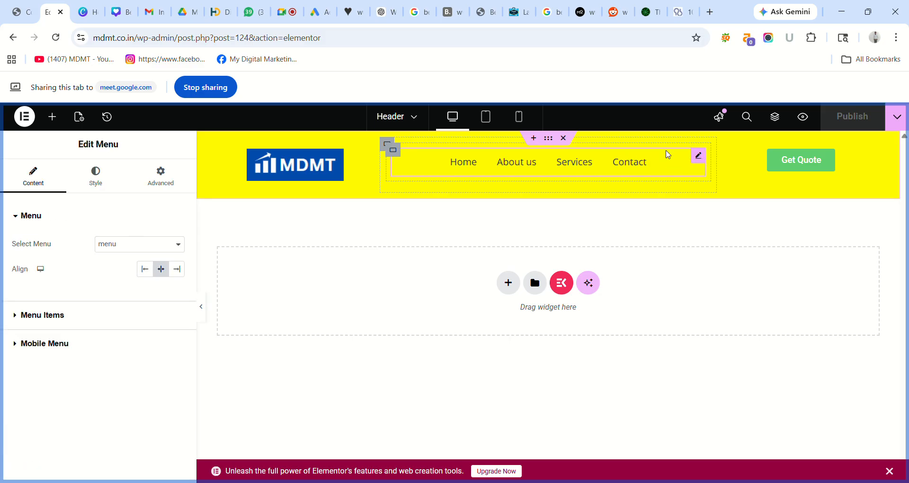
left_click(106, 175)
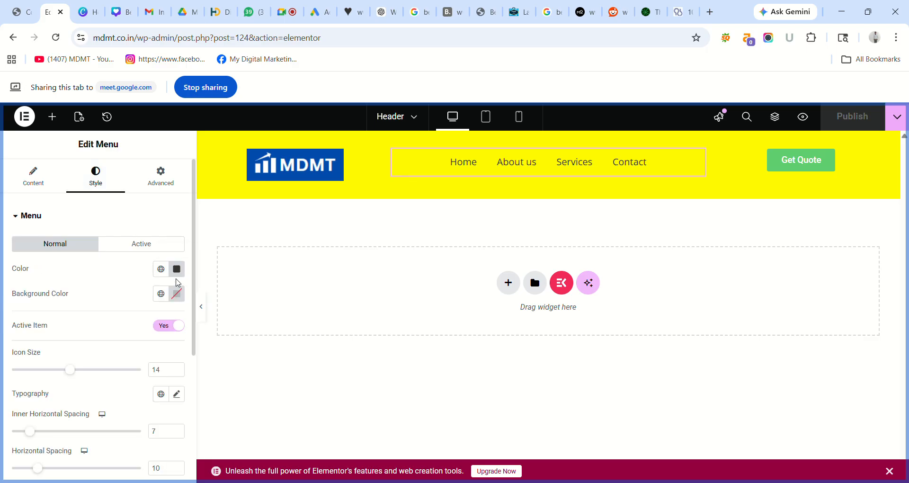
mouse_move(75, 373)
left_mouse_down()
mouse_move(94, 375)
mouse_move(77, 370)
left_mouse_up()
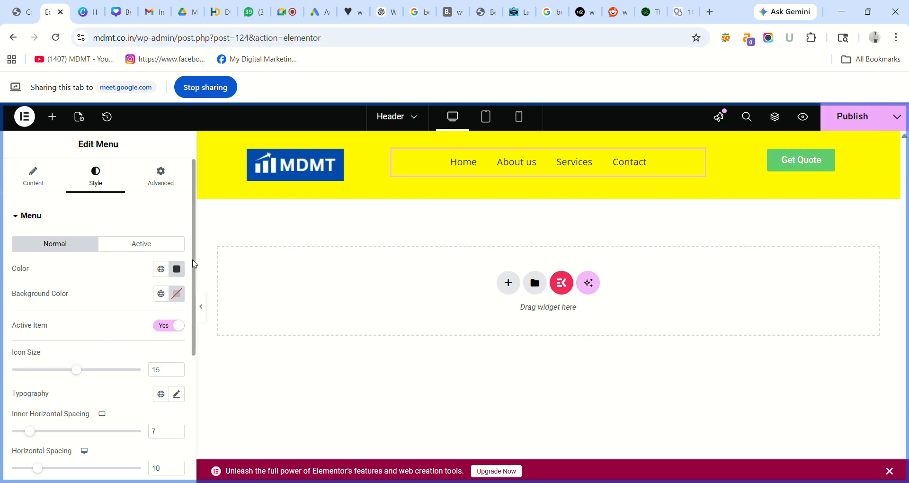
scroll(194, 263, "down", 2)
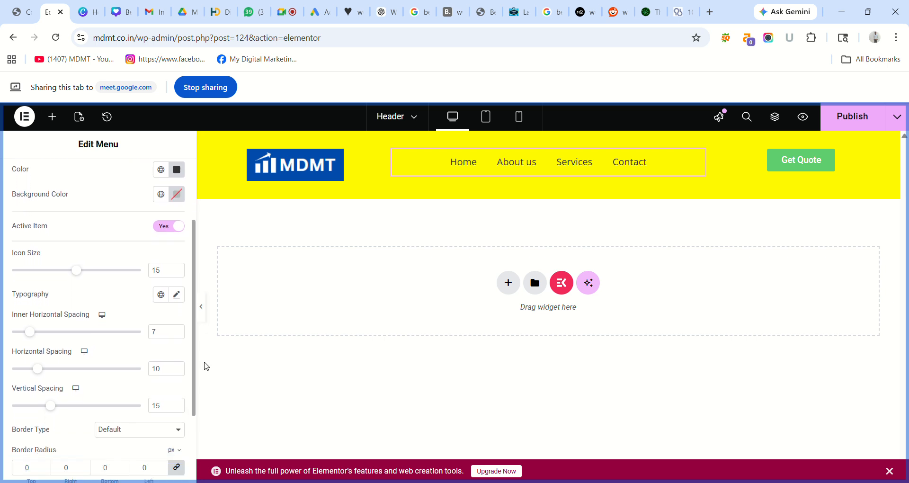
scroll(142, 407, "down", 2)
scroll(121, 365, "up", 1)
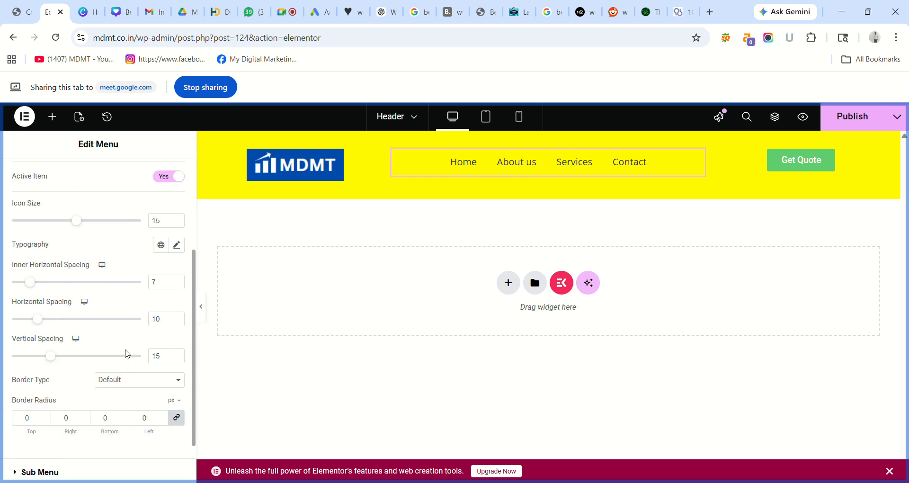
scroll(126, 354, "down", 1)
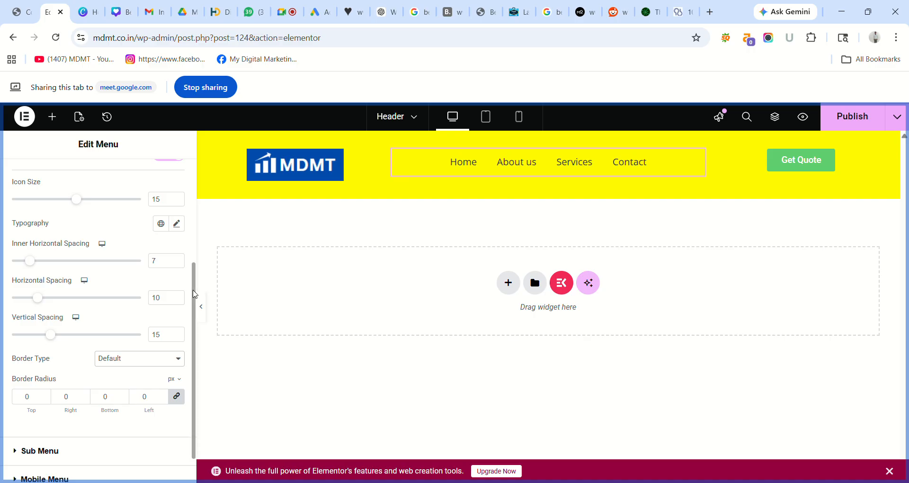
- Review the menu's layout settings, then bring up the list of available widgets
left_click_drag(192, 291, 178, 179)
left_click(170, 182)
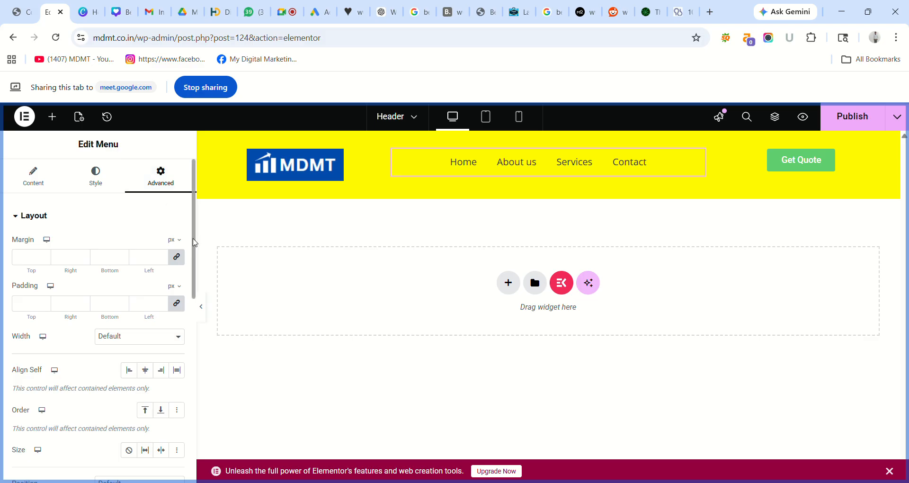
left_click_drag(194, 242, 203, 290)
scroll(158, 229, "up", 4)
scroll(158, 229, "down", 3)
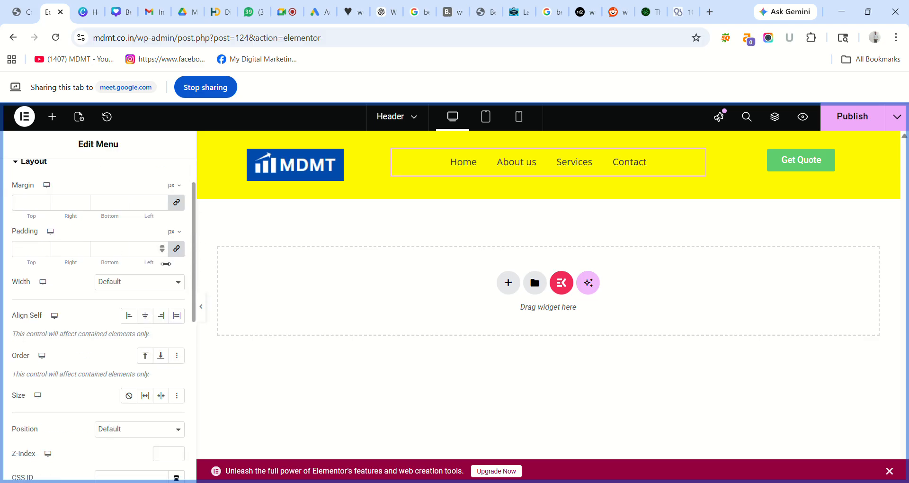
scroll(161, 270, "up", 1)
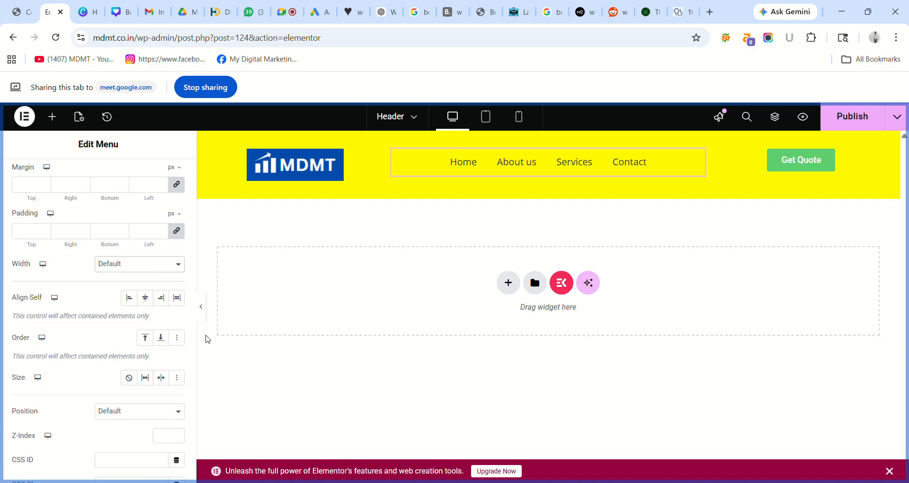
left_click(211, 365)
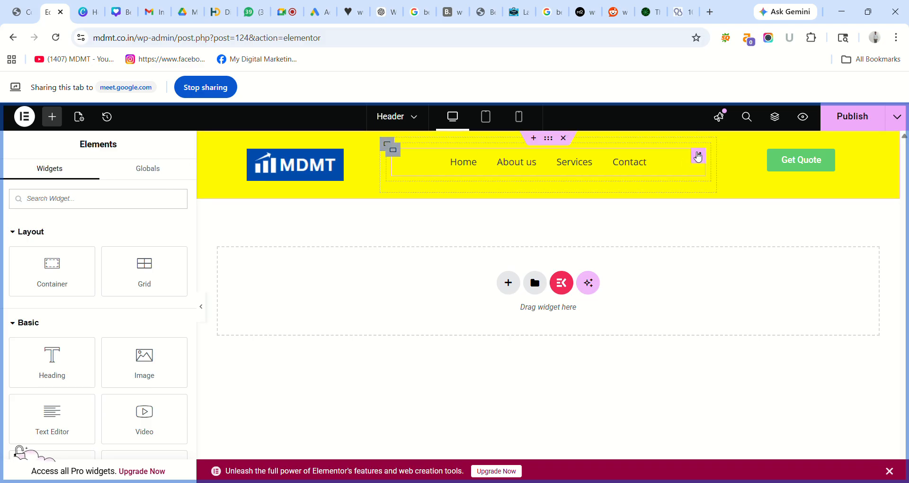
- Reopen the navigation menu and look through its Mobile Menu and Menu content options
left_click(698, 157)
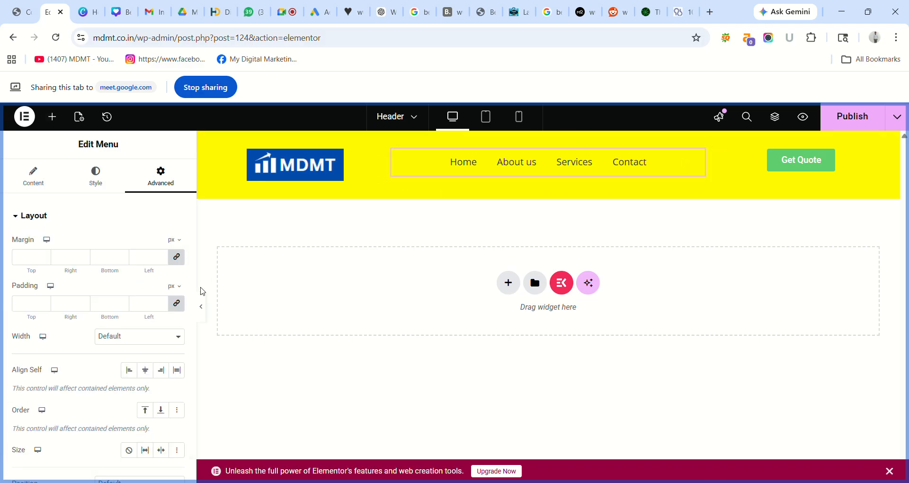
scroll(195, 208, "down", 2)
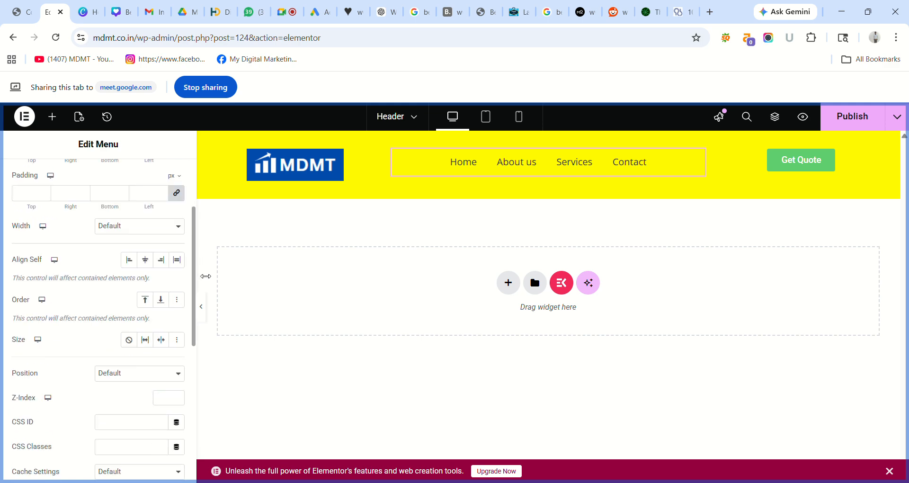
scroll(205, 322, "down", 3)
scroll(142, 325, "up", 5)
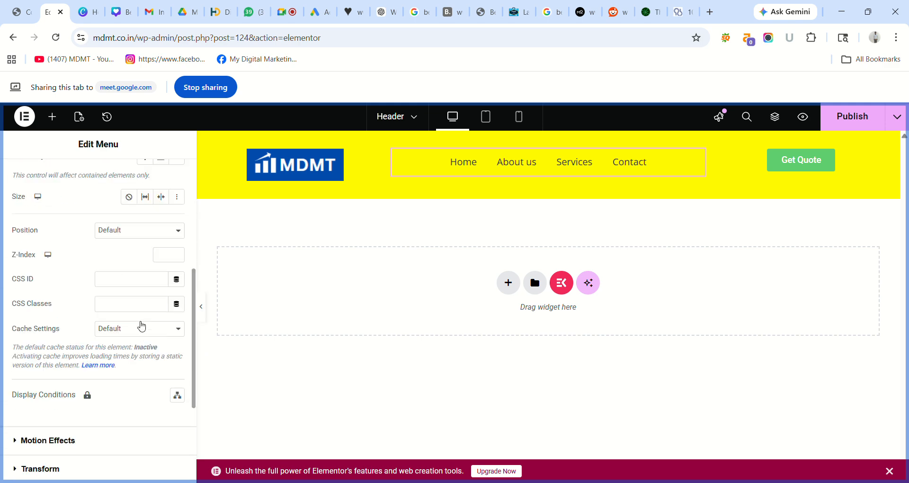
left_click(98, 186)
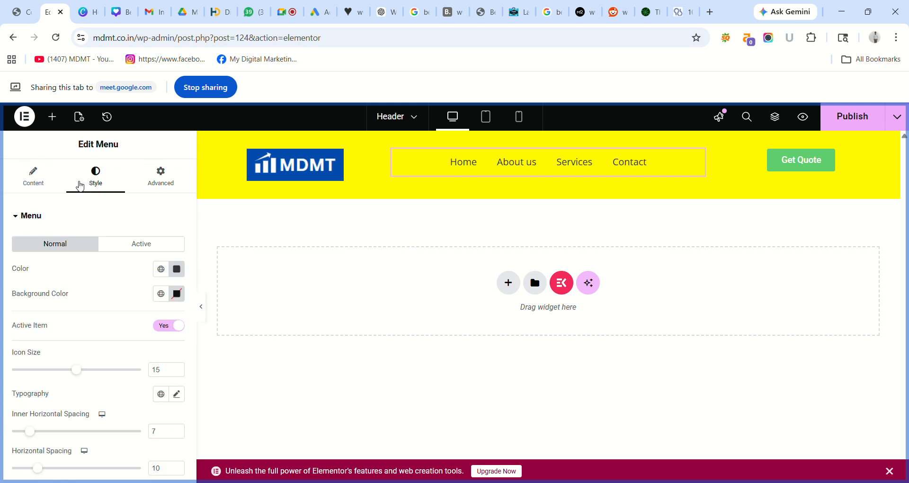
left_click(42, 184)
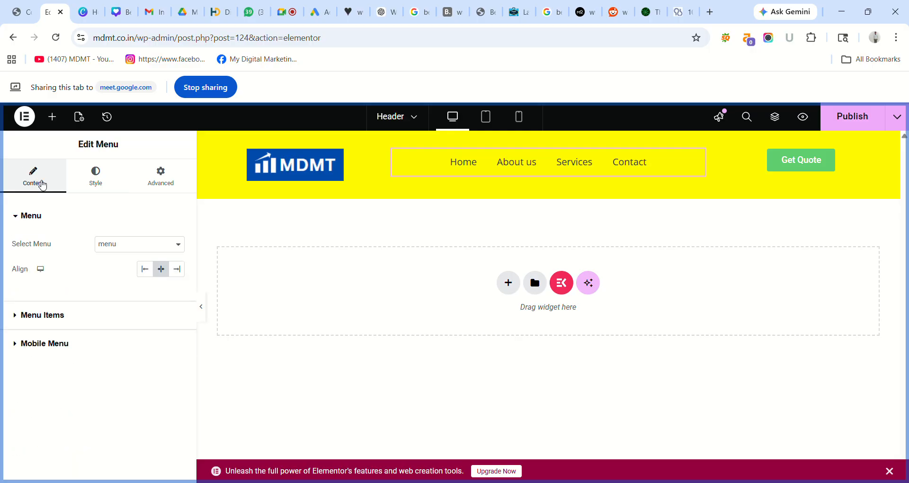
left_click(33, 344)
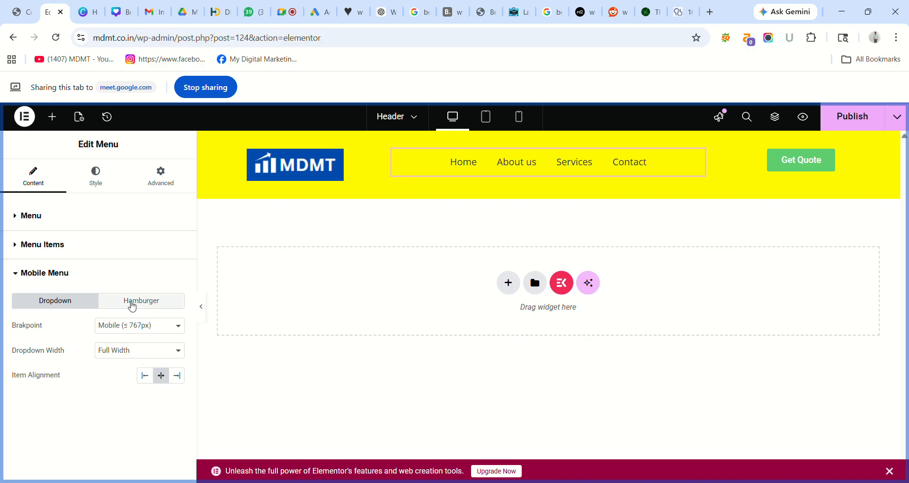
left_click(20, 215)
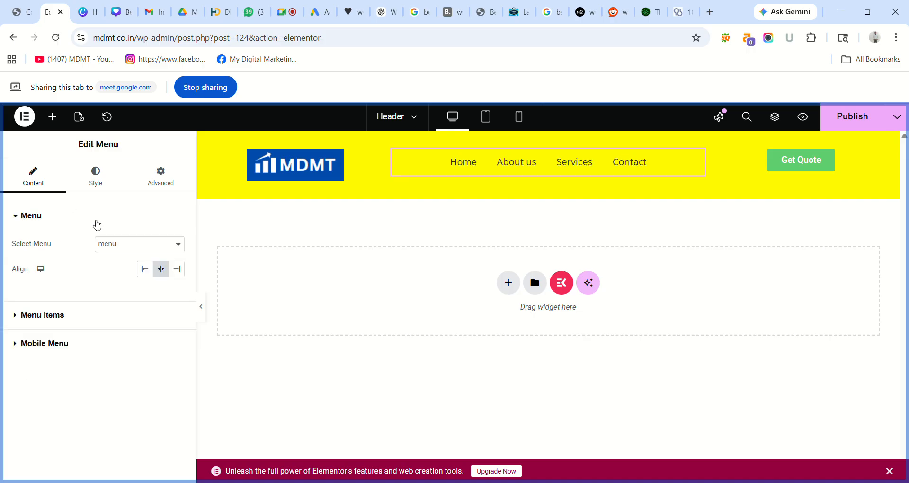
- Open the menu's Typography settings in the Style tab
left_click(109, 182)
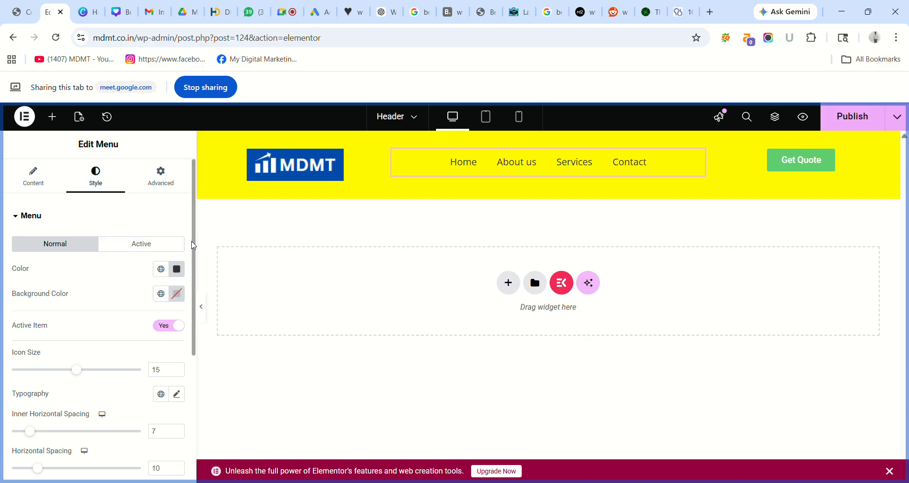
left_click_drag(193, 245, 202, 320)
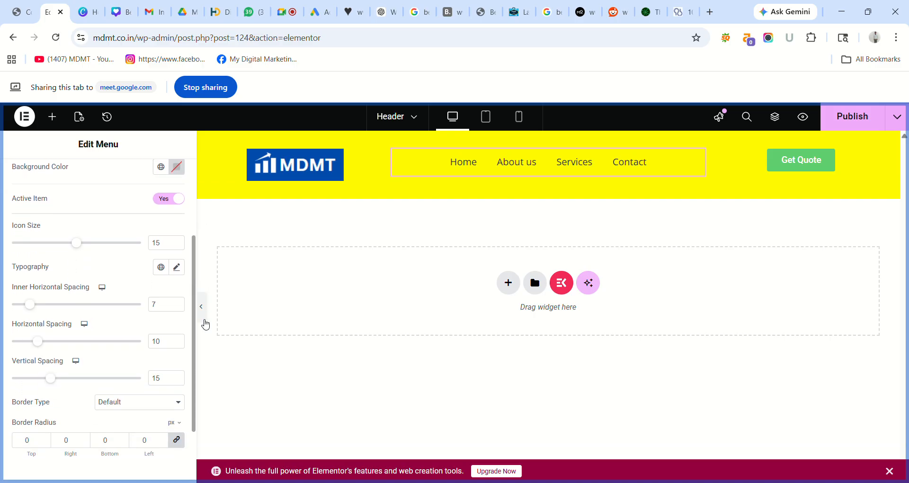
left_click(176, 264)
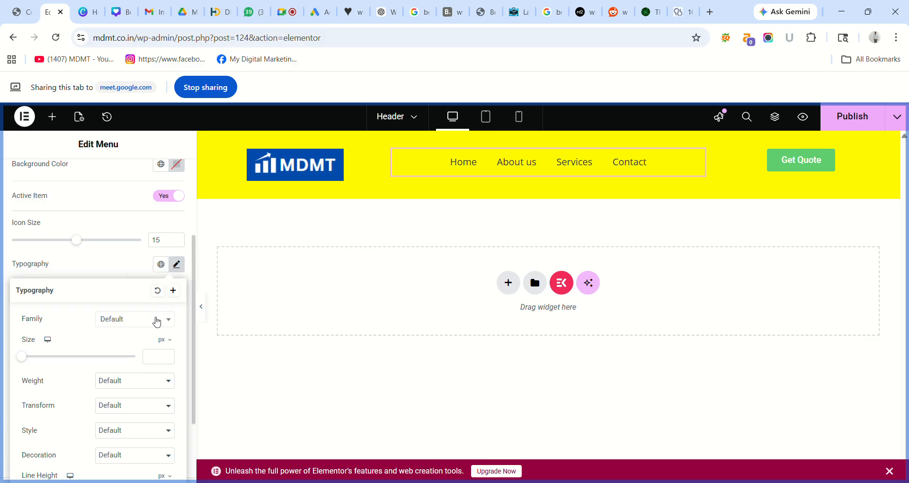
- Set the menu font family to Times New Roman after trying Arial and Tahoma
left_click(156, 319)
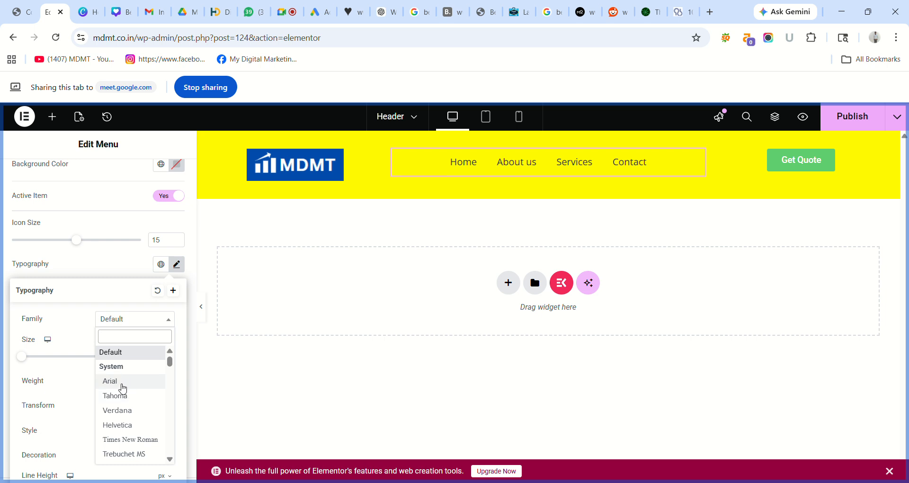
left_click(122, 385)
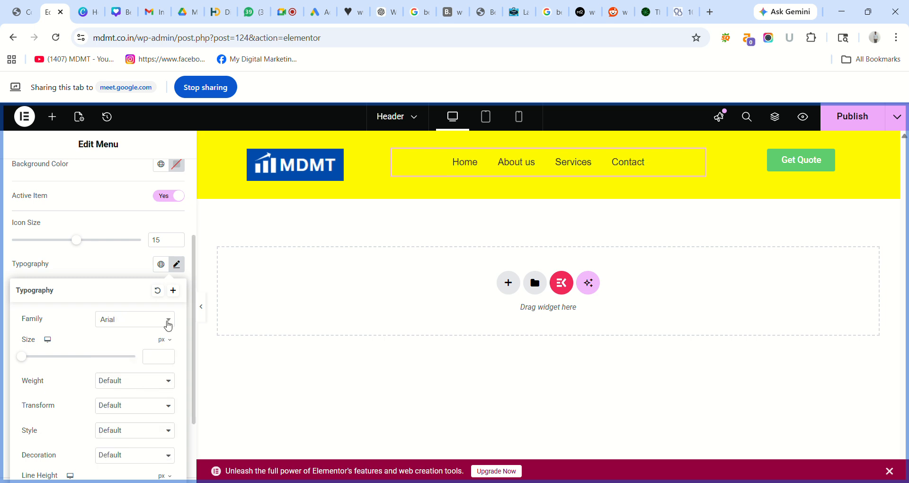
left_click(168, 325)
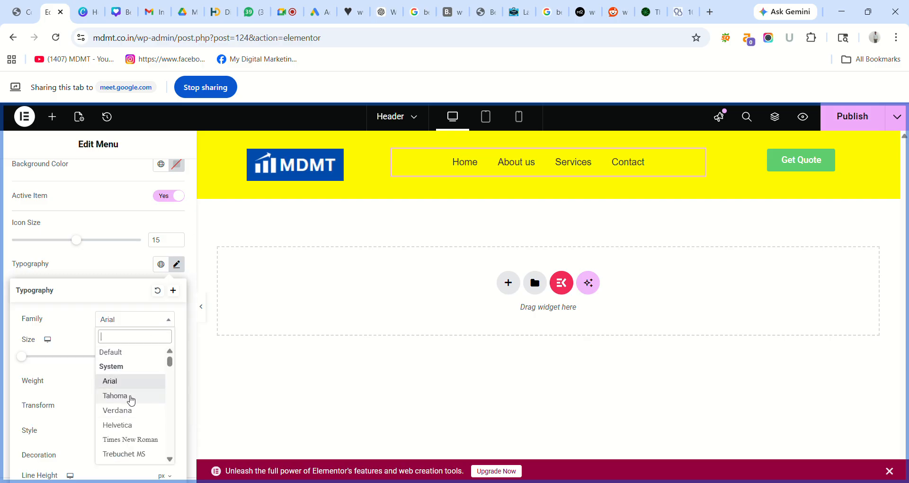
left_click(131, 399)
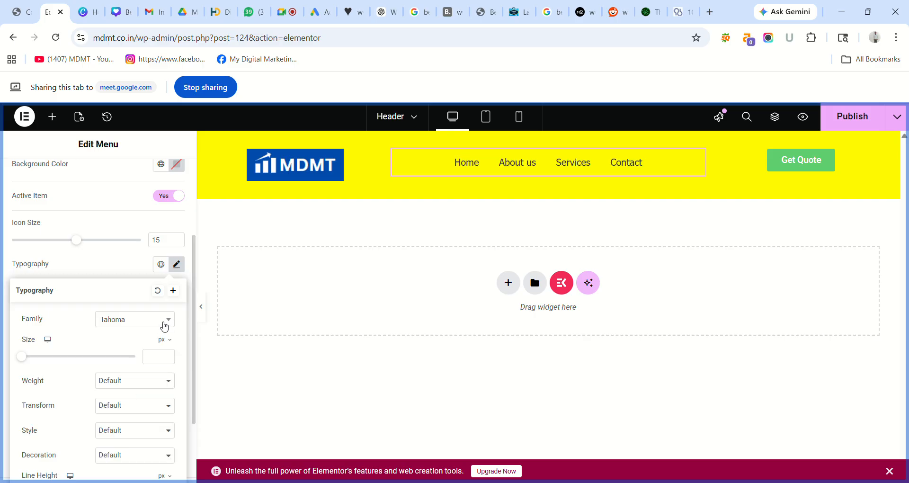
left_click(164, 325)
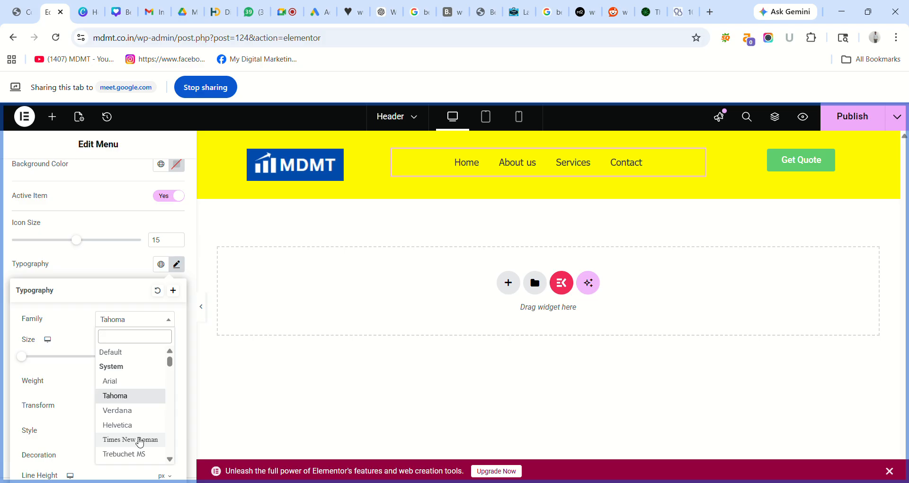
left_click(141, 439)
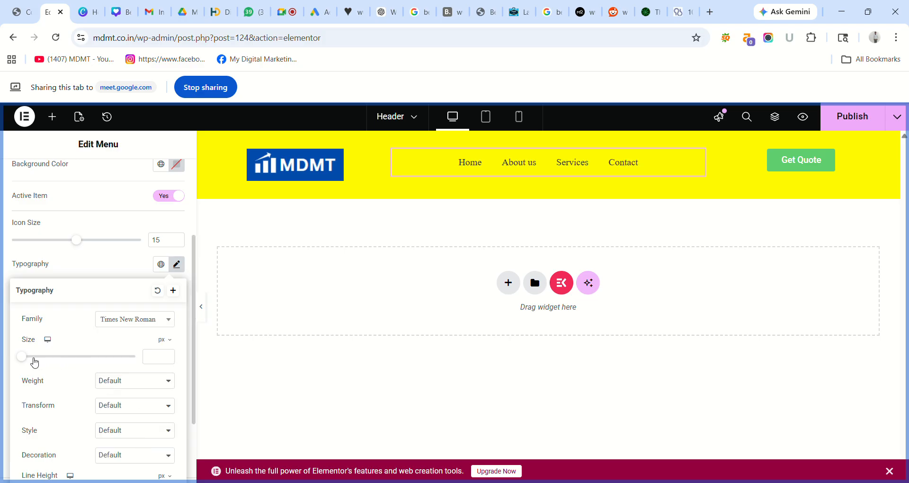
- Set the menu text to 23 px size, 29 px line height and -1.1 letter spacing
left_click(26, 358)
mouse_move(29, 362)
left_mouse_down()
mouse_move(85, 353)
mouse_move(37, 362)
left_mouse_up()
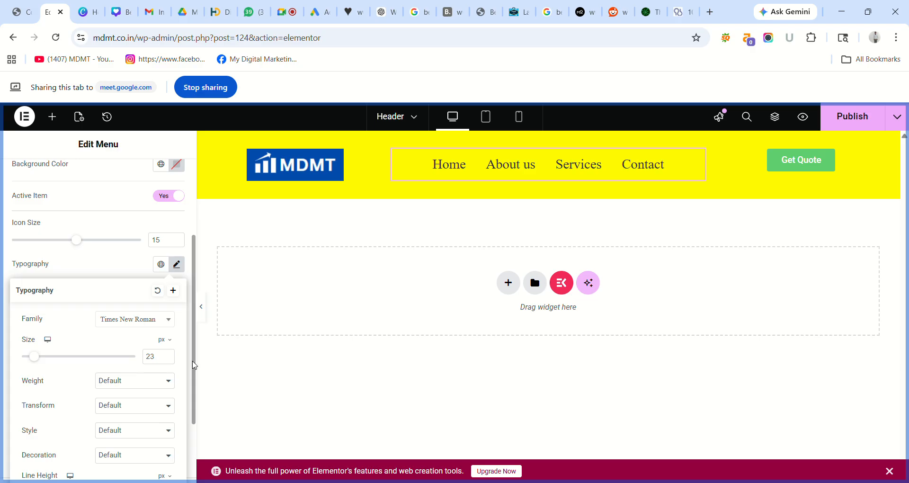
left_click_drag(194, 366, 59, 415)
scroll(25, 411, "down", 1)
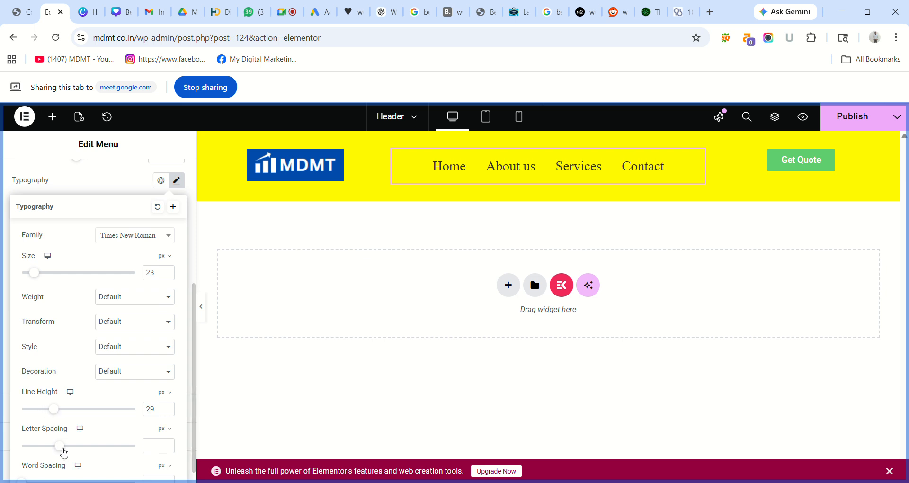
left_click_drag(62, 449, 52, 452)
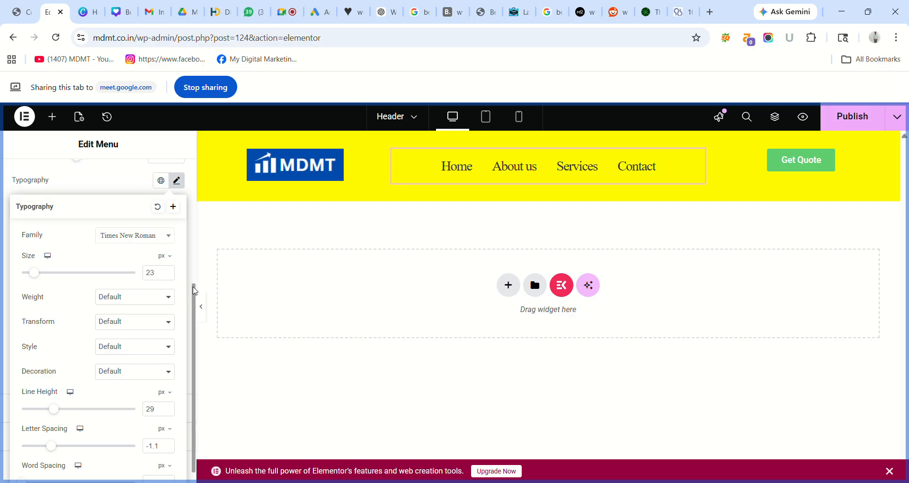
left_click_drag(195, 290, 205, 339)
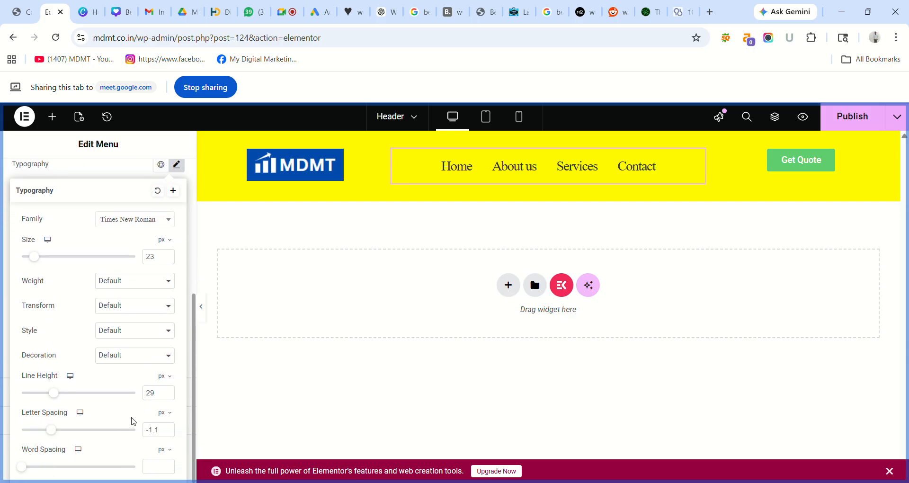
scroll(98, 180, "up", 4)
scroll(105, 209, "down", 1)
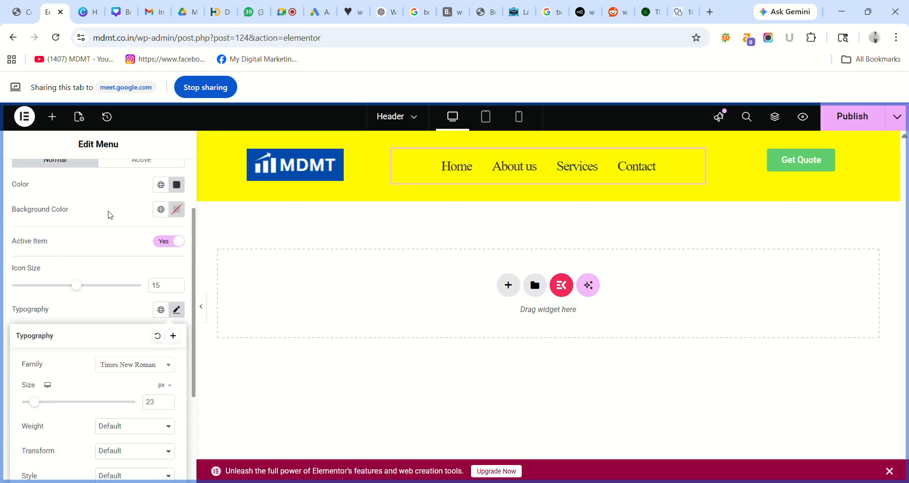
- Publish the header, check the Times New Roman menu on the live mdmt.co.in homepage, and return to the editor
left_click(110, 214)
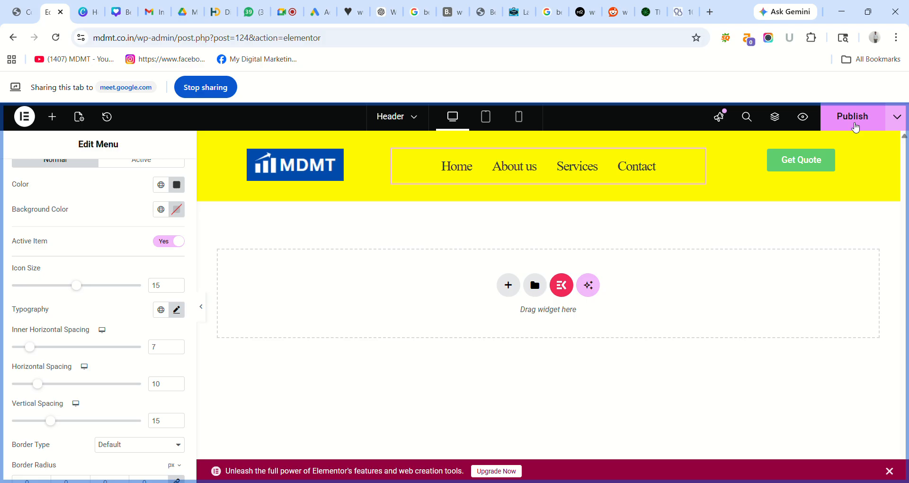
left_click(854, 127)
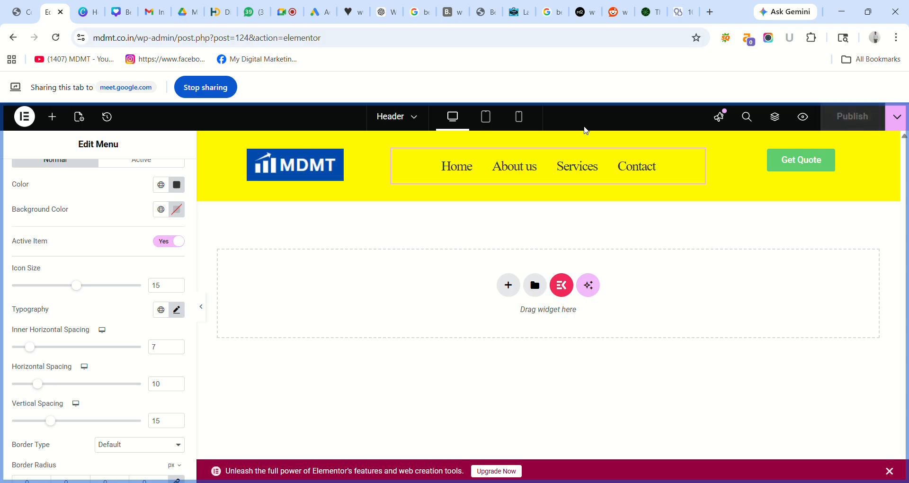
left_click(32, 19)
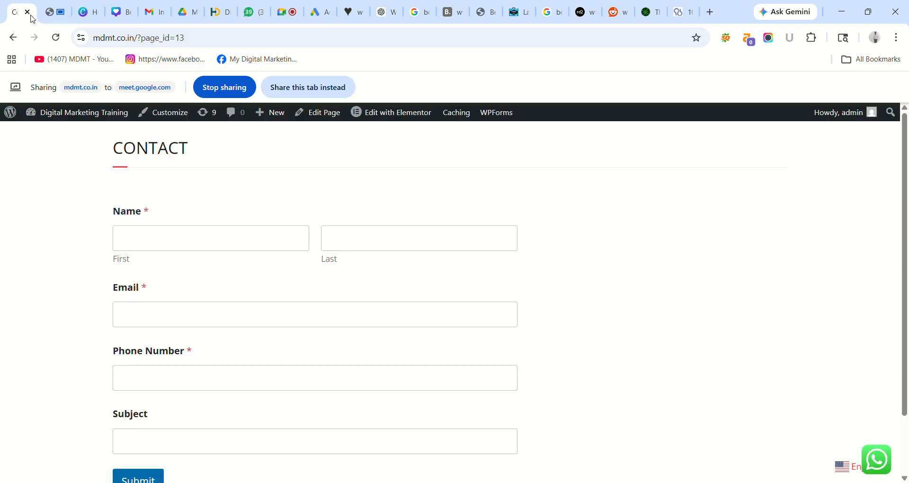
left_click(306, 90)
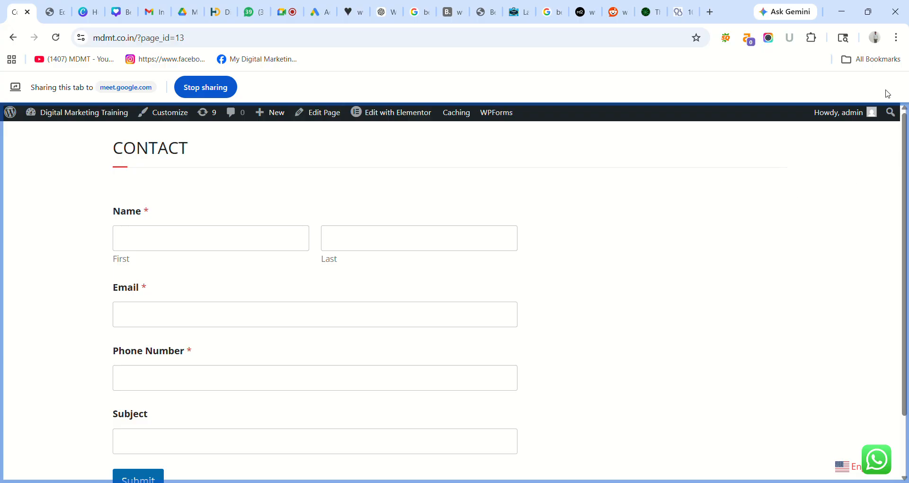
left_click(14, 38)
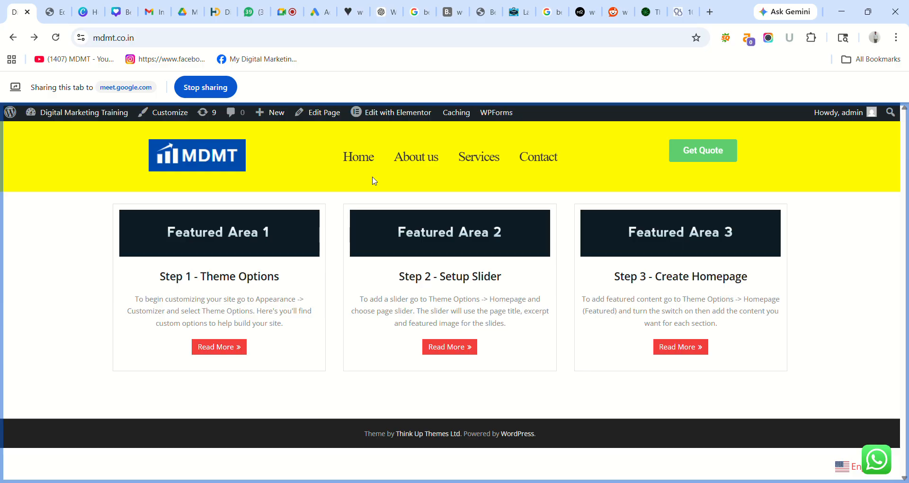
left_click(57, 14)
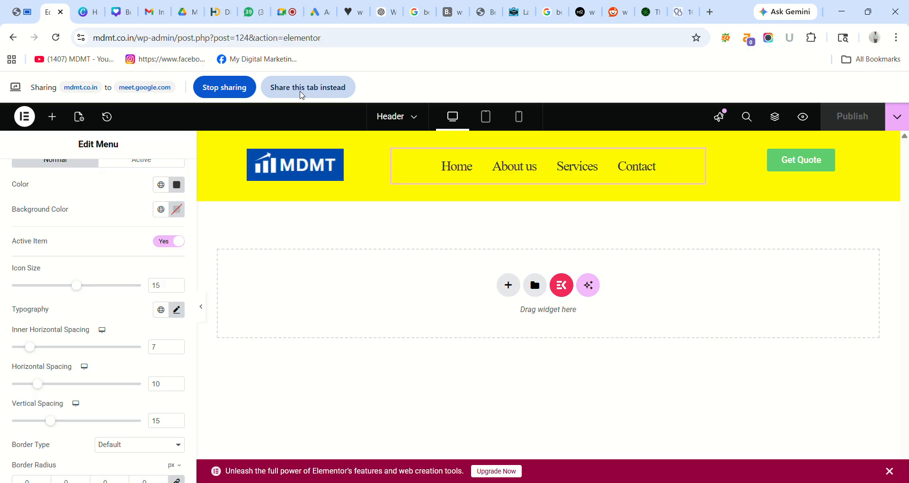
left_click(301, 91)
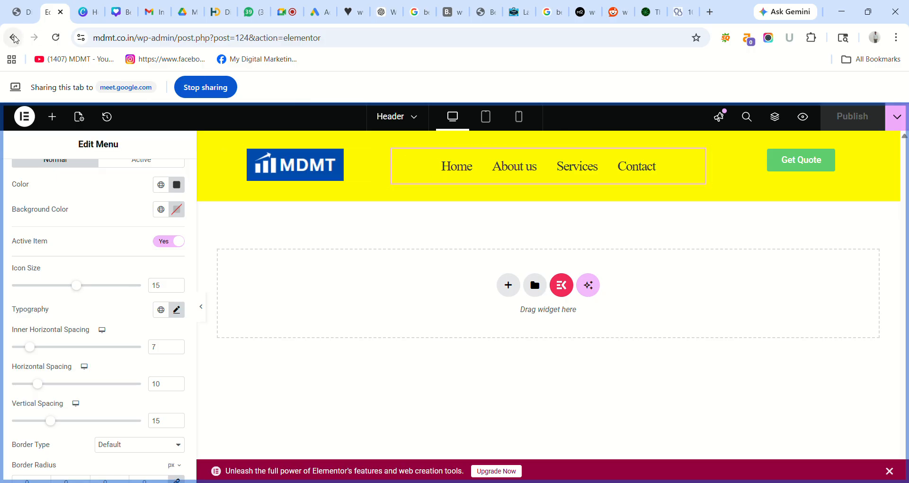
- Go back to the Header Templates list and open Turbo H&F Builder's Footer Templates page
left_click(14, 37)
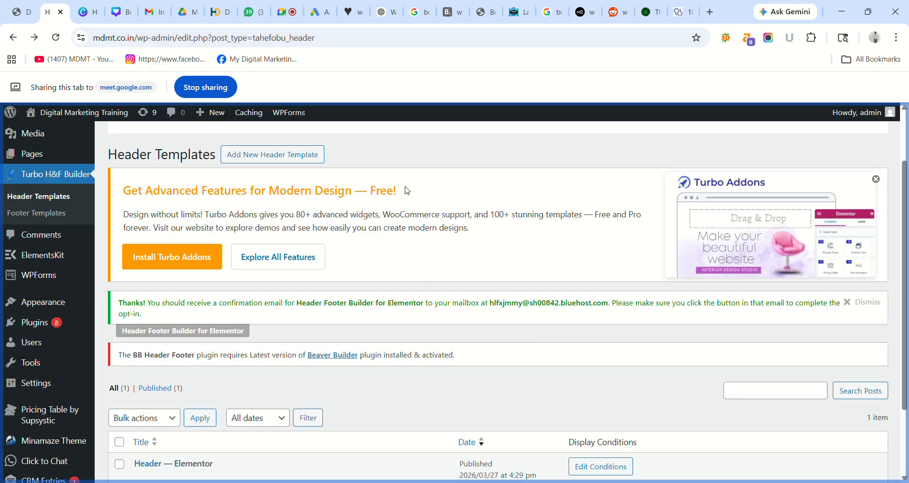
scroll(876, 284, "down", 2)
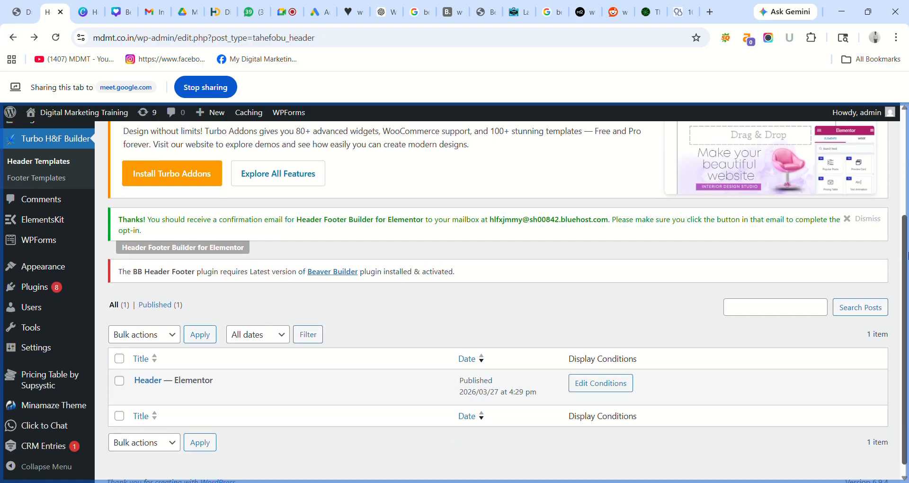
mouse_move(175, 386)
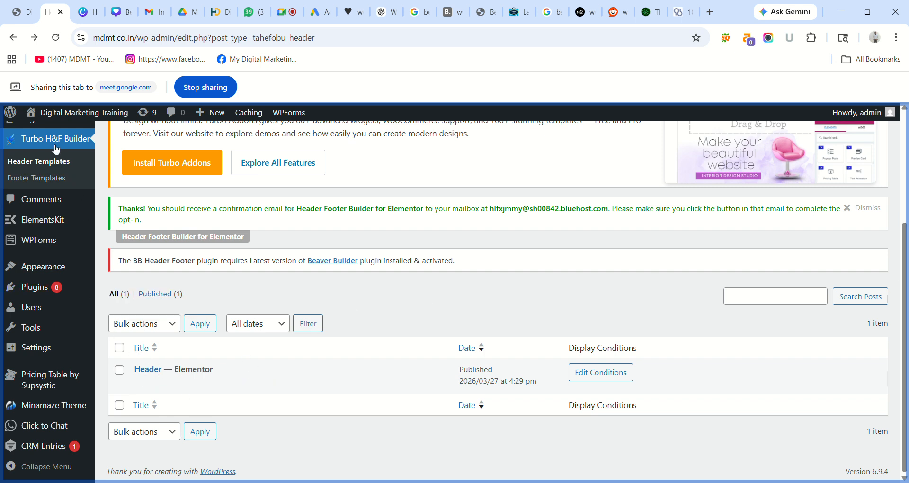
left_click(40, 182)
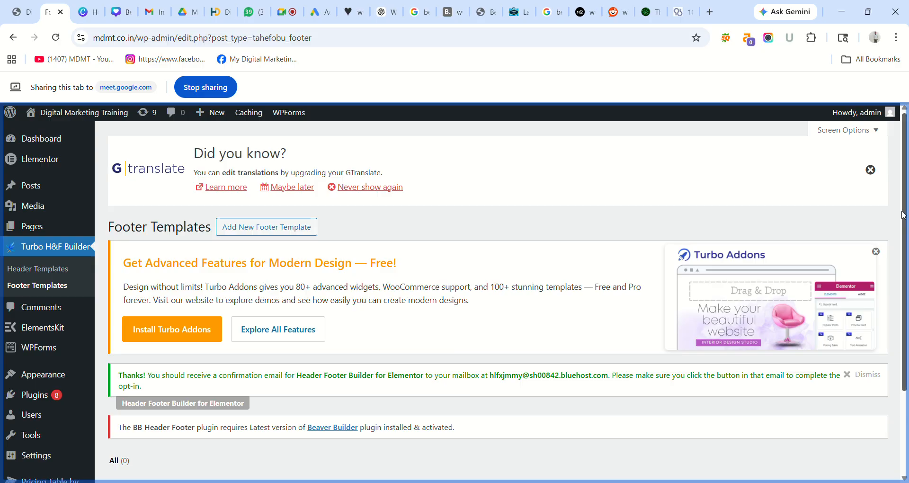
left_click_drag(905, 215, 881, 170)
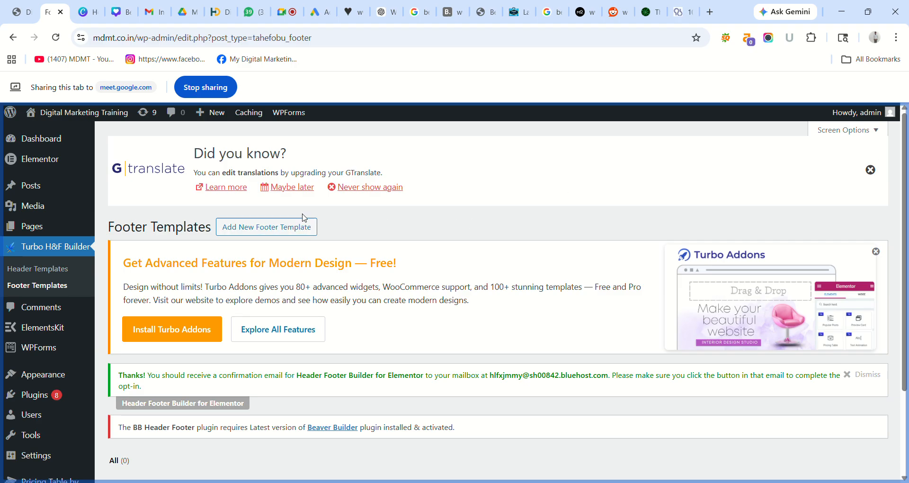
- Start a new footer template and name it 'Footer'
left_click(273, 228)
left_click(298, 233)
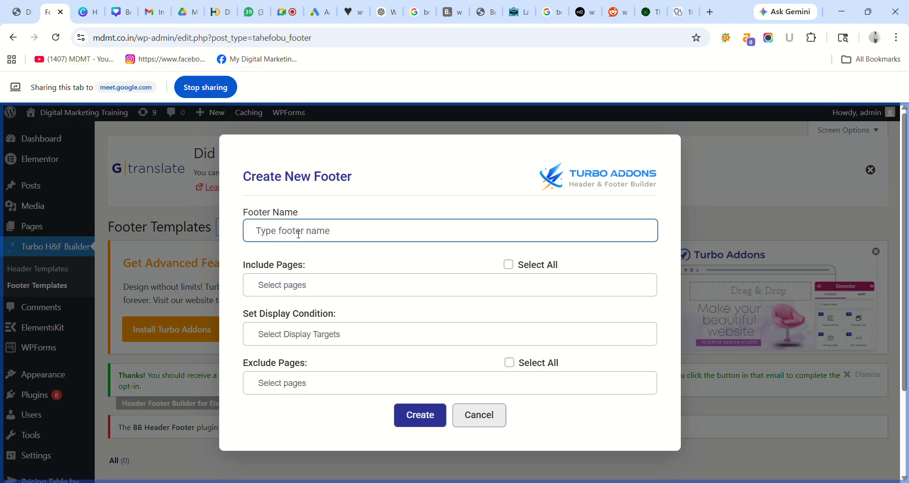
type("Footer")
left_click(379, 265)
- Set the display condition to Entire Site, leaving include and exclude pages empty, and create the template
left_click(326, 286)
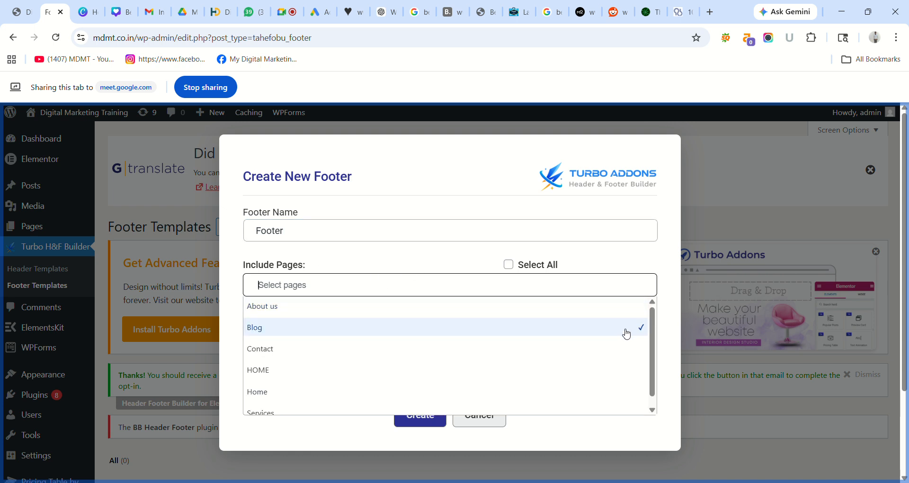
scroll(652, 338, "down", 1)
scroll(641, 320, "up", 1)
left_click(636, 261)
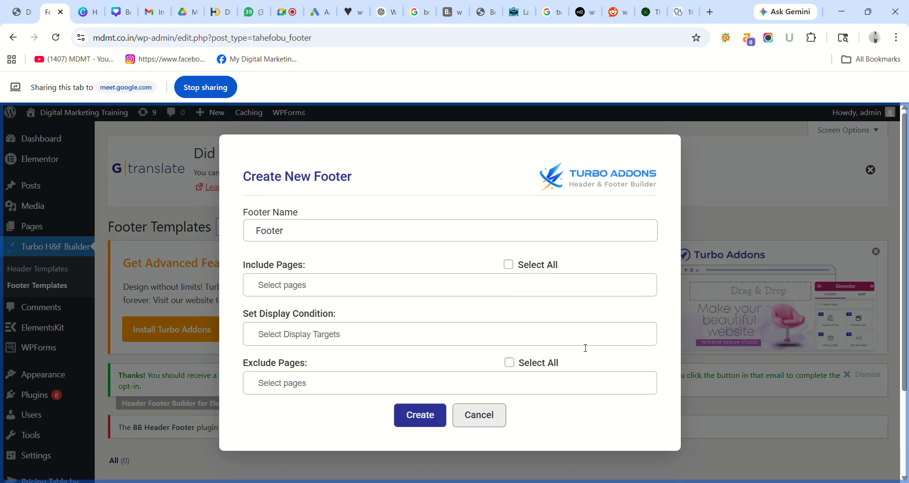
left_click(493, 337)
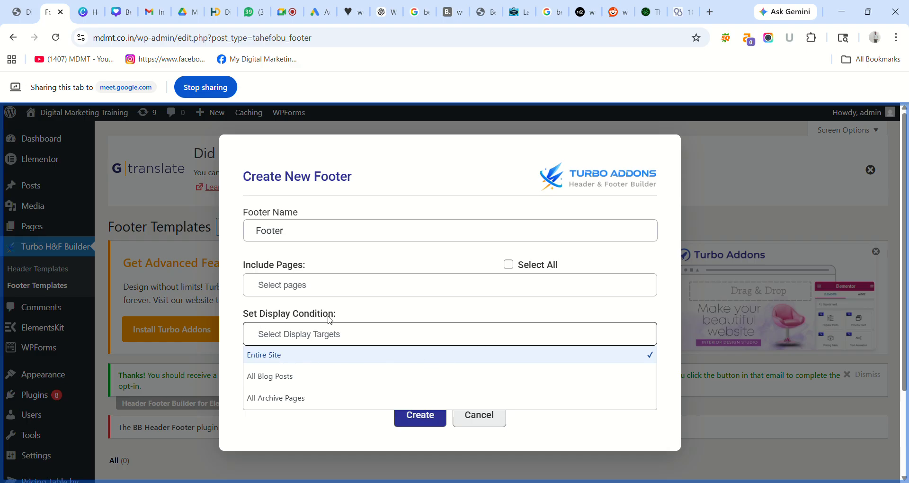
left_click(278, 357)
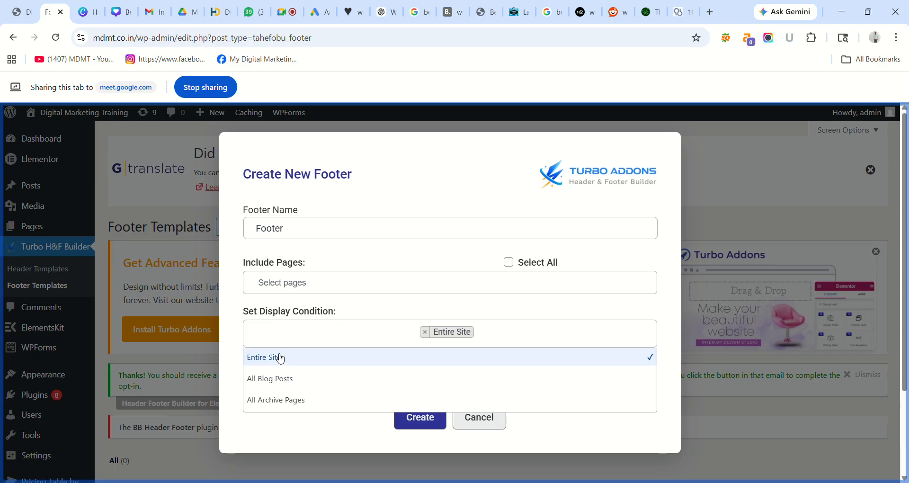
left_click(224, 324)
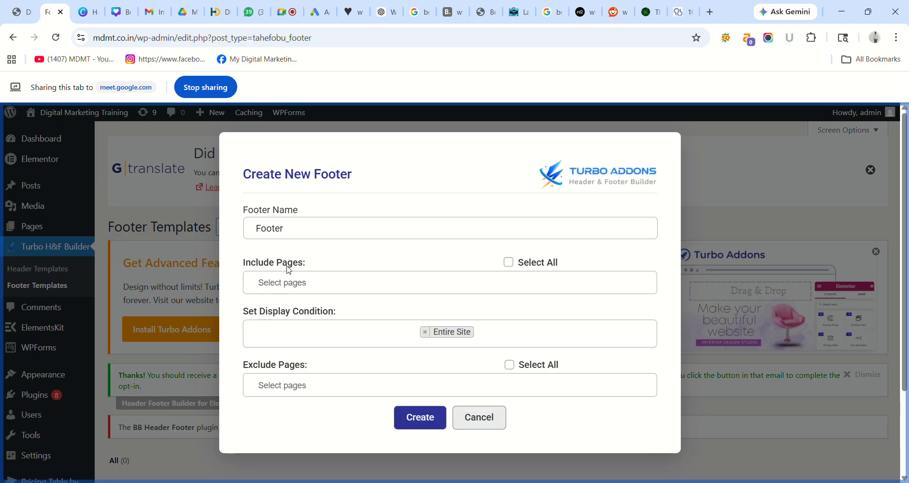
left_click(298, 384)
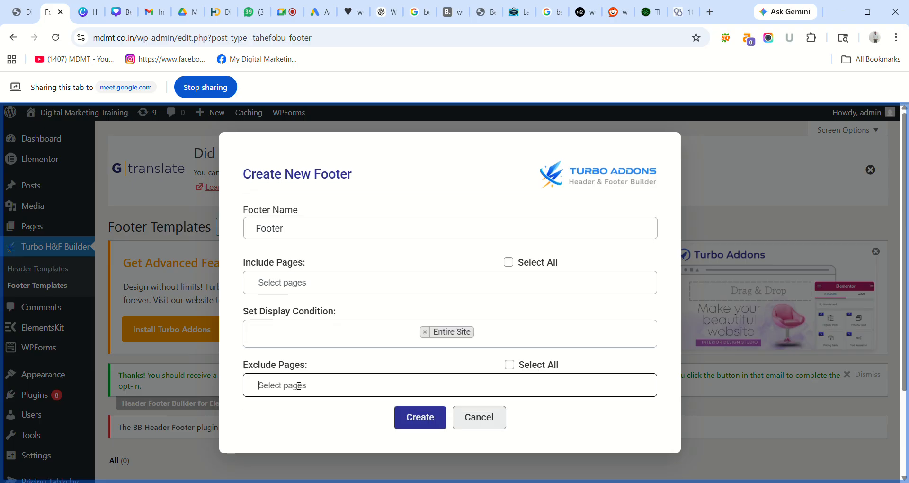
left_click(232, 367)
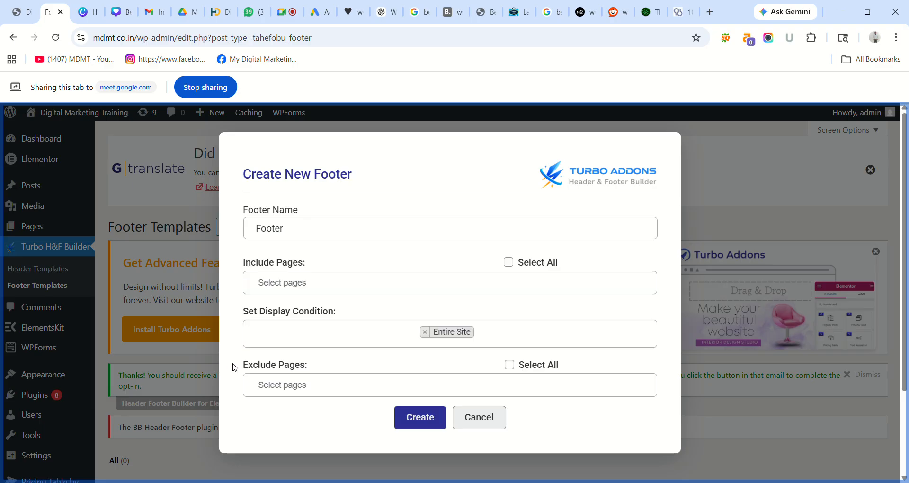
left_click(421, 421)
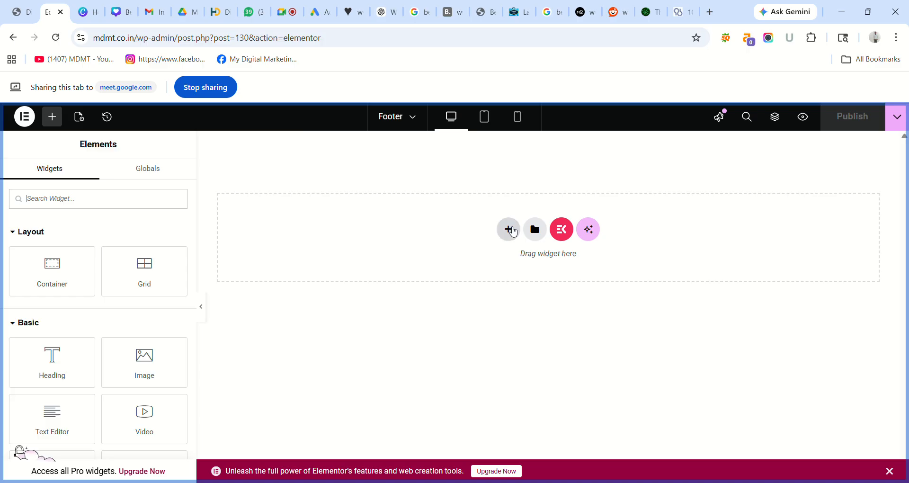
- Add a flexbox section with a three-column structure and a wide middle column
left_click(510, 232)
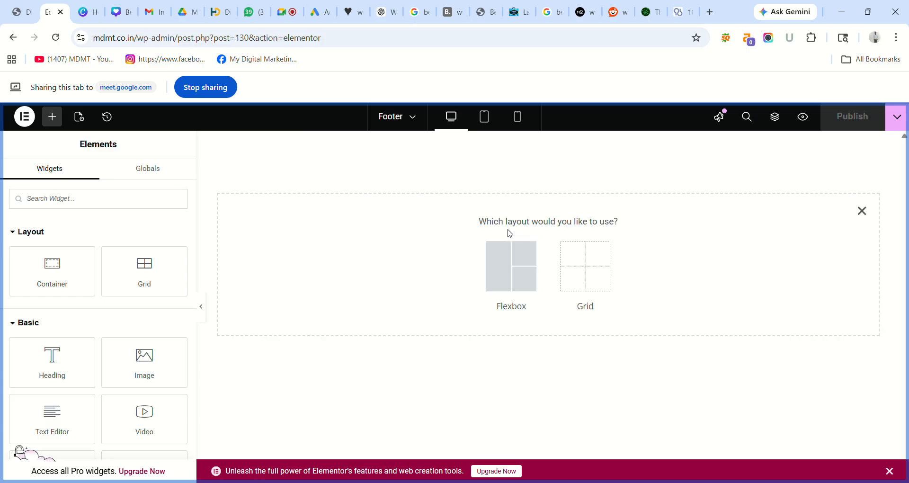
left_click(515, 266)
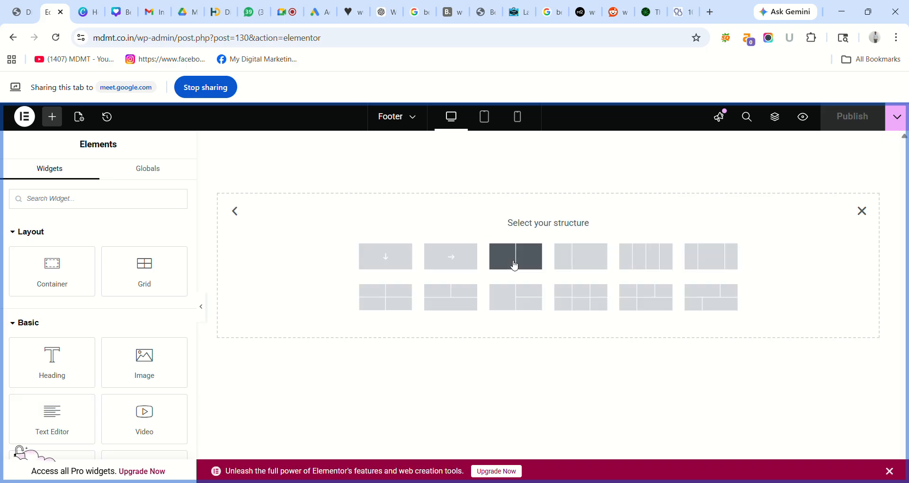
left_click(710, 264)
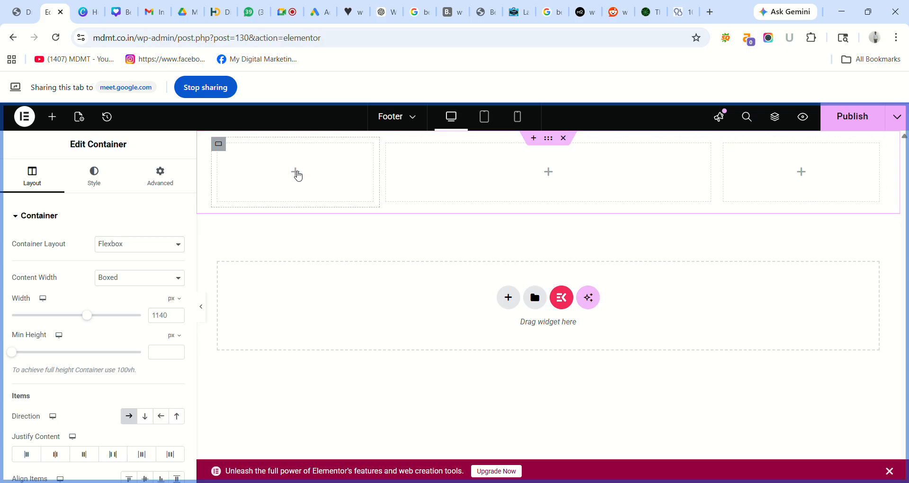
- Place a nested container in the left column and bring up its addable elements
left_click(297, 174)
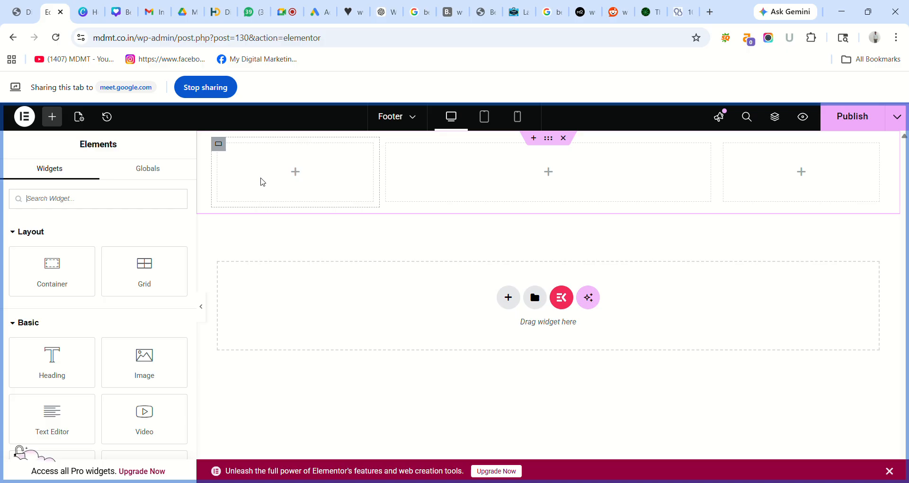
left_click_drag(65, 278, 294, 182)
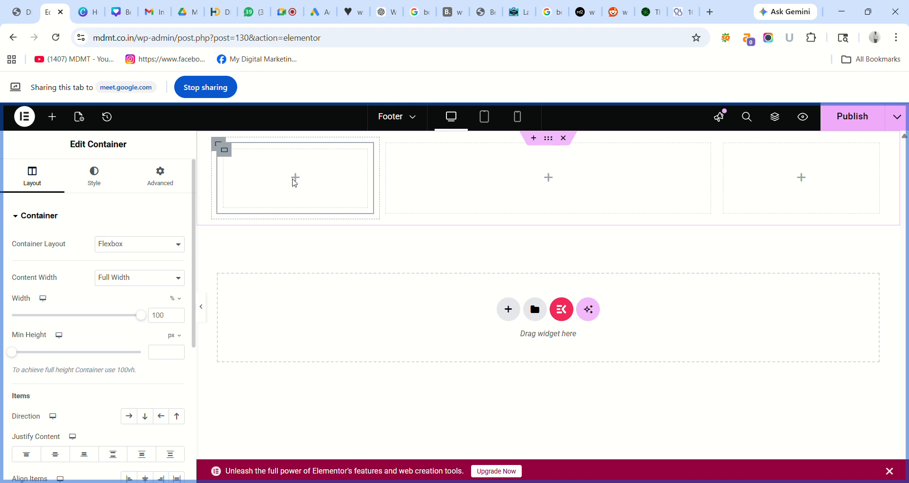
left_click(297, 179)
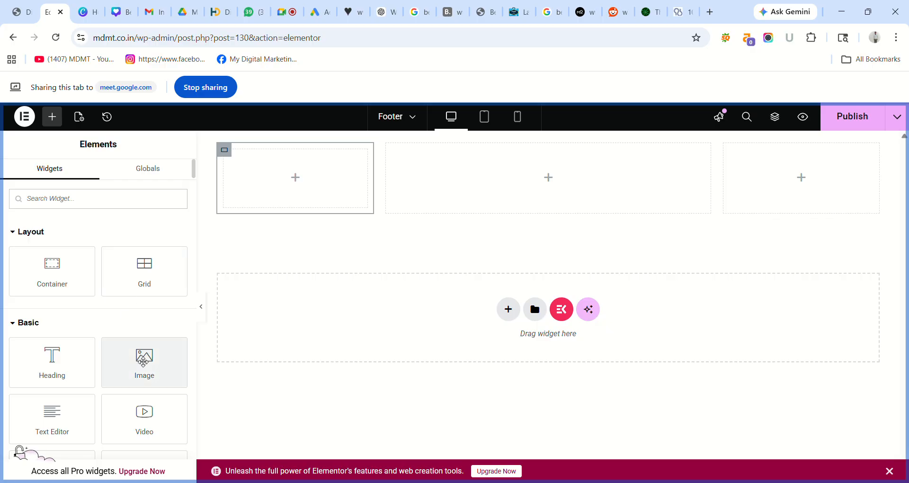
left_click_drag(143, 362, 280, 174)
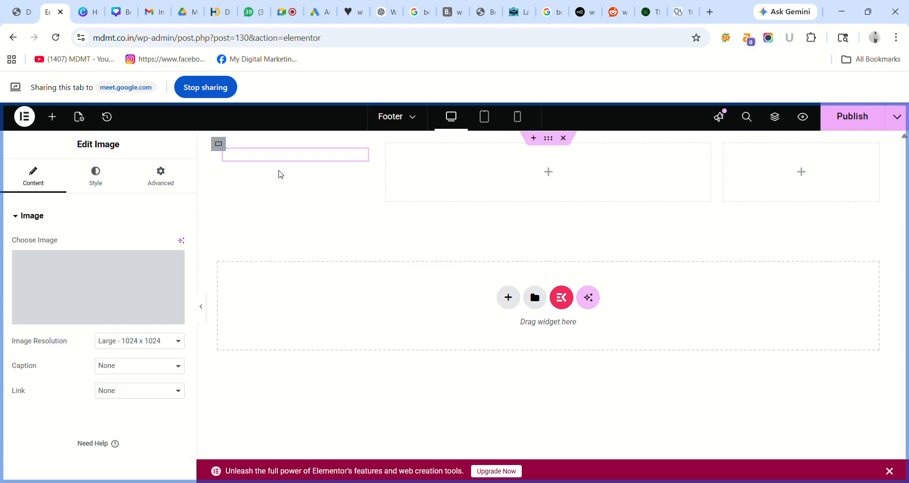
left_click(98, 317)
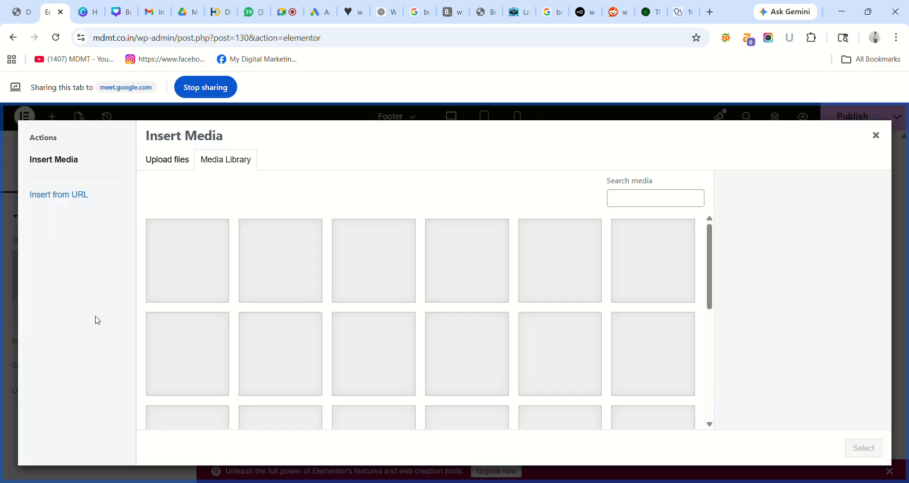
left_click(178, 246)
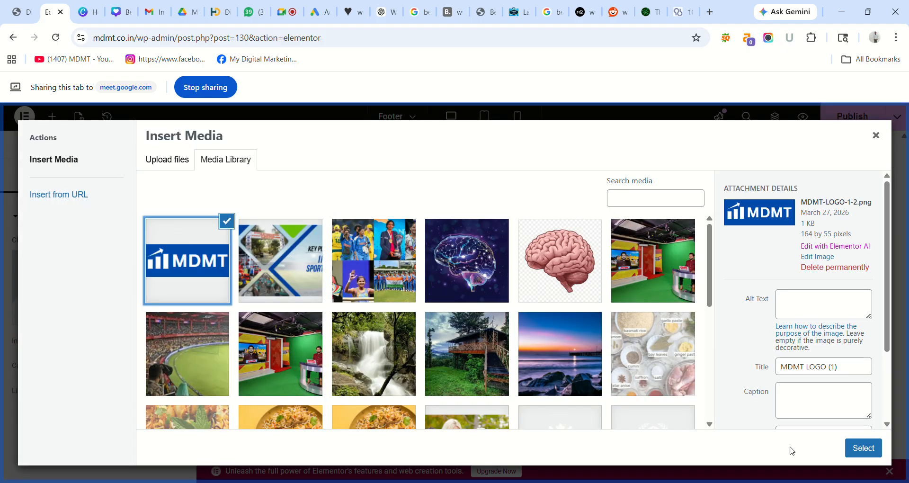
left_click(860, 448)
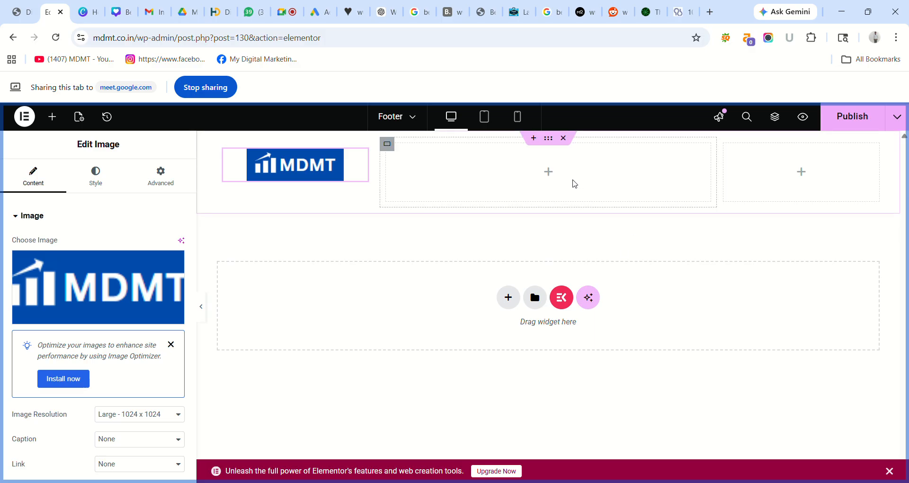
left_click(548, 172)
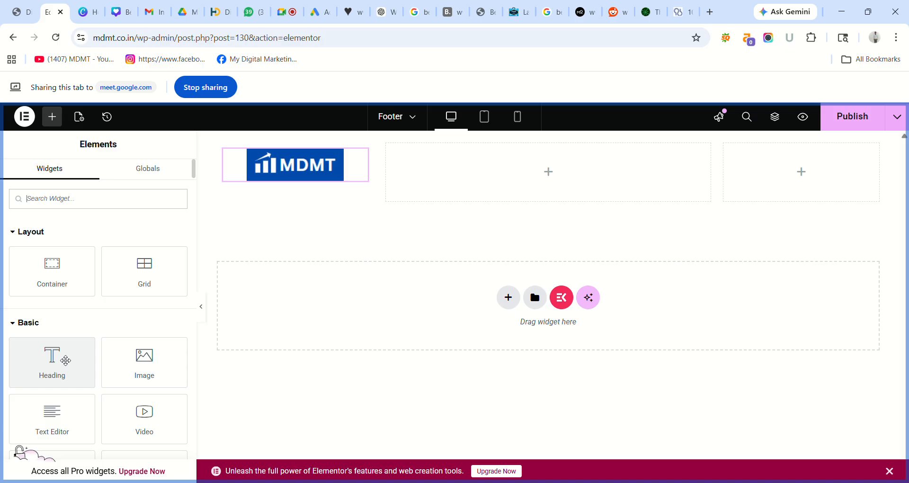
mouse_move(348, 174)
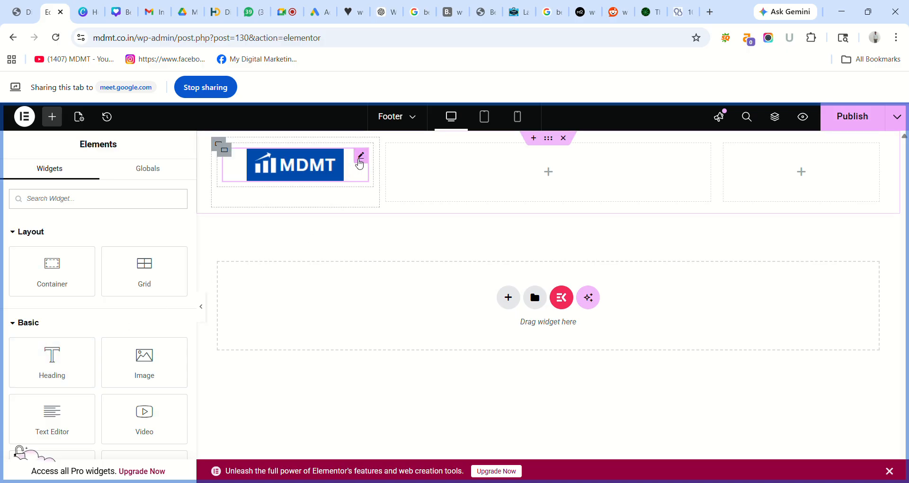
left_click(360, 163)
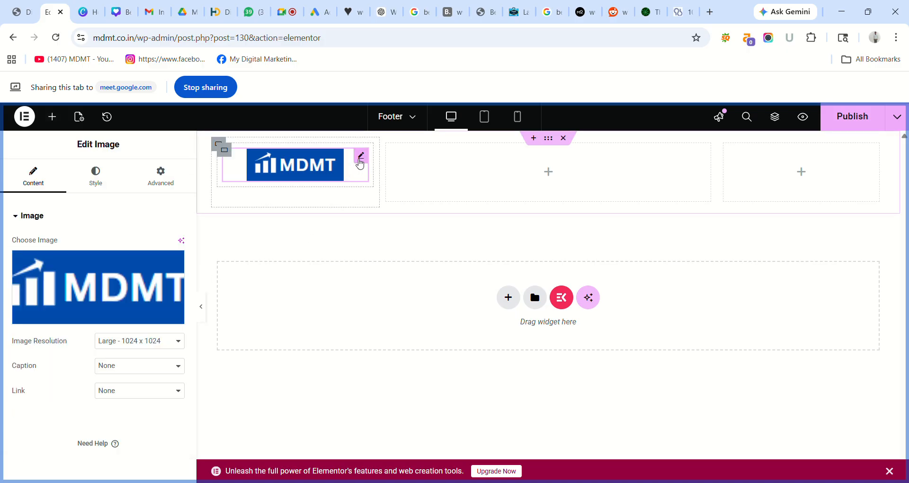
right_click(359, 164)
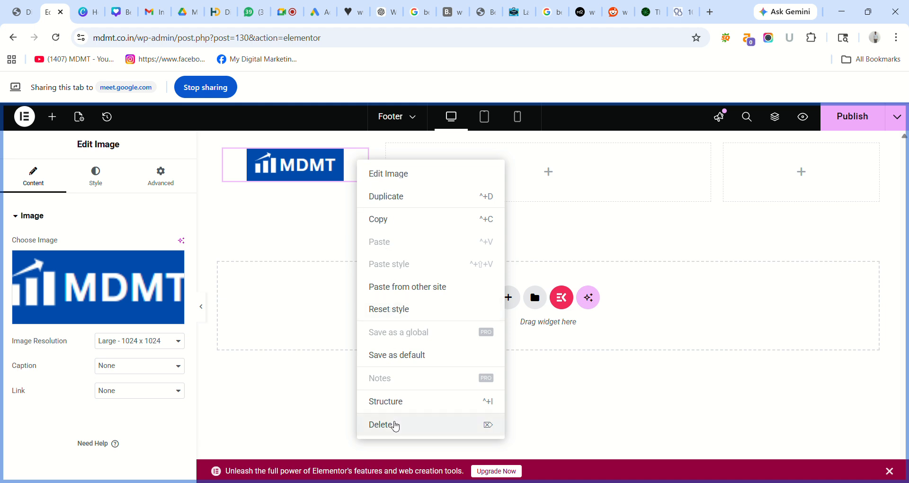
left_click(396, 426)
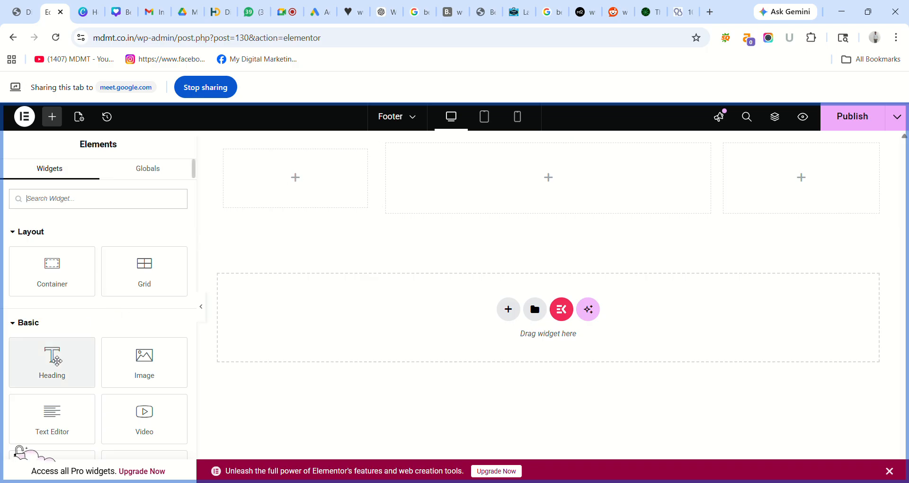
- Add a heading titled 'Logo' to the first footer column and centre-align it
left_click_drag(57, 361, 308, 172)
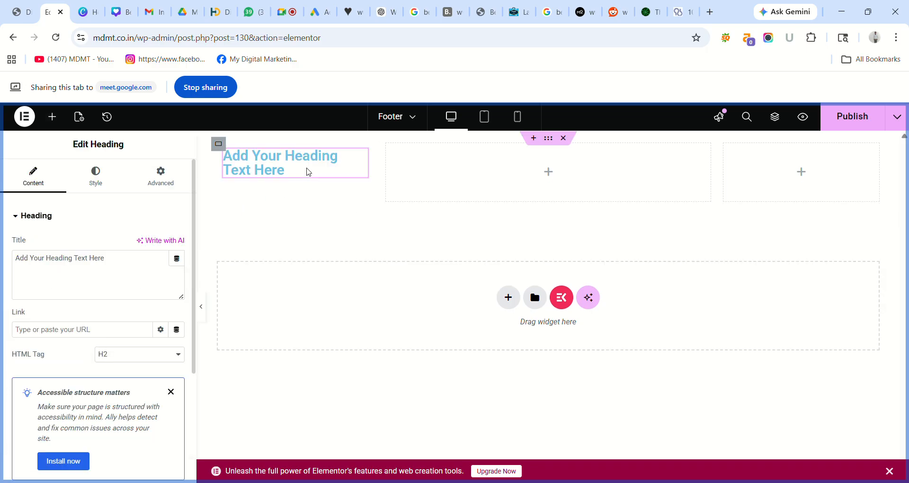
triple_click(310, 172)
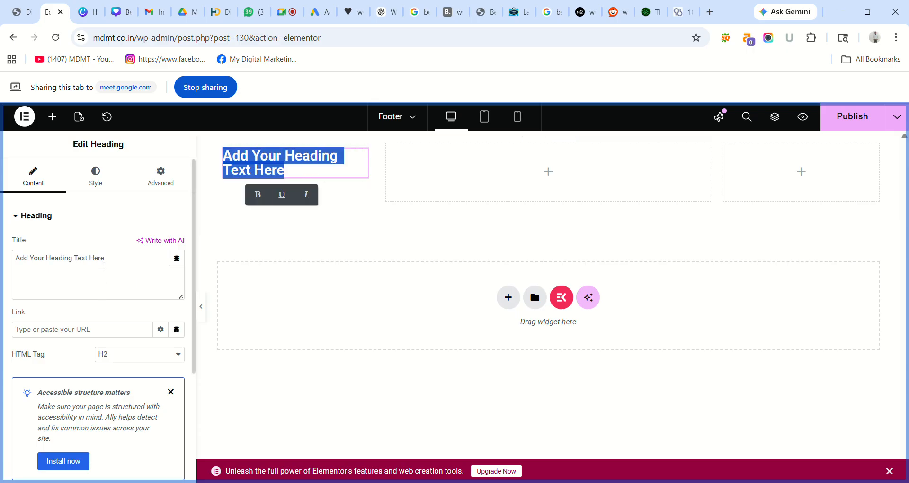
triple_click(119, 268)
key("BackSpace")
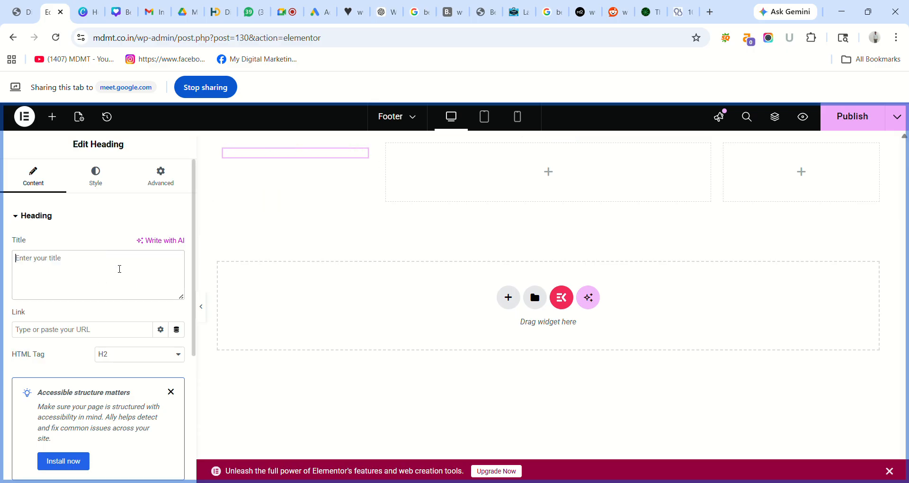
type("Logo")
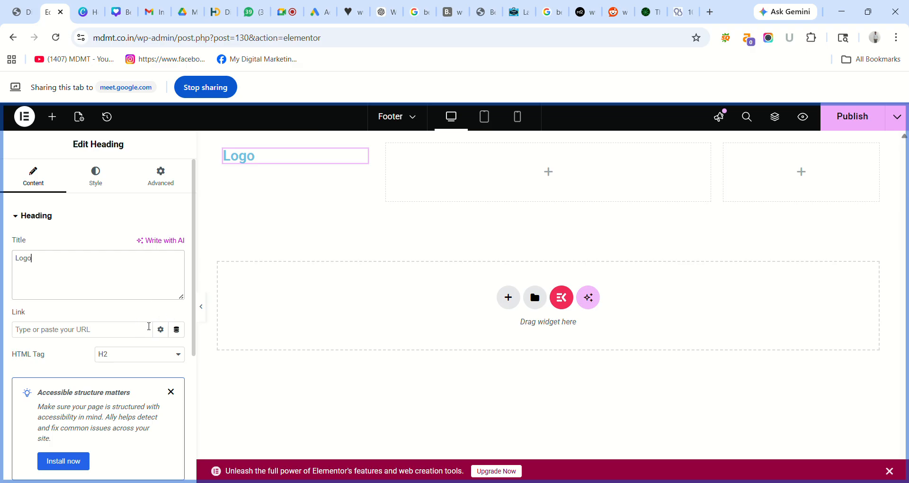
left_click(108, 191)
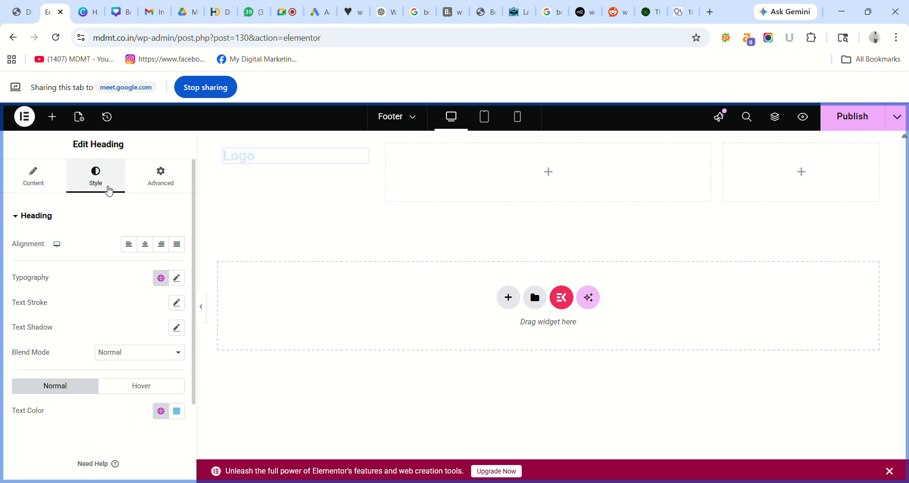
left_click(147, 246)
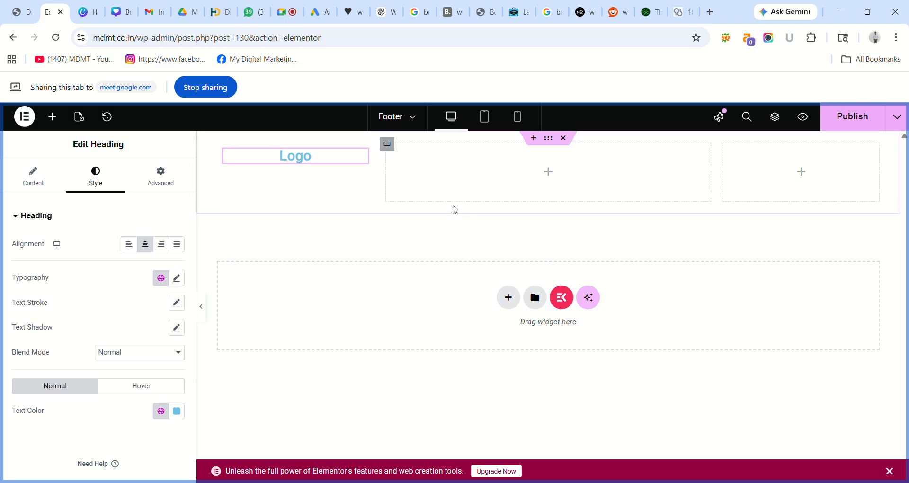
left_click(548, 174)
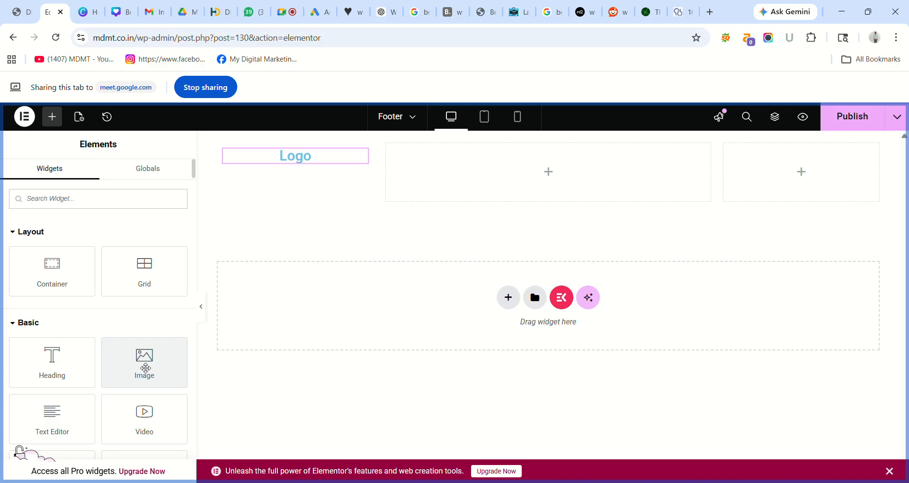
- Add an Image widget below the Logo heading showing the MDMT logo from the Media Library
left_click_drag(146, 368, 282, 163)
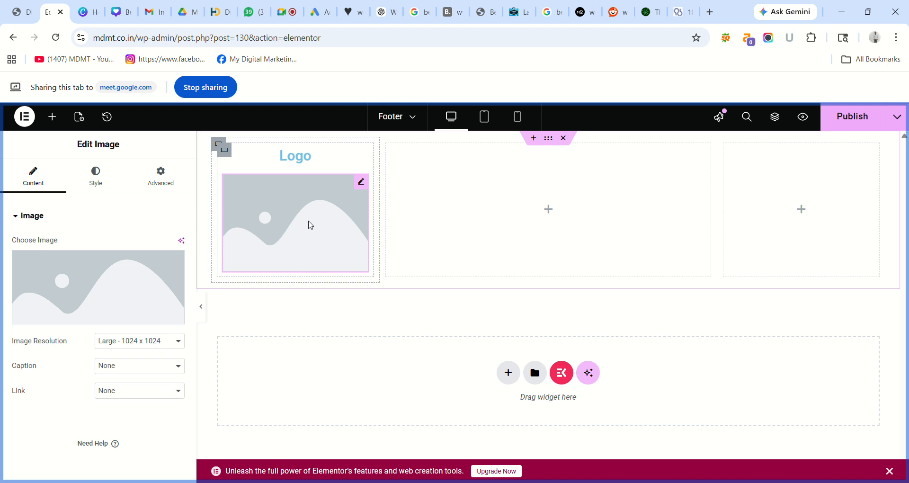
mouse_move(90, 308)
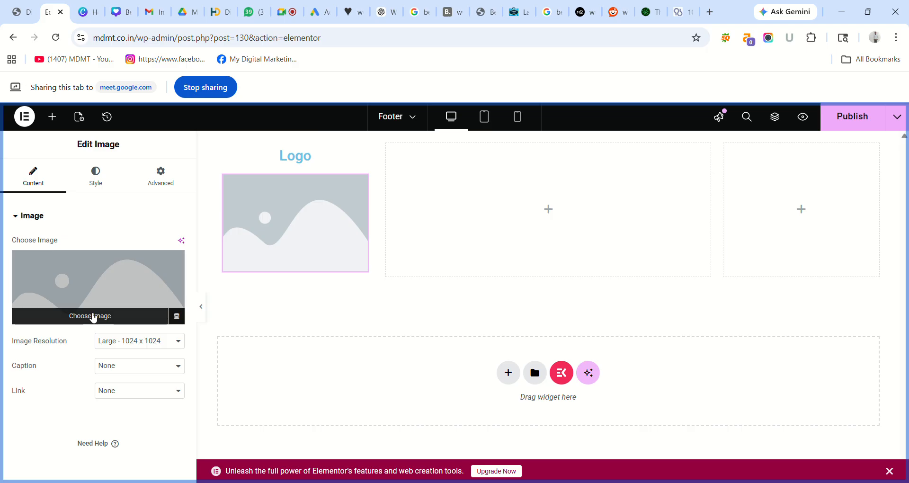
left_click(93, 316)
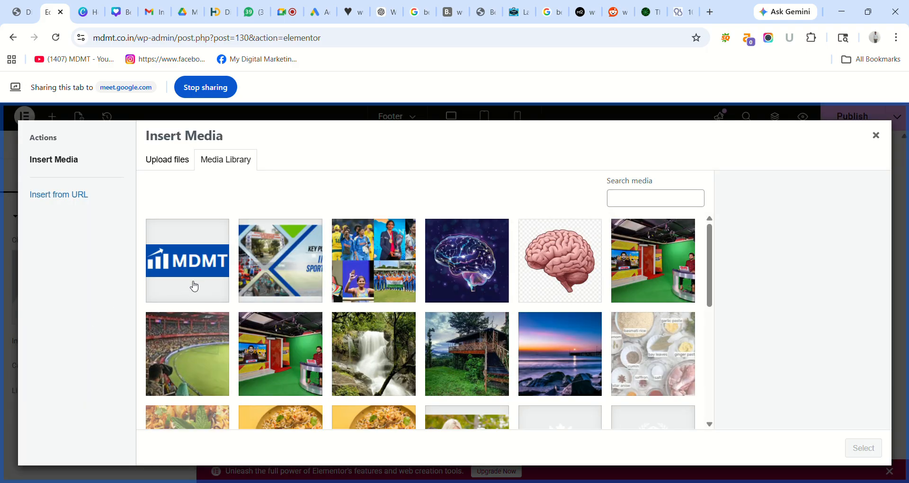
left_click(194, 272)
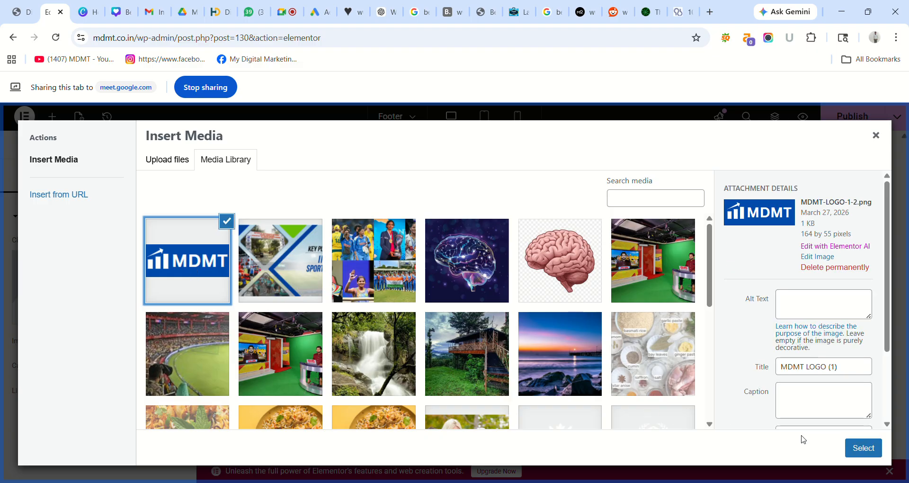
left_click(857, 450)
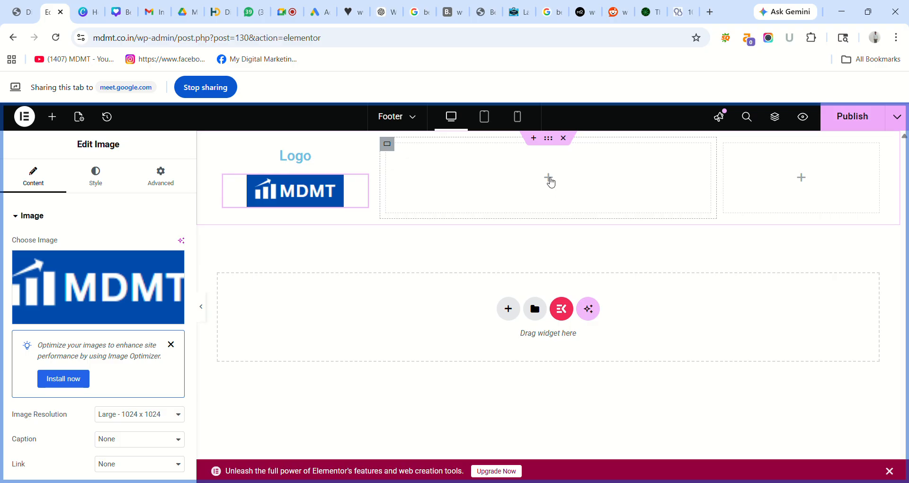
left_click(550, 183)
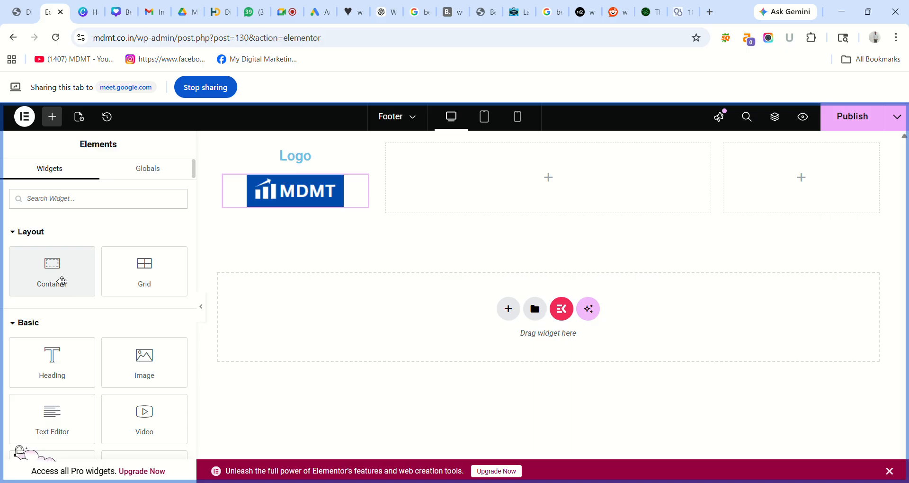
- Add a container to the middle column holding a centre-aligned 'Quick Links' heading
left_click_drag(62, 281, 495, 188)
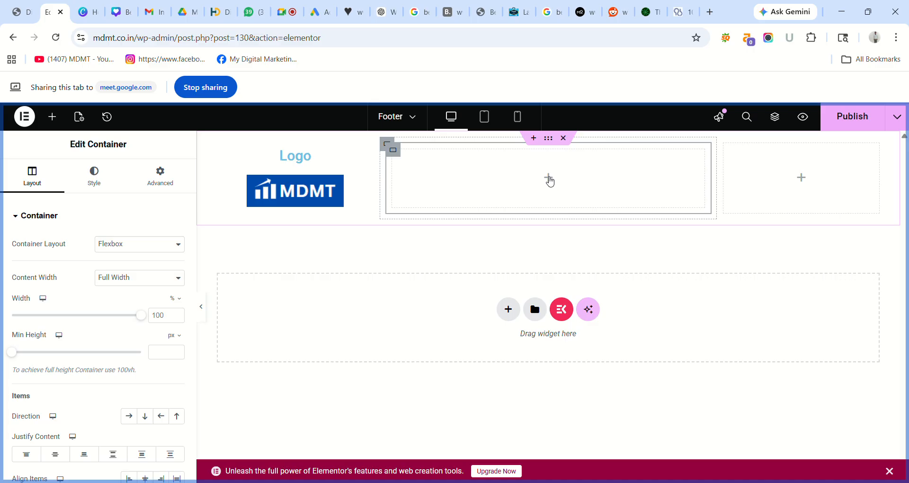
left_click(550, 182)
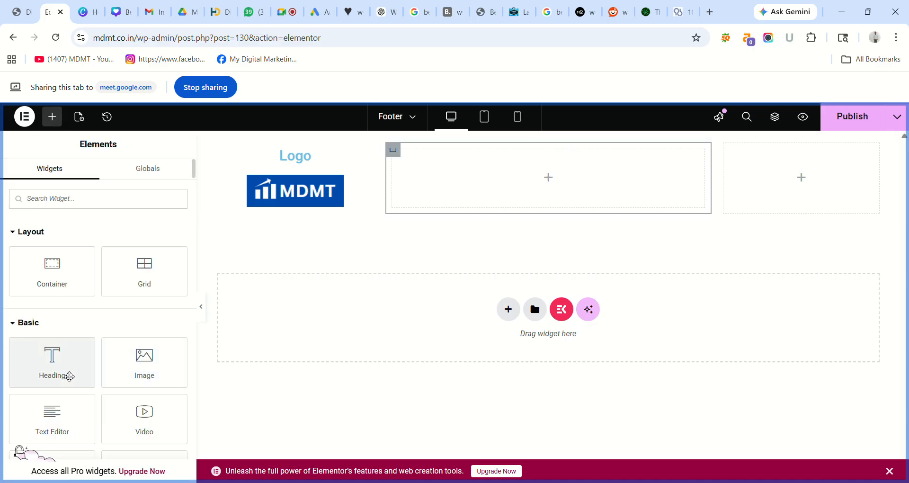
left_click_drag(61, 369, 541, 186)
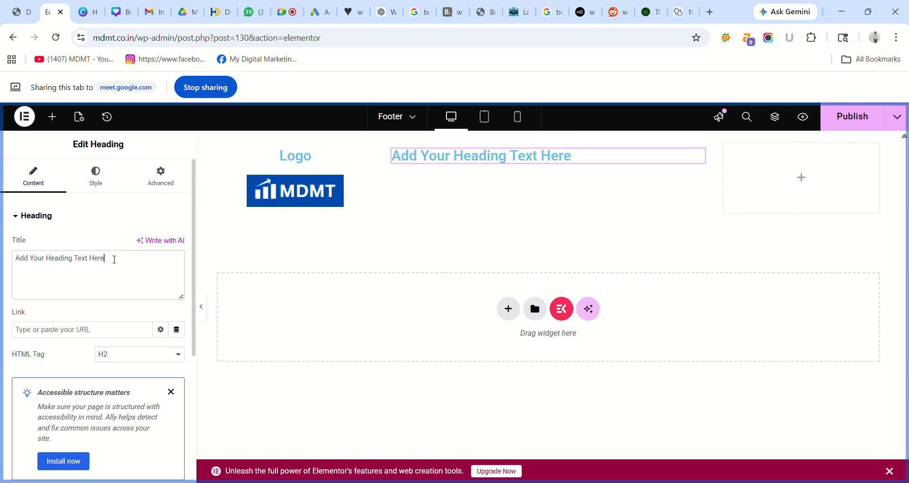
triple_click(115, 259)
key("BackSpace")
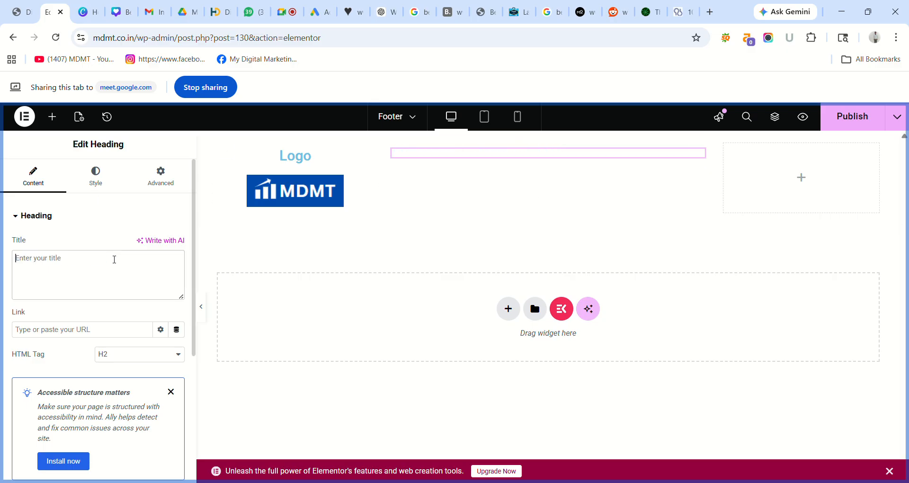
type("Qui")
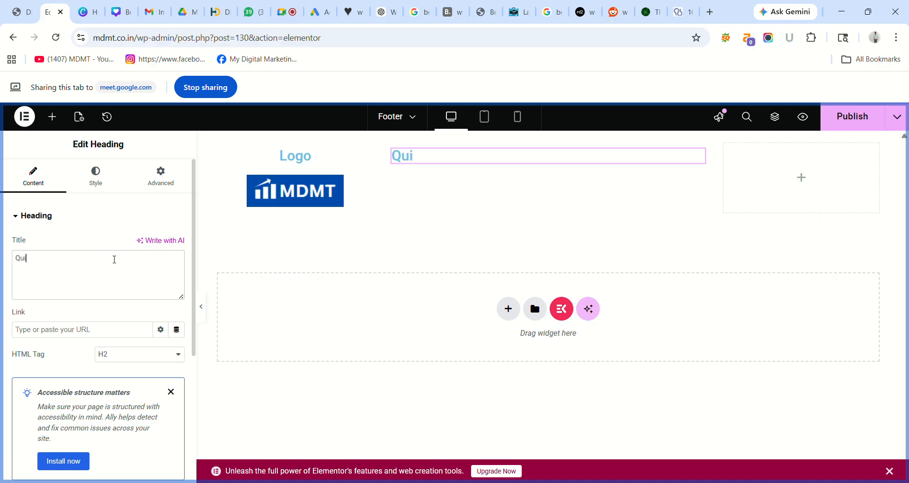
type("ck Links")
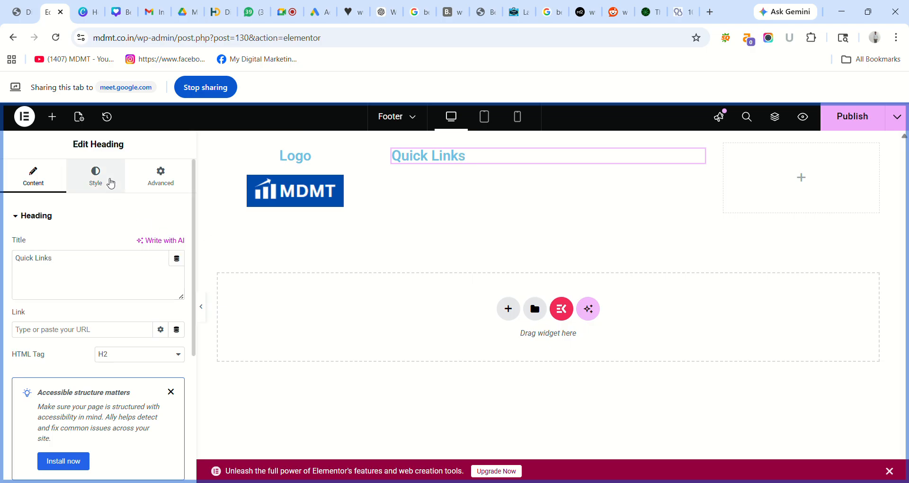
left_click(111, 183)
left_click(146, 245)
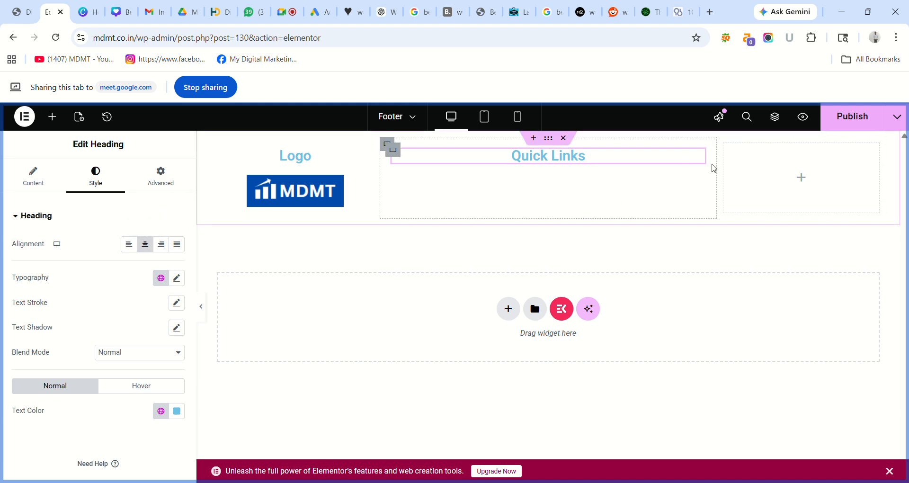
left_click(804, 181)
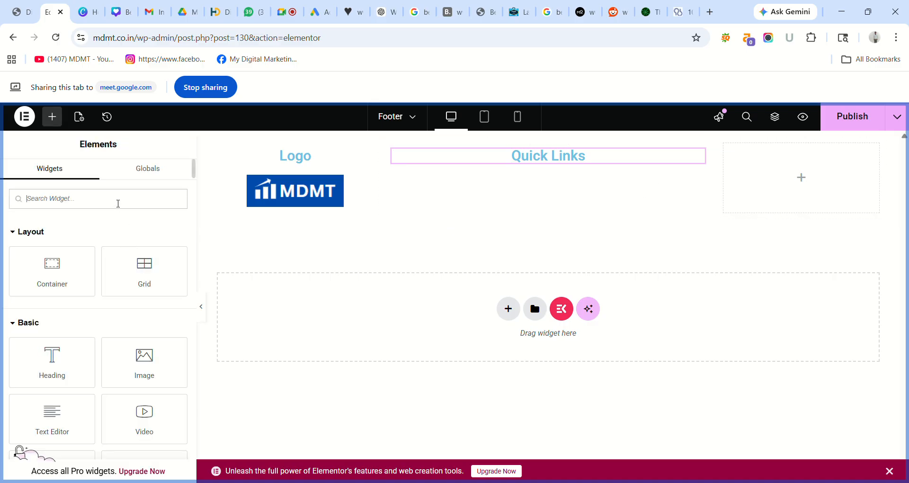
type("menu")
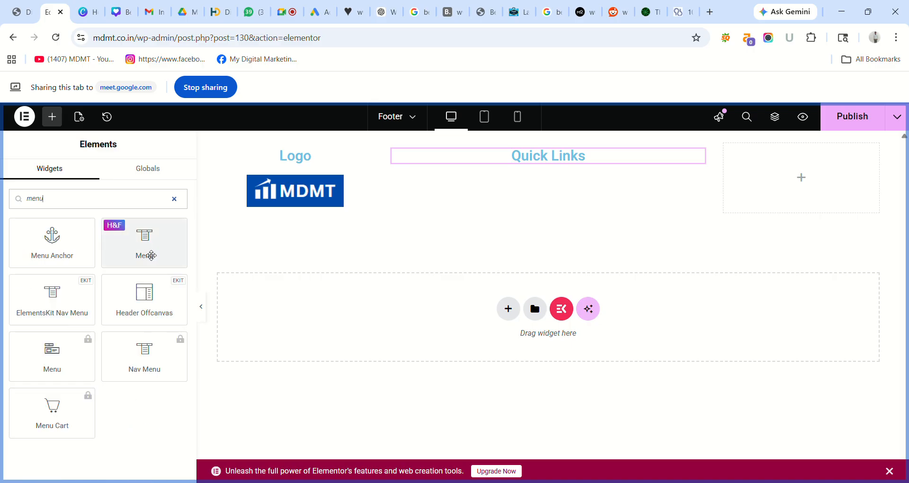
left_click_drag(150, 253, 554, 187)
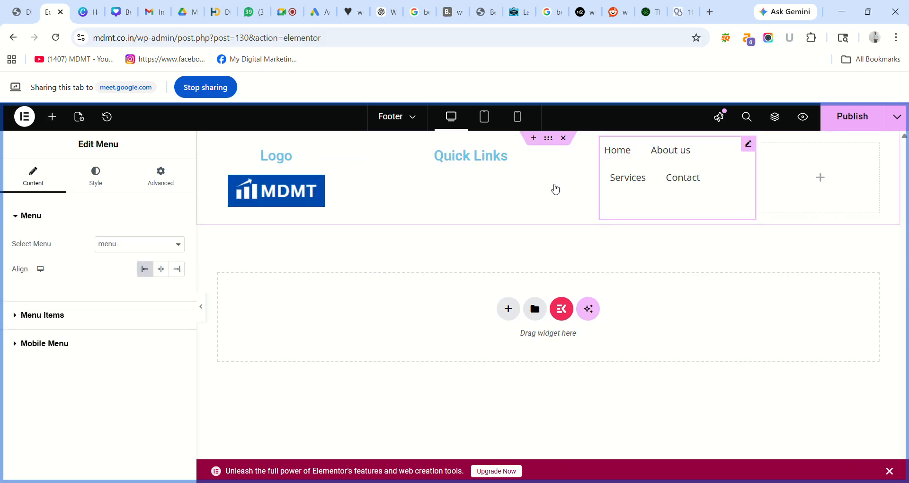
right_click(748, 146)
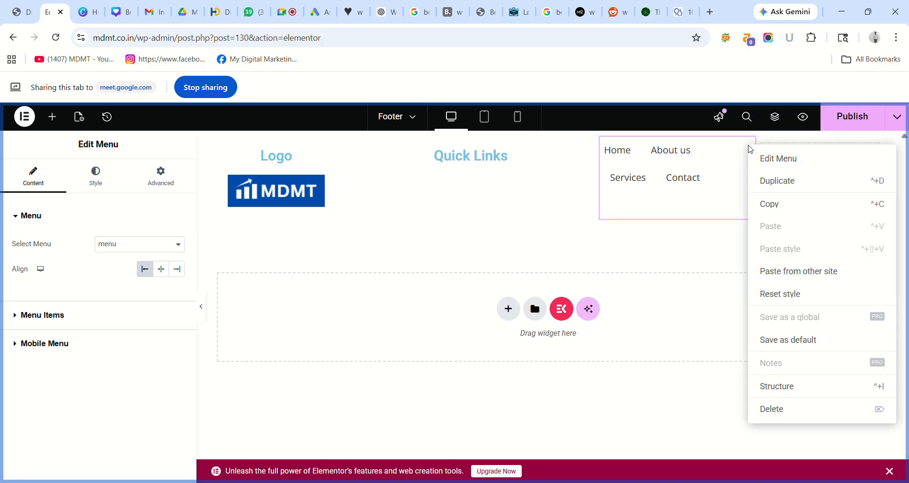
left_click(784, 409)
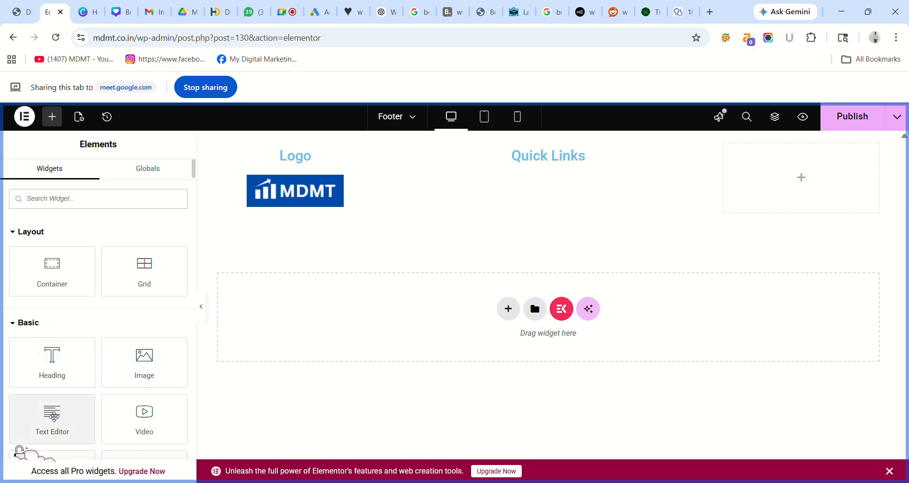
left_click_drag(54, 417, 541, 172)
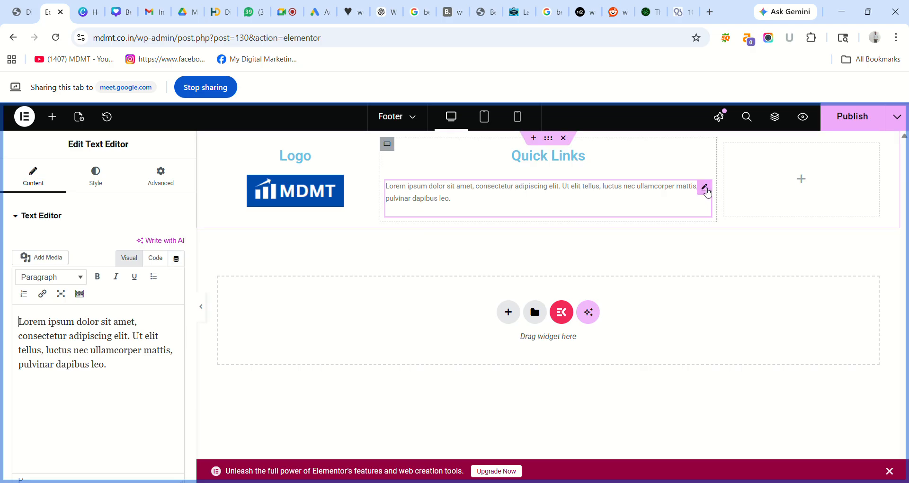
right_click(707, 194)
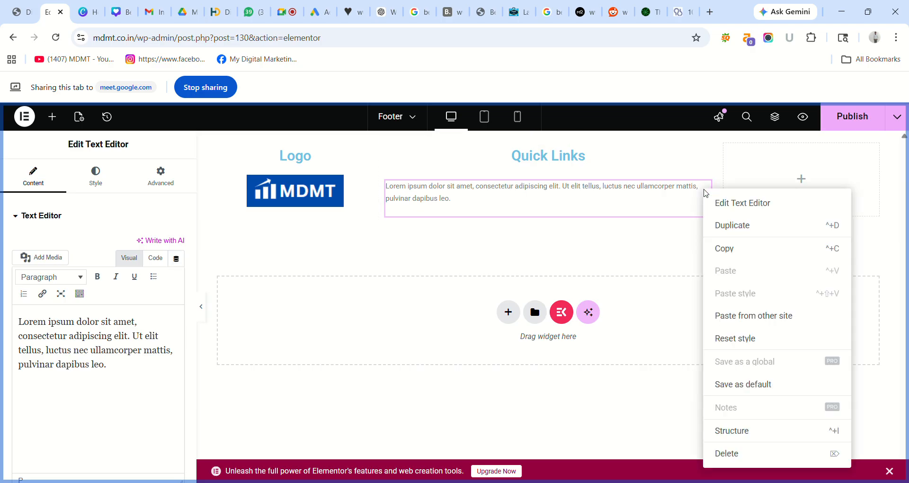
left_click(735, 452)
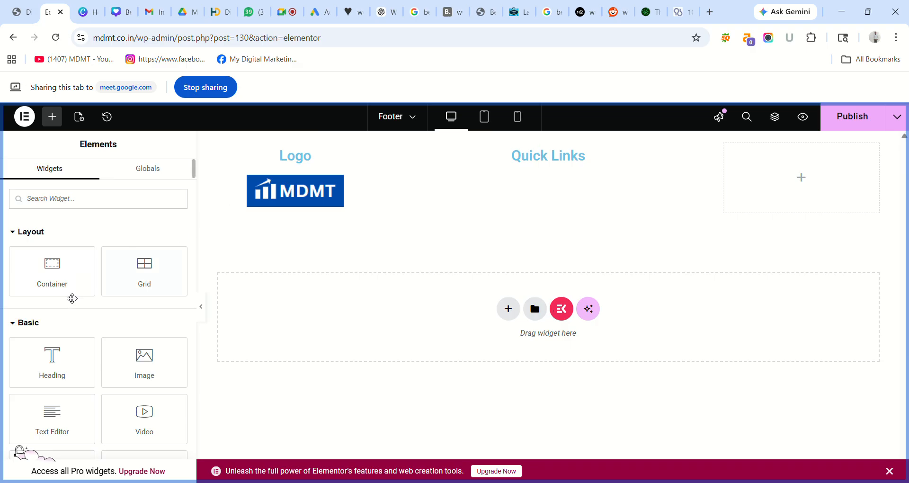
- Add a heading titled 'Home' below Quick Links
left_click_drag(59, 357, 532, 165)
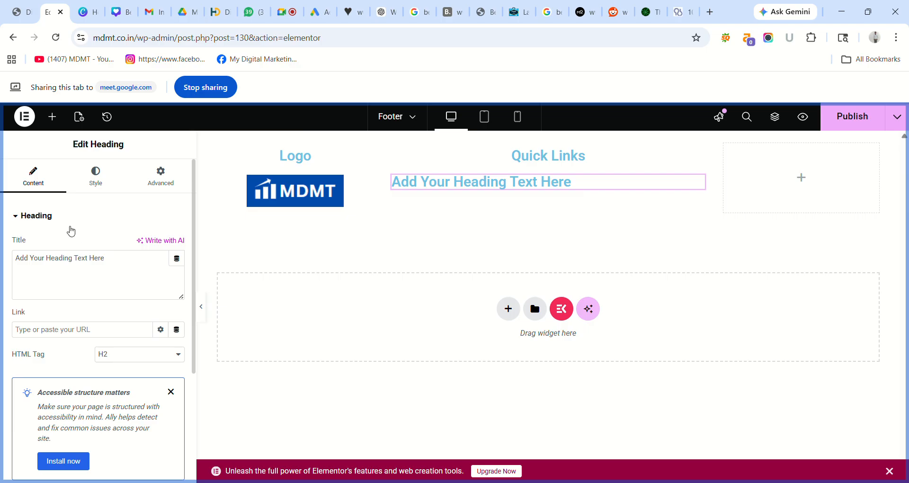
triple_click(76, 274)
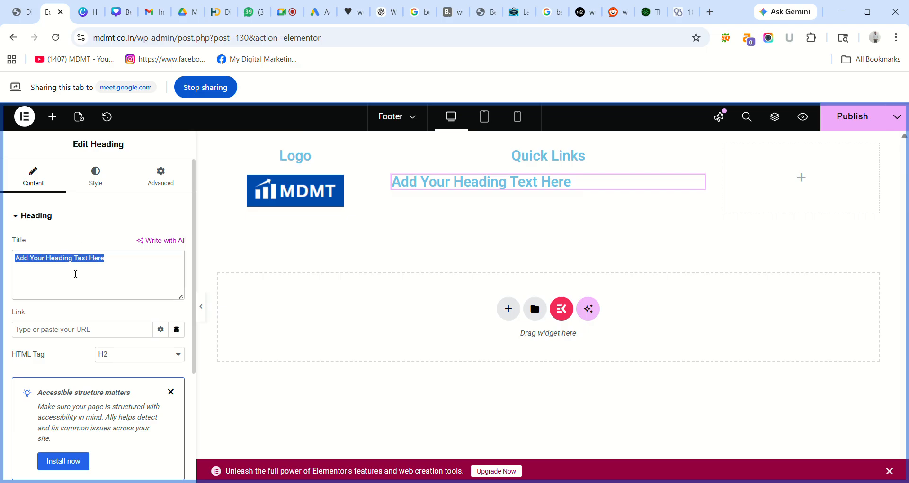
key("BackSpace")
type("Home")
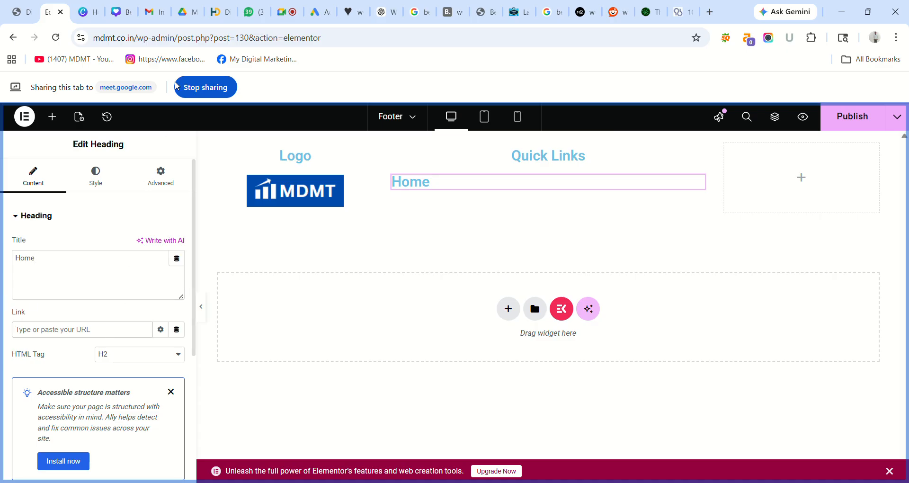
left_click(36, 17)
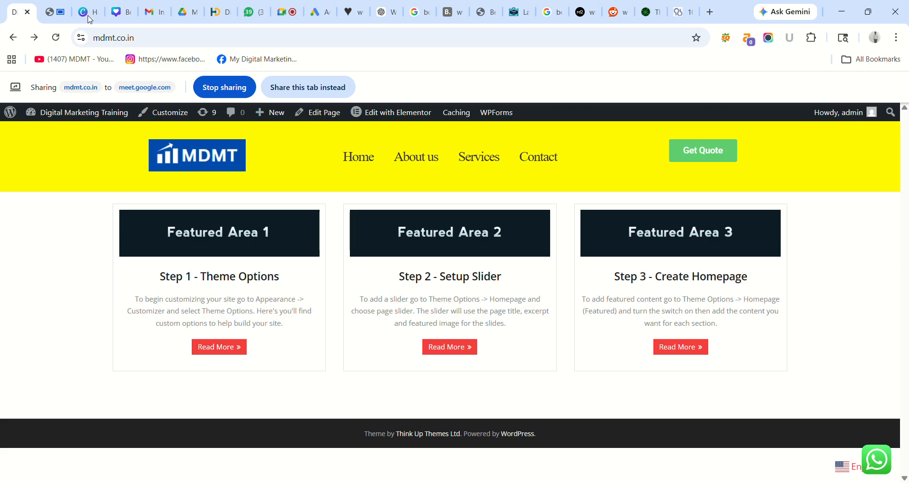
left_click(360, 158)
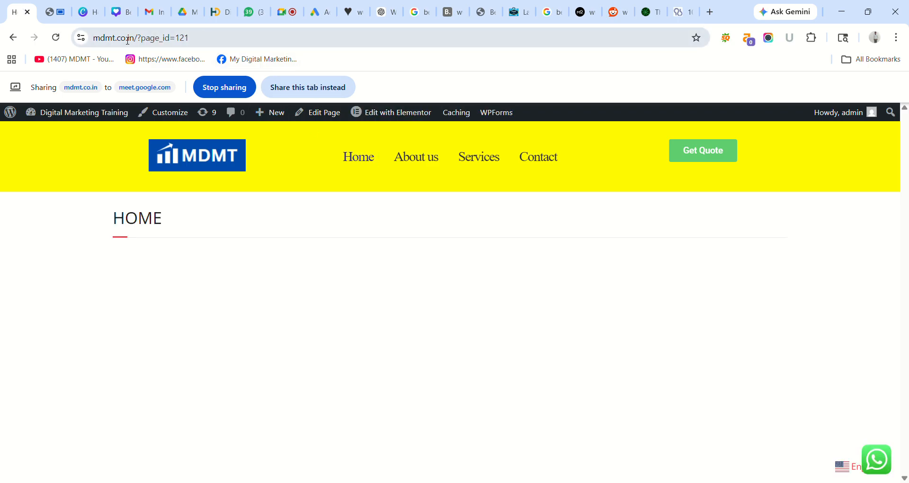
left_click(13, 38)
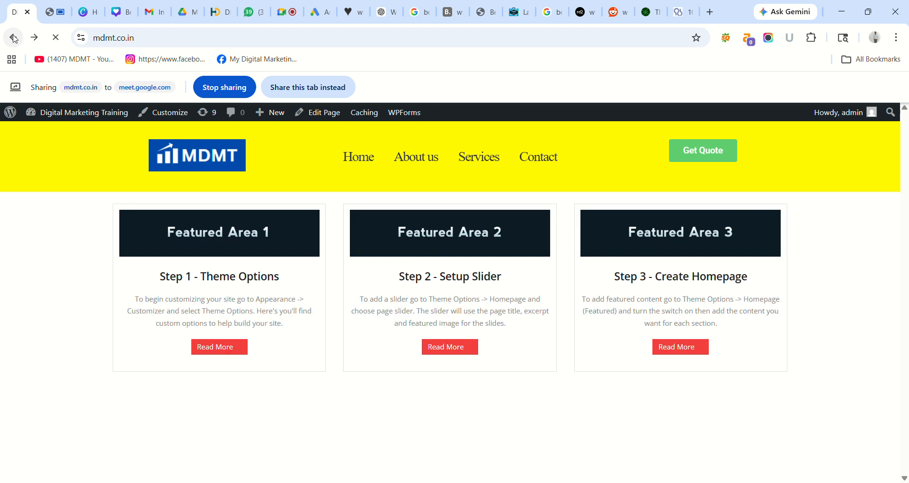
left_click(363, 158)
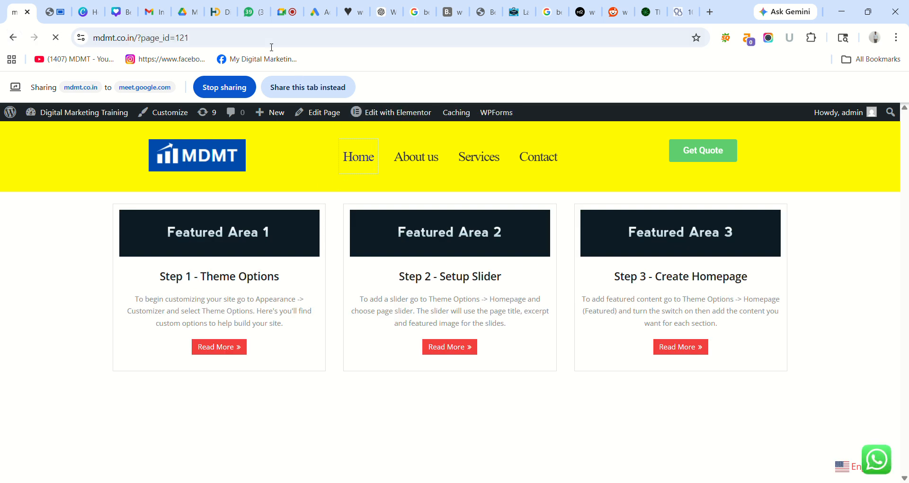
left_click(249, 41)
key("ctrl+c")
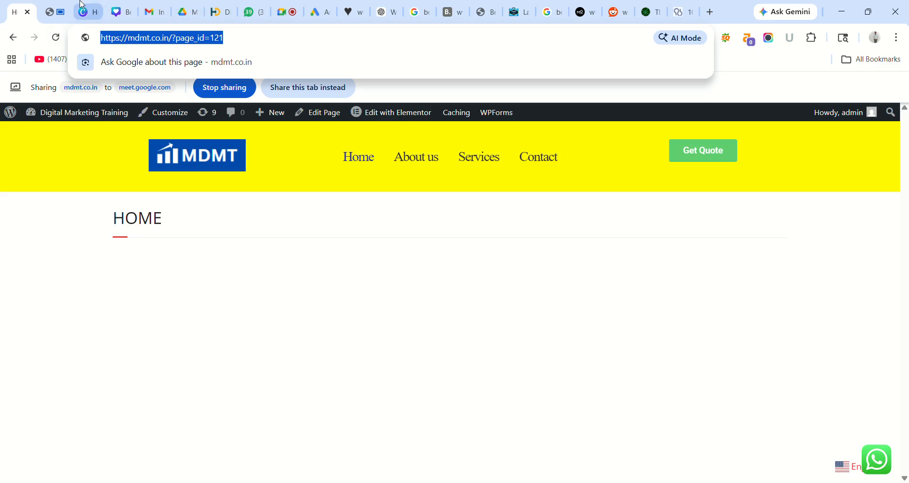
left_click(53, 12)
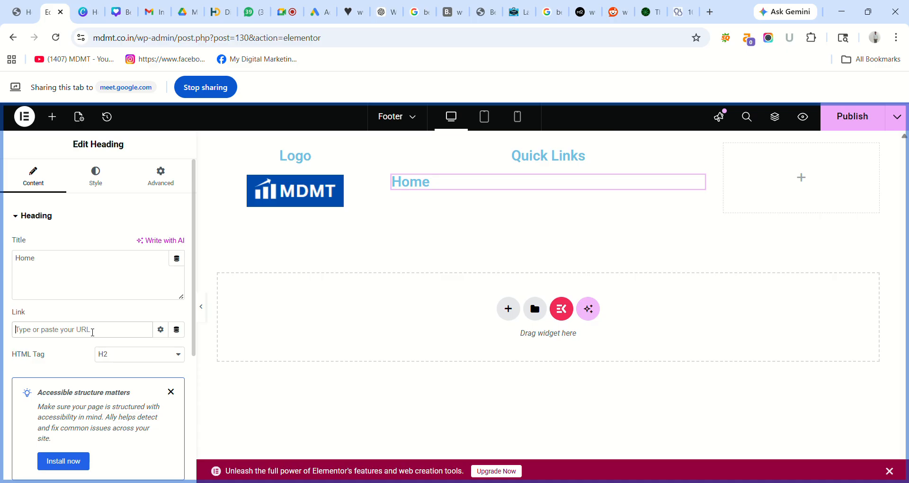
key("ctrl+v")
- Publish the footer and centre-align the Home heading
left_click(850, 124)
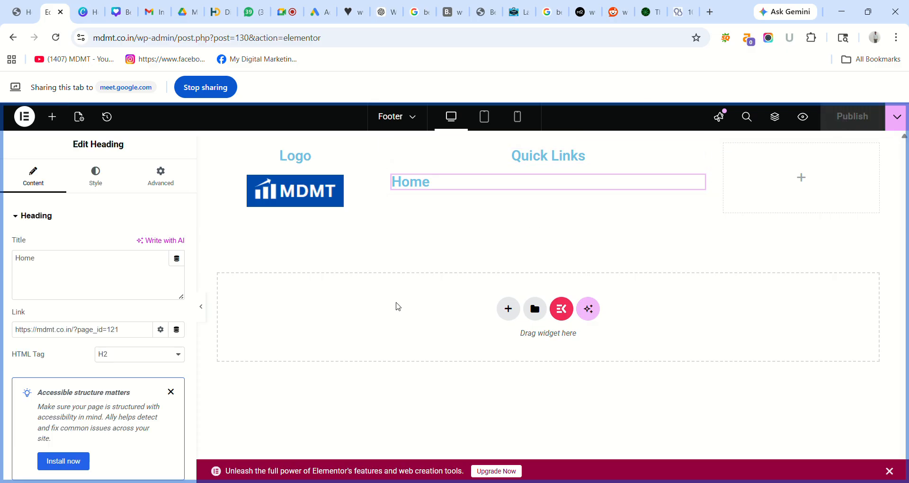
left_click(96, 177)
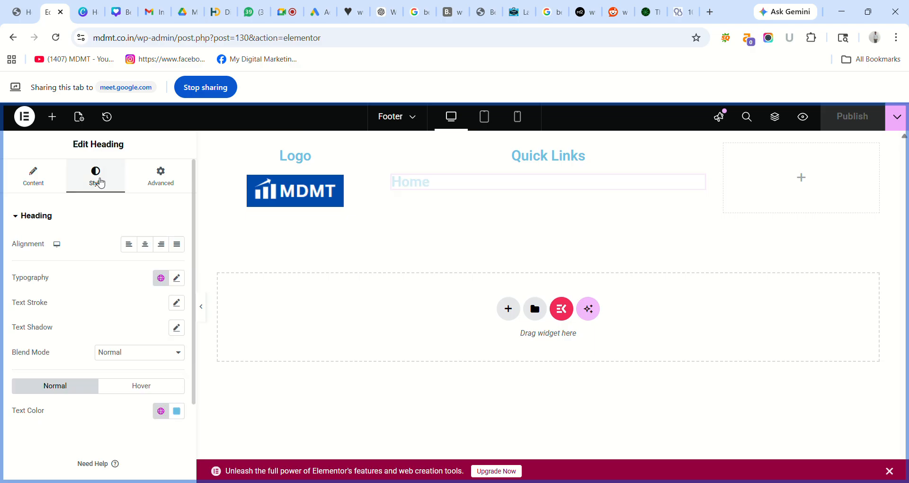
left_click(147, 245)
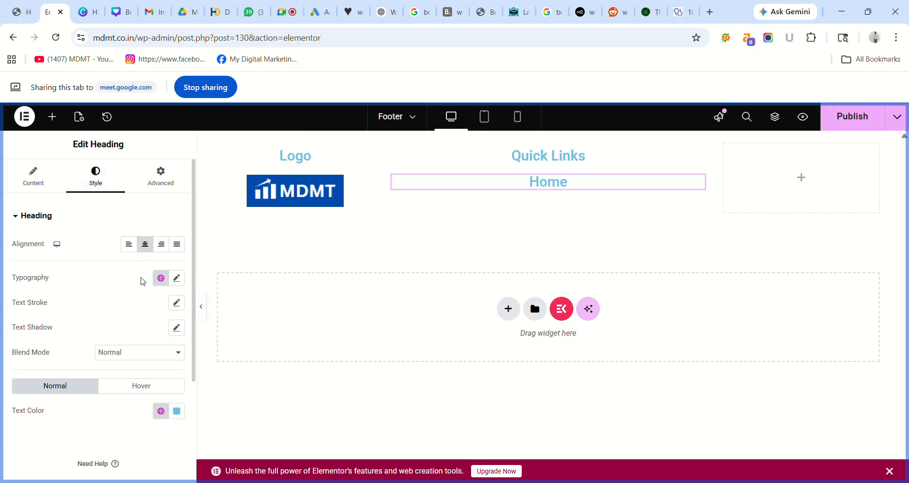
left_click(58, 190)
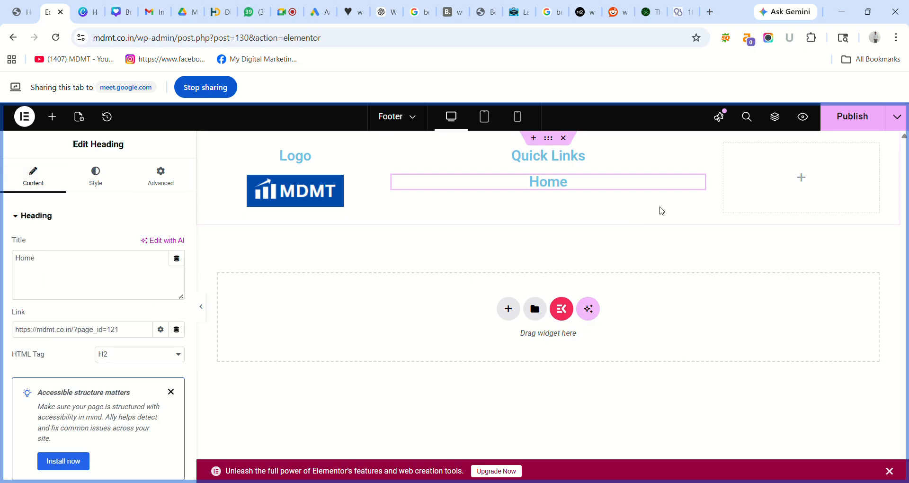
- Add another heading titled 'About' below Home
left_click(807, 181)
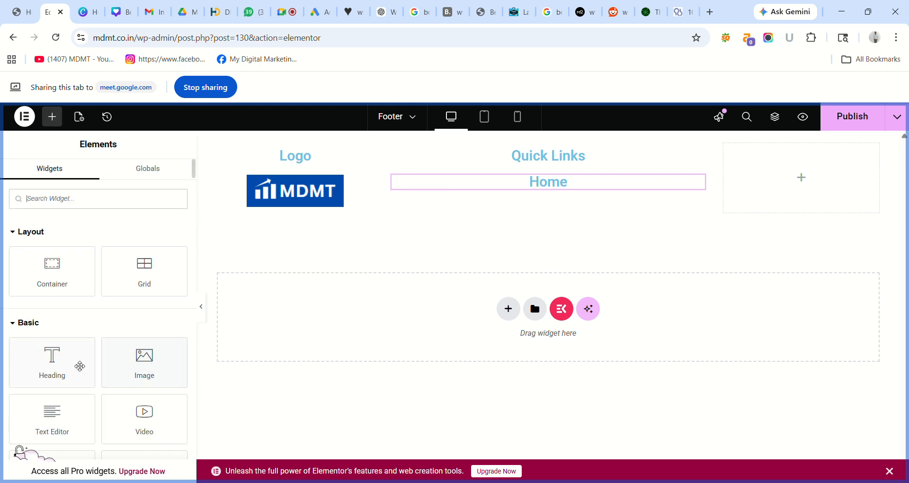
left_click_drag(64, 366, 527, 196)
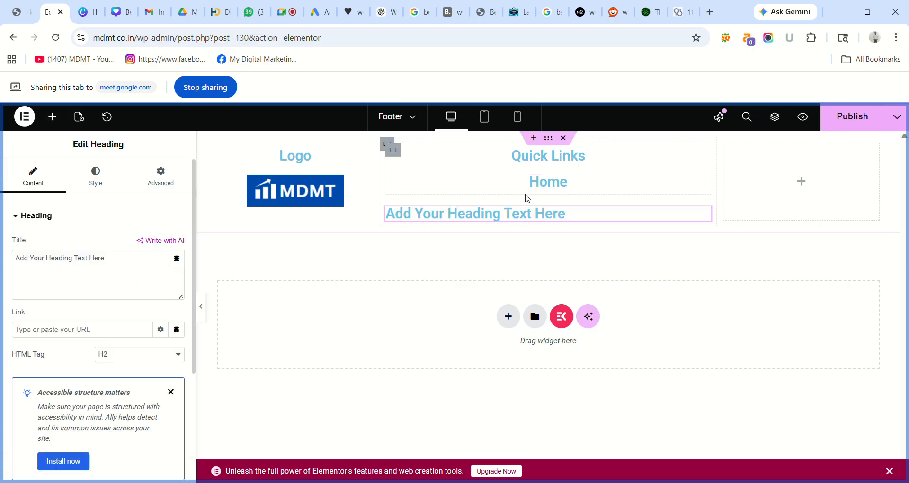
left_click(112, 263)
key("ctrl+a")
key("BackSpace")
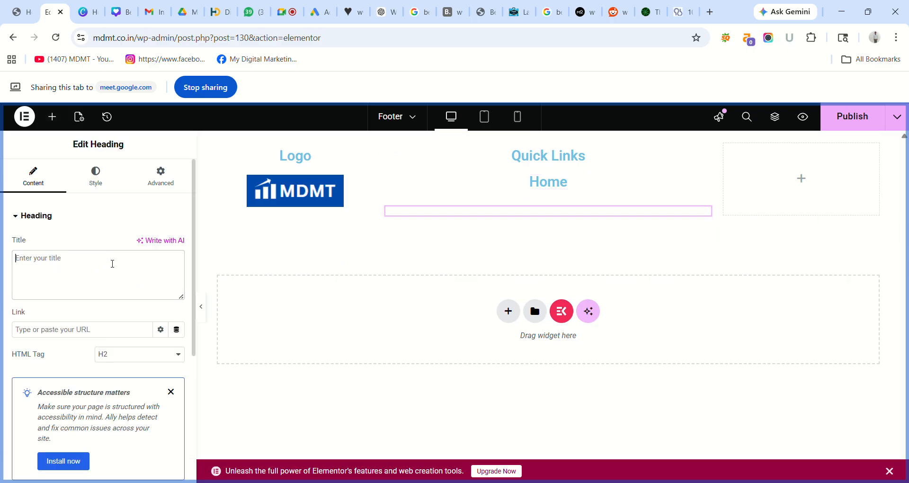
type("About")
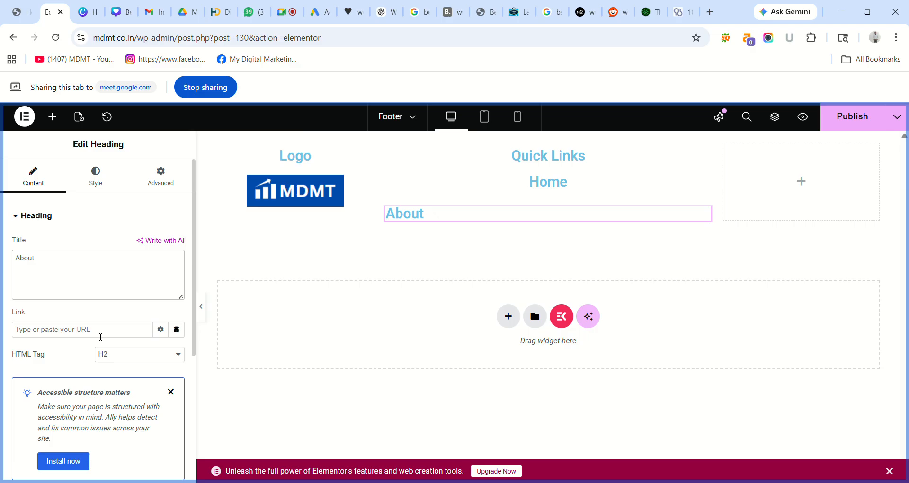
left_click(24, 14)
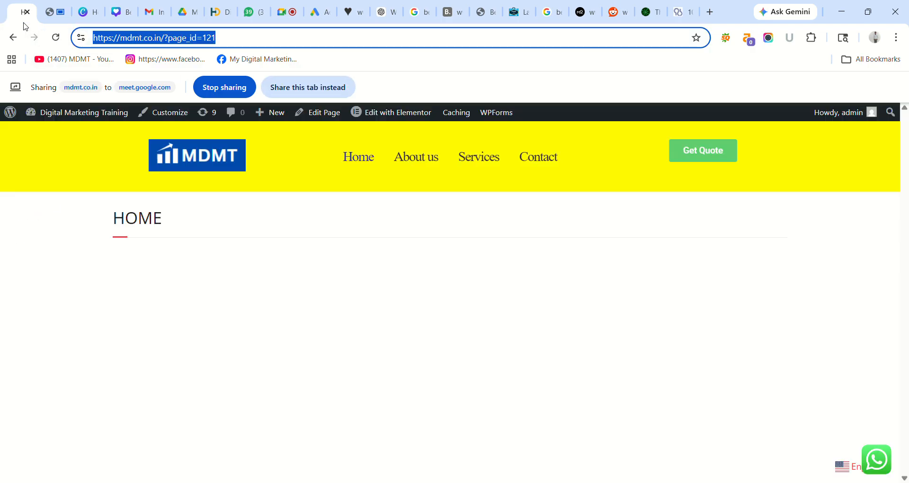
left_click(429, 156)
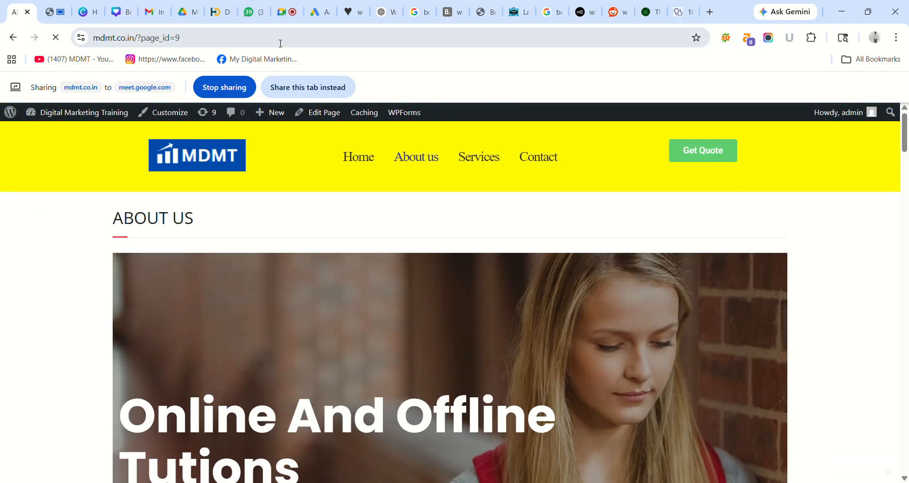
left_click(281, 42)
key("ctrl+c")
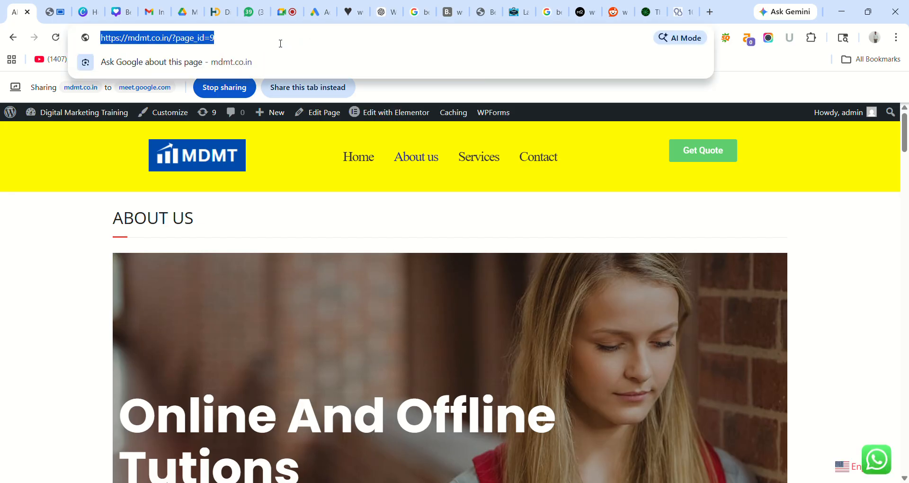
left_click(53, 12)
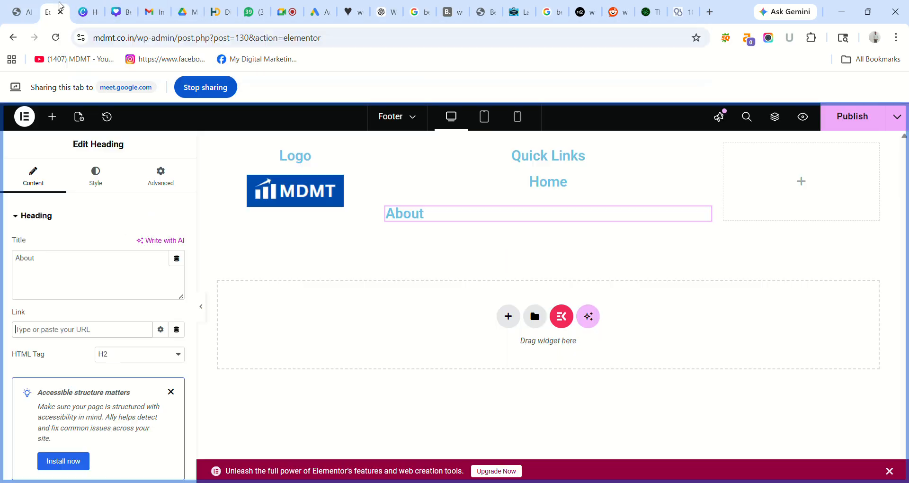
left_click(90, 336)
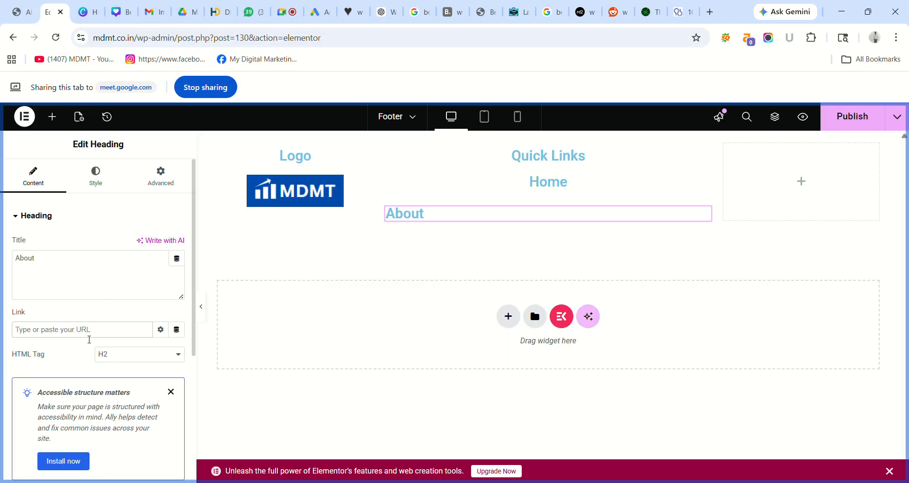
key("ctrl+v")
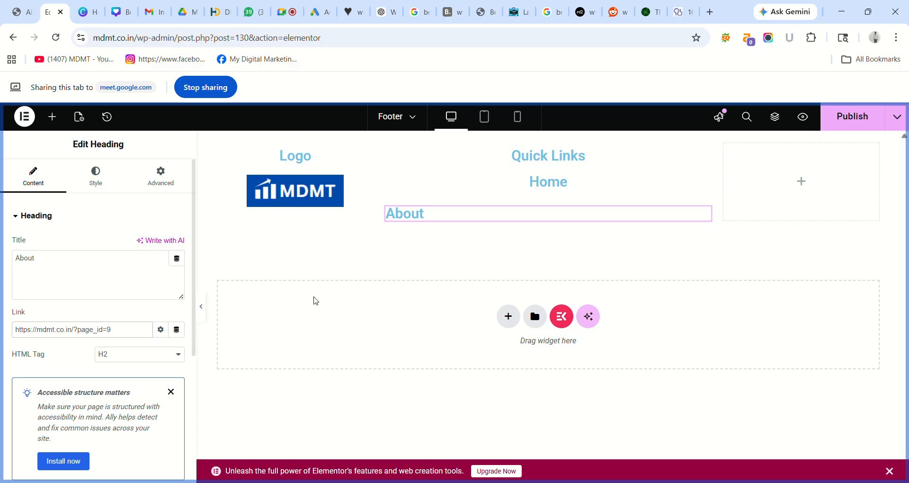
- Publish the footer and centre-align the About heading
left_click(859, 120)
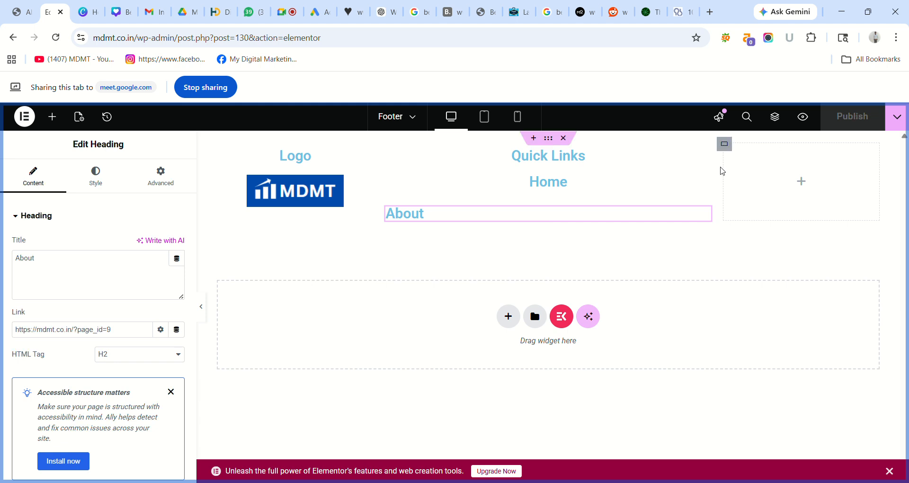
left_click(100, 176)
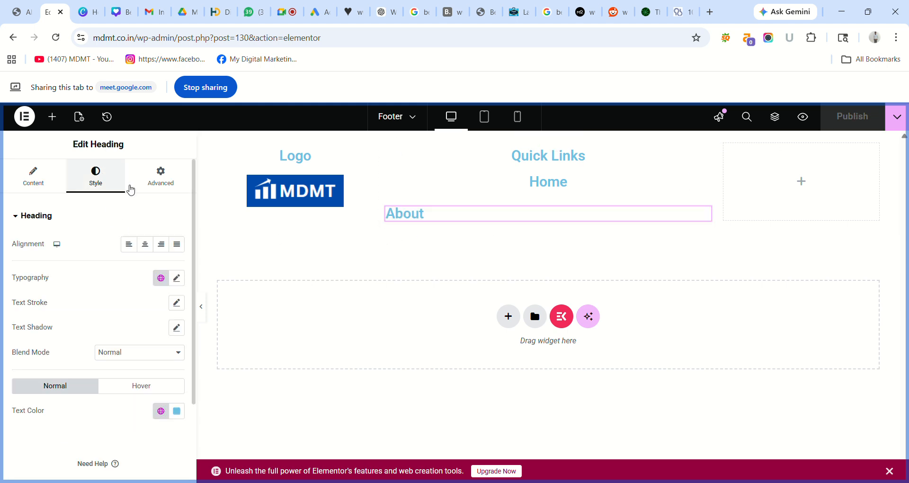
left_click(145, 244)
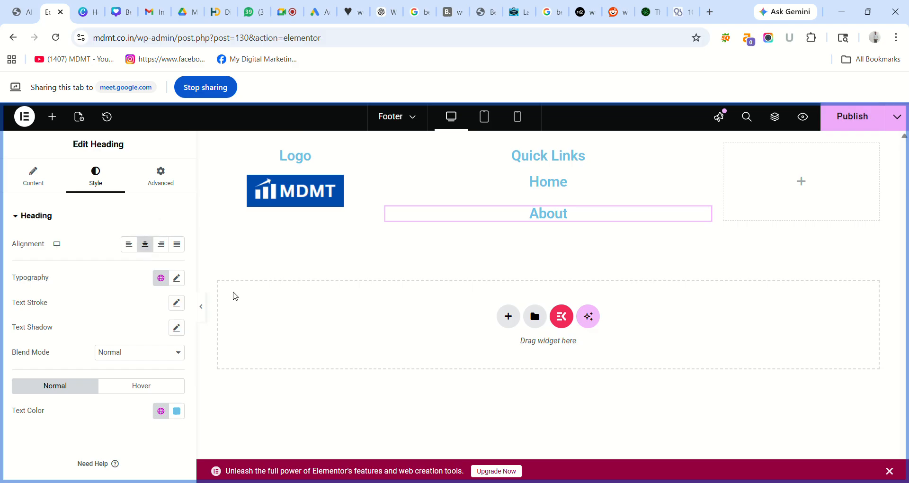
- Try left and right alignments on the About heading, settle on Center, and republish the footer
left_click(40, 187)
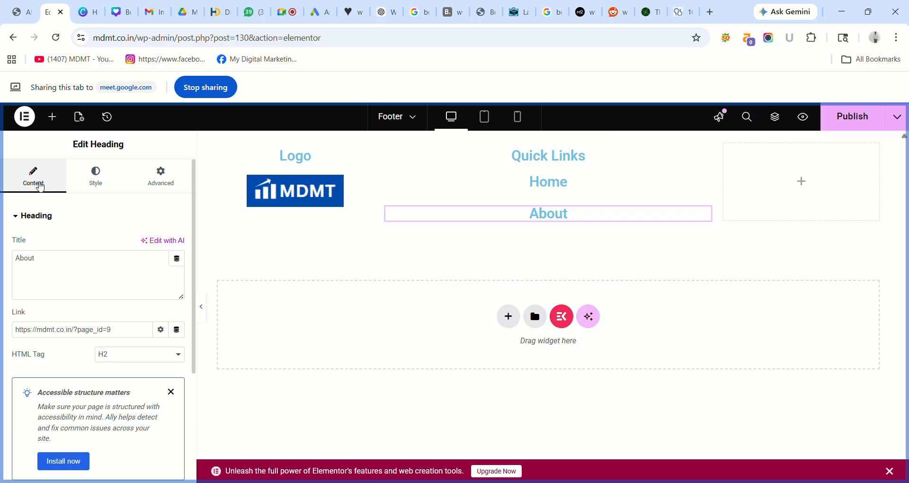
left_click(103, 189)
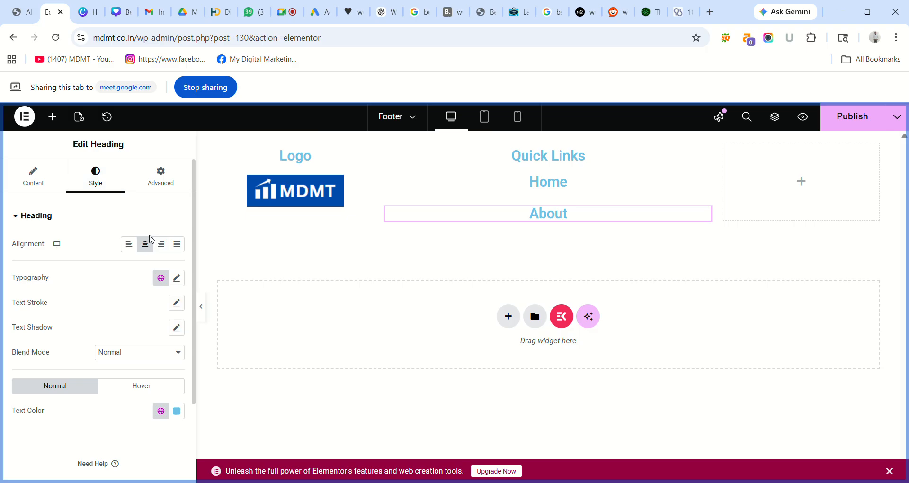
left_click(180, 246)
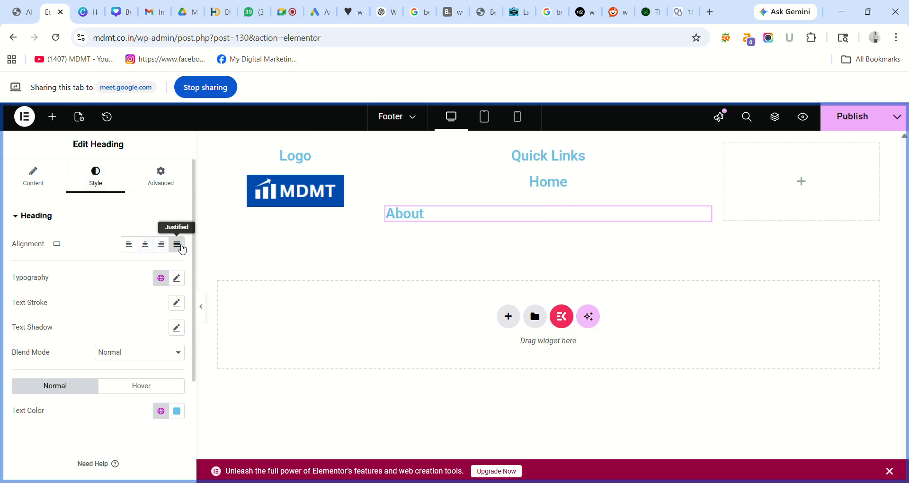
left_click(141, 247)
left_click(129, 246)
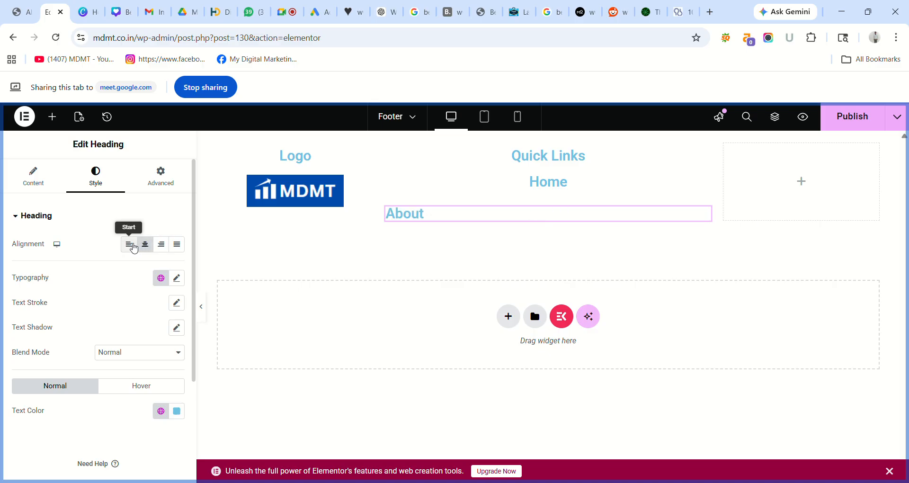
left_click(162, 245)
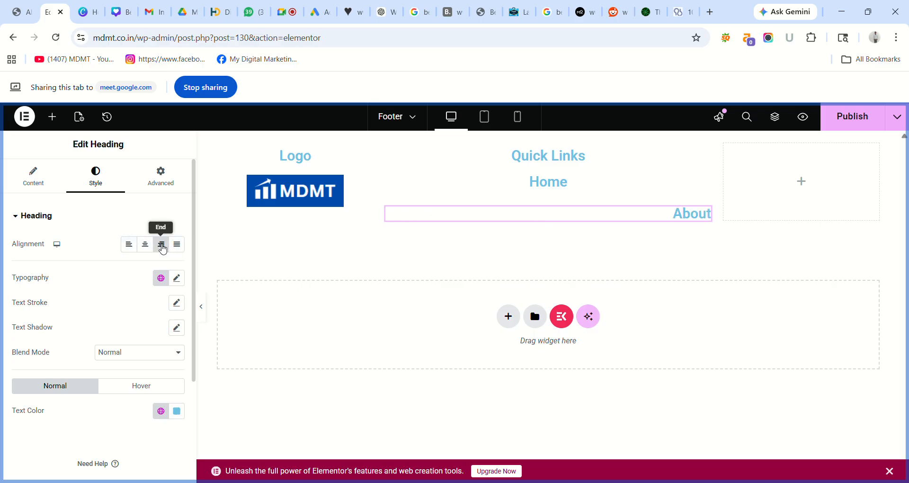
left_click(145, 245)
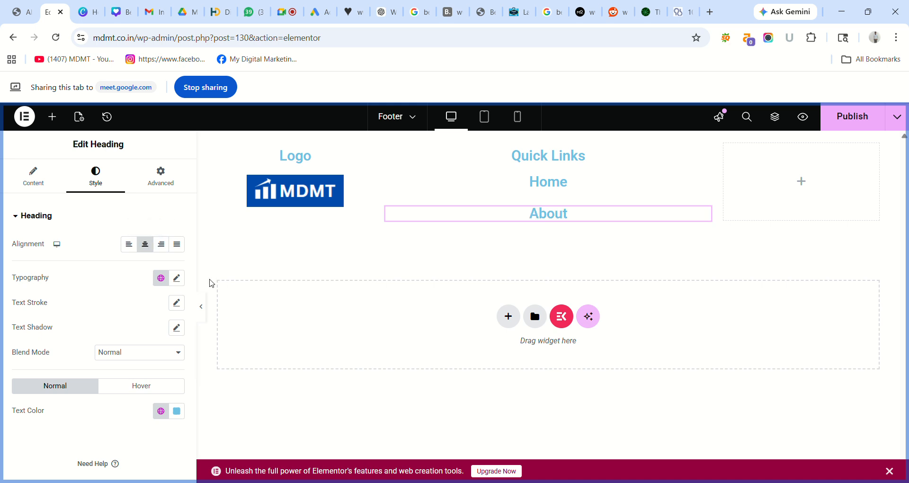
left_click(844, 122)
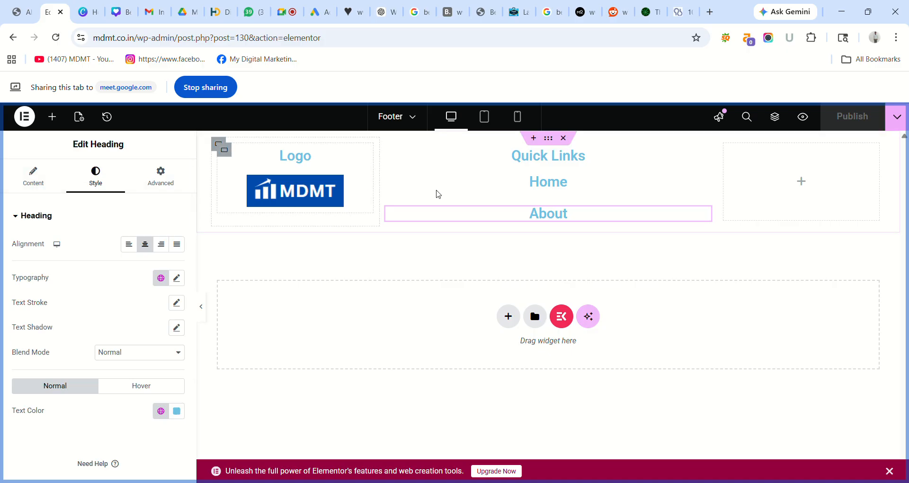
- Add a Heading widget below About in Quick Links, deleting the misplaced first one
left_click(802, 182)
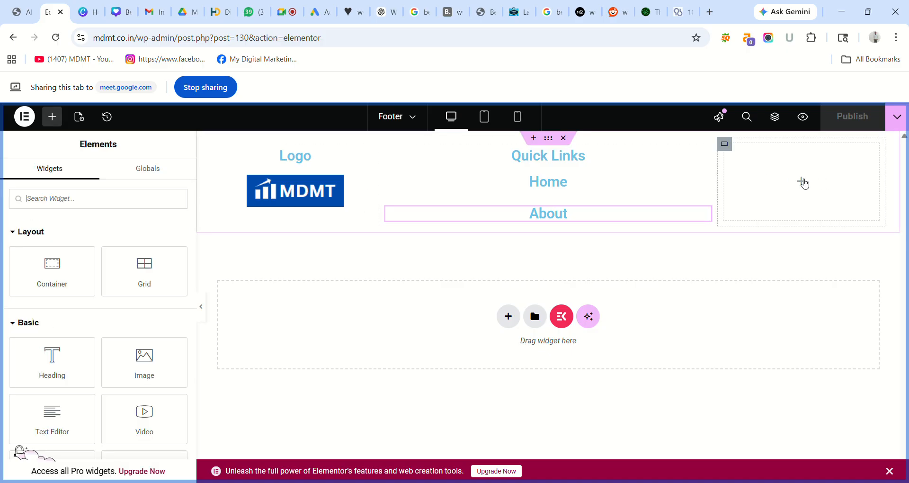
left_click_drag(55, 374, 584, 223)
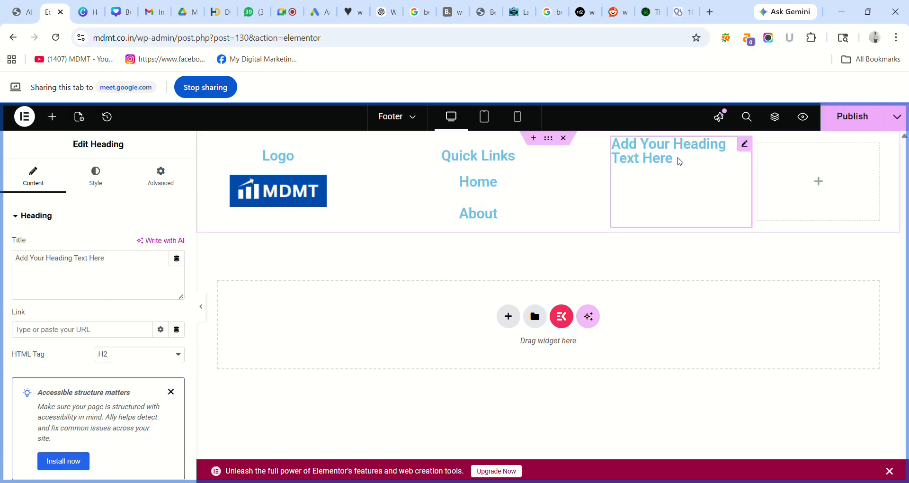
right_click(746, 147)
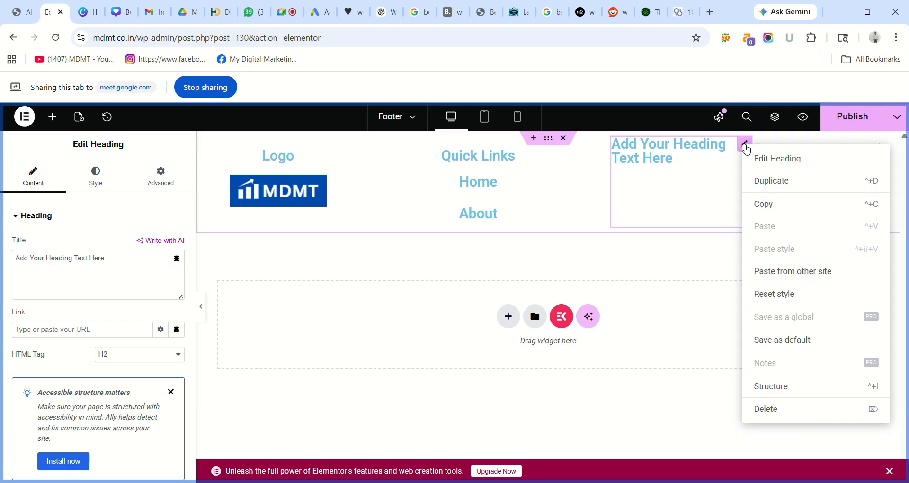
left_click(787, 414)
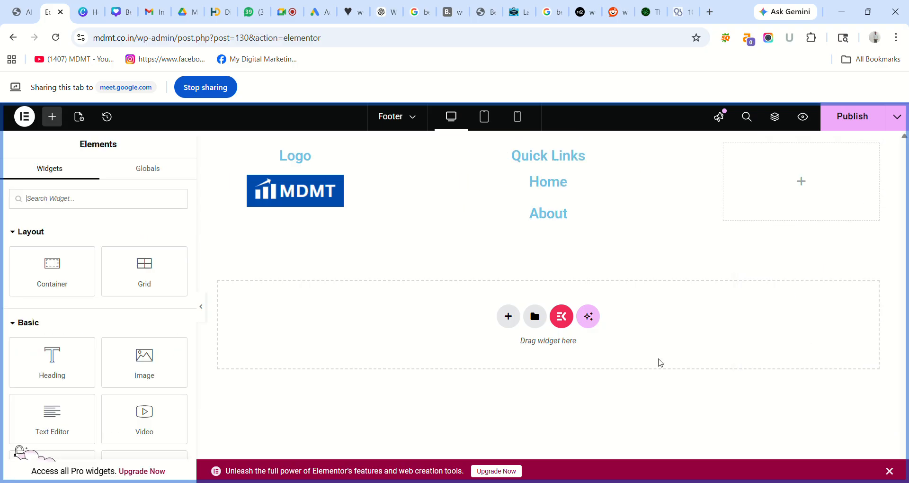
left_click_drag(55, 362, 543, 219)
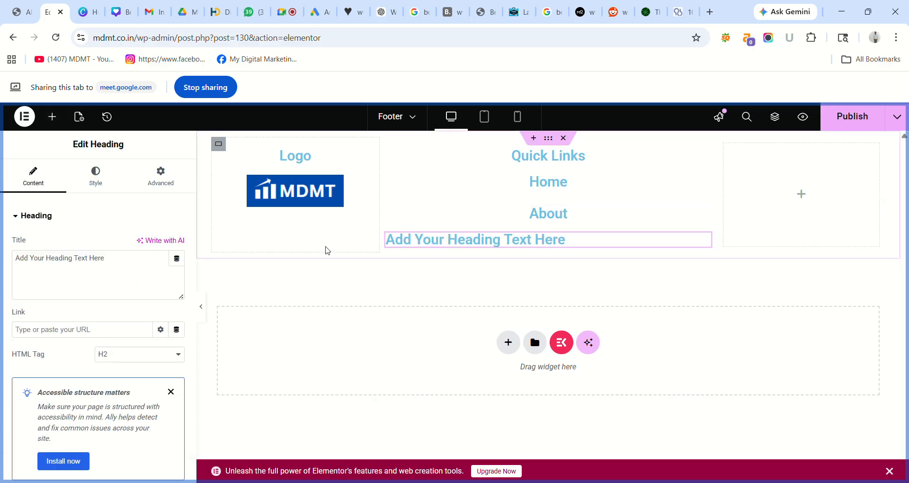
- Title the new heading 'Service', link it to the Services page URL, and publish
triple_click(125, 257)
key("BackSpace")
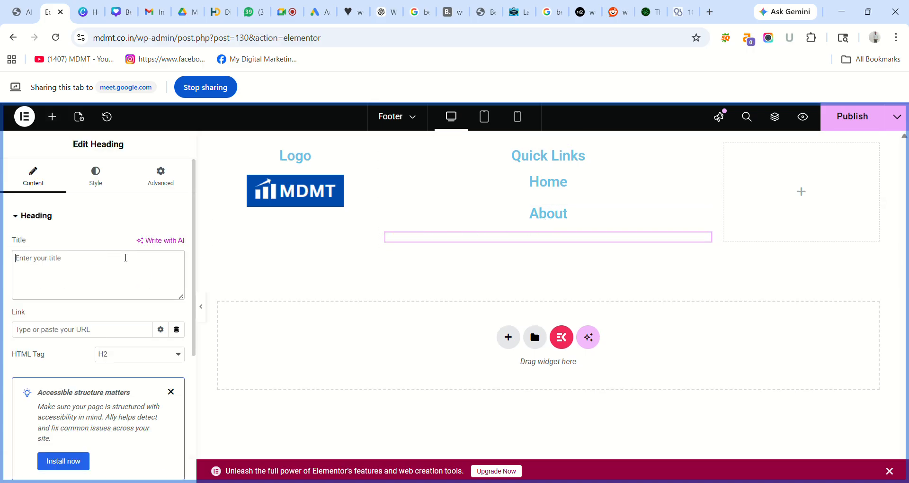
type("Serv")
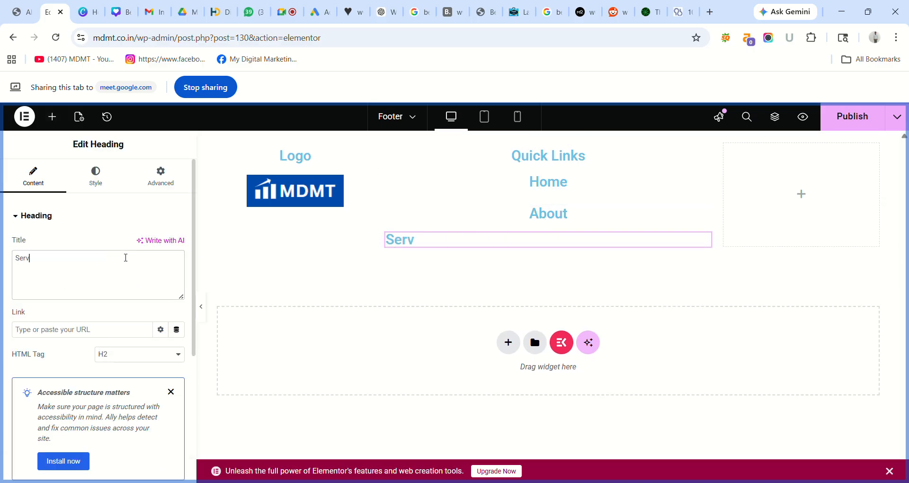
type("u")
type("ce")
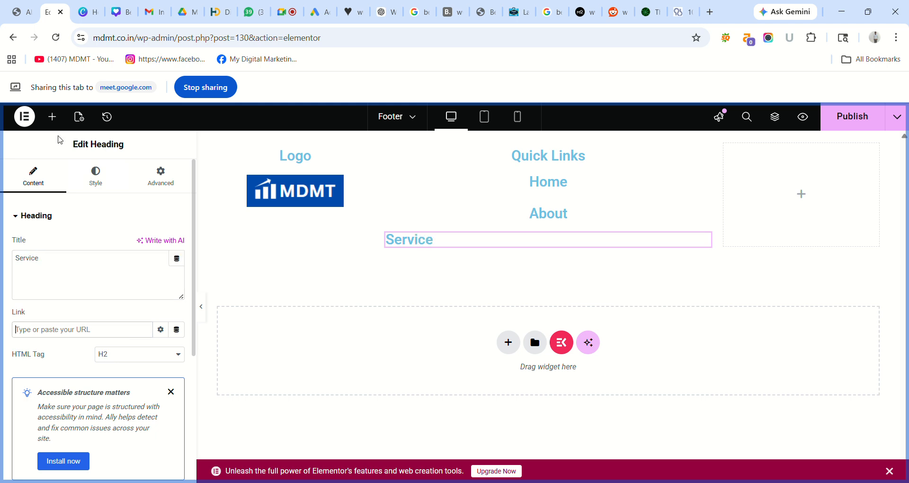
left_click(20, 11)
left_click(496, 165)
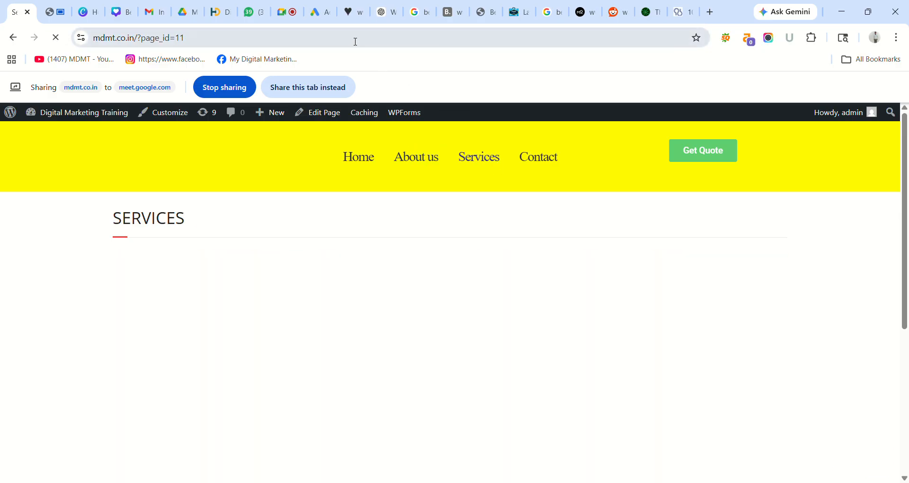
left_click(356, 41)
key("ctrl+c")
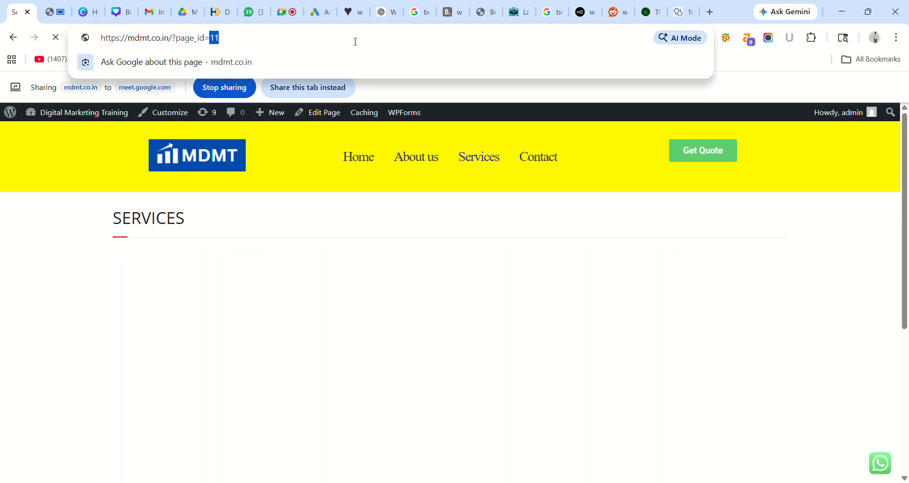
left_click(53, 12)
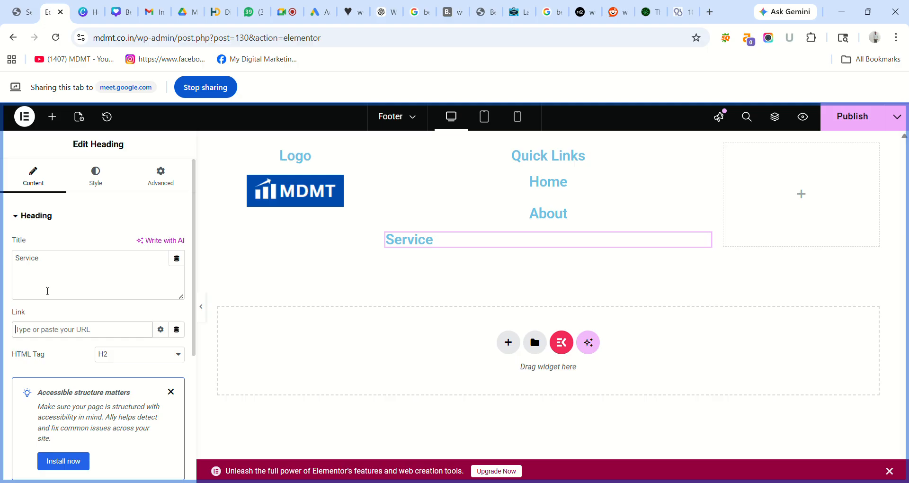
key("ctrl+v")
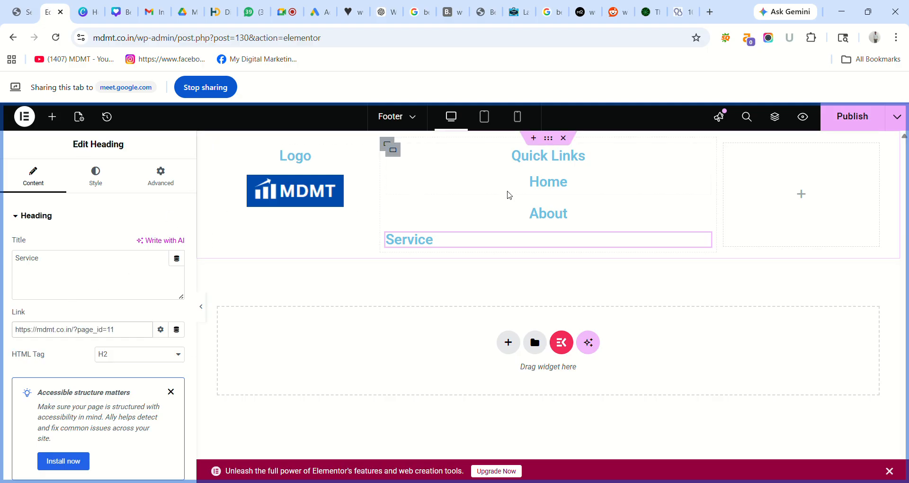
left_click(849, 115)
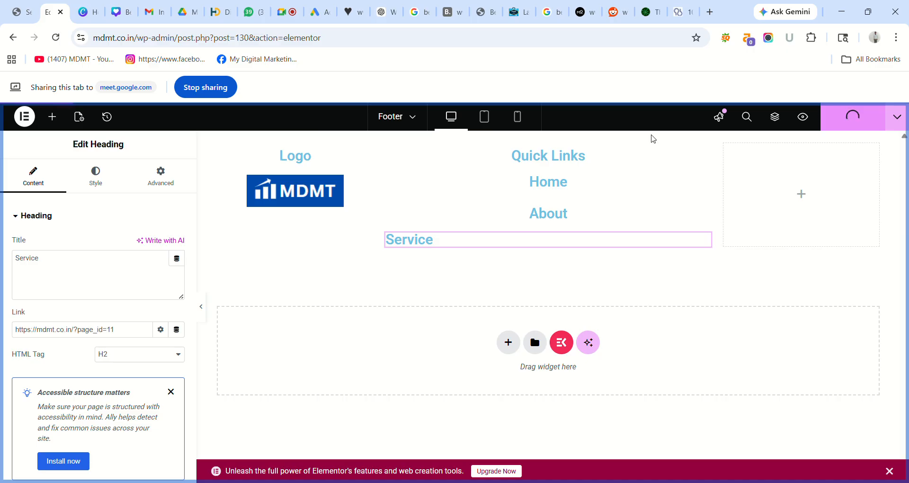
- Centre the Service heading, publish again, and recheck its title and link settings
left_click(105, 181)
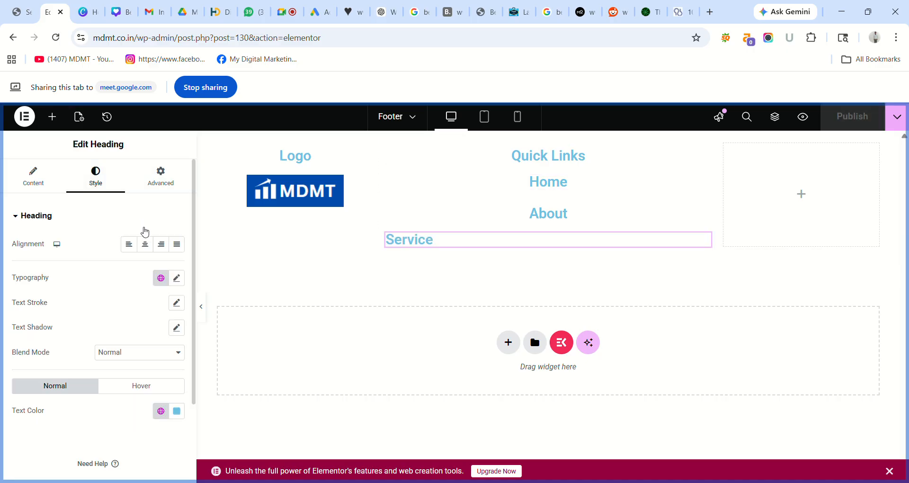
left_click(150, 249)
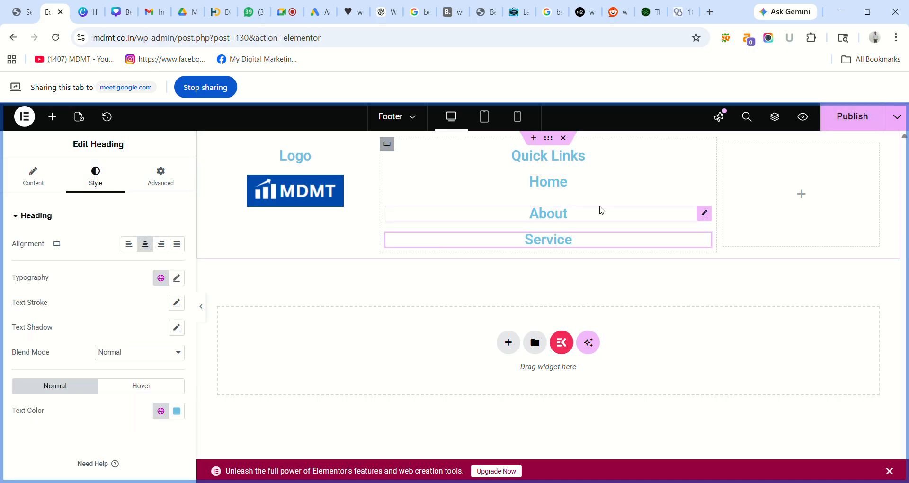
left_click(853, 122)
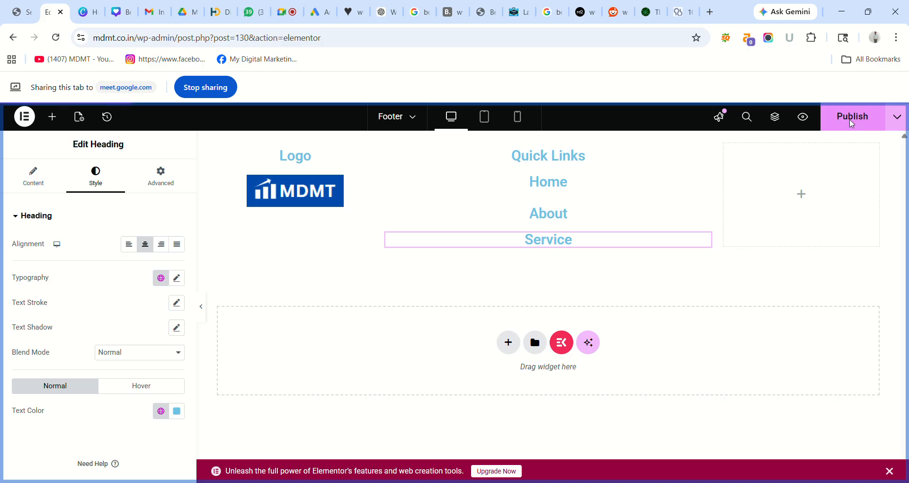
left_click(30, 189)
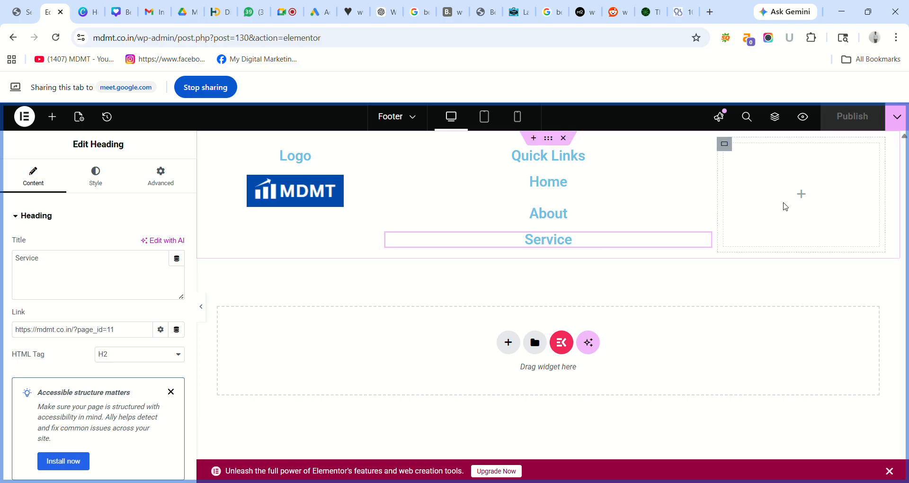
left_click(802, 195)
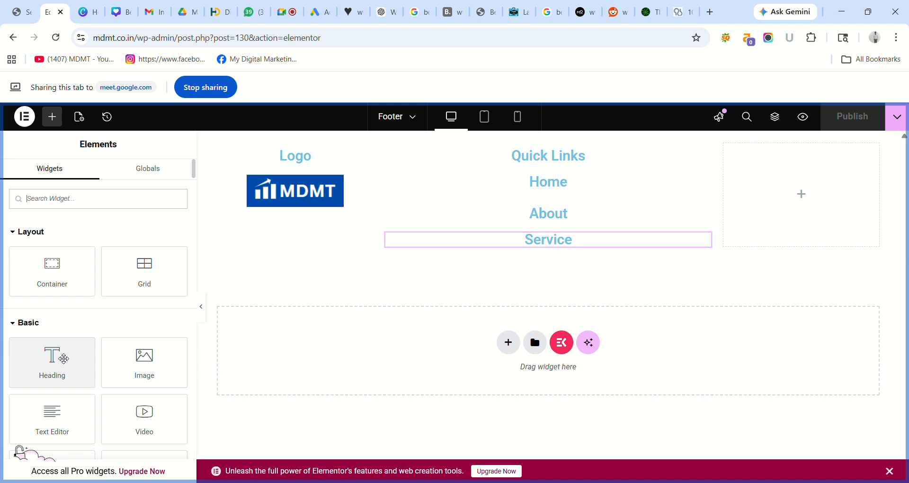
- Add another heading below Service and retitle it 'Contact'
left_click_drag(62, 359, 556, 250)
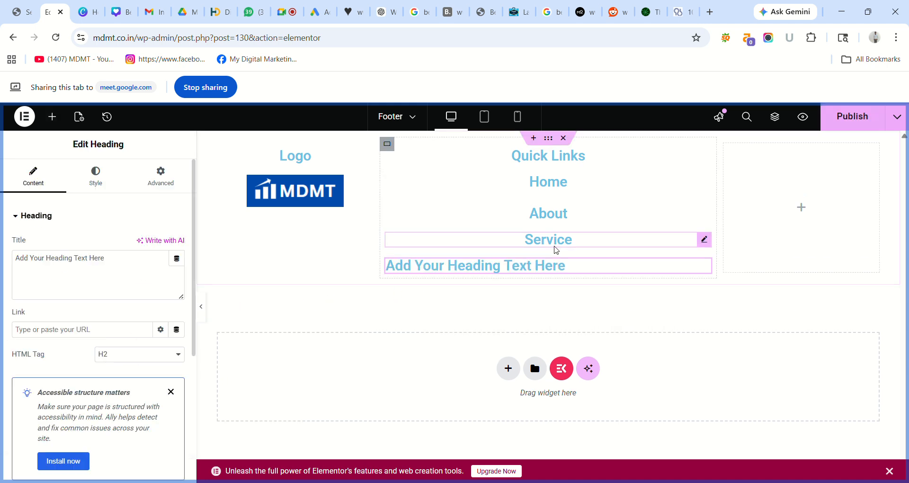
double_click(119, 248)
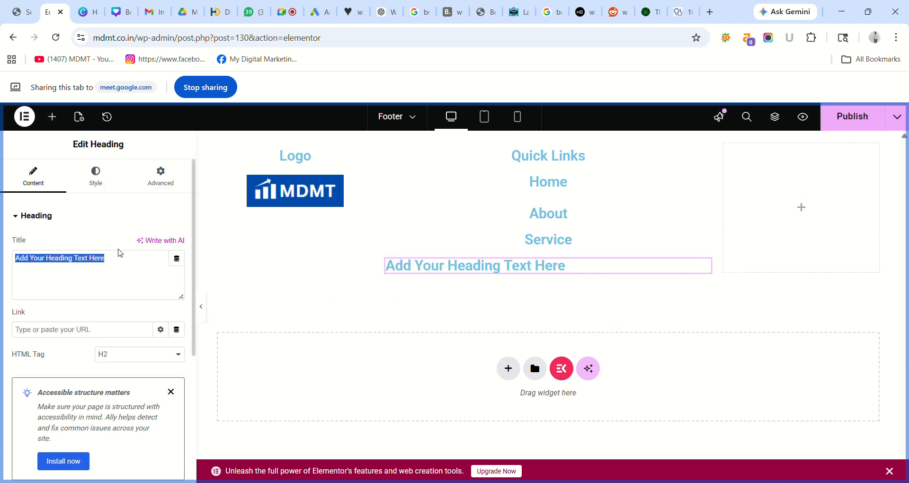
double_click(123, 265)
key("BackSpace")
key("BackSpace")
key("BackSpace")
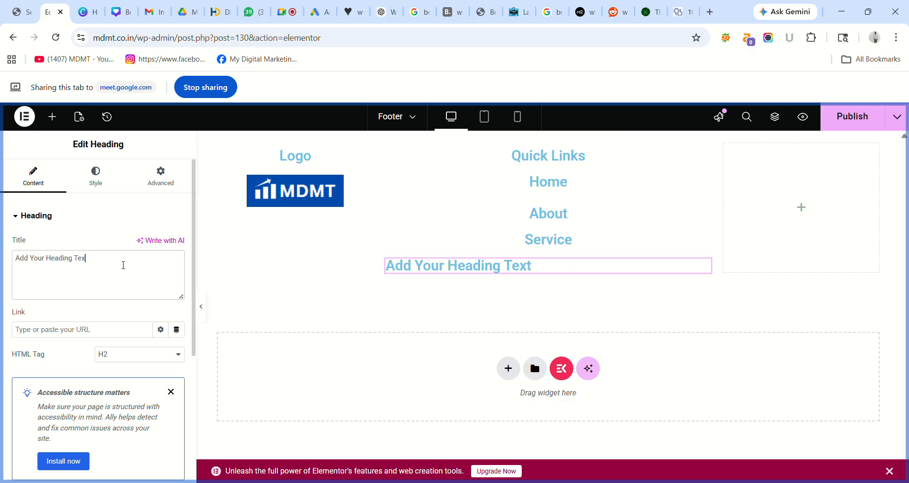
key("BackSpace")
key("BackSpace")
key("BackSpace")
key("BackSpace")
key("BackSpace")
key("BackSpace")
key("BackSpace")
key("BackSpace")
key("BackSpace")
key("BackSpace")
key("BackSpace")
key("BackSpace")
key("BackSpace")
key("BackSpace")
key("BackSpace")
key("BackSpace")
key("BackSpace")
key("BackSpace")
type("Contact")
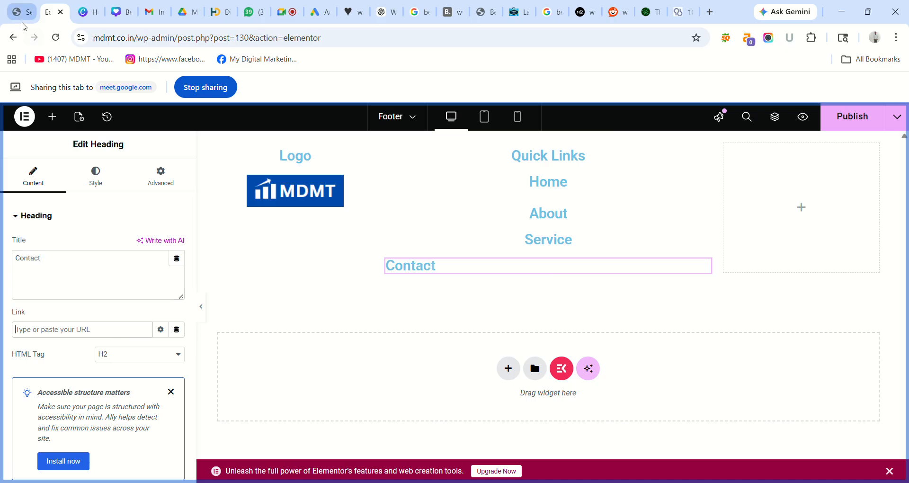
- Switch between the live site and the meeting, then share the editor tab again
left_click(22, 12)
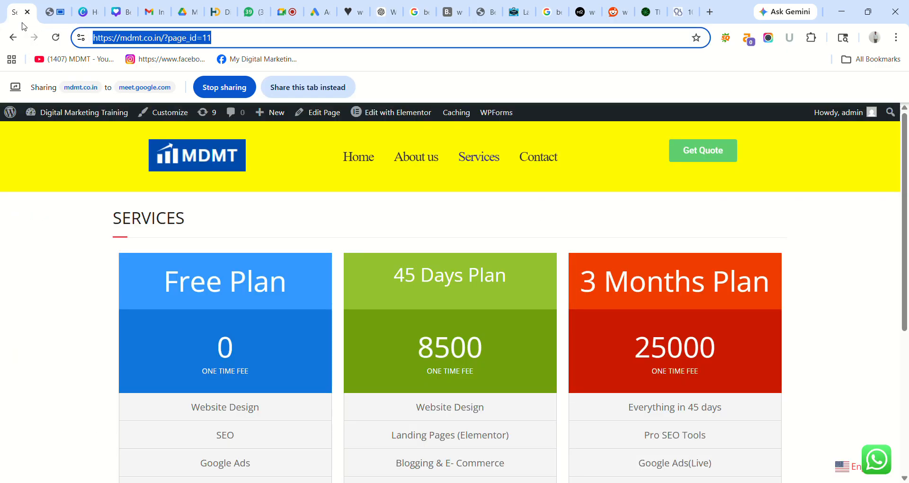
left_click(290, 87)
left_click(287, 12)
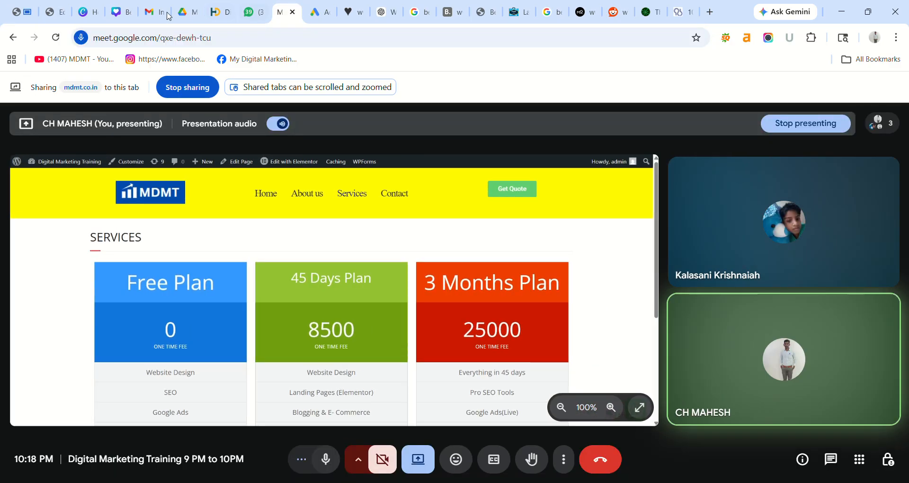
left_click(22, 11)
key("ctrl+c")
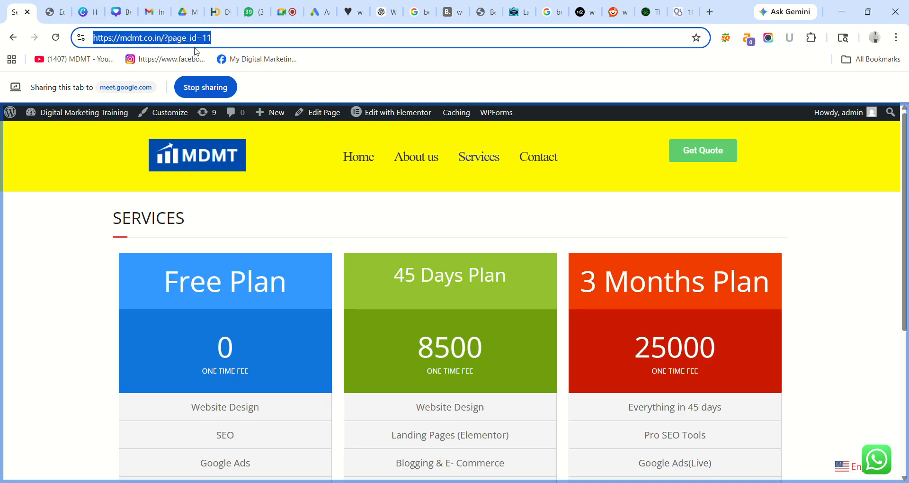
left_click(61, 4)
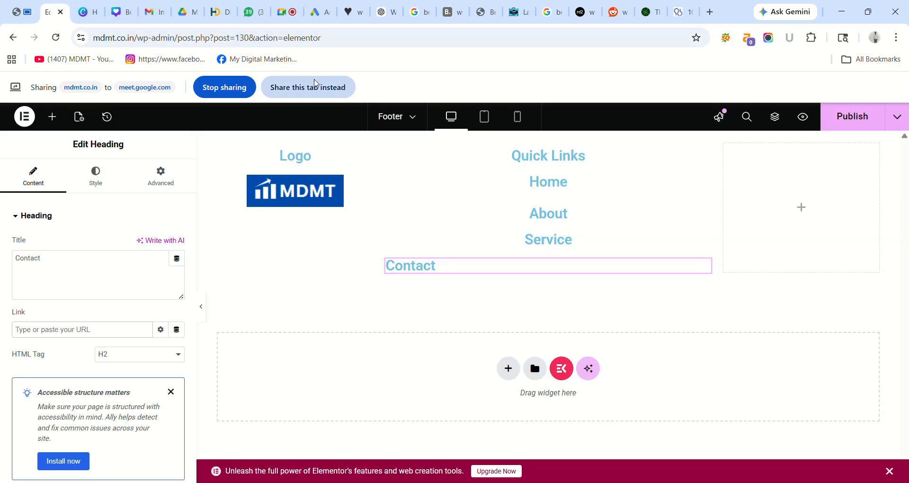
left_click(308, 87)
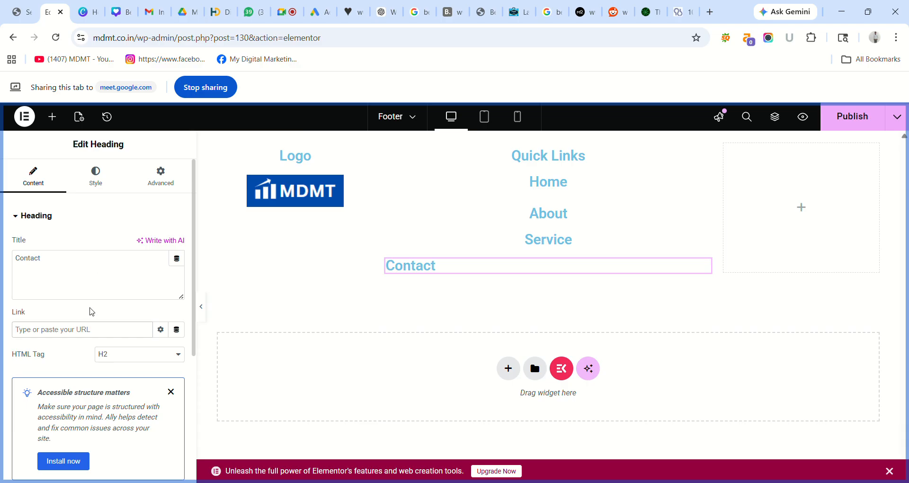
left_click(94, 330)
key("ctrl+v")
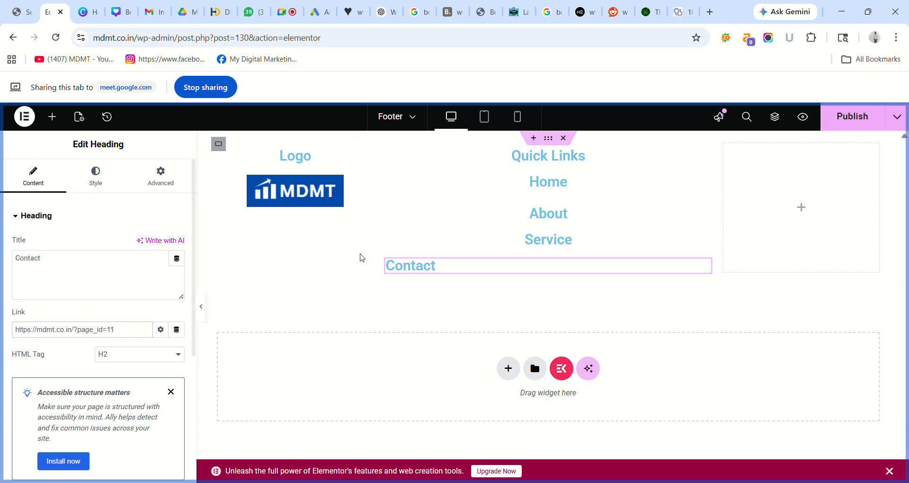
left_click(863, 124)
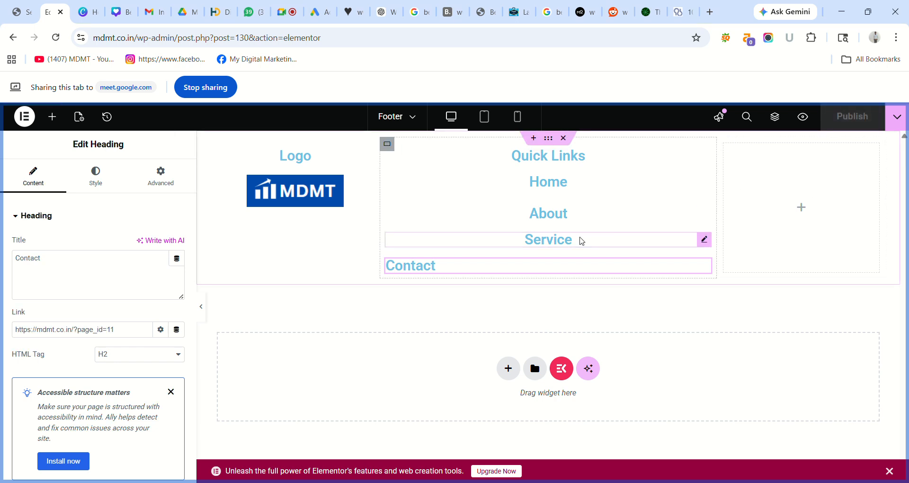
left_click(108, 187)
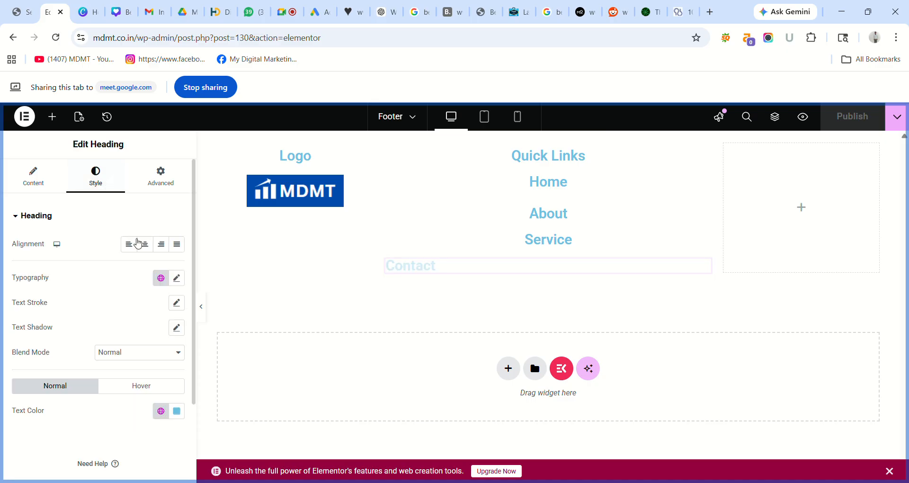
left_click(145, 245)
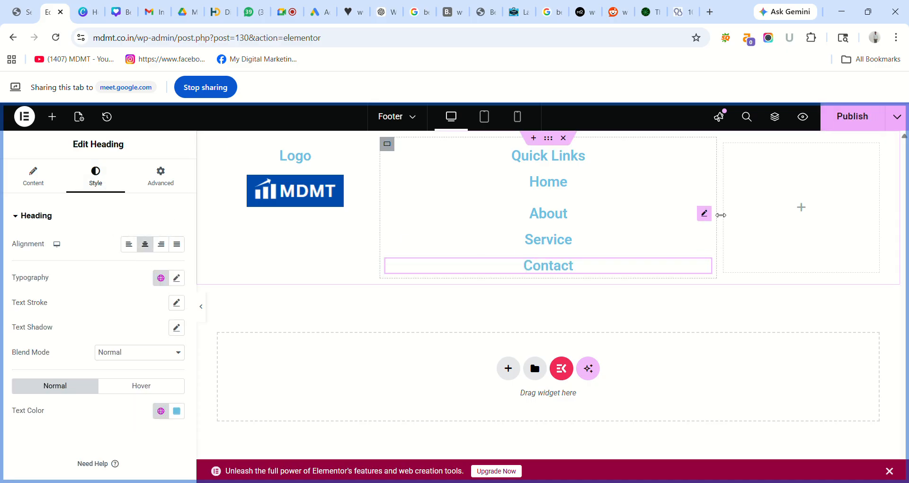
- Publish the footer and try Roboto Condensed as the Home heading's font
left_click(840, 120)
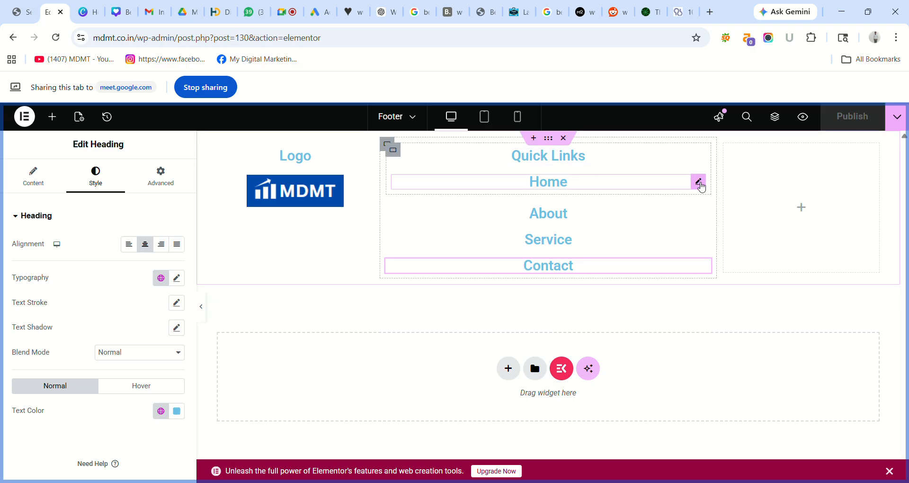
left_click(699, 183)
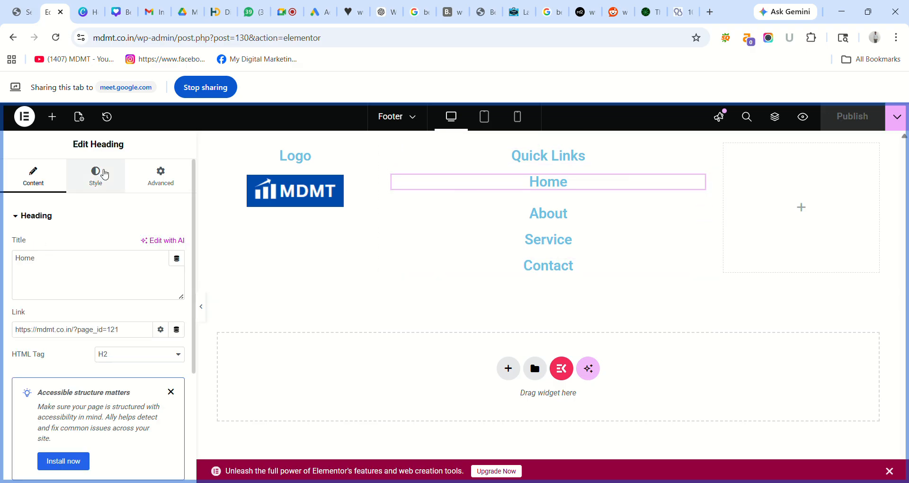
left_click(105, 176)
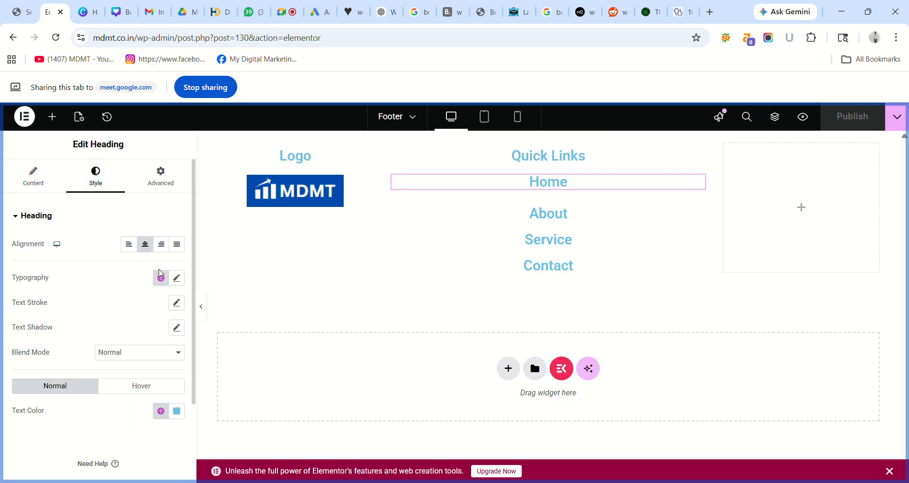
left_click(177, 278)
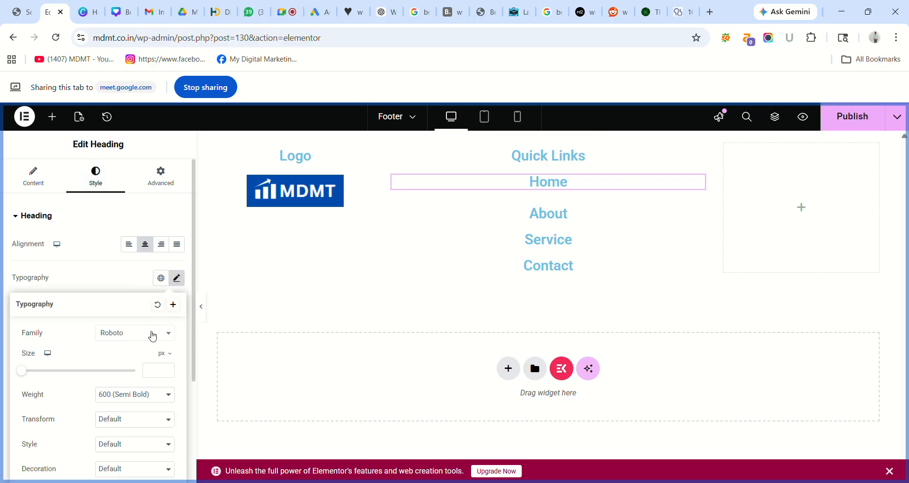
left_click(152, 335)
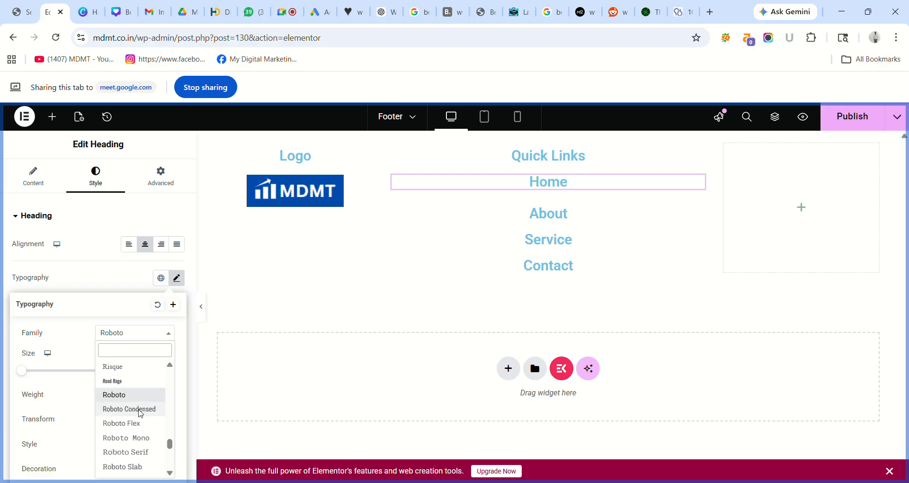
left_click(141, 410)
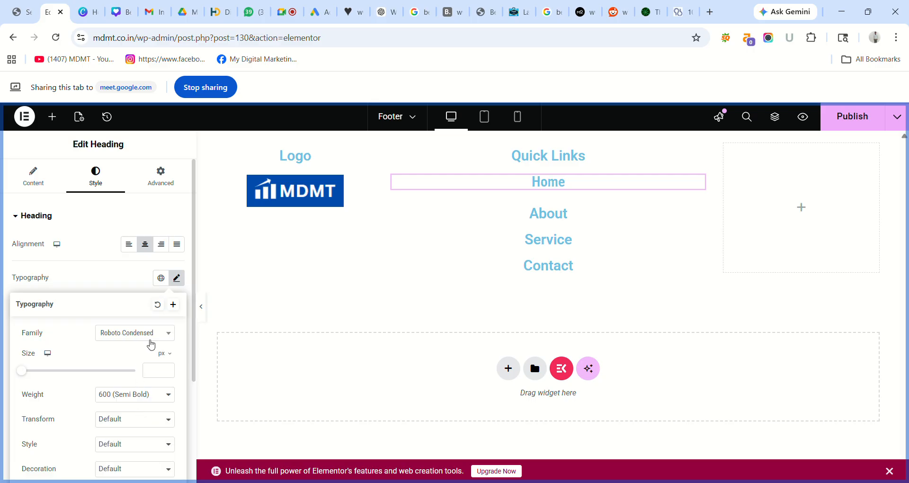
- Change the Home heading's font to Times New Roman at 15 px
left_click(152, 339)
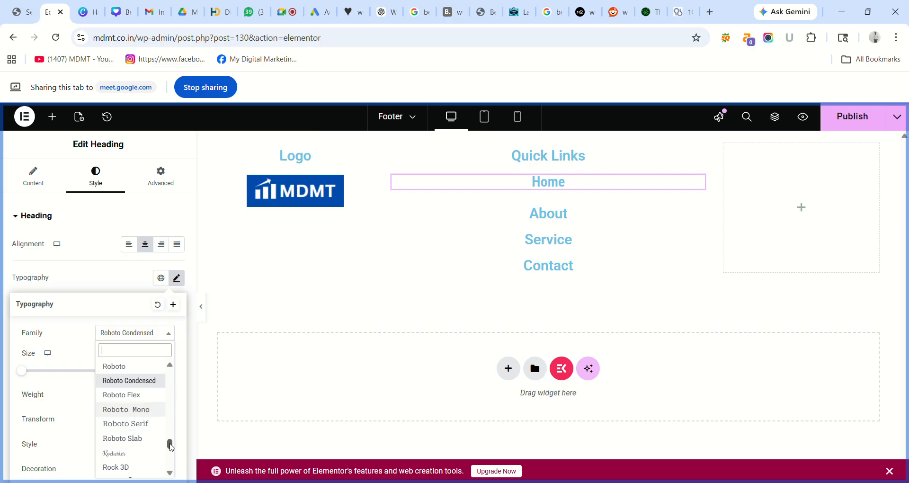
left_click_drag(171, 447, 175, 367)
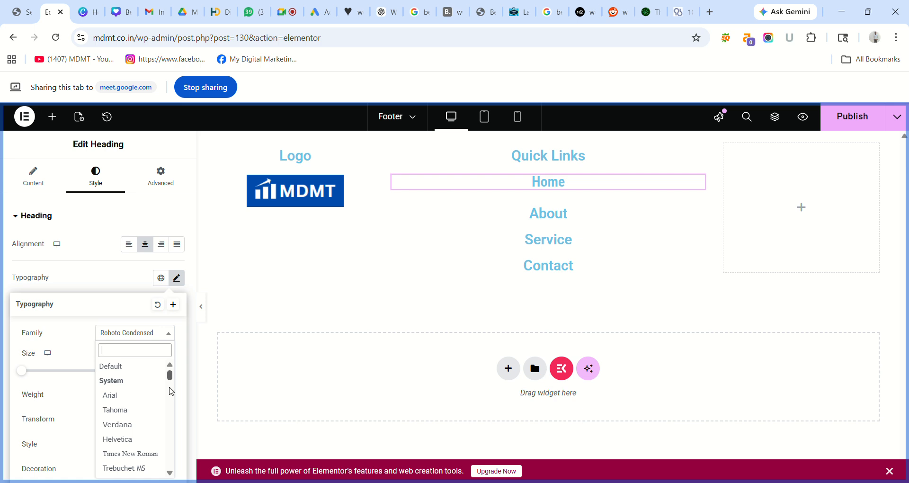
left_click(143, 454)
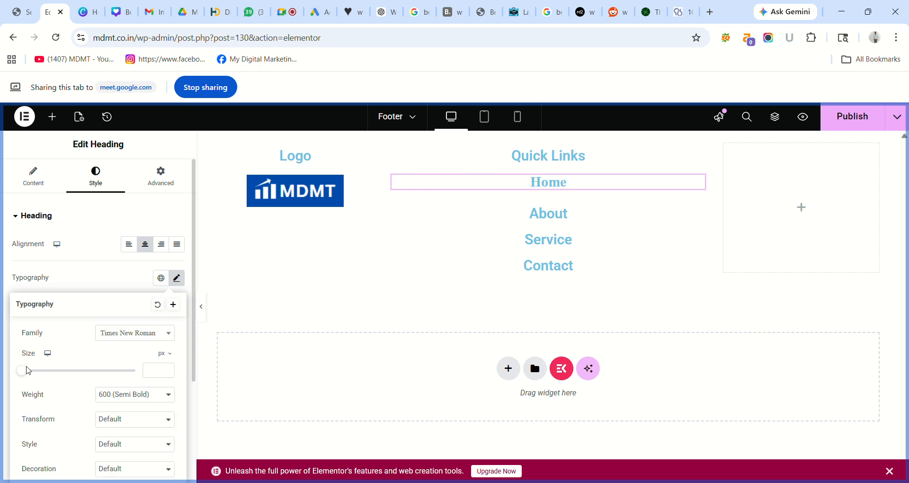
left_click_drag(25, 374, 36, 379)
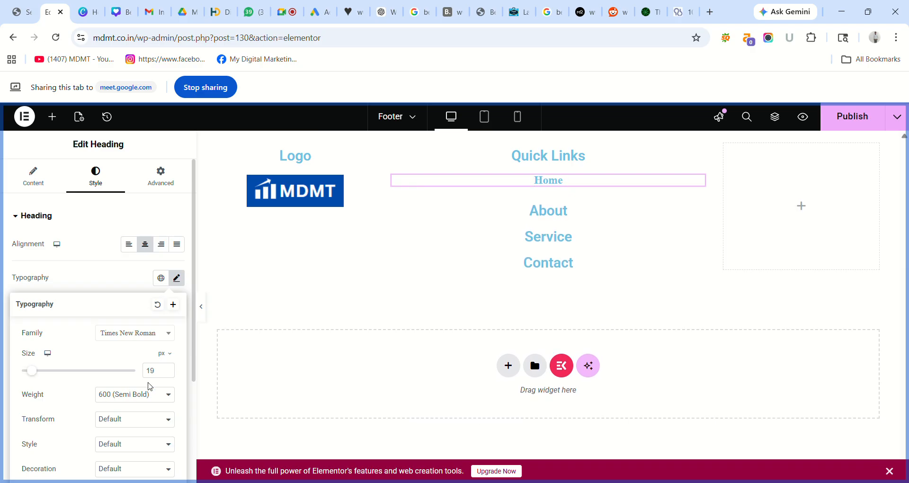
key("BackSpace")
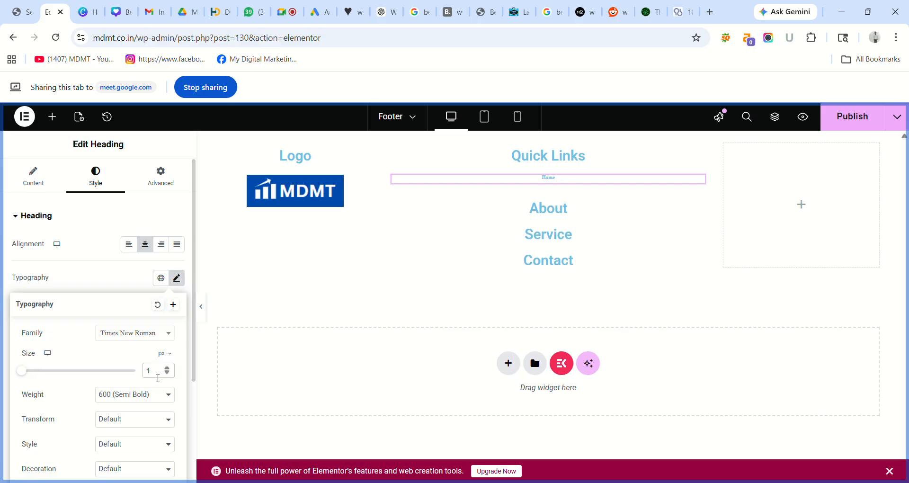
type("5")
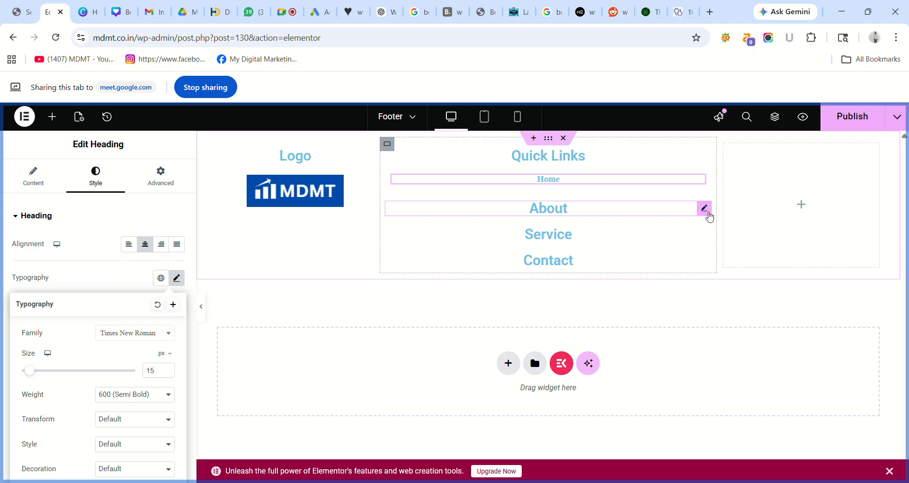
- Set the About link's typography to Times New Roman, size 15
left_click(709, 214)
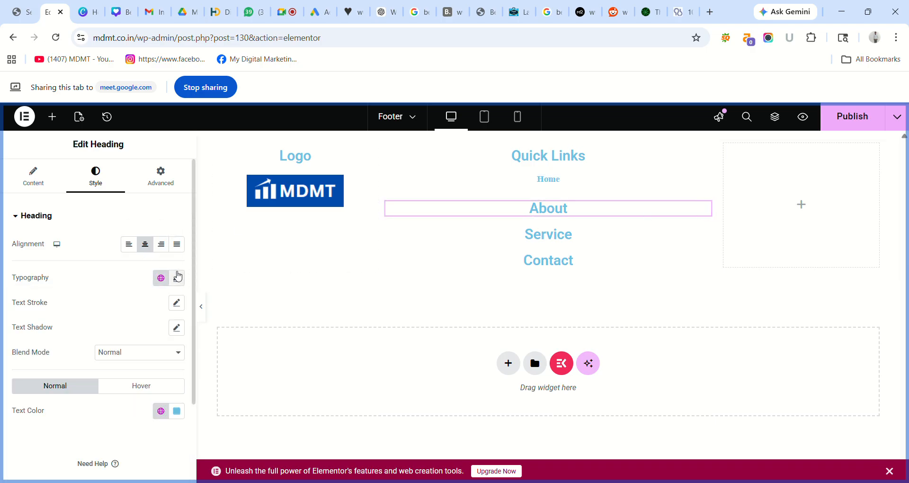
left_click(176, 277)
left_click(137, 333)
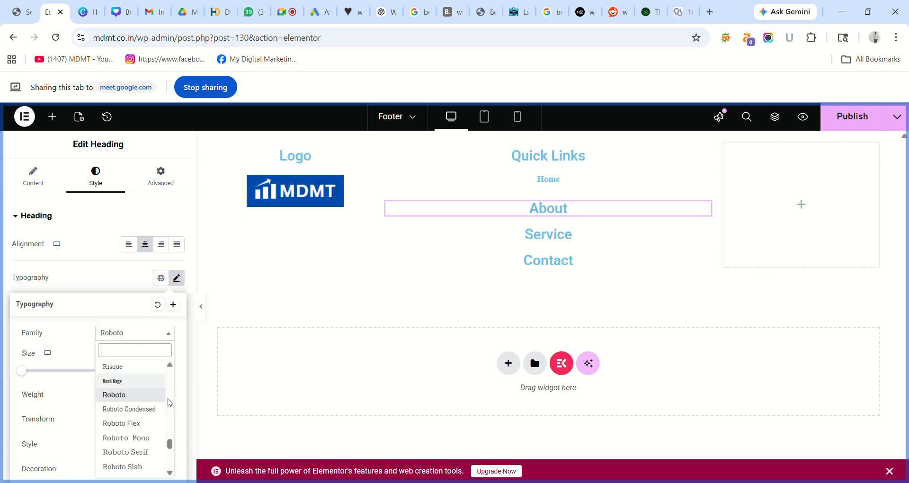
left_click_drag(171, 444, 176, 345)
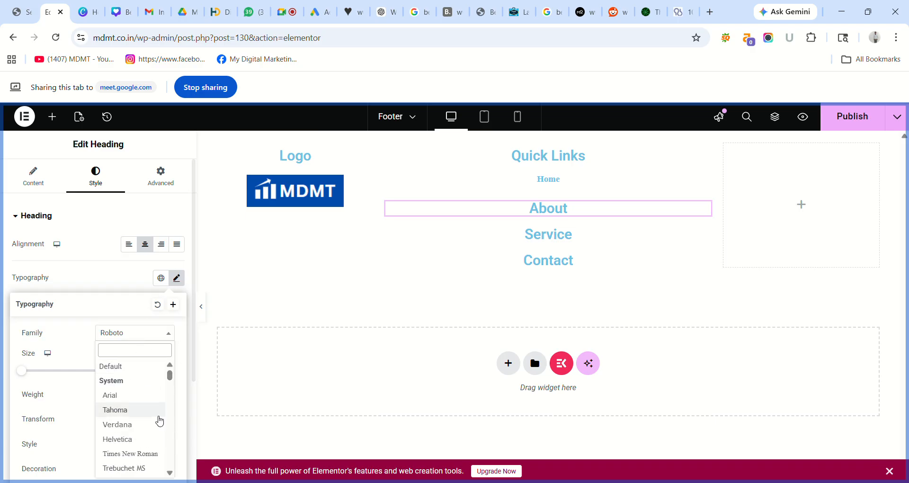
left_click(152, 452)
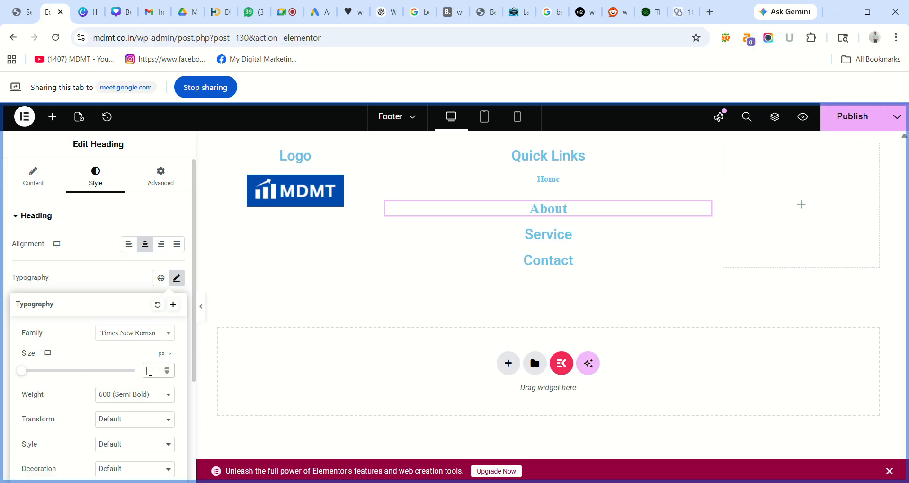
type("15")
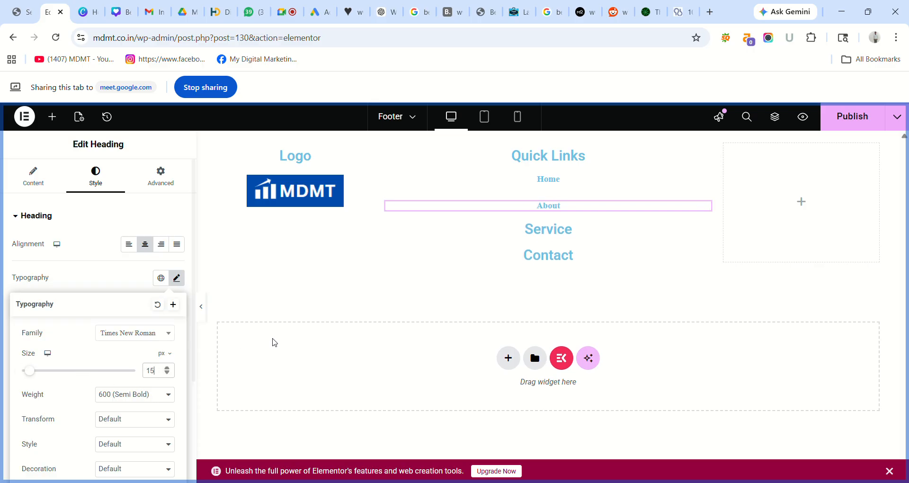
- Set the Service link's typography to Times New Roman, size 15
left_click(705, 230)
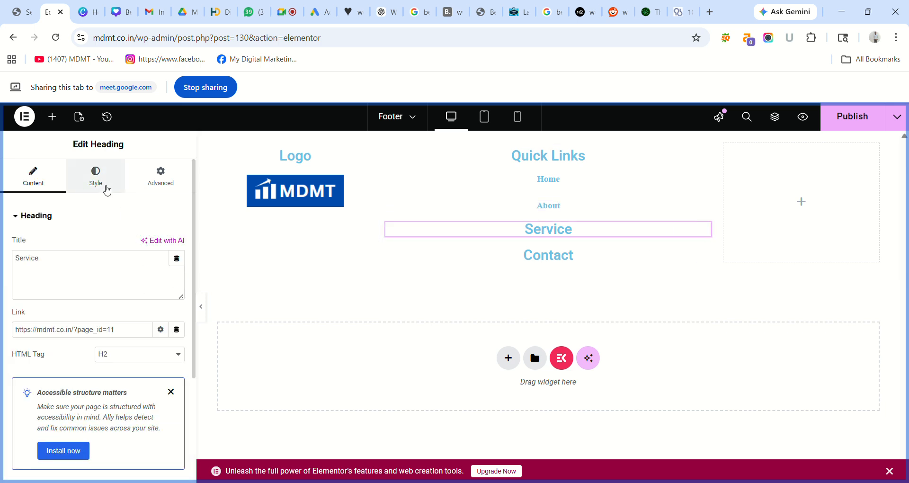
left_click(105, 186)
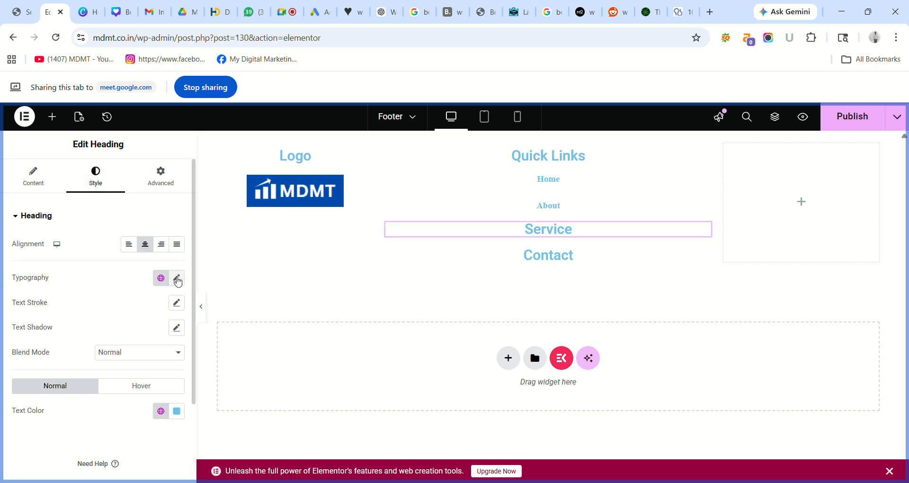
left_click(176, 279)
left_click(136, 336)
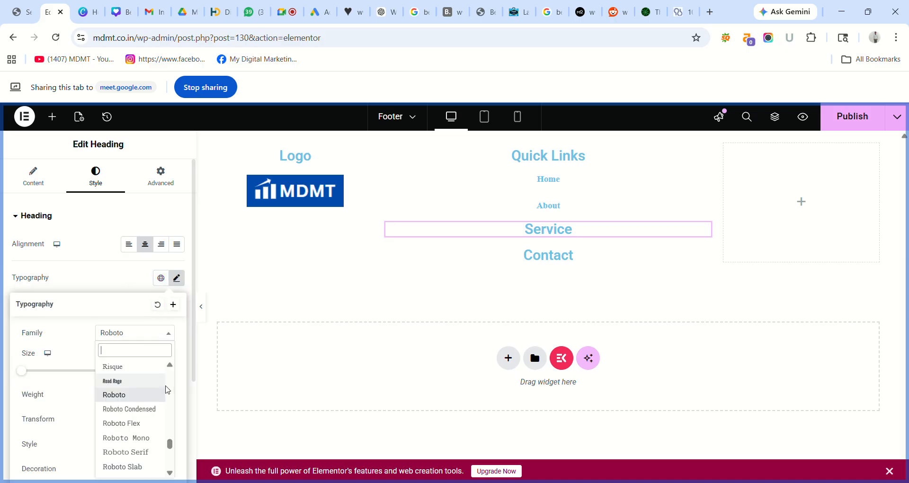
scroll(168, 388, "up", 5)
scroll(170, 391, "up", 5)
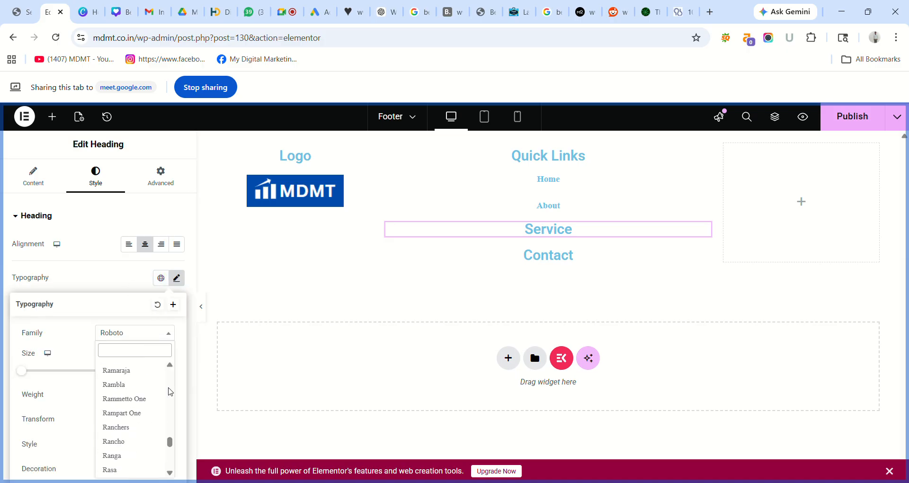
left_click_drag(170, 440, 175, 343)
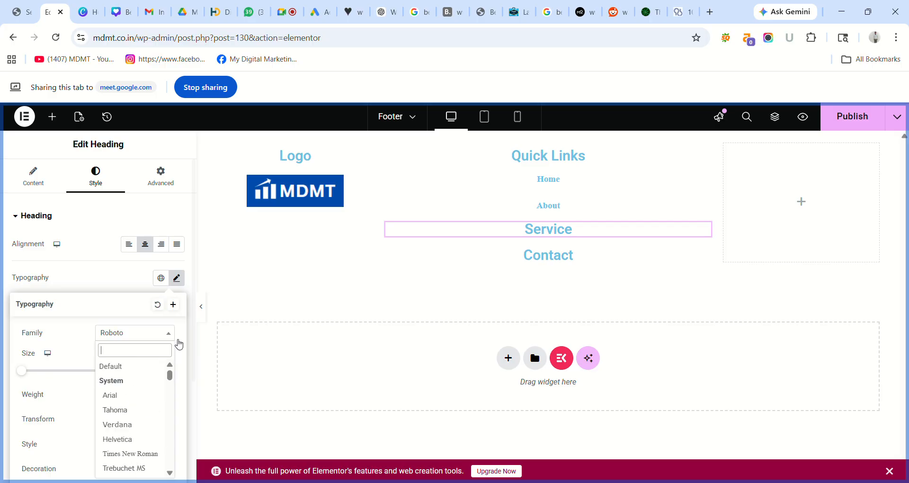
left_click(145, 455)
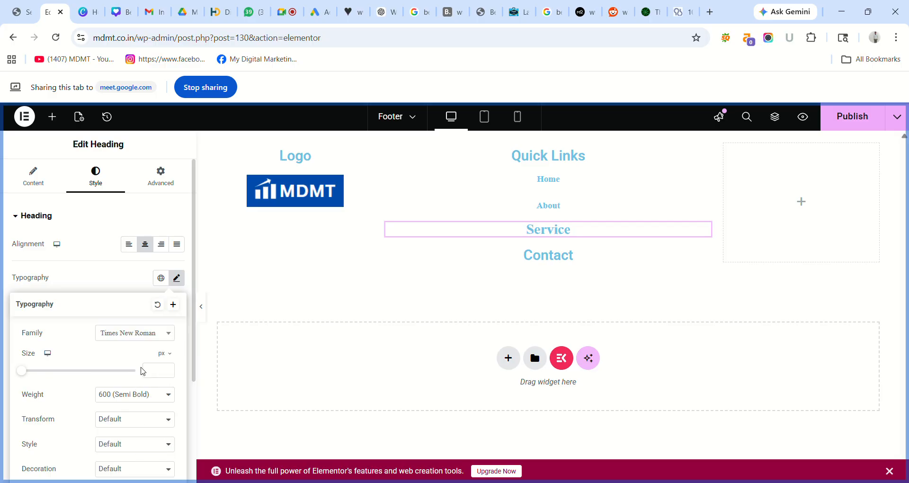
type("15")
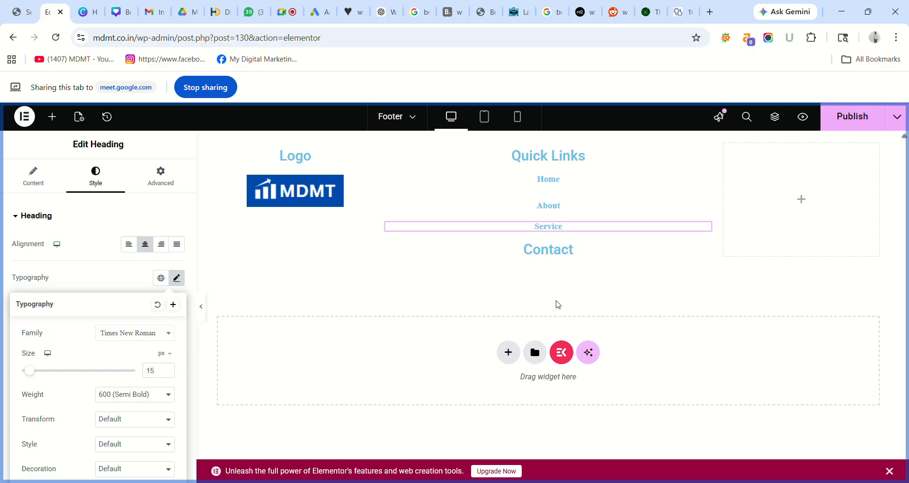
- Set the Contact link to Times New Roman, size 15, and close the typography popover
left_click(705, 251)
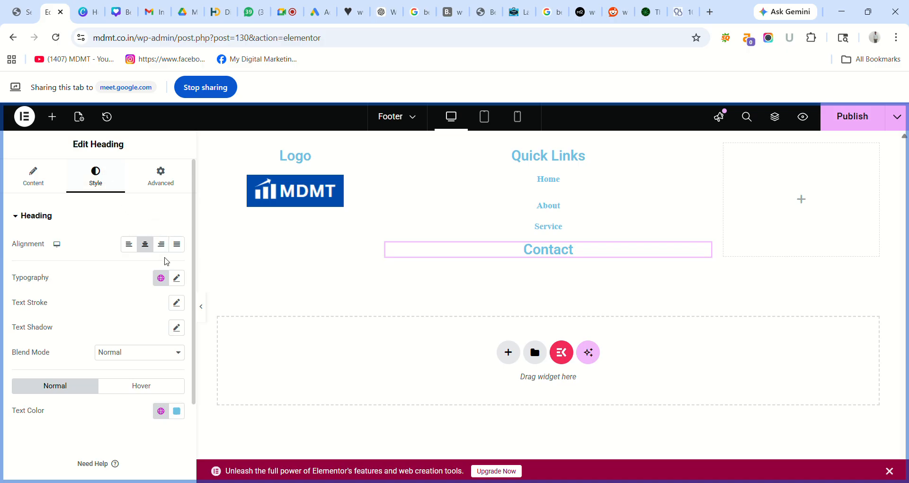
left_click(176, 278)
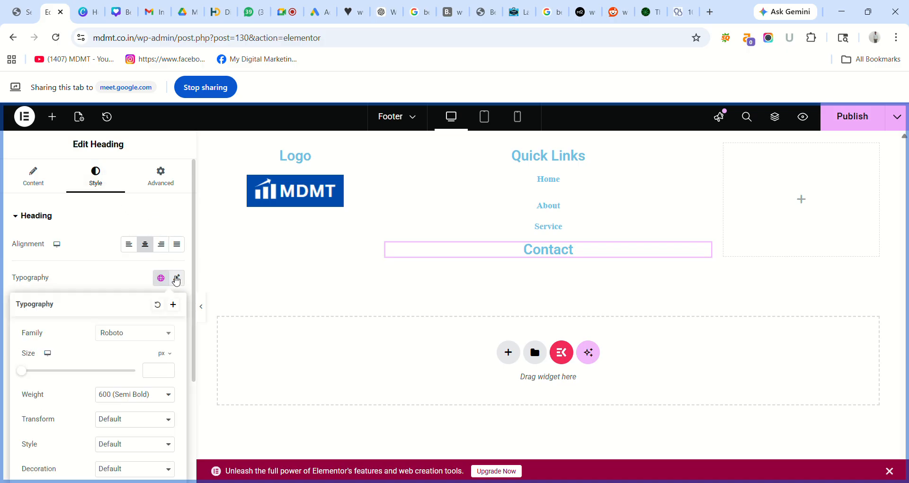
left_click(171, 334)
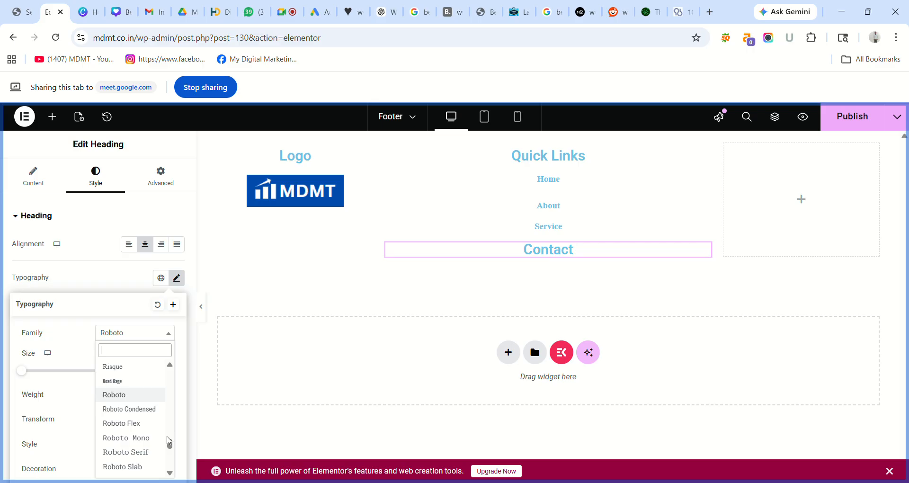
left_click_drag(169, 444, 172, 361)
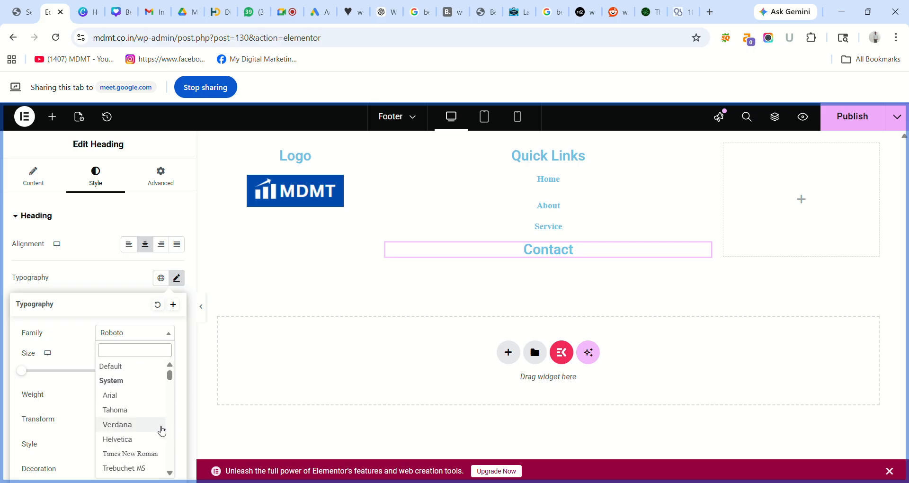
left_click(130, 454)
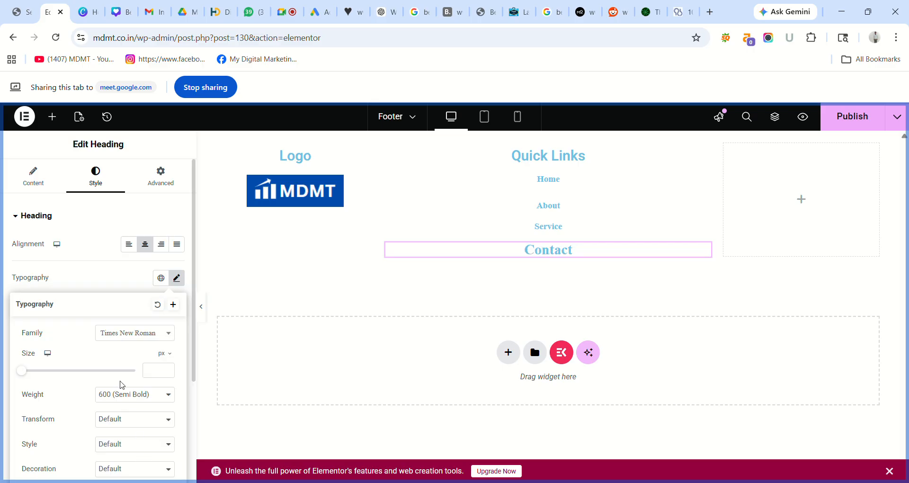
type("15")
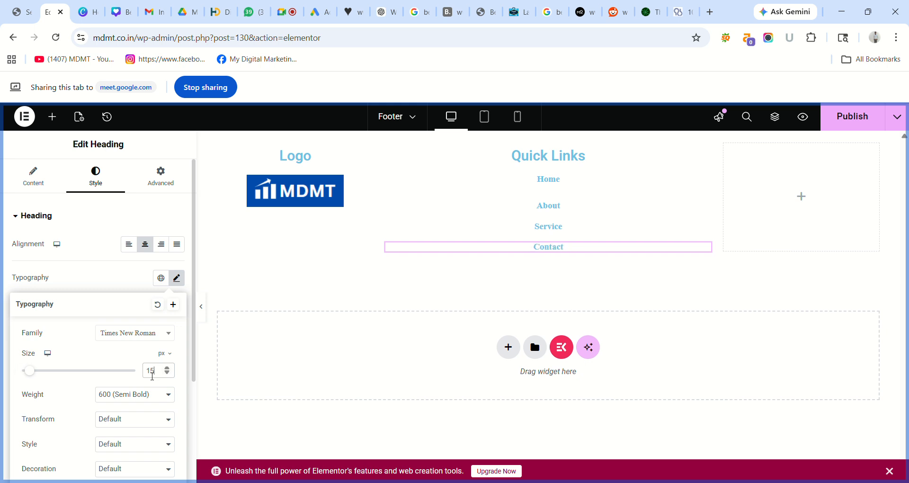
left_click(288, 275)
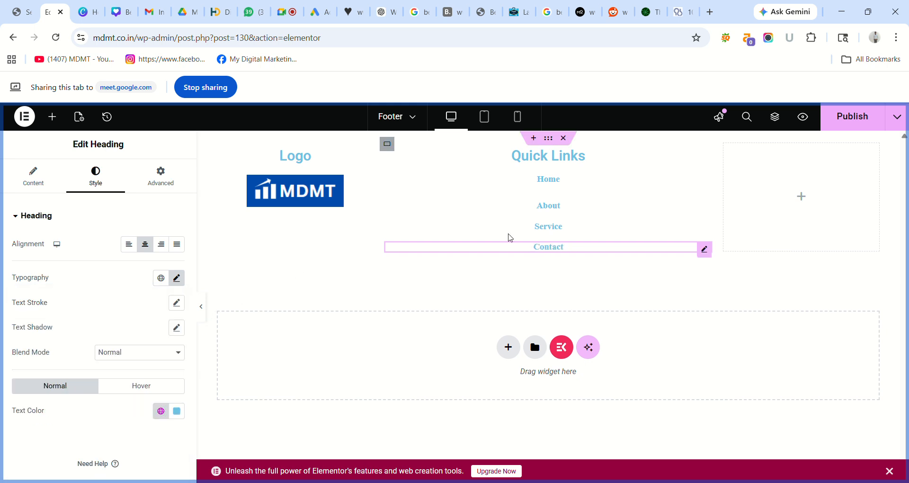
- Publish the footer edits and open the widget library for the empty right column
left_click(863, 115)
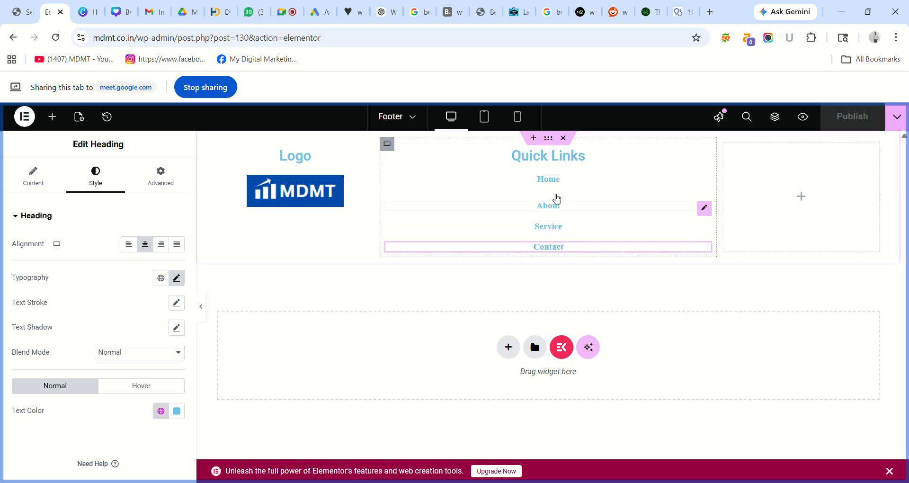
left_click(802, 197)
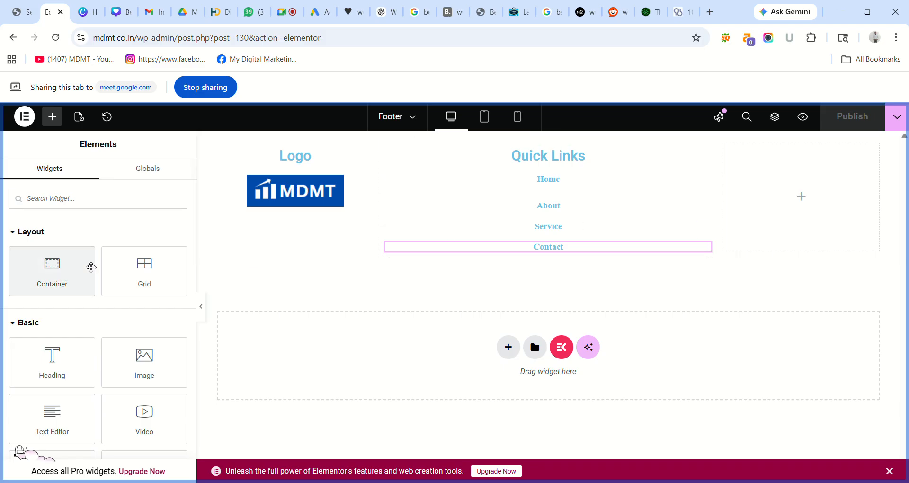
- Add a container with a heading titled 'Contact Us' to the right footer column
left_click_drag(56, 271, 769, 188)
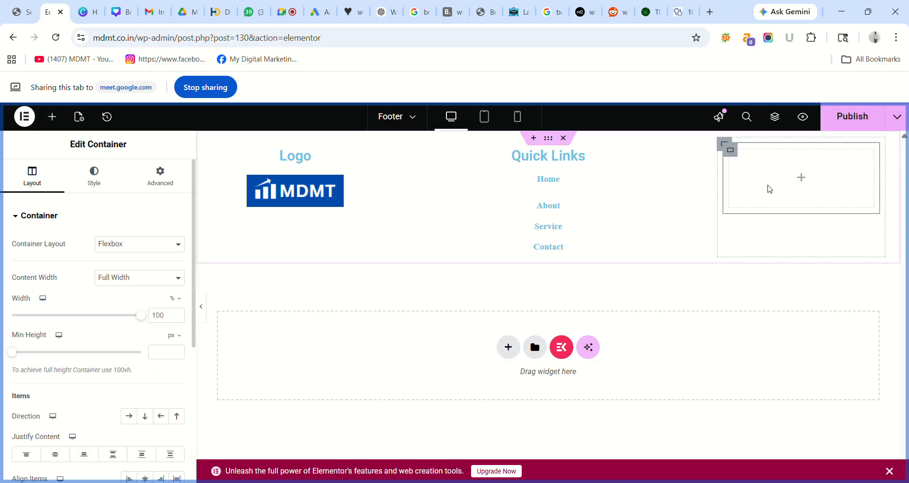
left_click(800, 180)
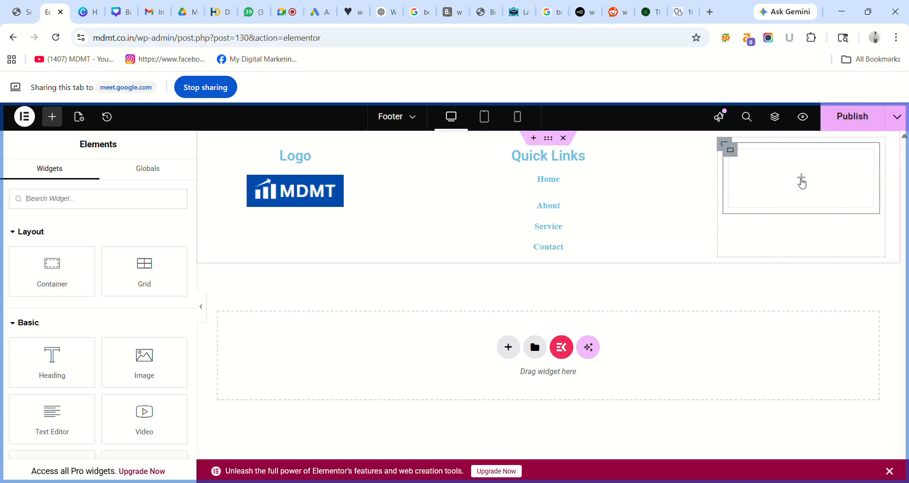
left_click(59, 363)
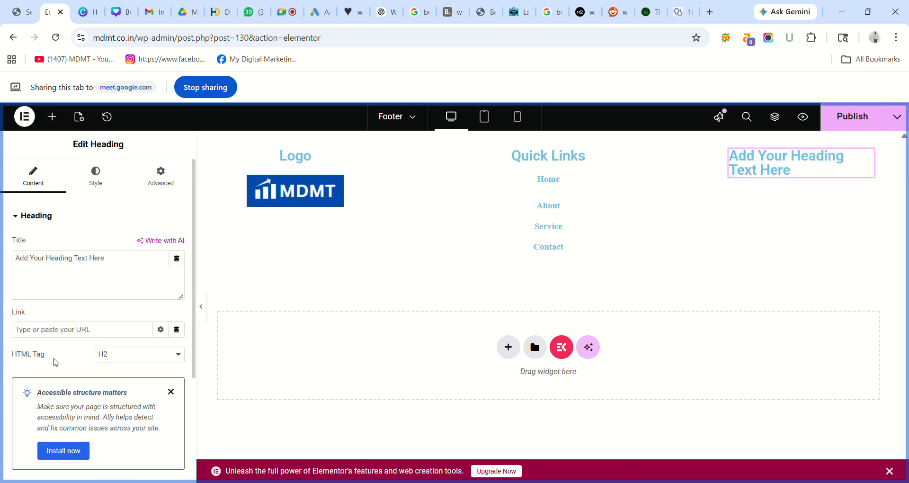
triple_click(82, 262)
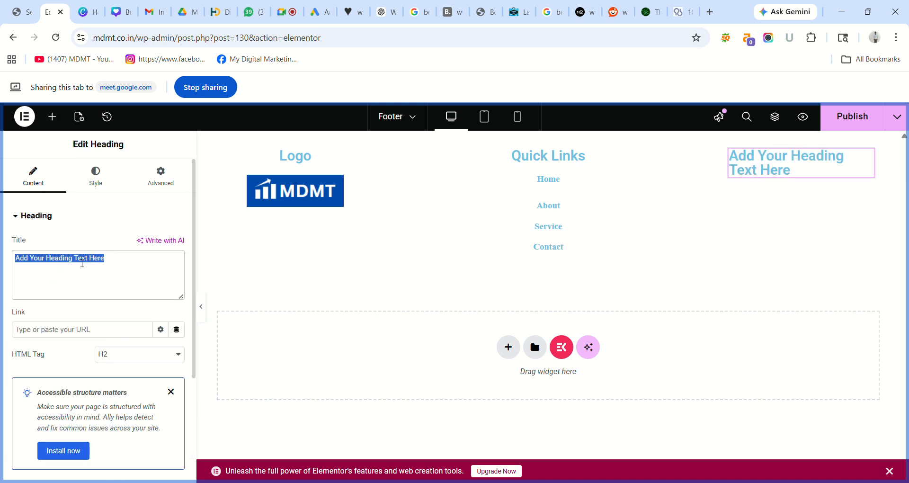
key("BackSpace")
type("Contact Us")
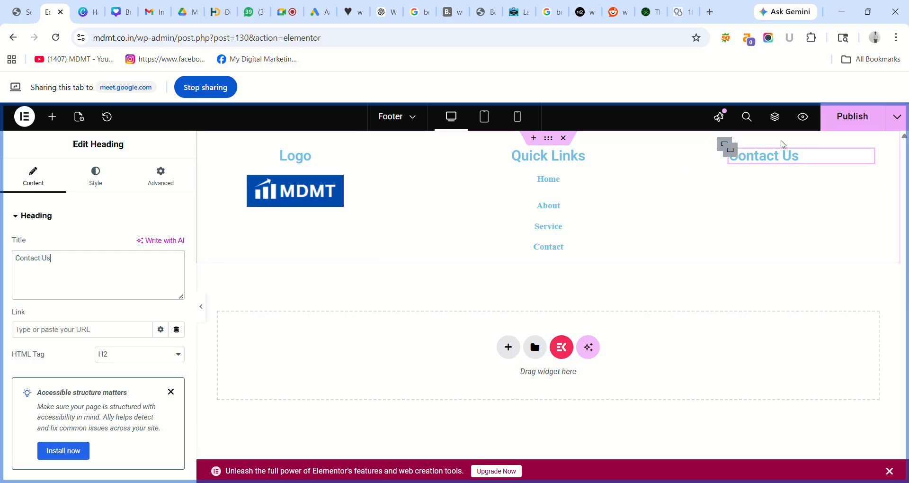
- Centre the Contact Us heading and publish the footer
left_click(96, 179)
left_click(143, 243)
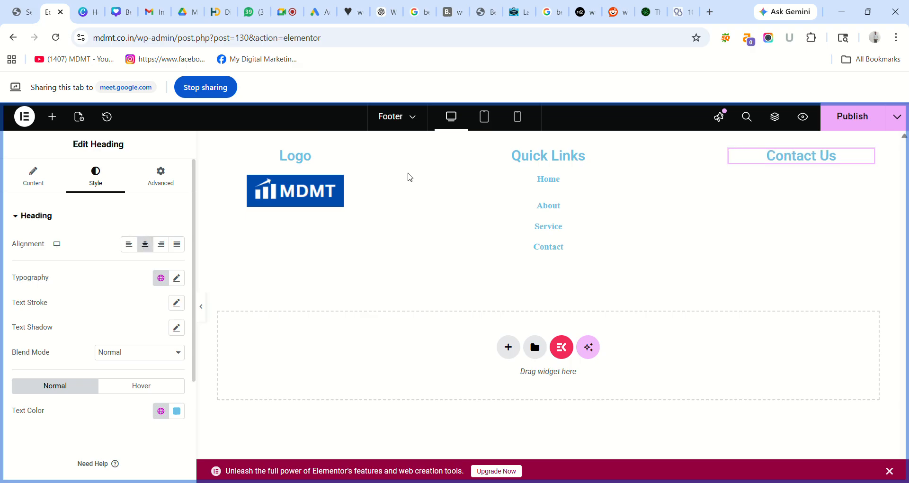
left_click(840, 119)
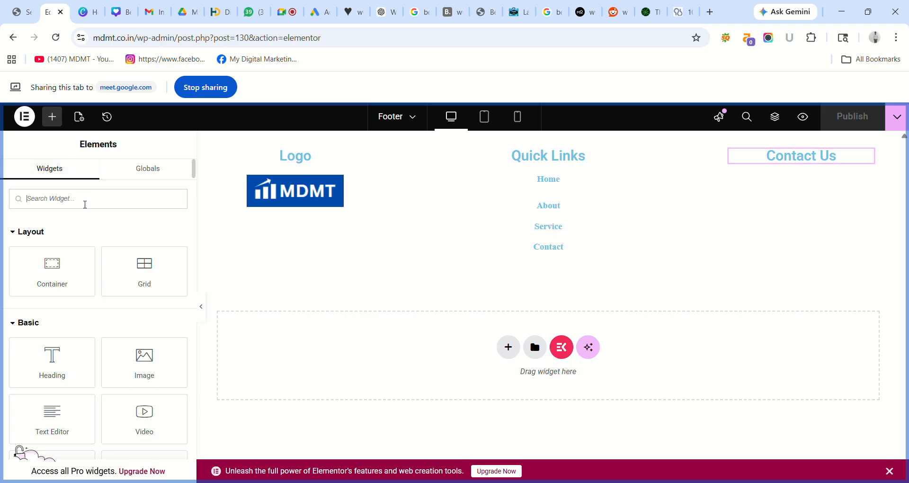
type("Add")
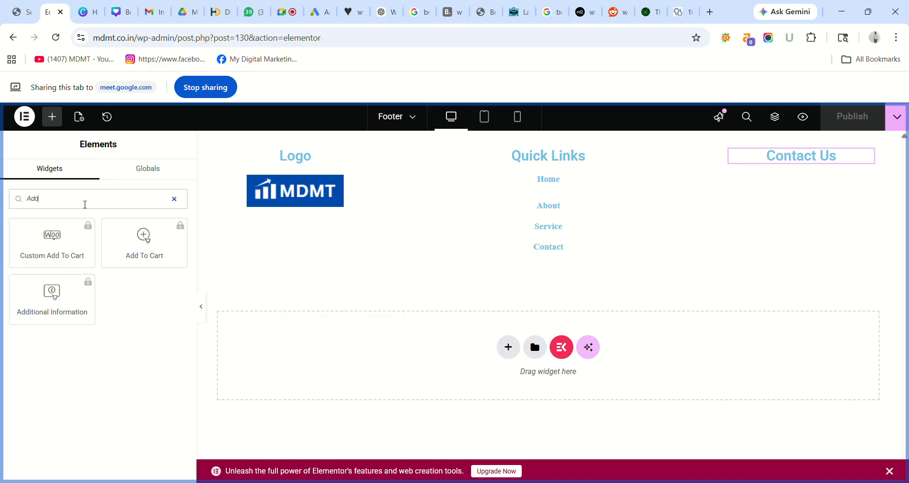
key("BackSpace")
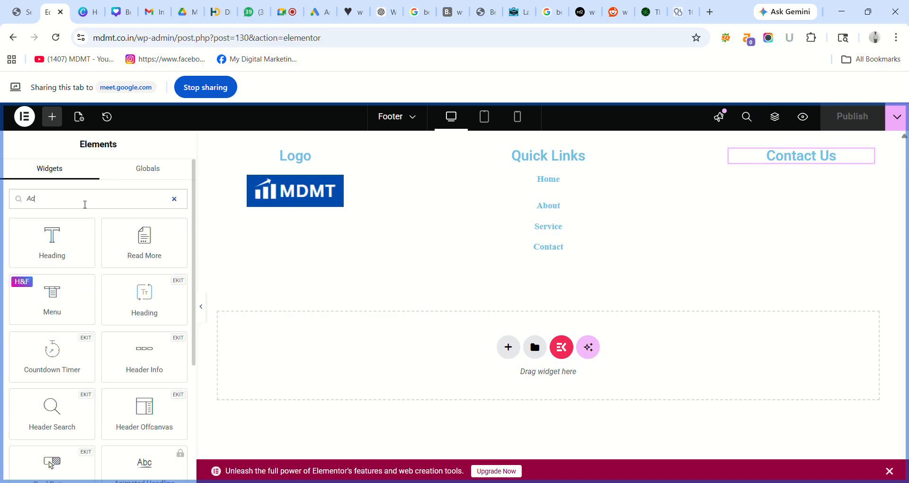
key("BackSpace")
key("BackSpace")
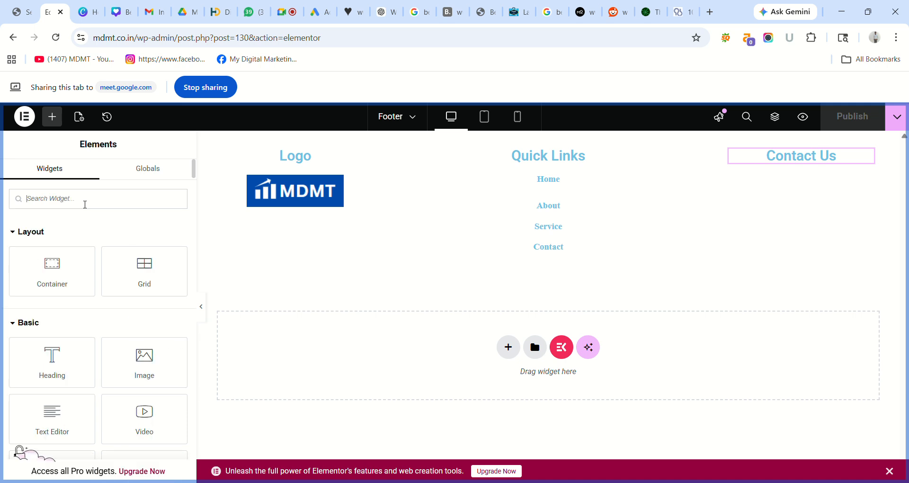
type("Con")
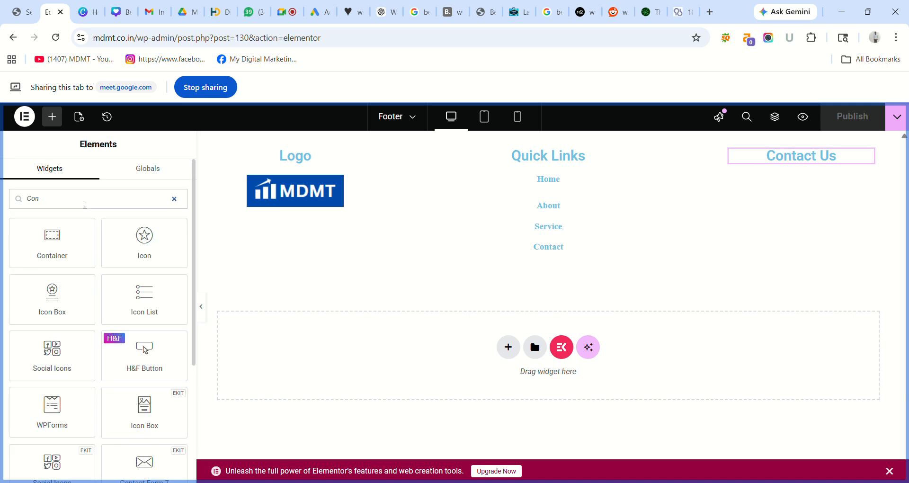
type("a")
key("BackSpace")
type("t")
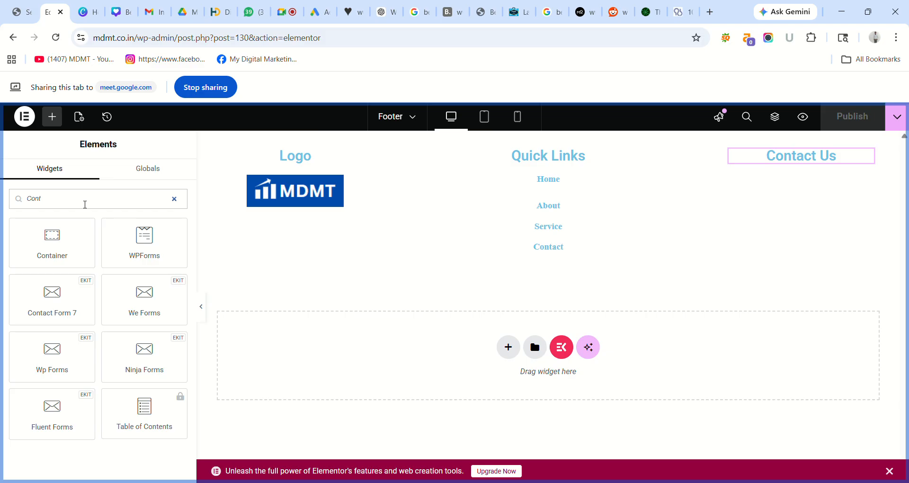
key("BackSpace")
key("BackSpace")
key("BackSpace")
key("BackSpace")
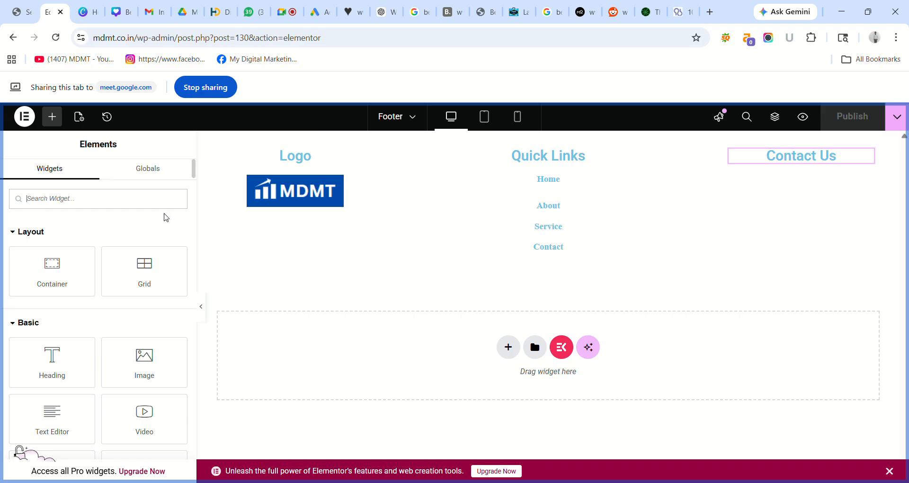
left_click_drag(198, 169, 203, 199)
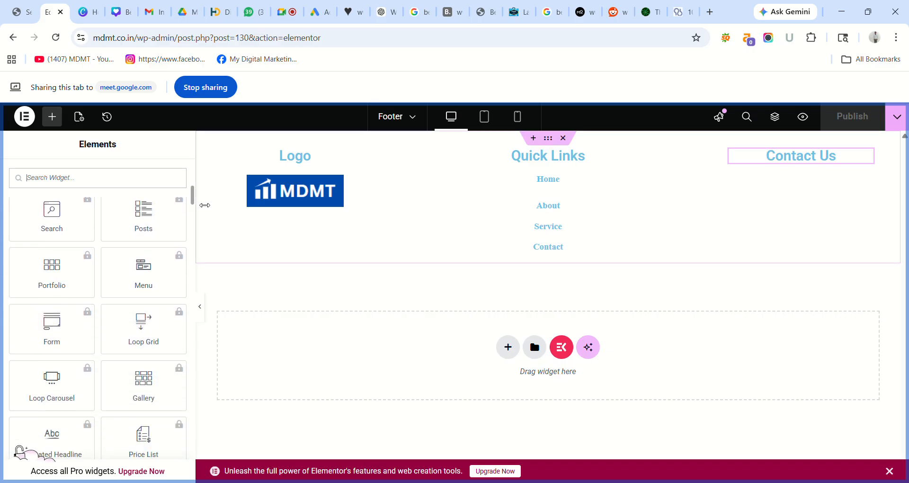
scroll(193, 201, "down", 1)
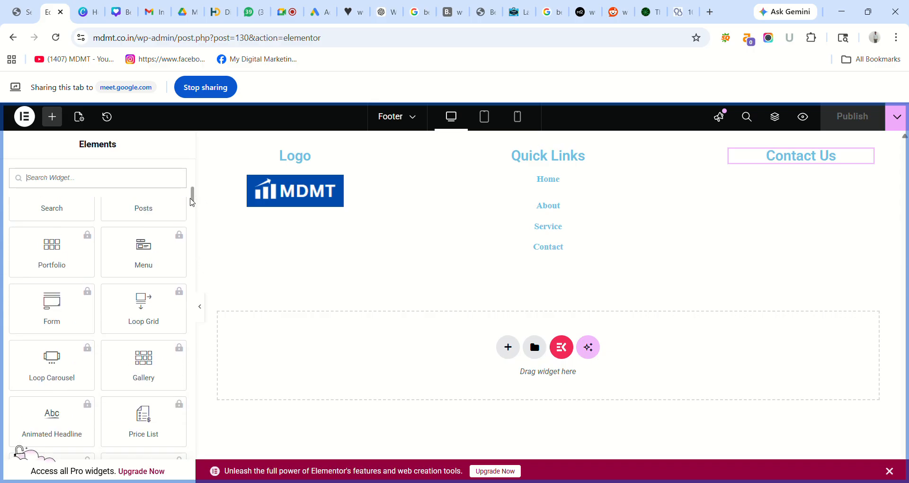
left_click_drag(192, 202, 184, 125)
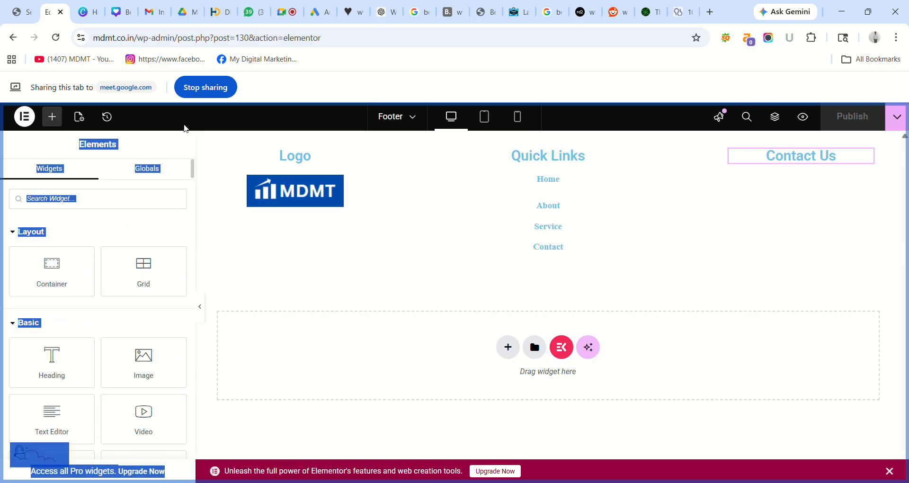
left_click(101, 207)
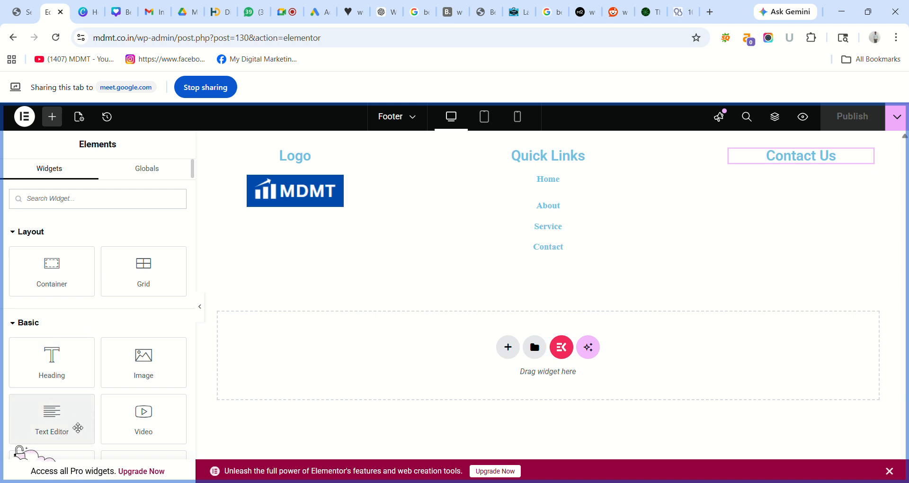
- Add a Text Editor block under Contact Us, replacing its Lorem ipsum with 'Bangalore'
left_click_drag(57, 427, 779, 166)
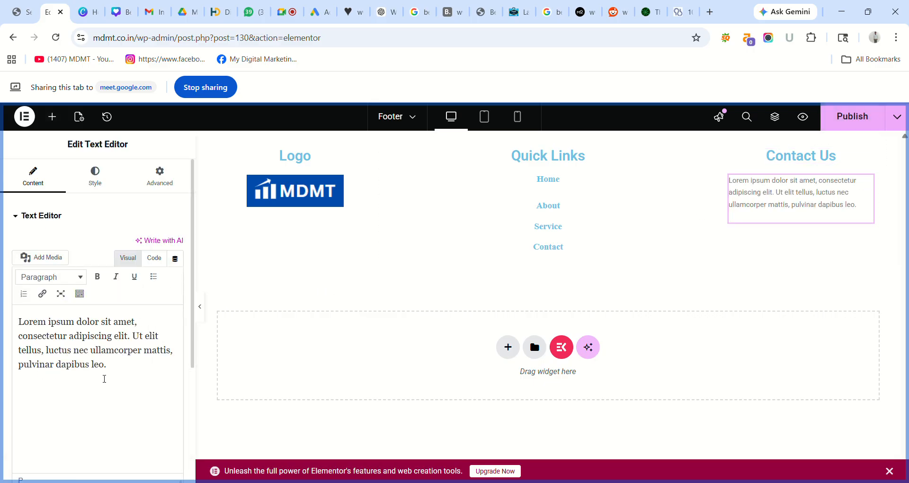
key("ctrl+a")
key("BackSpace")
type("B")
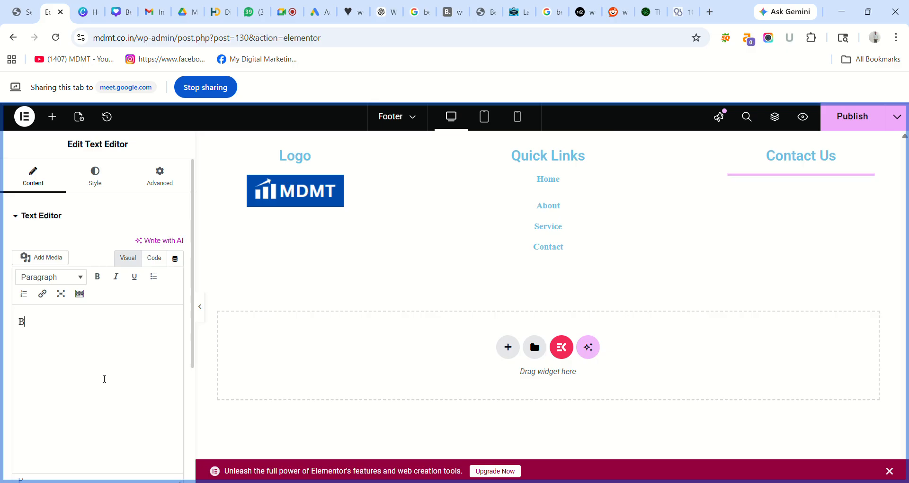
type("angalore, Karnataka")
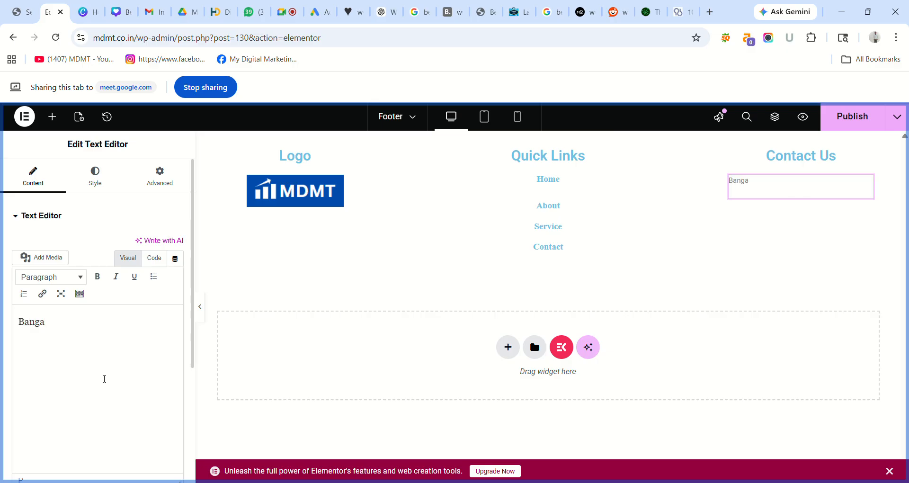
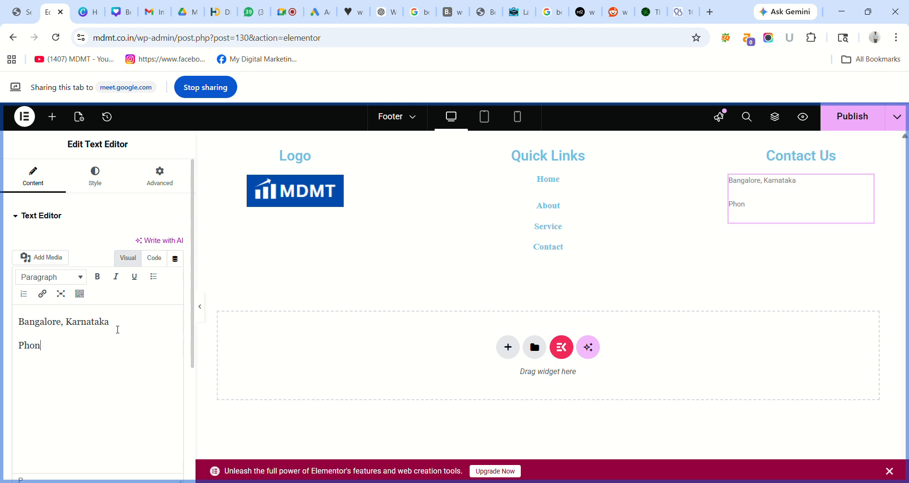
- Complete the phone number line, centre the address and phone text, and publish the footer
type("umber :")
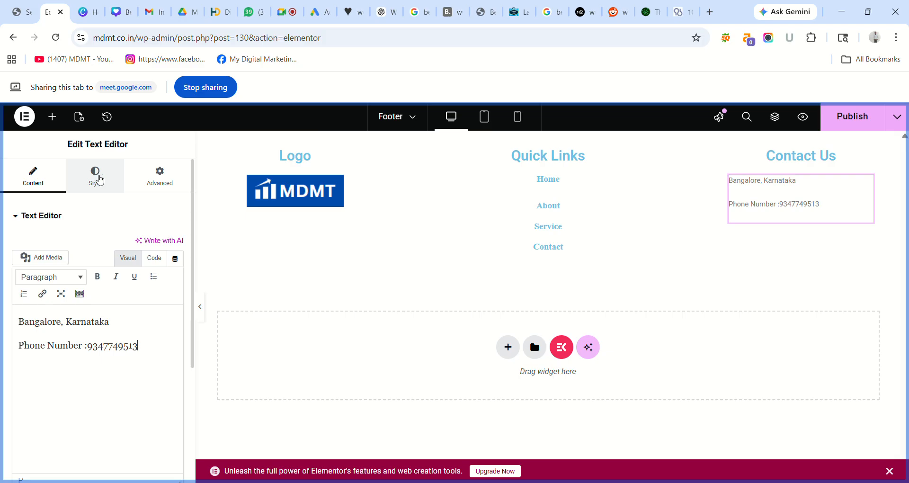
left_click(97, 179)
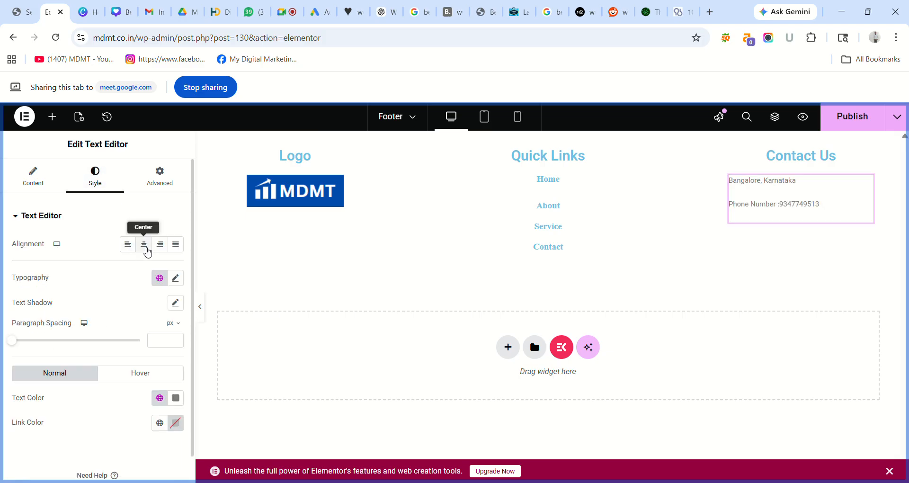
left_click(145, 245)
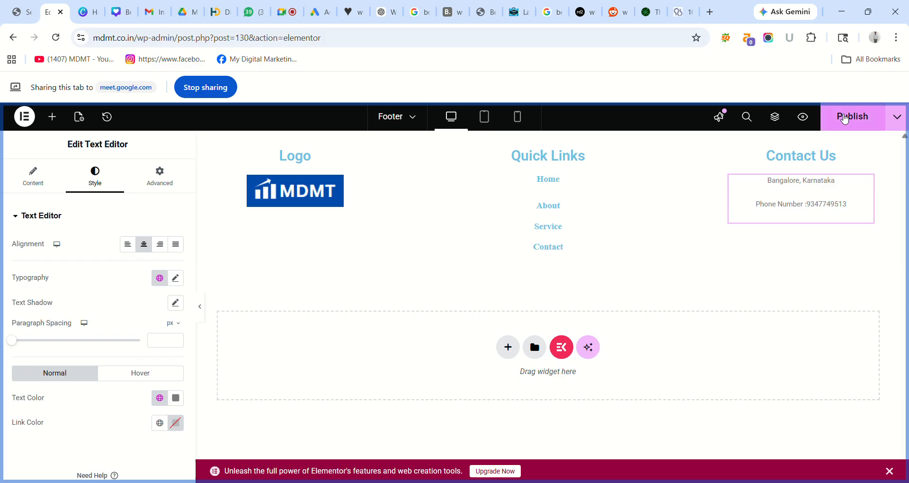
left_click(842, 117)
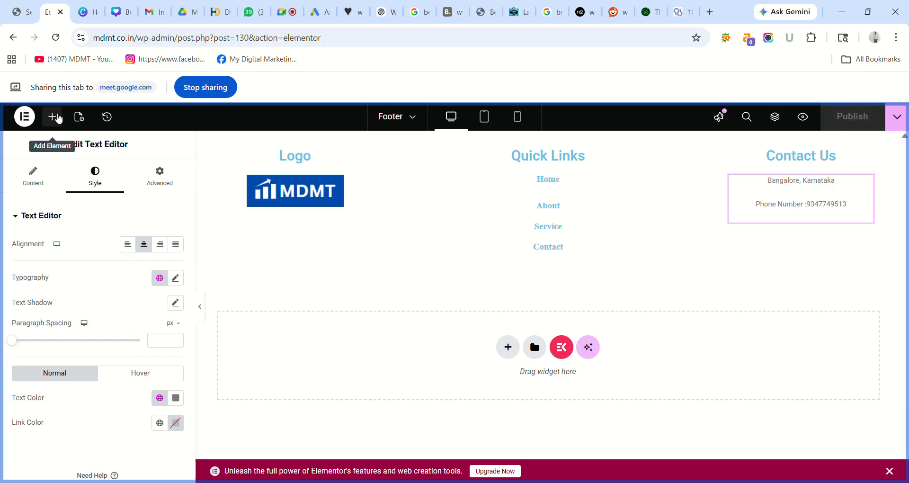
- Add a Google Maps widget below the Contact Us text
left_click(52, 116)
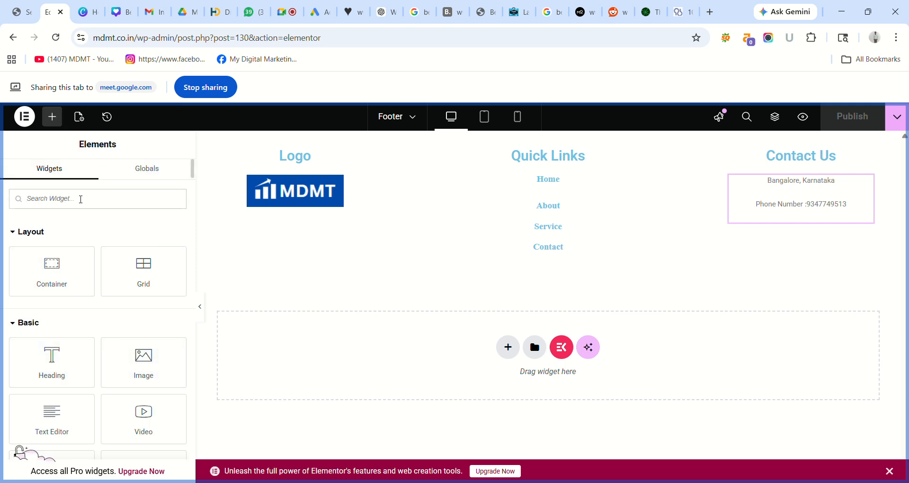
left_click(81, 198)
type("Map")
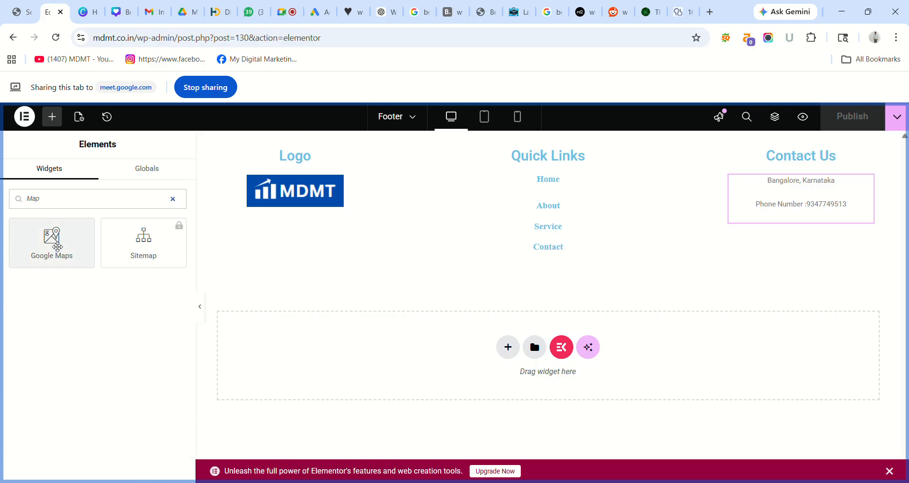
left_click_drag(57, 246, 793, 226)
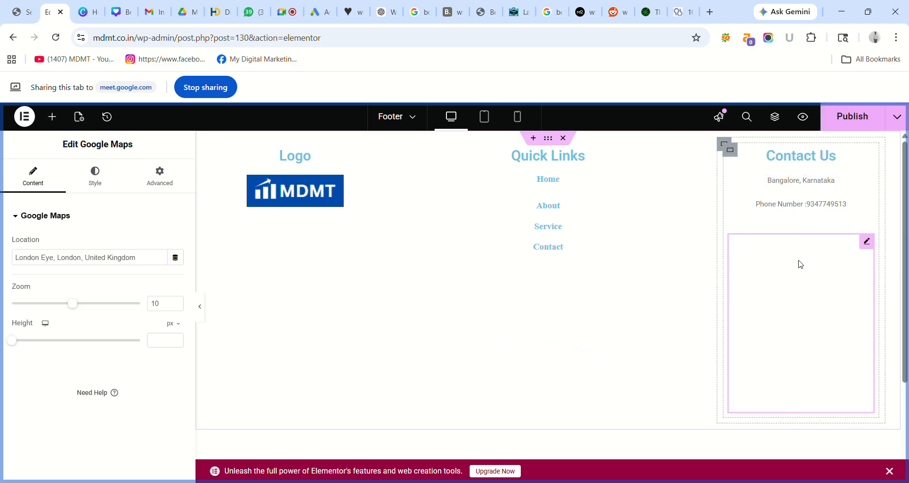
- Set the map to Bangalore, Karnataka at zoom 4 and 92 px tall, then publish
left_click(149, 264)
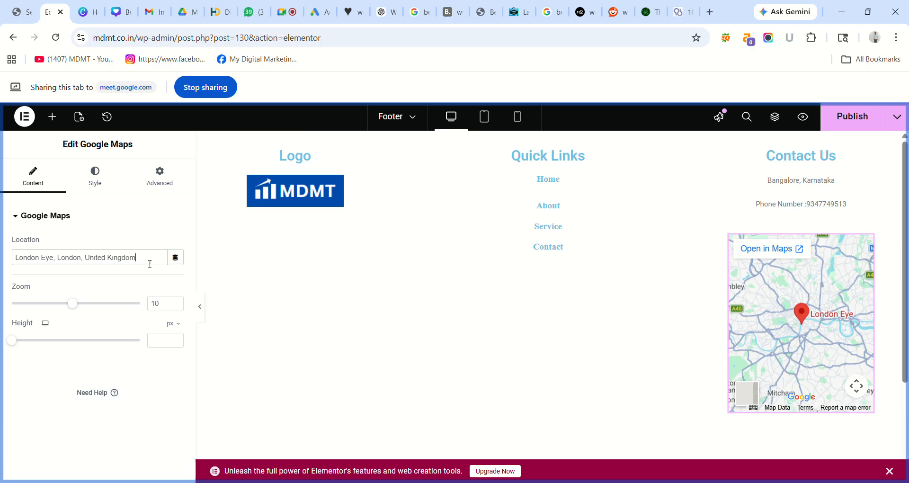
key("ctrl+a")
key("BackSpace")
type("Ba")
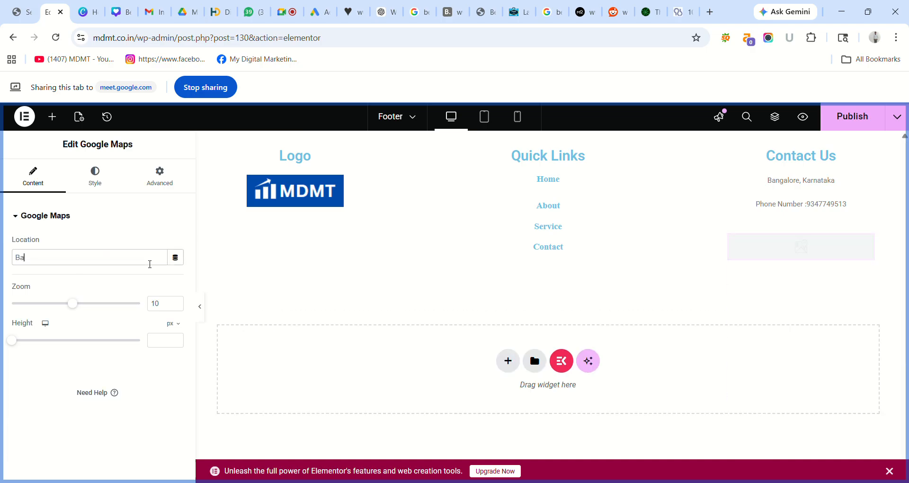
type("ngalor")
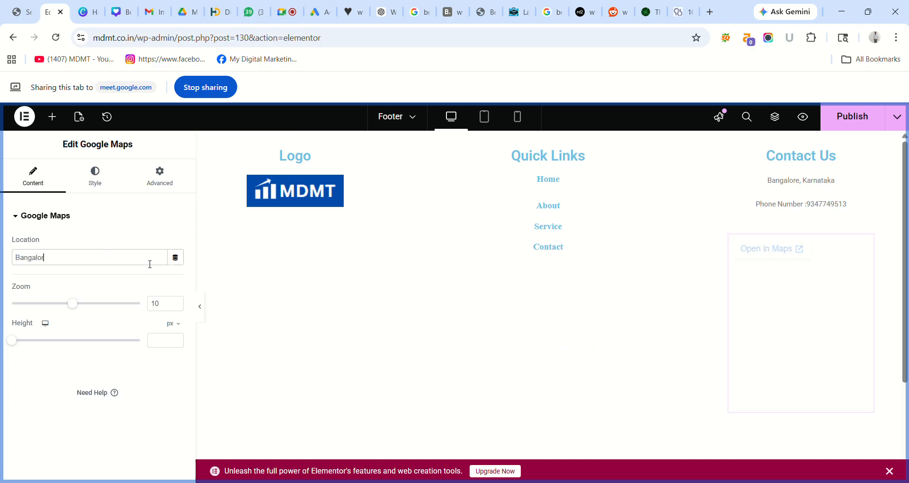
type("e, Kar")
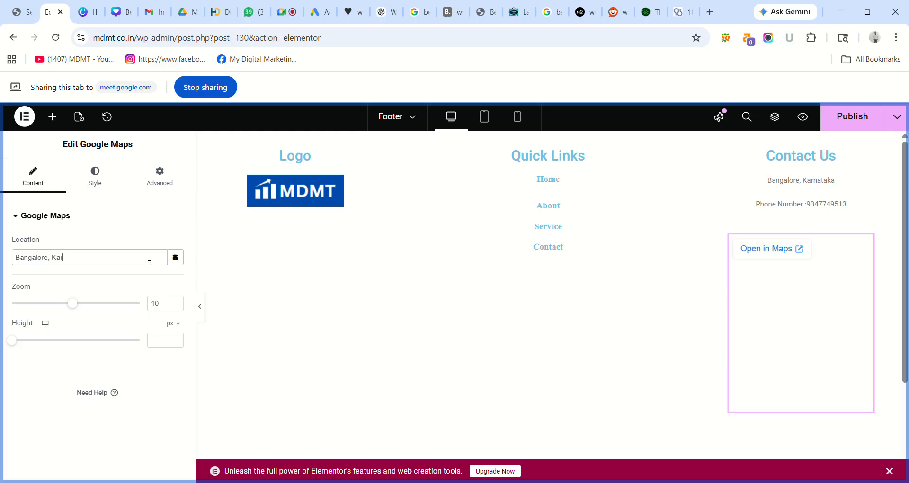
type("nataka")
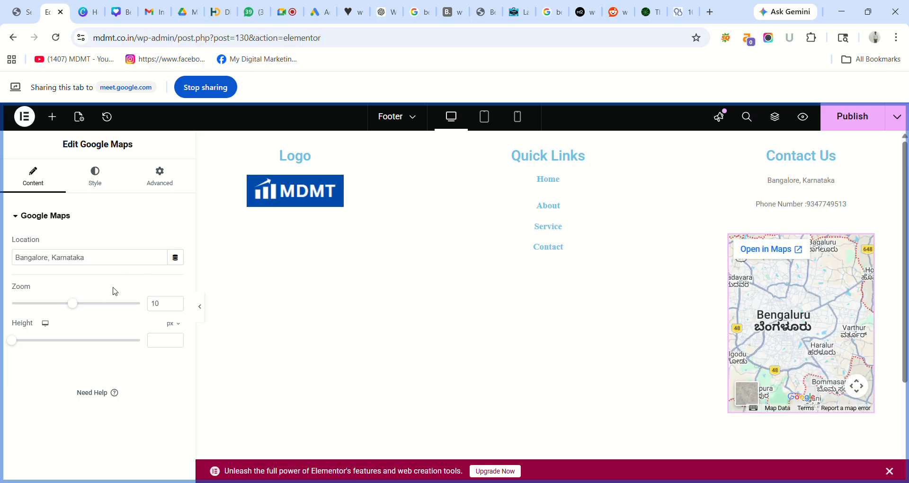
left_click_drag(72, 303, 40, 306)
mouse_move(16, 340)
left_mouse_down()
mouse_move(30, 345)
mouse_move(22, 343)
left_mouse_up()
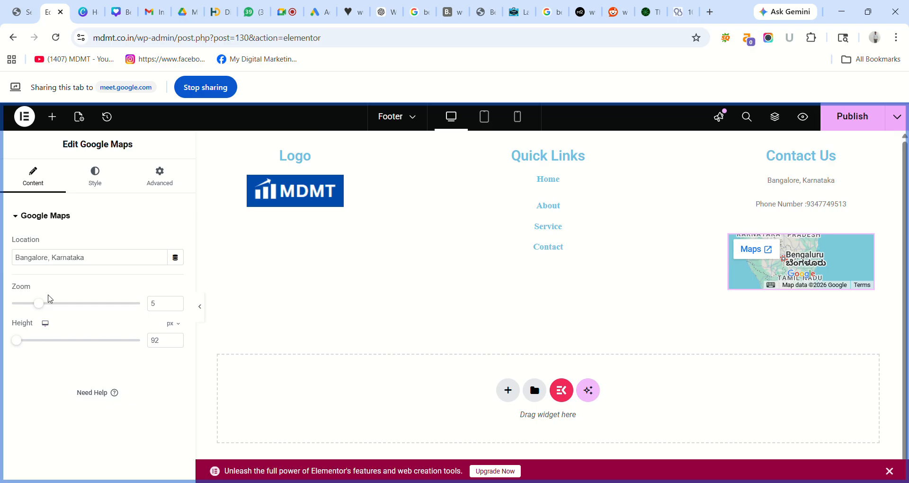
left_click_drag(38, 303, 25, 303)
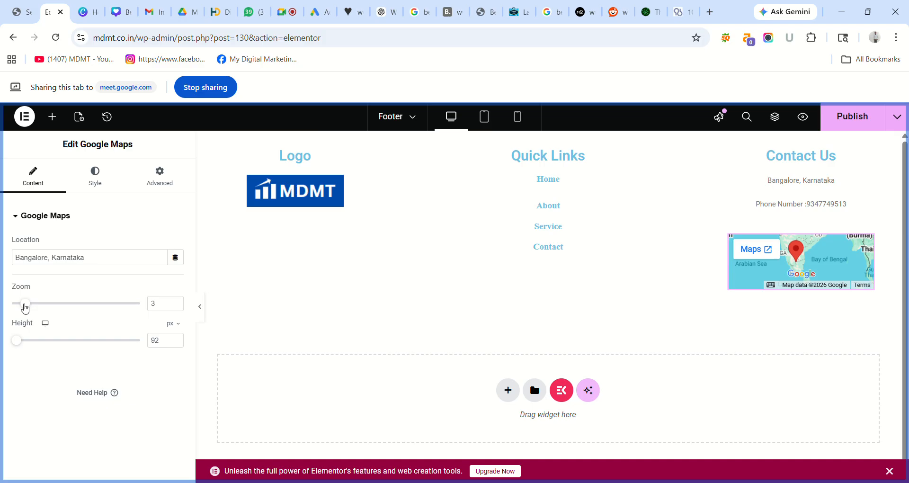
left_click_drag(28, 305, 33, 305)
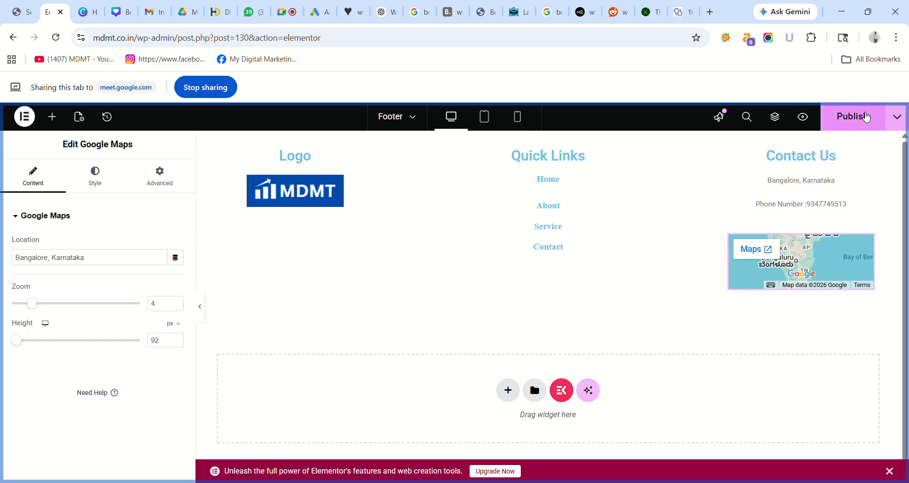
left_click(865, 117)
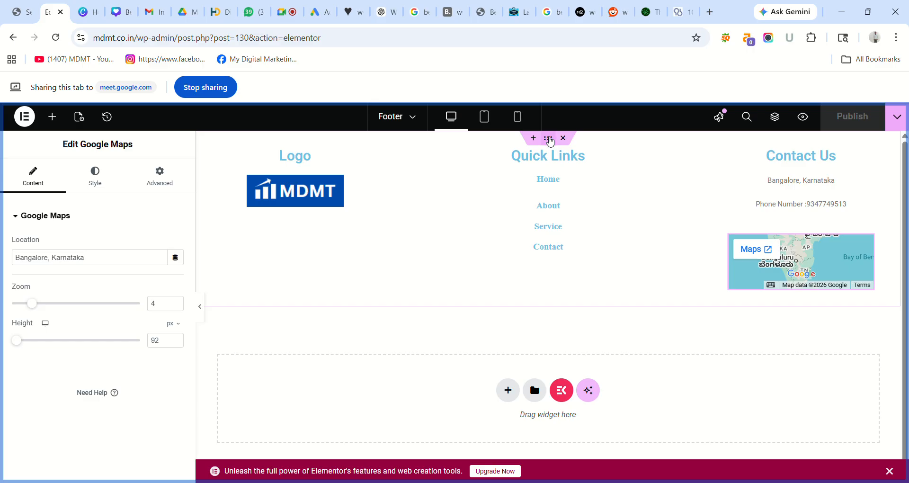
- Select the footer section and try a Classic background image, closing the media library unused
left_click(549, 140)
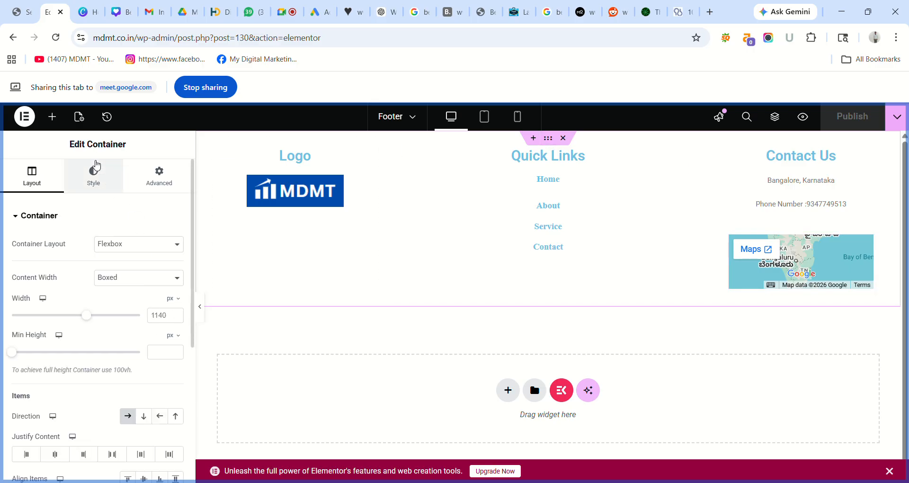
left_click(95, 166)
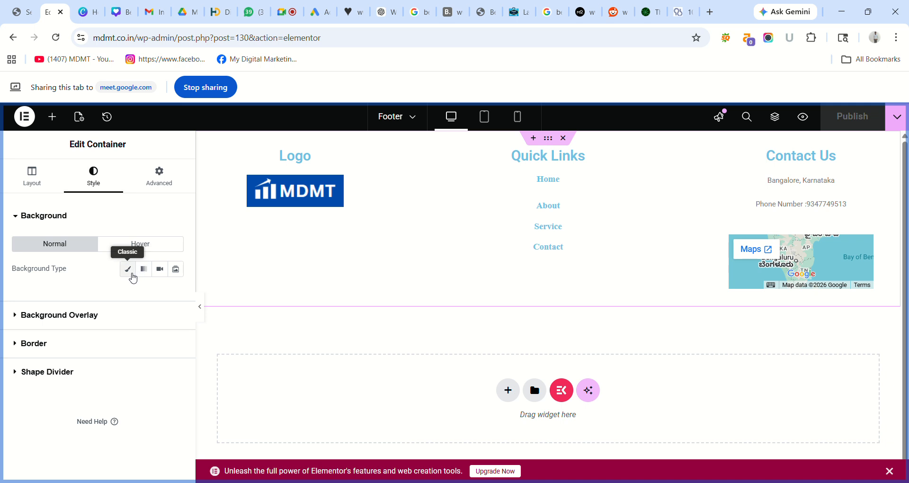
left_click(132, 274)
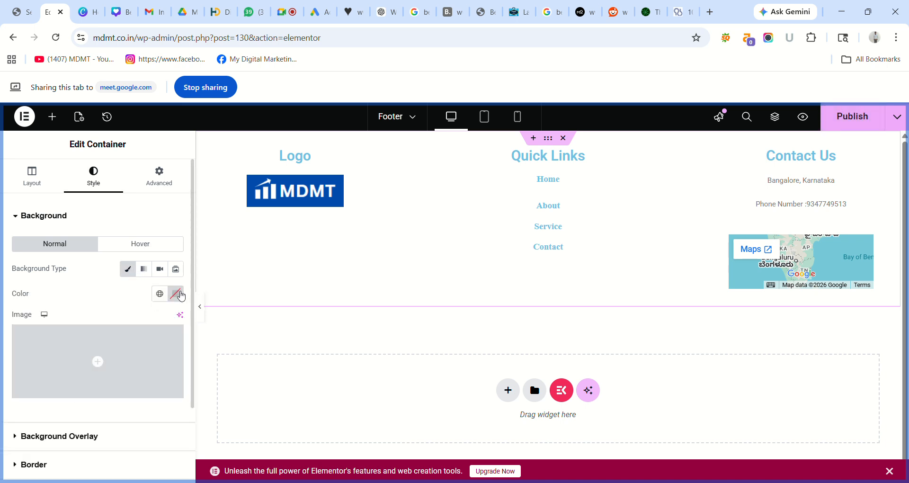
mouse_move(106, 372)
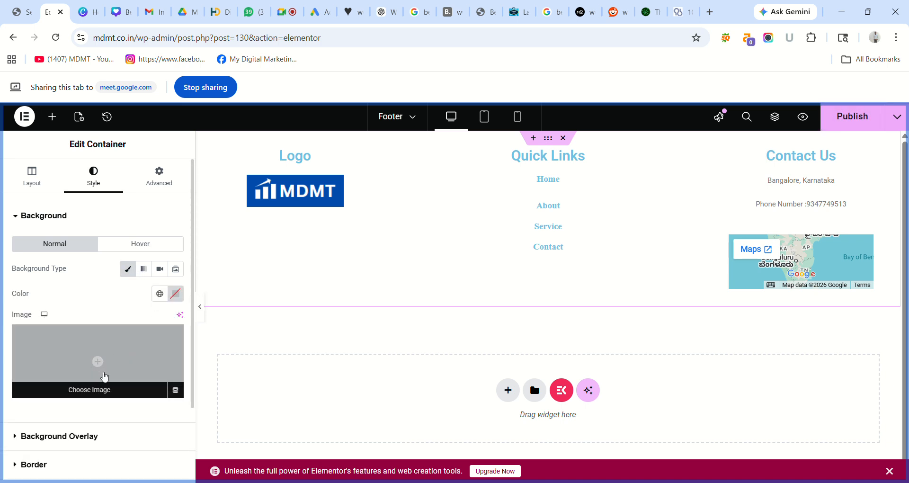
left_click(91, 396)
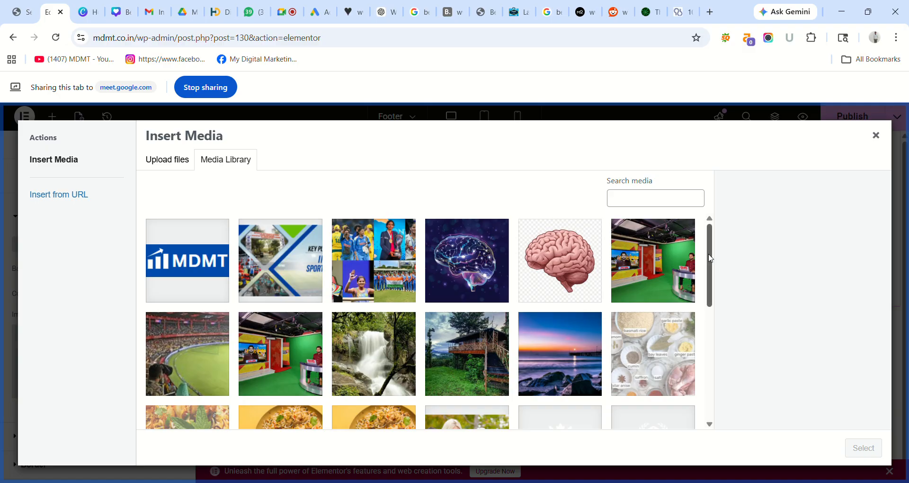
left_click_drag(710, 258, 714, 208)
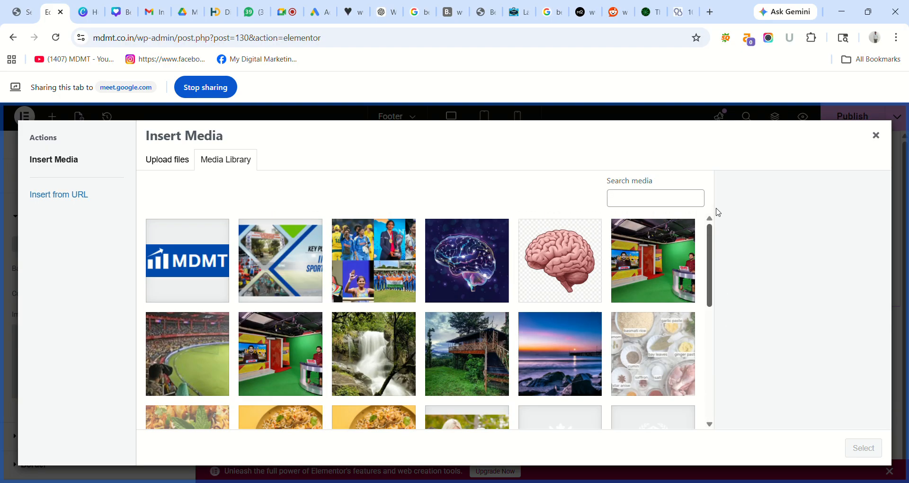
left_click(876, 137)
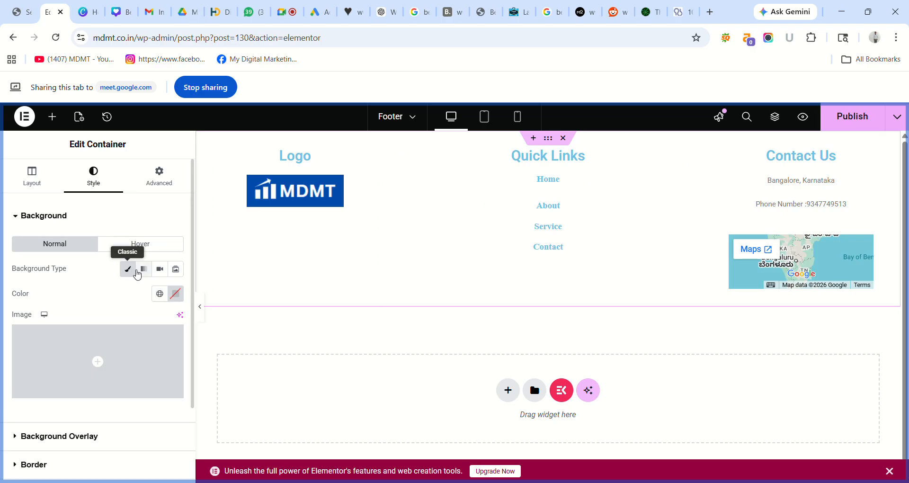
left_click(131, 275)
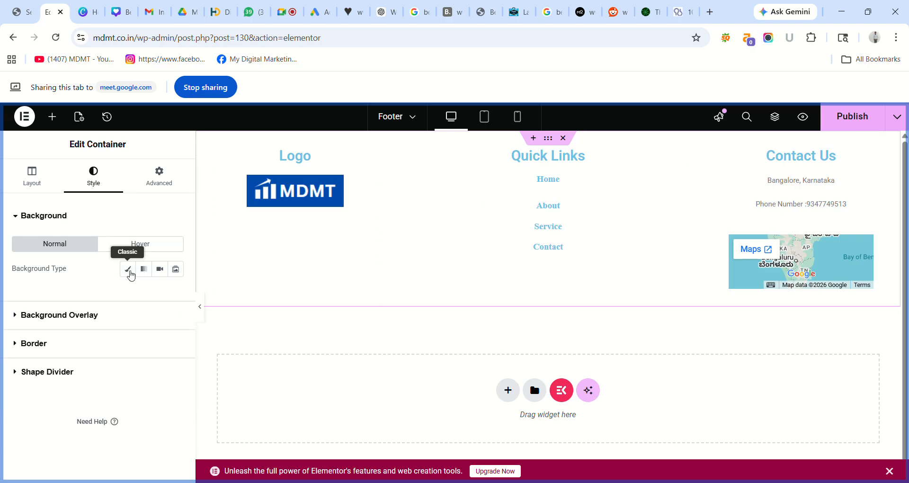
- Give the footer a solid yellow-green #E6F309 background colour and publish it
left_click(131, 274)
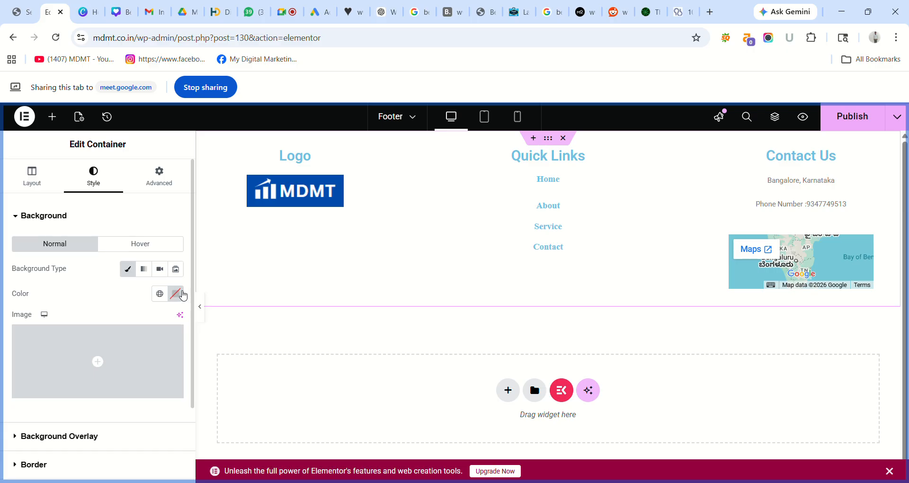
left_click(177, 294)
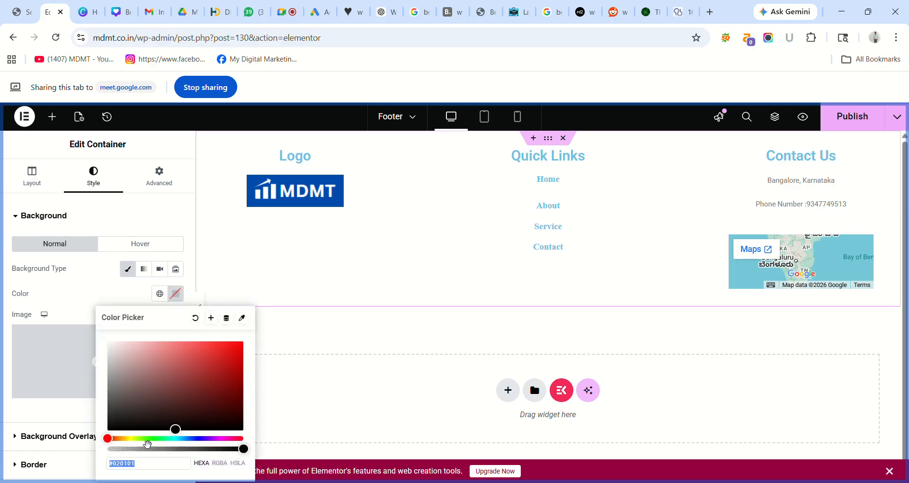
left_click(141, 438)
left_click_drag(139, 442, 138, 444)
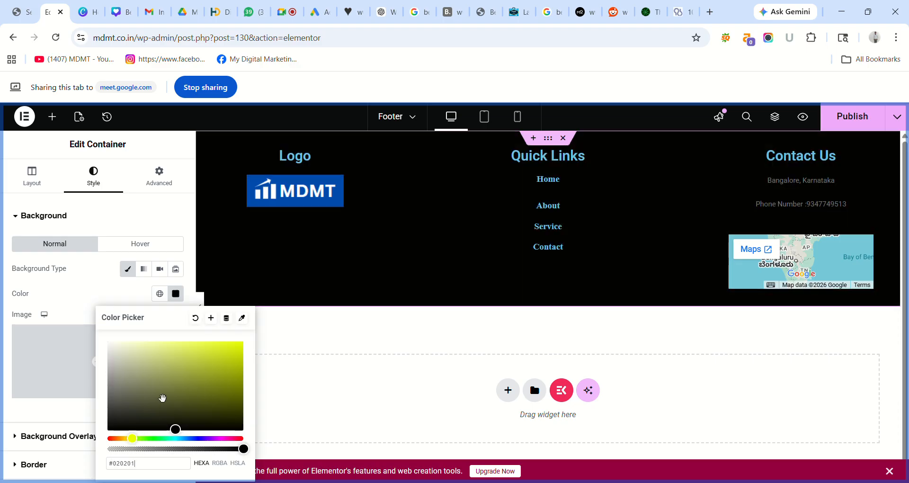
left_click(140, 442)
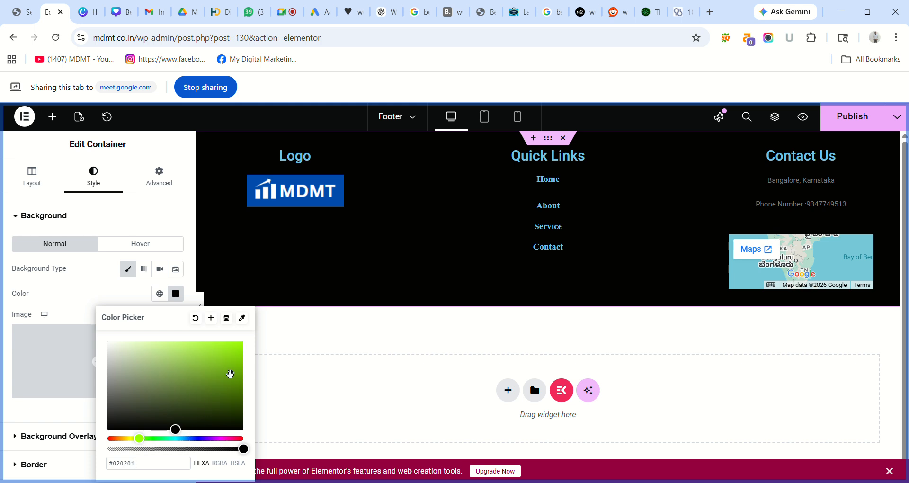
left_click(225, 369)
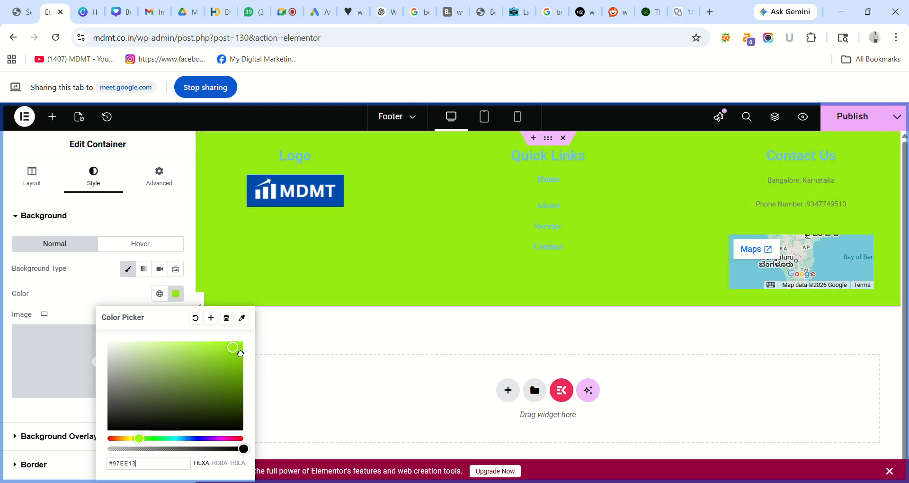
left_click(238, 346)
left_click(133, 439)
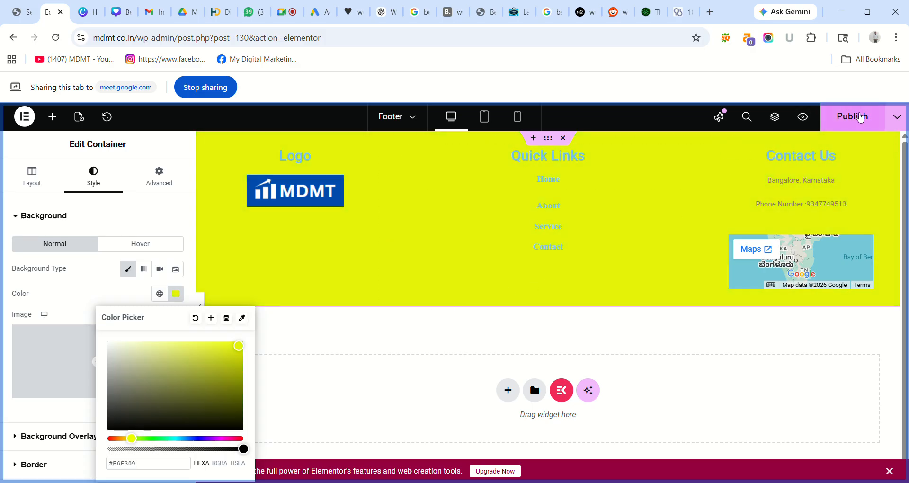
left_click(858, 115)
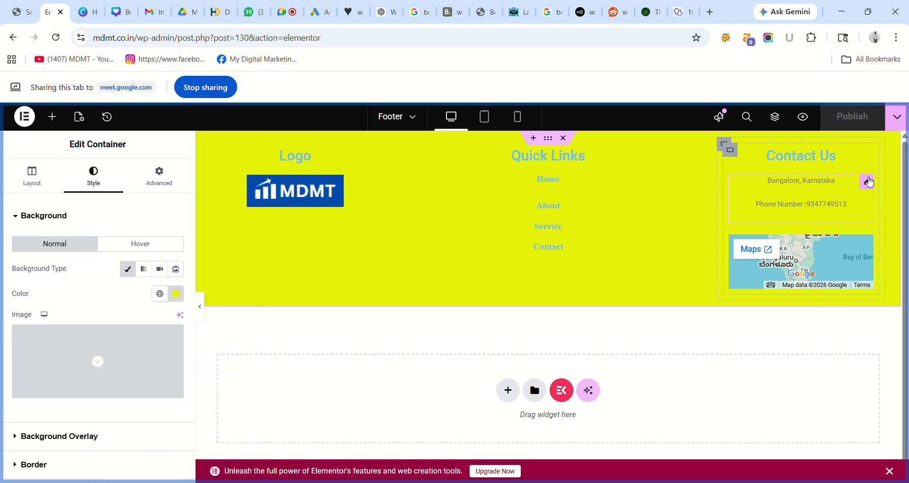
- Enlarge the Contact Us address and phone text to 17 px and publish the change
left_click(867, 181)
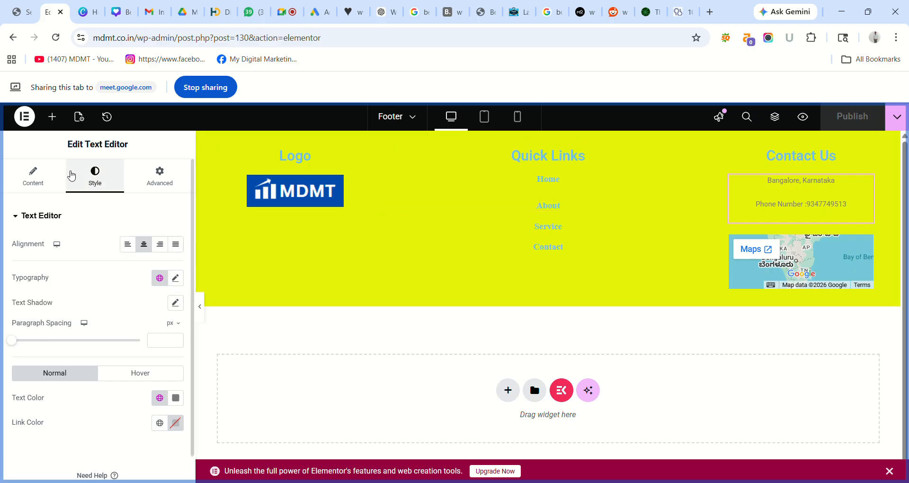
left_click(51, 179)
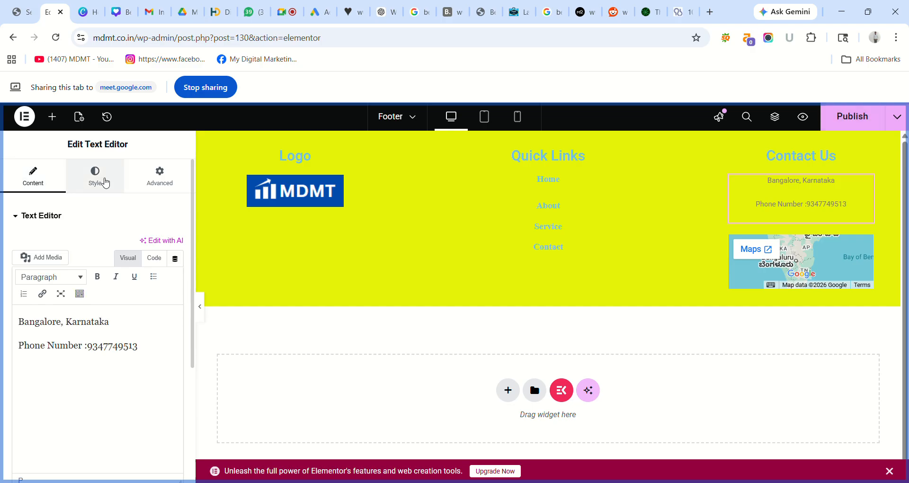
left_click(105, 182)
left_click(171, 187)
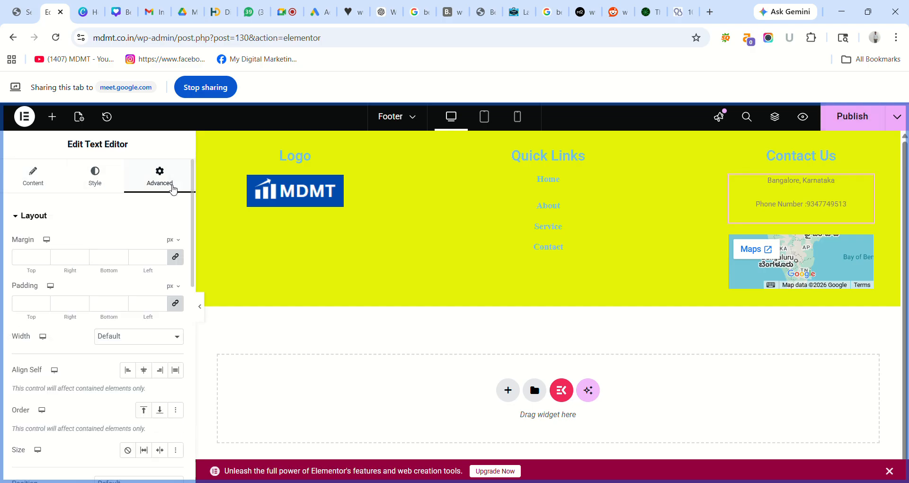
left_click(95, 185)
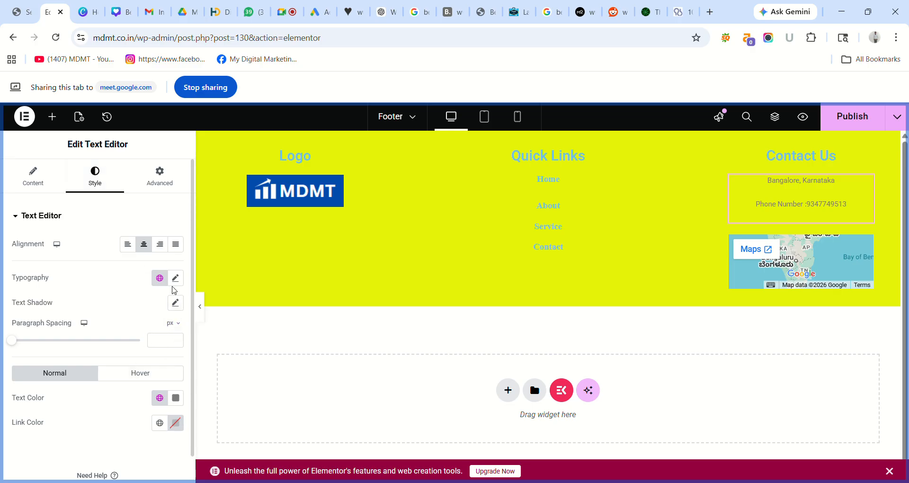
left_click(172, 281)
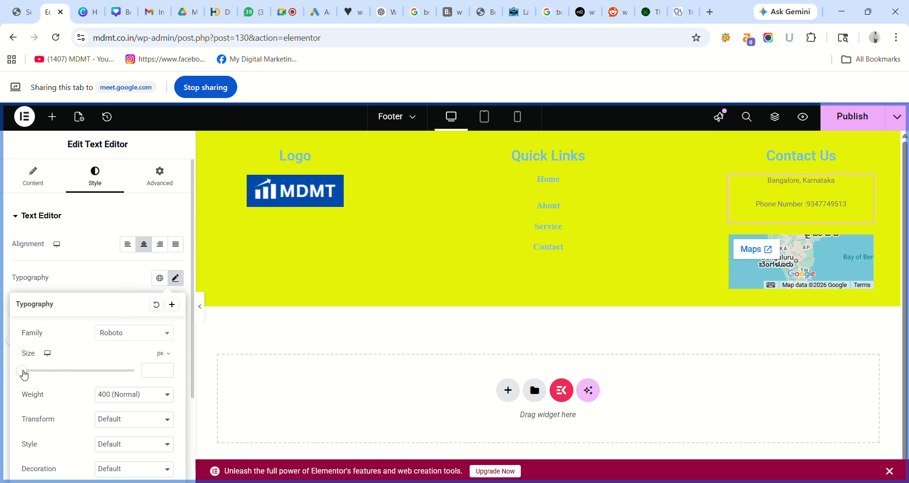
mouse_move(24, 374)
left_mouse_down()
mouse_move(41, 374)
mouse_move(33, 372)
left_mouse_up()
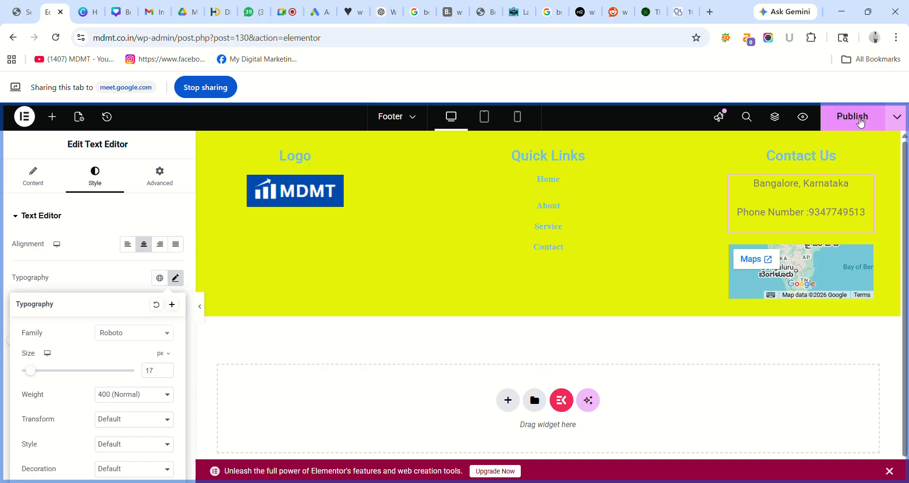
left_click(857, 122)
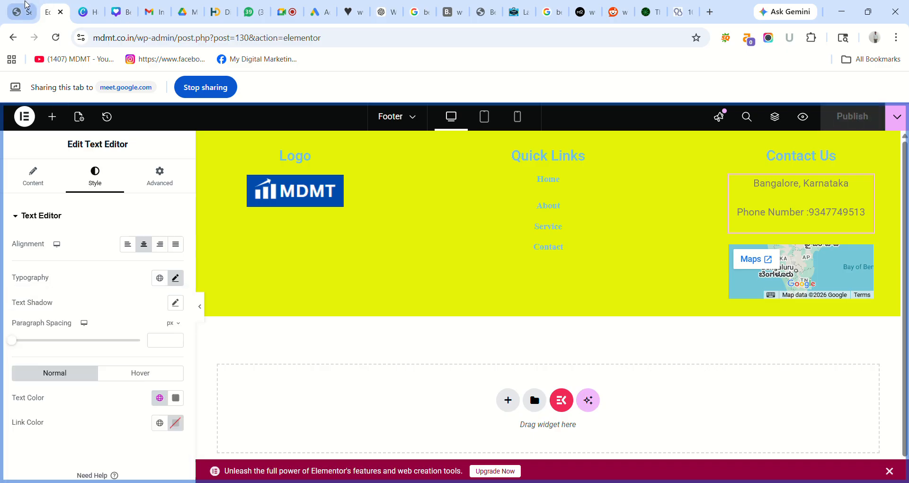
left_click(33, 7)
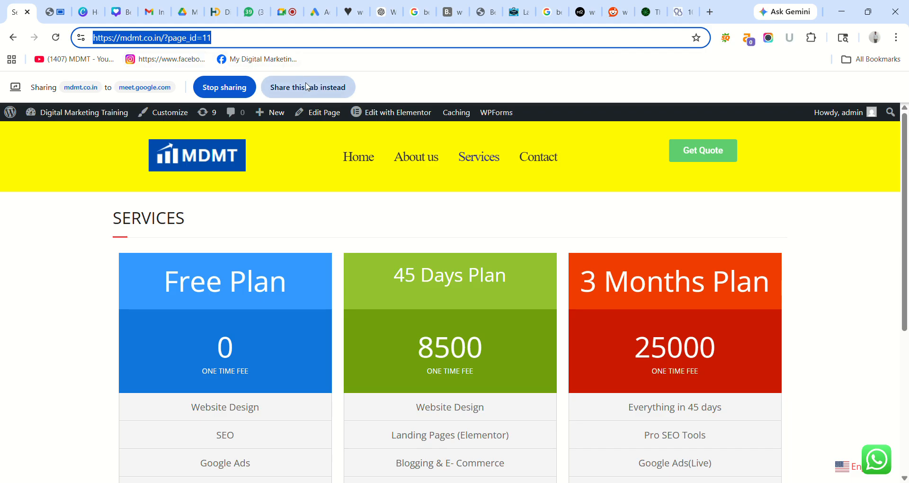
- Present the live Services page, reload it, and scroll down to view the new footer
left_click(304, 86)
left_click(53, 40)
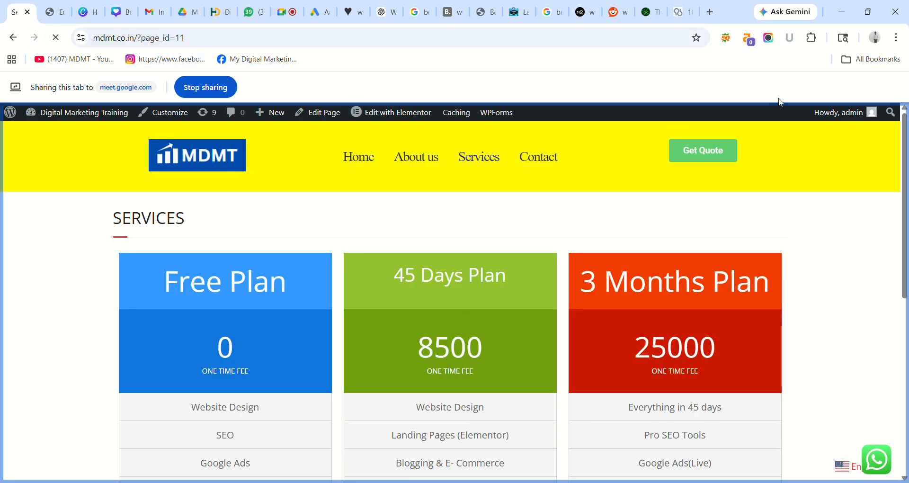
left_click_drag(906, 153, 905, 326)
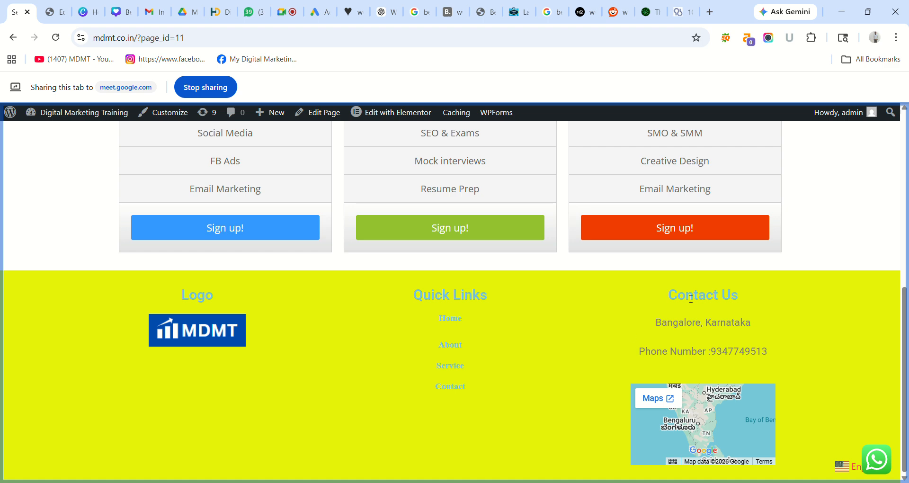
left_click_drag(908, 326, 907, 150)
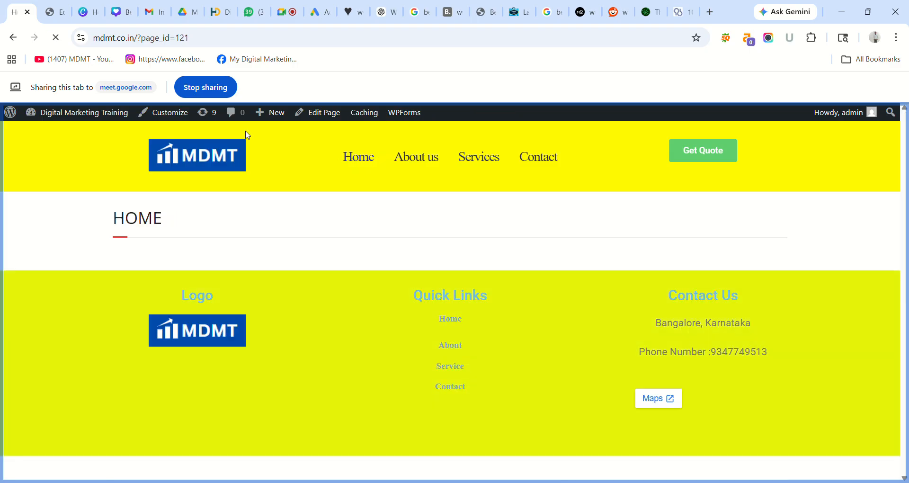
- Navigate back and load the mdmt.co.in homepage, then return to the Google Meet tab
left_click(14, 38)
left_click(14, 38)
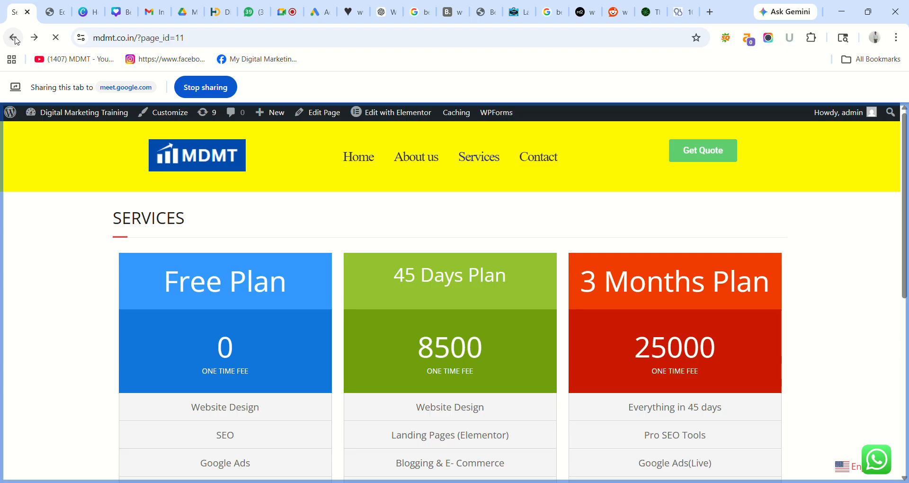
left_click(13, 38)
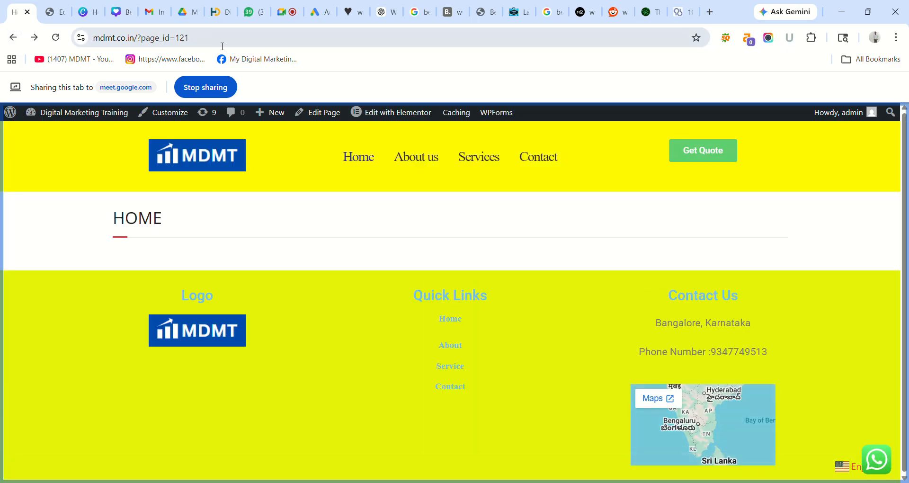
left_click(231, 44)
left_click(231, 44)
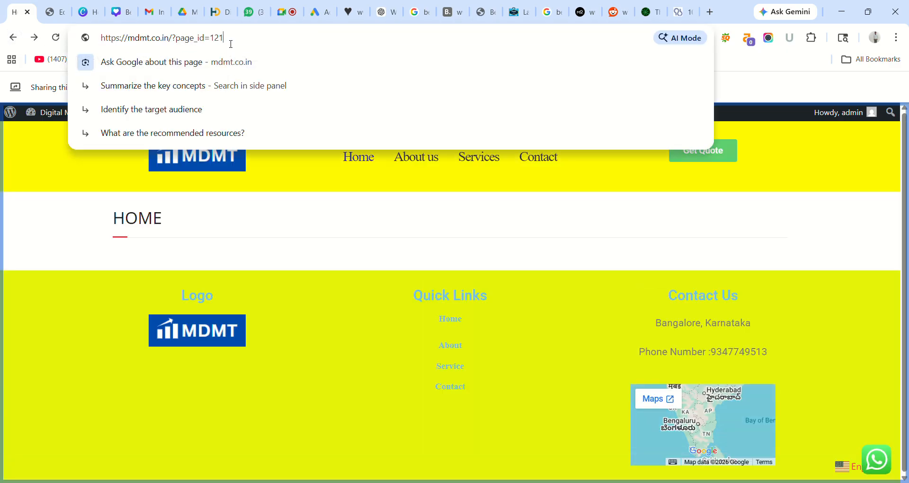
key("BackSpace")
key("BackSpace")
key("BackSpace")
key("BackSpace")
key("BackSpace")
key("BackSpace")
key("BackSpace")
key("BackSpace")
key("BackSpace")
key("BackSpace")
key("BackSpace")
key("BackSpace")
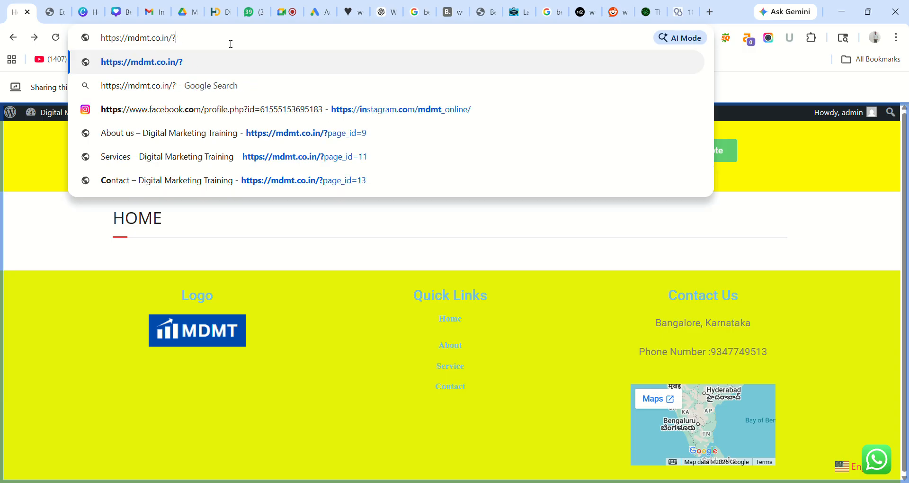
key("Return")
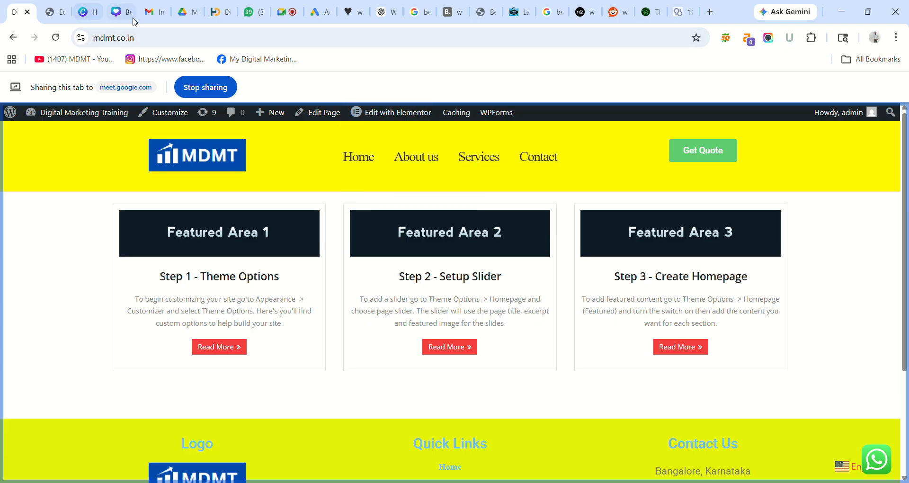
left_click(290, 7)
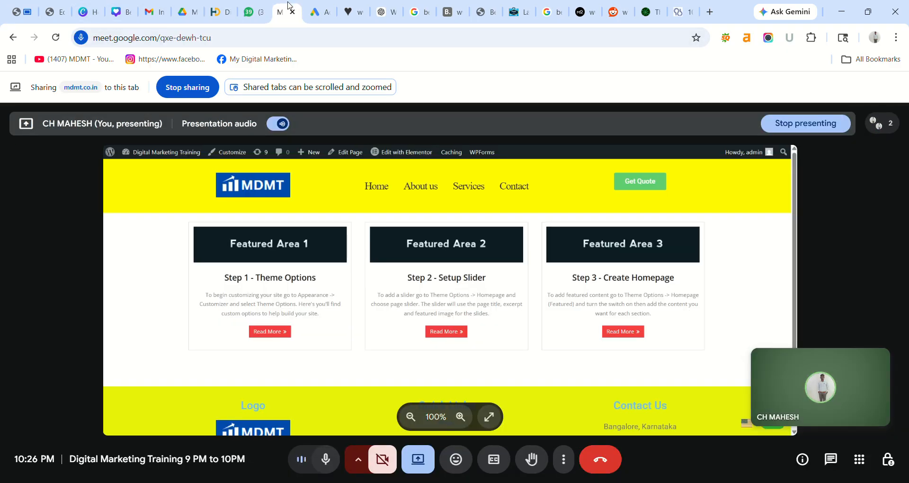